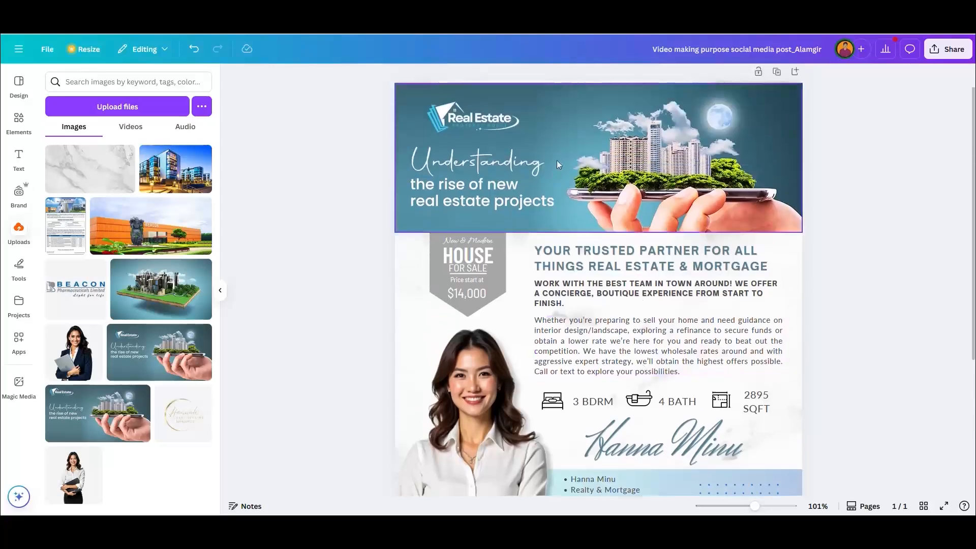
- Review page 1's banner, headings, body text, contact box, QR code and woman photo
{"action": "left_click", "coordinate": [556, 162]}
{"action": "left_click", "coordinate": [478, 267]}
{"action": "left_click", "coordinate": [602, 258]}
{"action": "left_click", "coordinate": [622, 293]}
{"action": "left_click", "coordinate": [625, 335]}
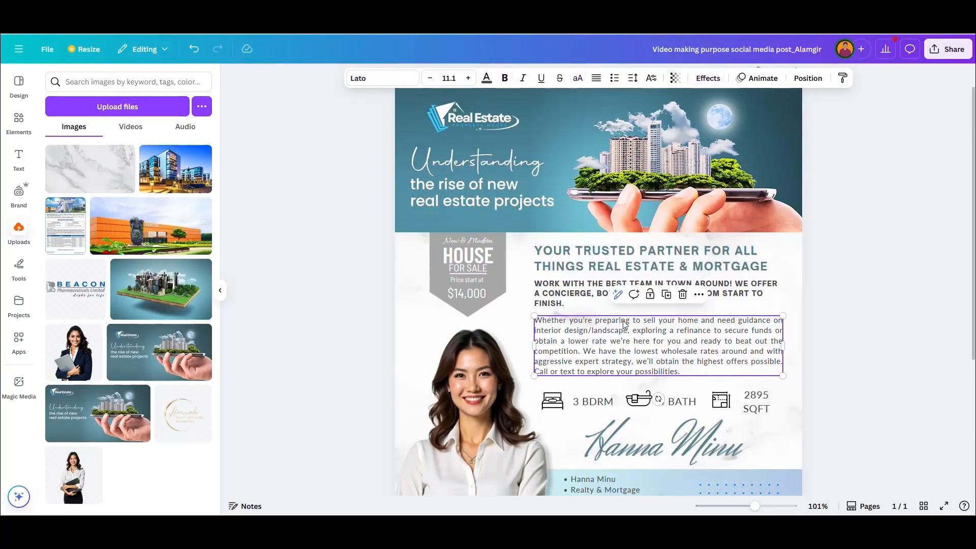
{"action": "scroll", "coordinate": [661, 325], "scroll_direction": "down", "scroll_amount": 4}
{"action": "left_click", "coordinate": [749, 333]}
{"action": "left_click", "coordinate": [745, 386]}
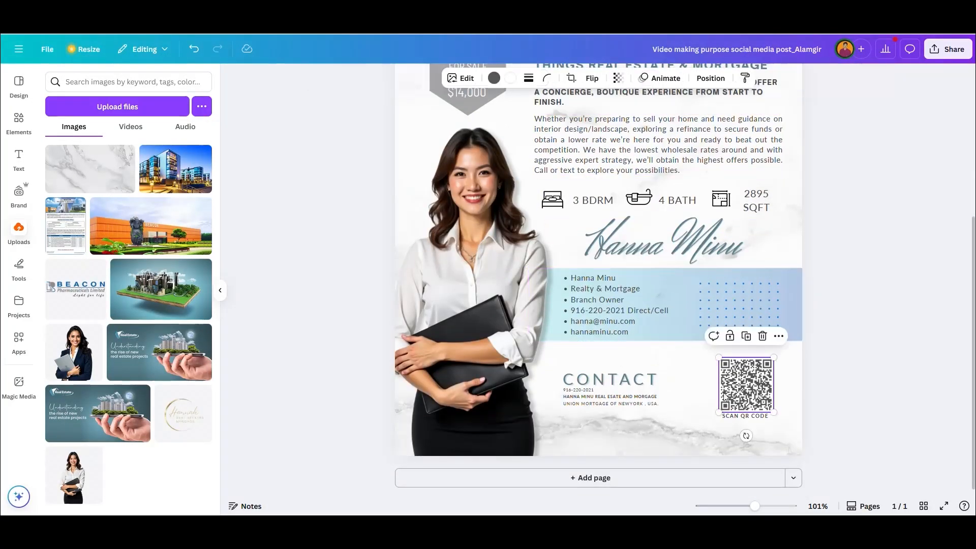
{"action": "left_click", "coordinate": [609, 397]}
{"action": "left_click", "coordinate": [496, 326]}
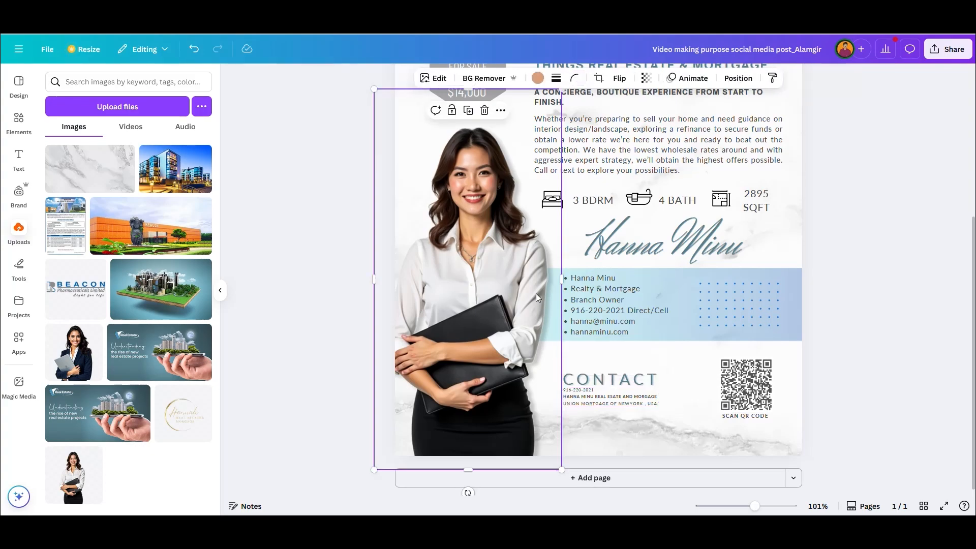
- Add a blank page 2 and stretch the real-estate banner across its full top width
{"action": "scroll", "coordinate": [496, 326], "scroll_direction": "up", "scroll_amount": 5}
{"action": "scroll", "coordinate": [579, 273], "scroll_direction": "down", "scroll_amount": 3}
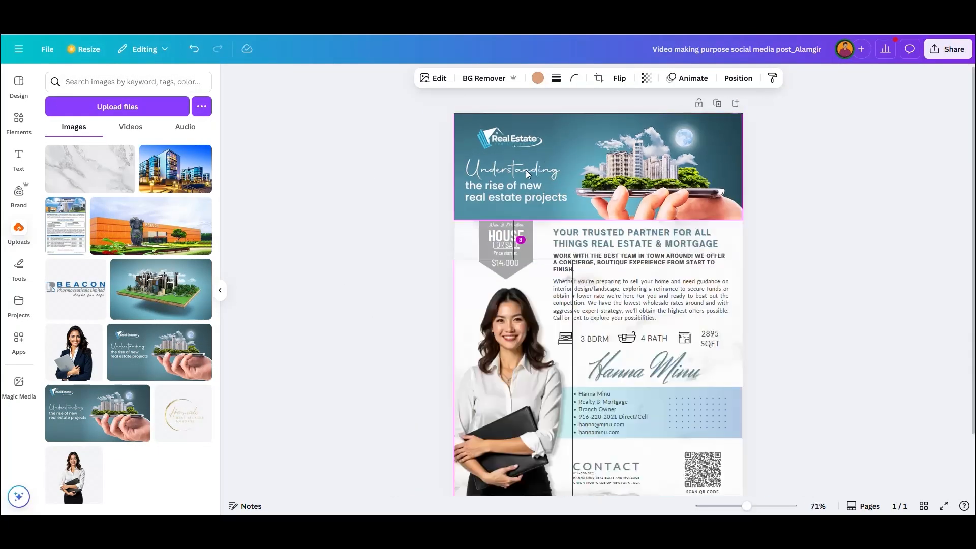
{"action": "scroll", "coordinate": [554, 185], "scroll_direction": "down", "scroll_amount": 3}
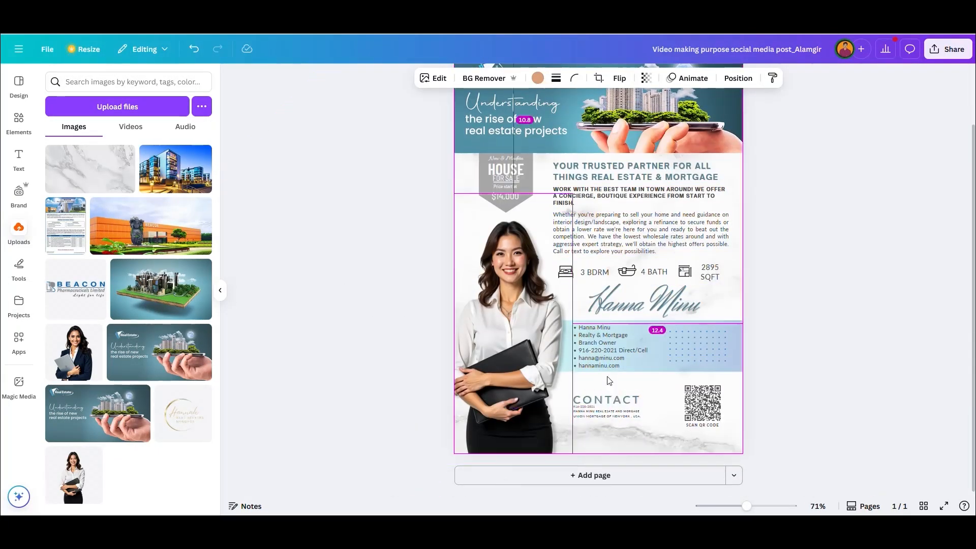
{"action": "scroll", "coordinate": [598, 438], "scroll_direction": "down", "scroll_amount": 3}
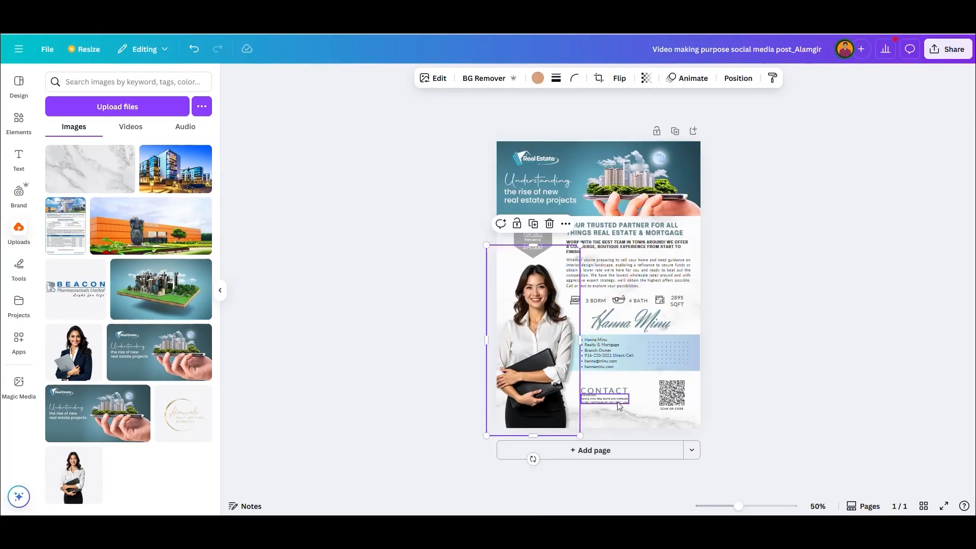
{"action": "left_click", "coordinate": [595, 450]}
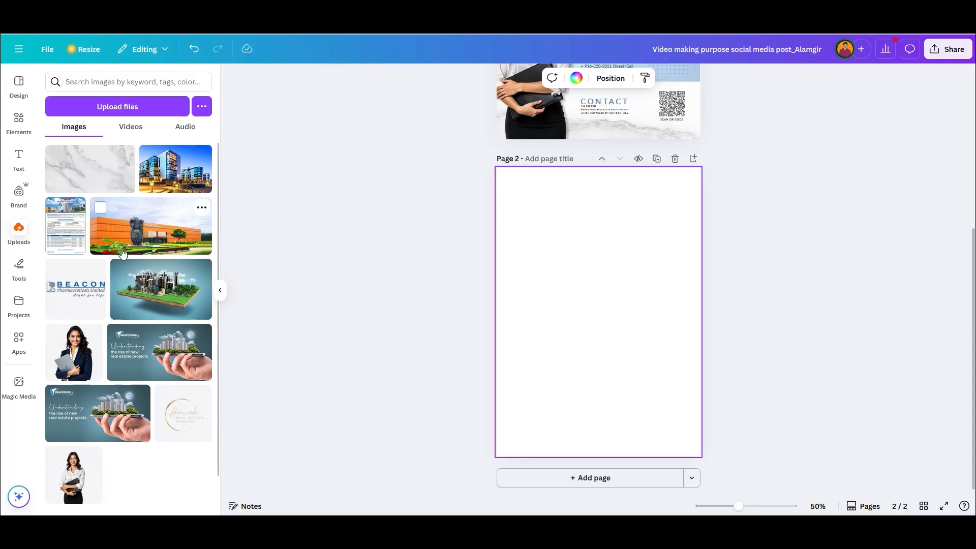
{"action": "left_click", "coordinate": [154, 346]}
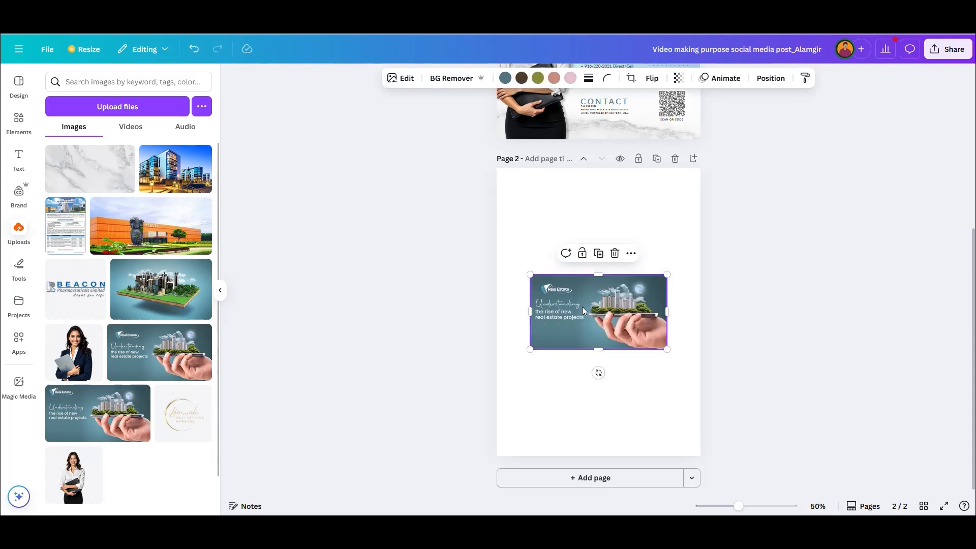
{"action": "left_click_drag", "start_coordinate": [583, 310], "coordinate": [548, 193]}
{"action": "mouse_move", "coordinate": [633, 198]}
{"action": "left_mouse_down"}
{"action": "mouse_move", "coordinate": [700, 200]}
{"action": "mouse_move", "coordinate": [645, 199]}
{"action": "left_mouse_up"}
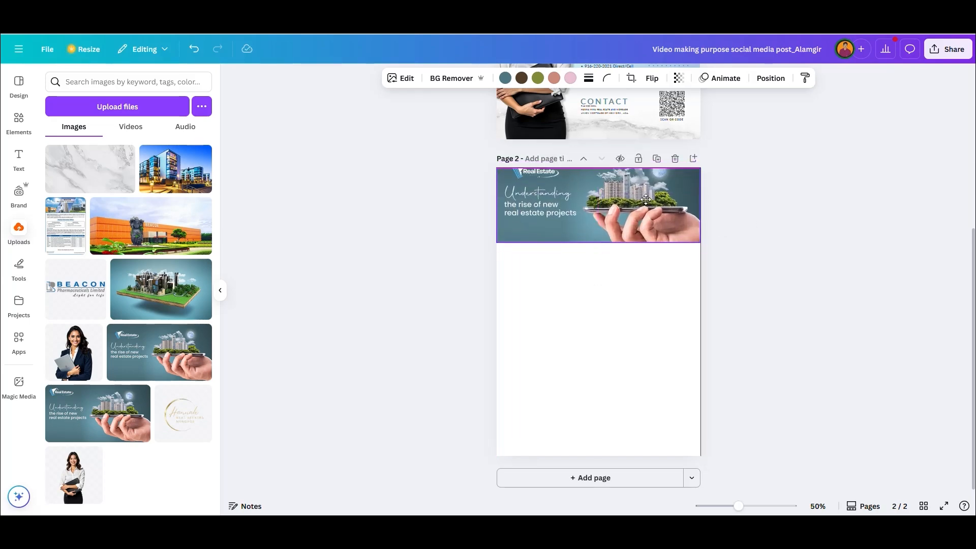
- Crop the banner so the image sits slightly lower inside its frame
{"action": "double_click", "coordinate": [642, 199]}
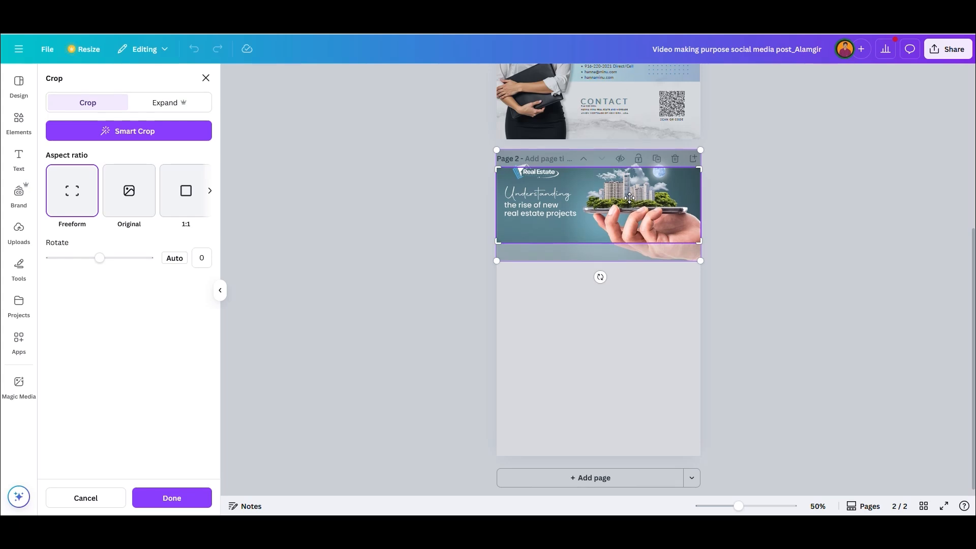
{"action": "key", "text": "Down"}
{"action": "key", "text": "Down"}
{"action": "key", "text": "Down"}
{"action": "key", "text": "Down"}
{"action": "key", "text": "Down"}
{"action": "key", "text": "Down"}
{"action": "key", "text": "Down"}
{"action": "key", "text": "Down"}
{"action": "key", "text": "Down"}
{"action": "key", "text": "Down"}
{"action": "key", "text": "Down"}
{"action": "key", "text": "Down"}
{"action": "key", "text": "Down"}
{"action": "key", "text": "Down"}
{"action": "key", "text": "Down"}
{"action": "key", "text": "Down"}
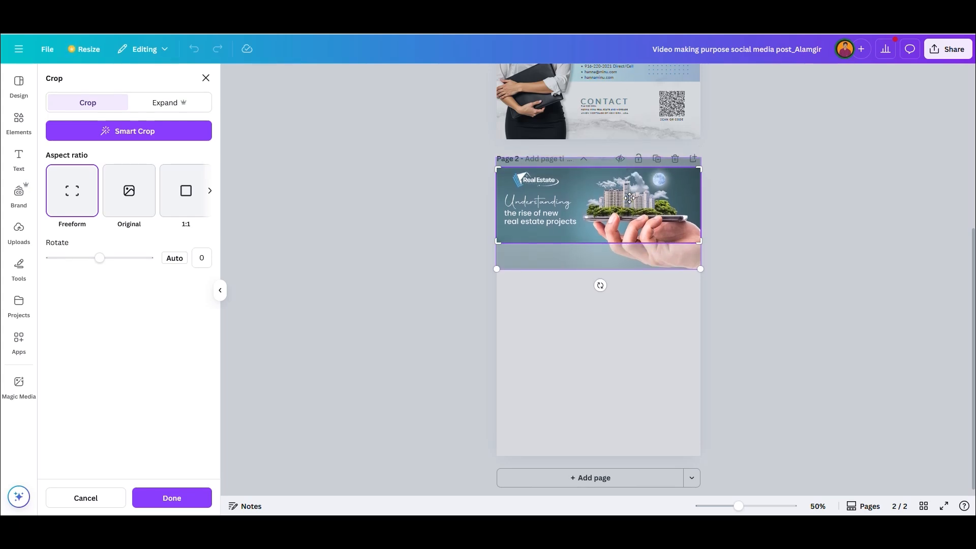
{"action": "key", "text": "Down"}
{"action": "key", "text": "Down"}
{"action": "key", "text": "Down"}
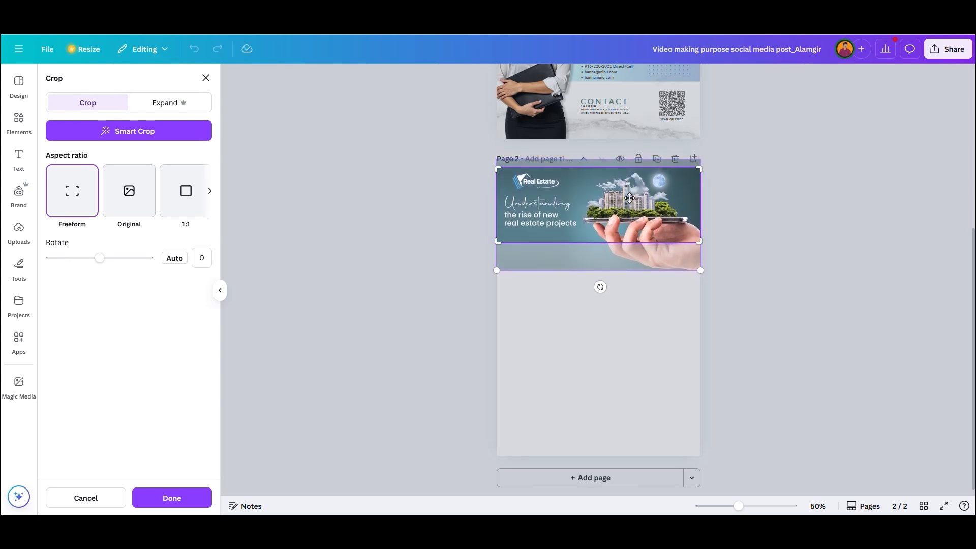
{"action": "scroll", "coordinate": [640, 186], "scroll_direction": "up", "scroll_amount": 5}
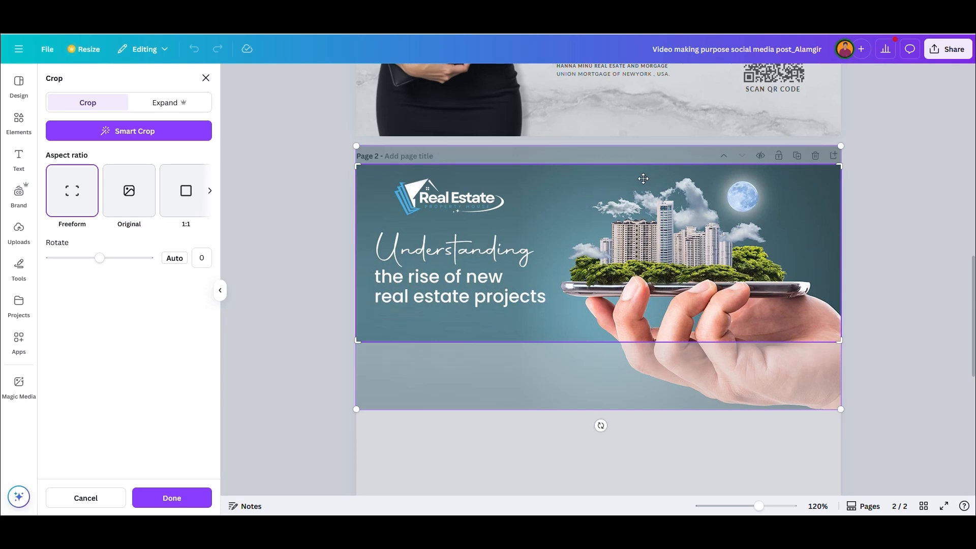
{"action": "left_click", "coordinate": [936, 313]}
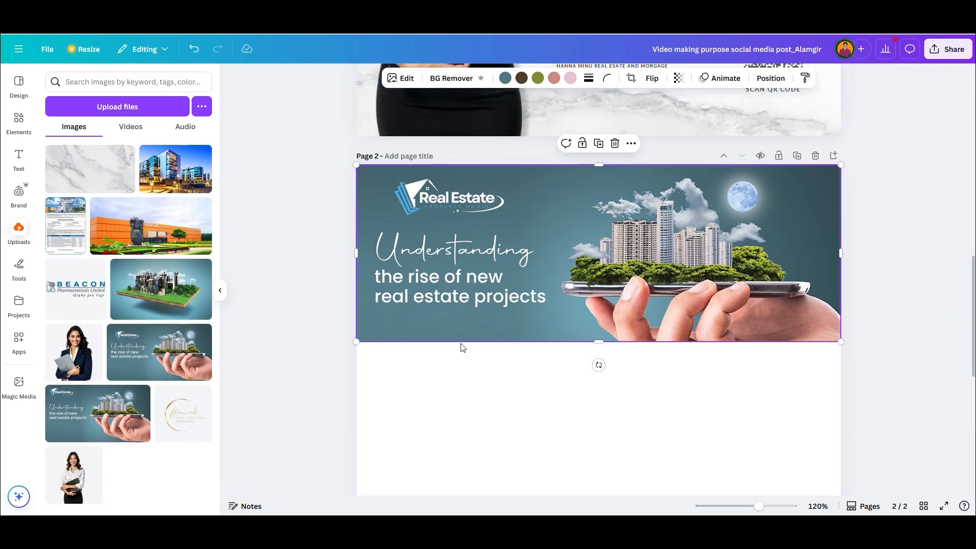
- Try the Fresco, Luna, Aero and Myst filters on the banner
{"action": "scroll", "coordinate": [594, 366], "scroll_direction": "down", "scroll_amount": 5}
{"action": "scroll", "coordinate": [597, 381], "scroll_direction": "up", "scroll_amount": 5}
{"action": "scroll", "coordinate": [613, 289], "scroll_direction": "down", "scroll_amount": 5}
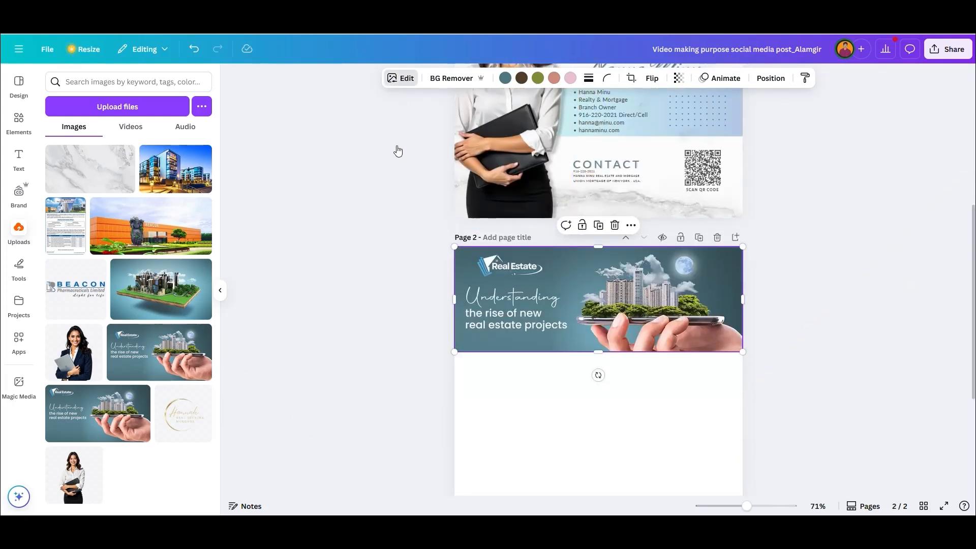
{"action": "left_click", "coordinate": [122, 318]}
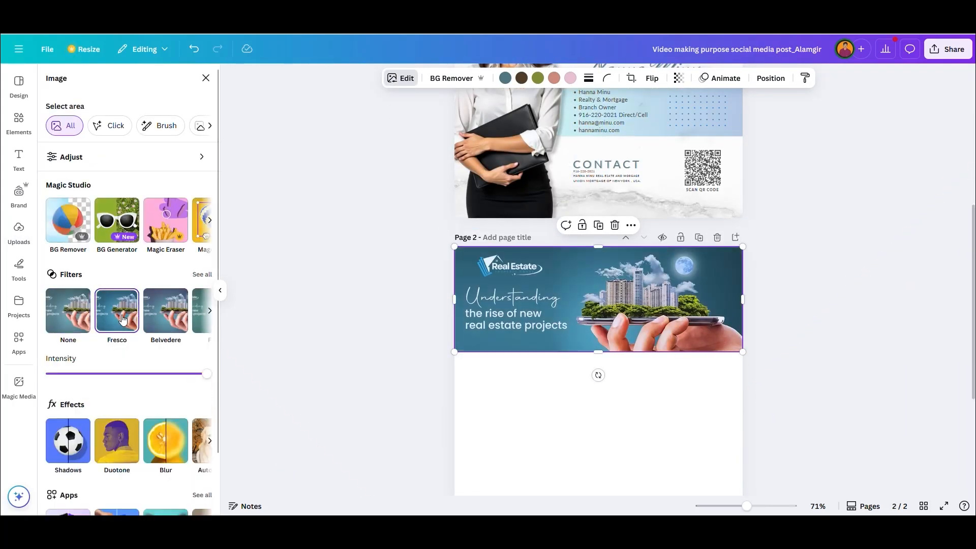
{"action": "scroll", "coordinate": [373, 311], "scroll_direction": "up", "scroll_amount": 5}
{"action": "scroll", "coordinate": [376, 309], "scroll_direction": "down", "scroll_amount": 5}
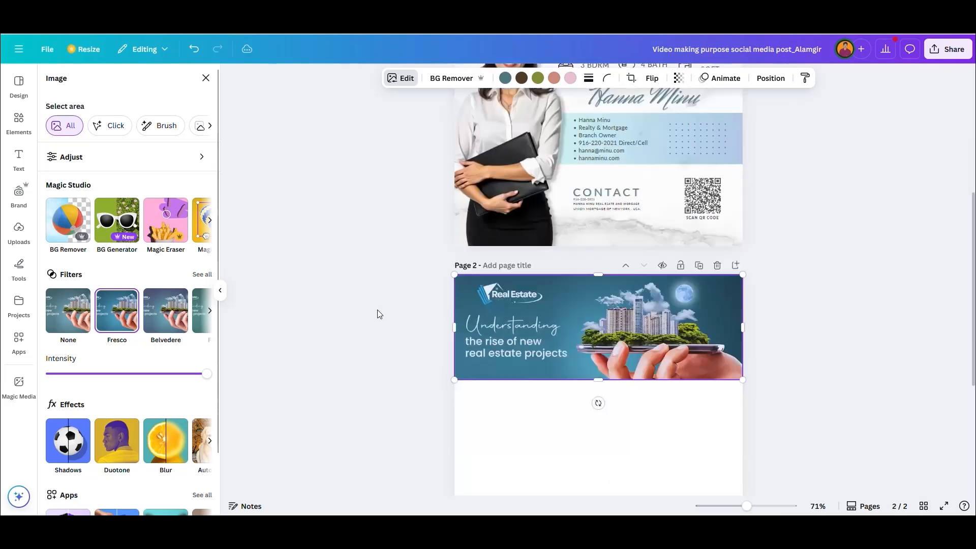
{"action": "left_click", "coordinate": [209, 311]}
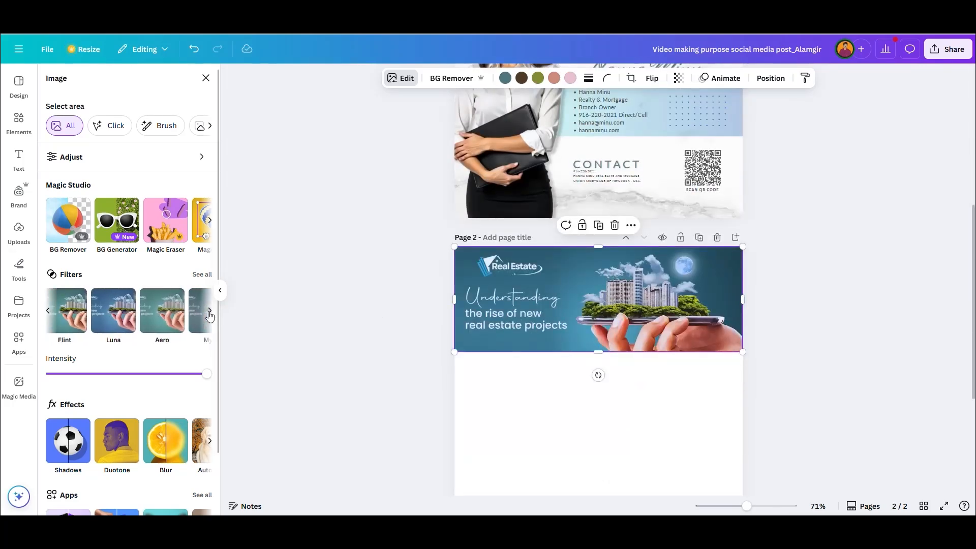
{"action": "left_click", "coordinate": [116, 315]}
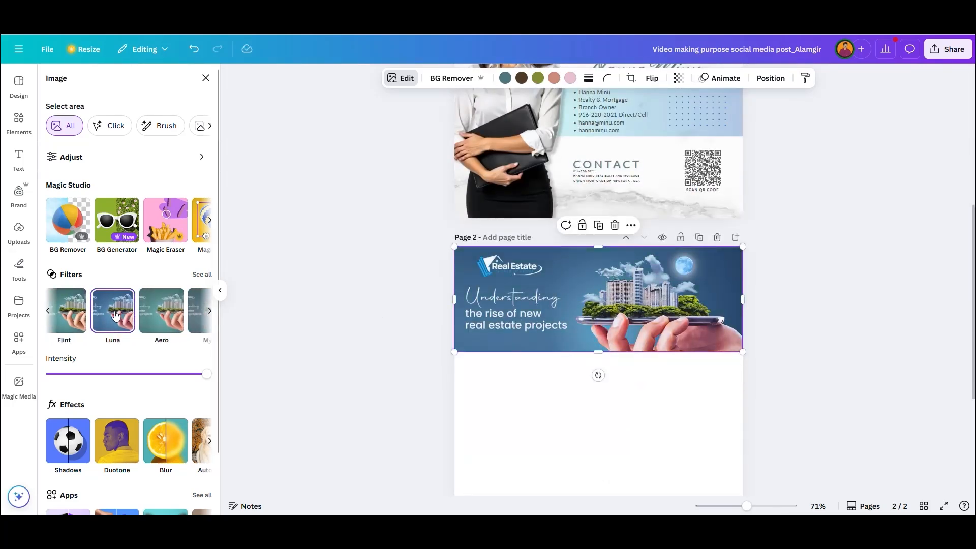
{"action": "left_click", "coordinate": [176, 315]}
{"action": "left_click", "coordinate": [202, 312]}
- Apply the Capri filter to the banner and return to the uploaded images
{"action": "left_click", "coordinate": [211, 311]}
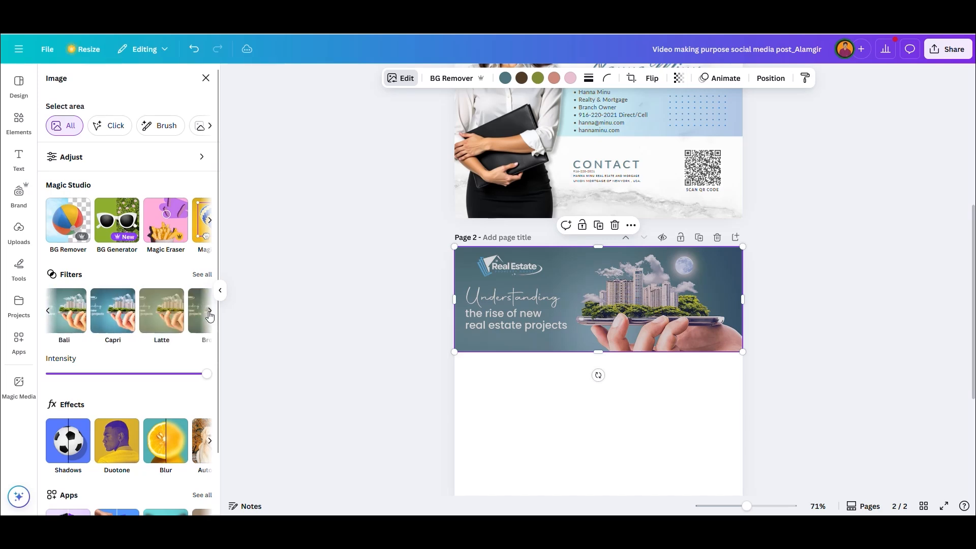
{"action": "left_click", "coordinate": [121, 317]}
{"action": "scroll", "coordinate": [782, 295], "scroll_direction": "up", "scroll_amount": 8}
{"action": "scroll", "coordinate": [798, 305], "scroll_direction": "down", "scroll_amount": 8}
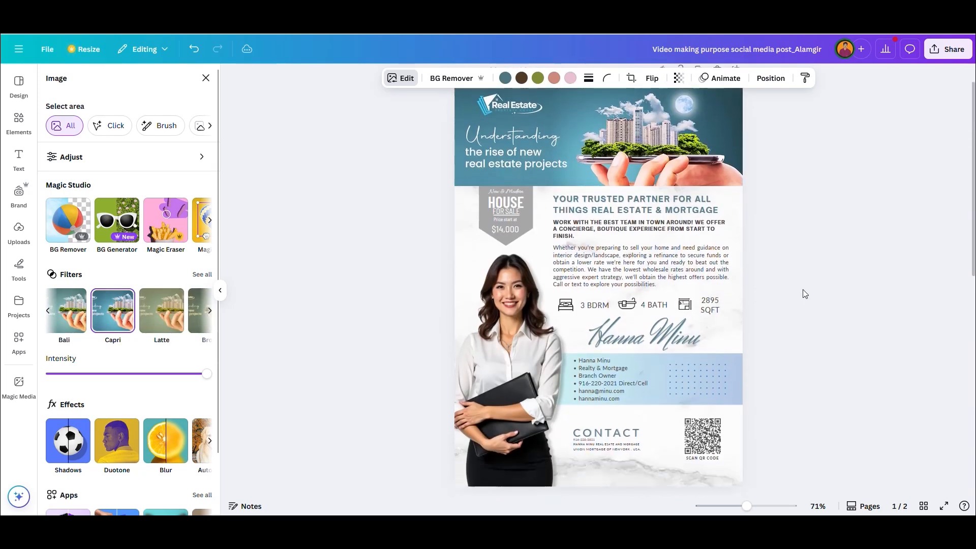
{"action": "scroll", "coordinate": [596, 299], "scroll_direction": "down", "scroll_amount": 2}
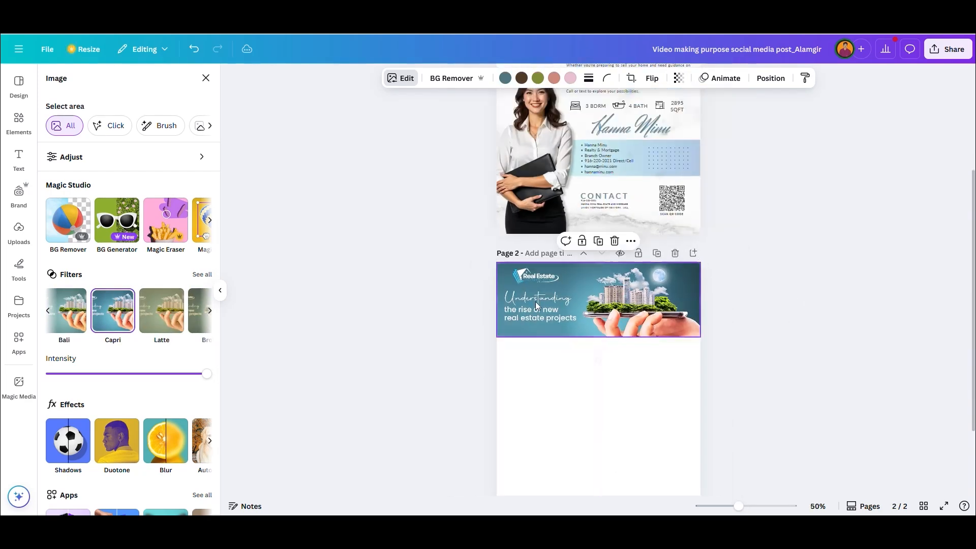
{"action": "left_click", "coordinate": [790, 296]}
{"action": "scroll", "coordinate": [454, 289], "scroll_direction": "down", "scroll_amount": 1}
{"action": "scroll", "coordinate": [454, 293], "scroll_direction": "down", "scroll_amount": 1}
- Place the woman-with-folder photo, shrunk, on page 2's lower left below the banner
{"action": "scroll", "coordinate": [127, 355], "scroll_direction": "down", "scroll_amount": 2}
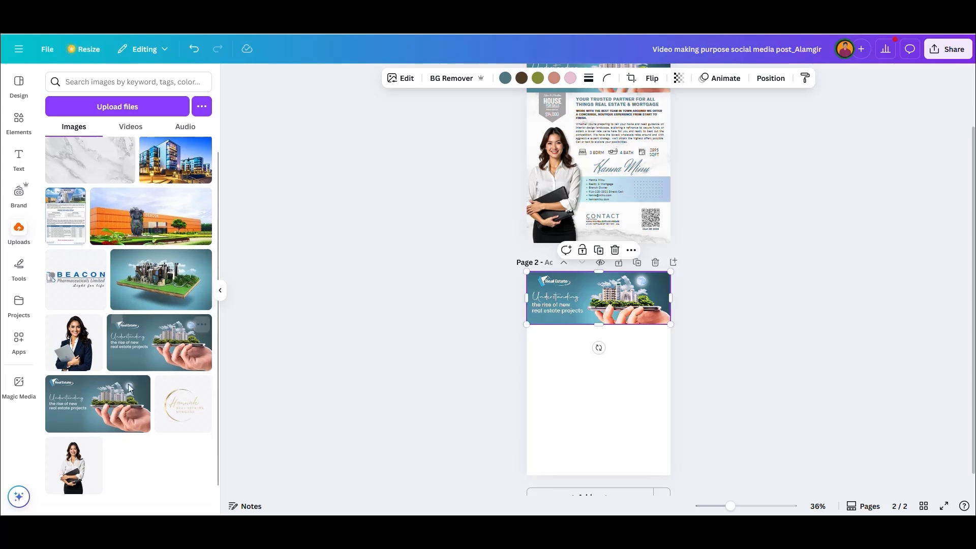
{"action": "left_click", "coordinate": [74, 447]}
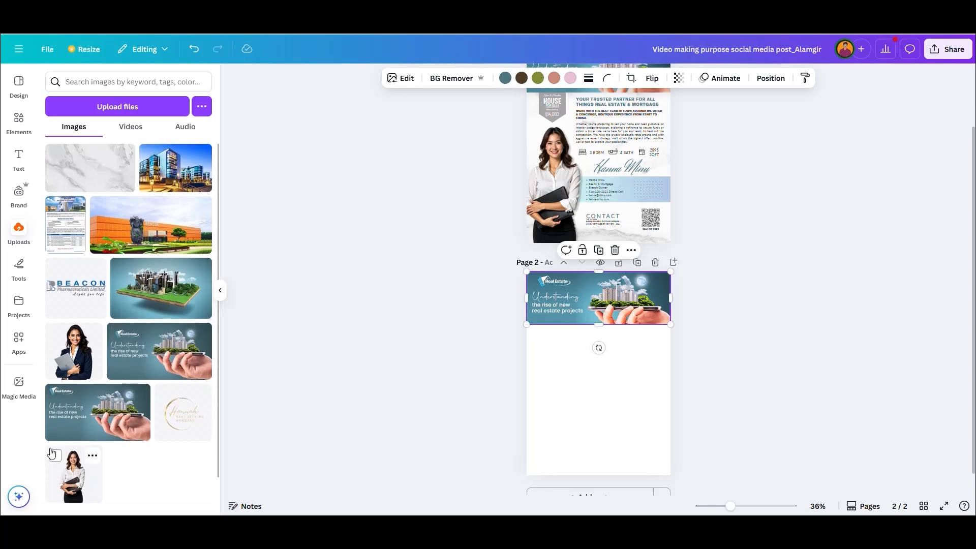
{"action": "scroll", "coordinate": [694, 330], "scroll_direction": "down", "scroll_amount": 1}
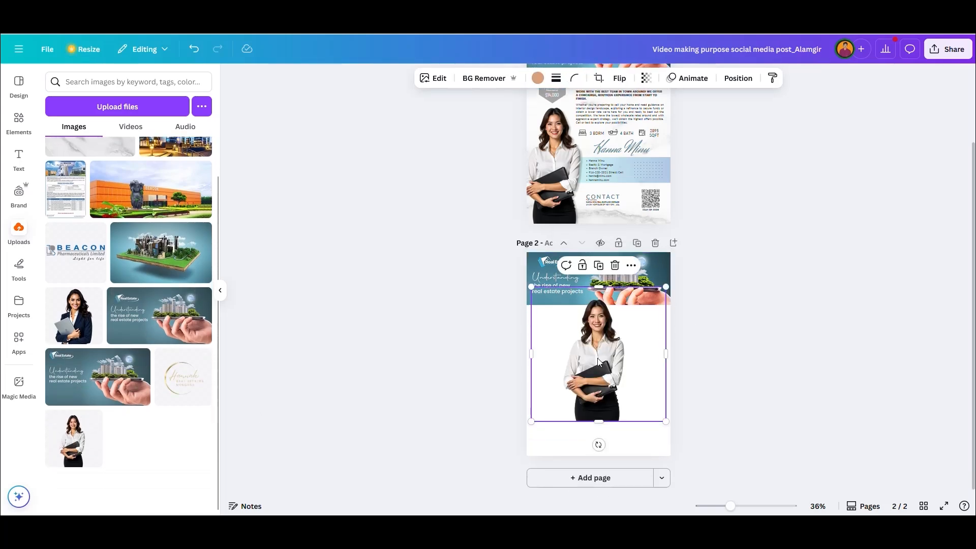
{"action": "scroll", "coordinate": [625, 442], "scroll_direction": "up", "scroll_amount": 3}
{"action": "left_click_drag", "start_coordinate": [606, 267], "coordinate": [512, 336]}
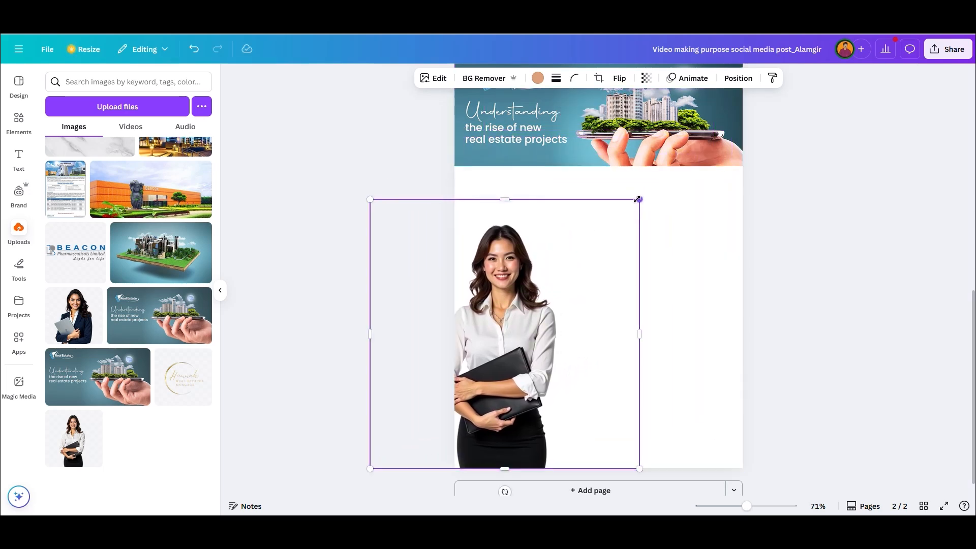
{"action": "left_click_drag", "start_coordinate": [638, 199], "coordinate": [617, 221]}
{"action": "key", "text": "ctrl+z"}
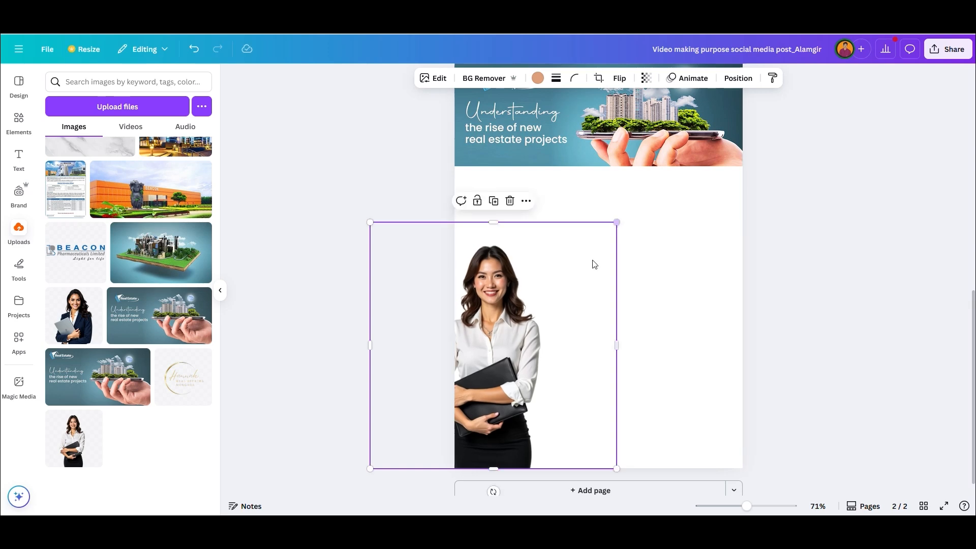
{"action": "left_click_drag", "start_coordinate": [473, 393], "coordinate": [495, 397]}
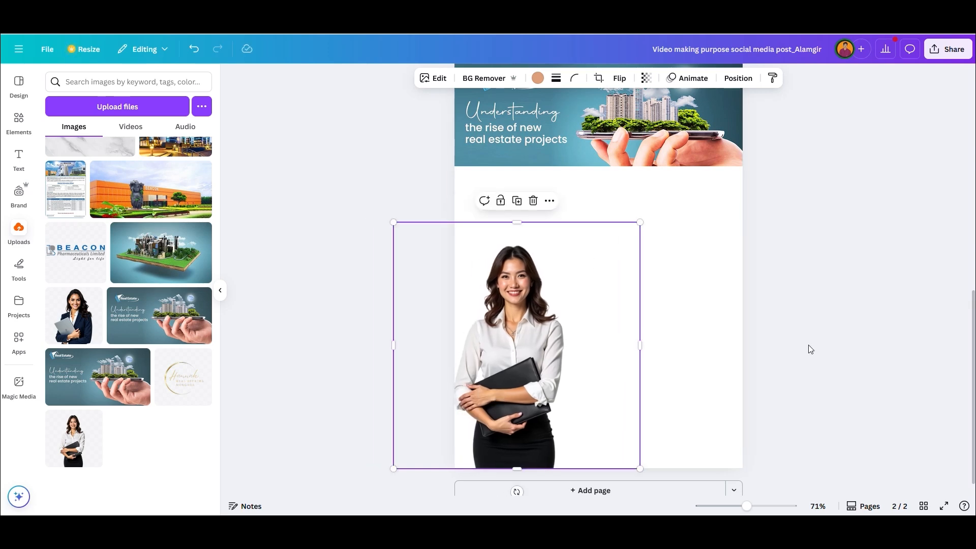
{"action": "left_click", "coordinate": [799, 345]}
{"action": "scroll", "coordinate": [798, 345], "scroll_direction": "up", "scroll_amount": 3}
{"action": "scroll", "coordinate": [799, 345], "scroll_direction": "up", "scroll_amount": 1}
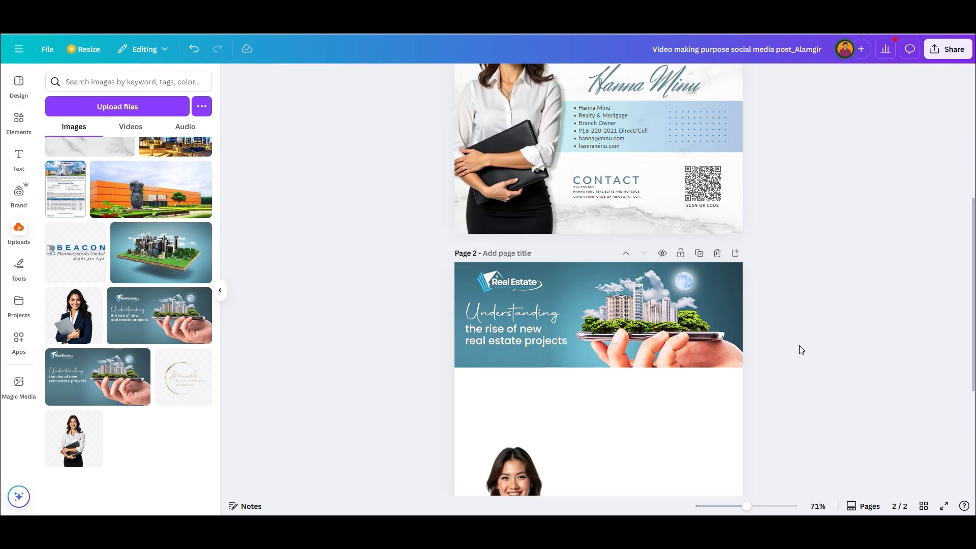
- In the Word brief, select the 'Your Trusted Partner…' heading text
{"action": "key", "text": "alt+Tab"}
{"action": "scroll", "coordinate": [316, 303], "scroll_direction": "down", "scroll_amount": 2}
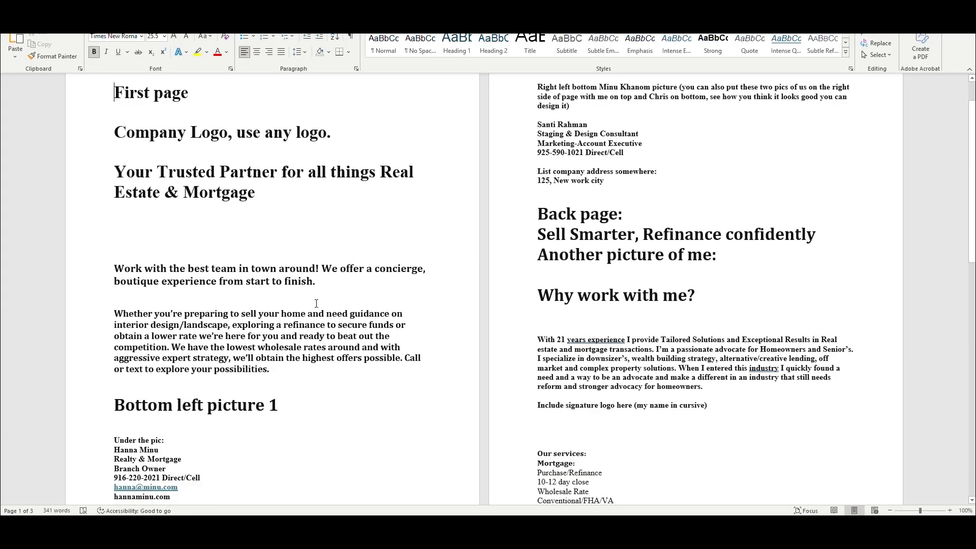
{"action": "scroll", "coordinate": [316, 303], "scroll_direction": "up", "scroll_amount": 1}
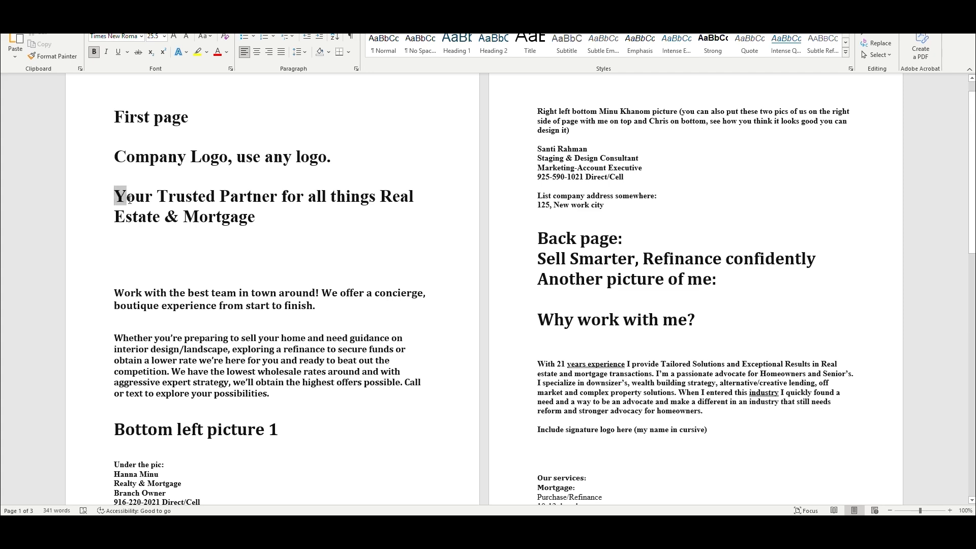
{"action": "left_click_drag", "start_coordinate": [129, 199], "coordinate": [253, 219]}
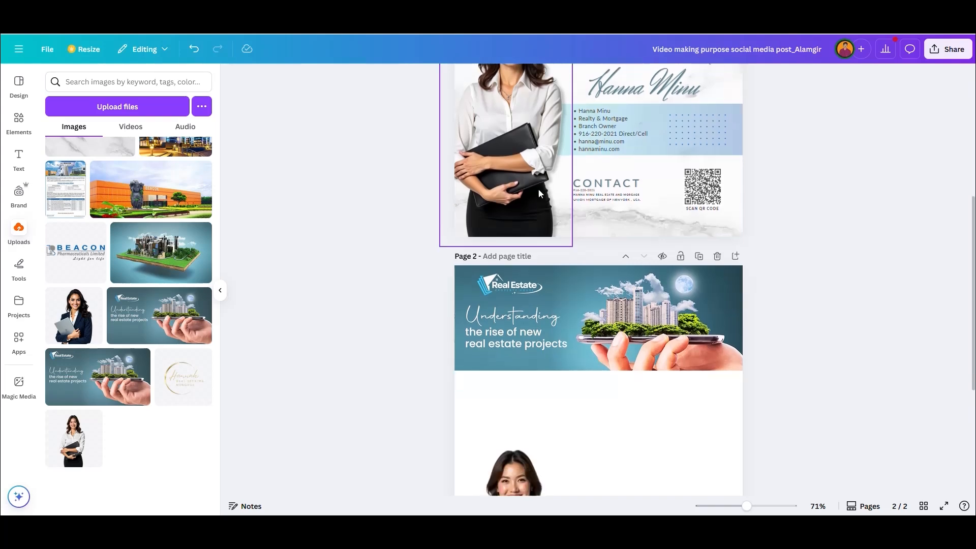
- Add a heading below page 2's banner and paste in the 'Your Trusted Partner…' tagline
{"action": "scroll", "coordinate": [538, 192], "scroll_direction": "down", "scroll_amount": 5}
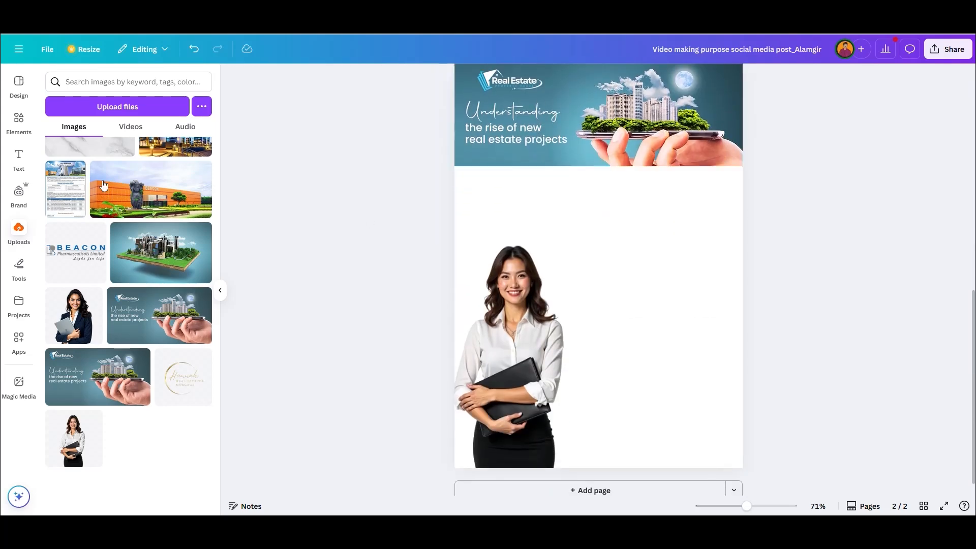
{"action": "left_click", "coordinate": [19, 157]}
{"action": "left_click", "coordinate": [569, 203]}
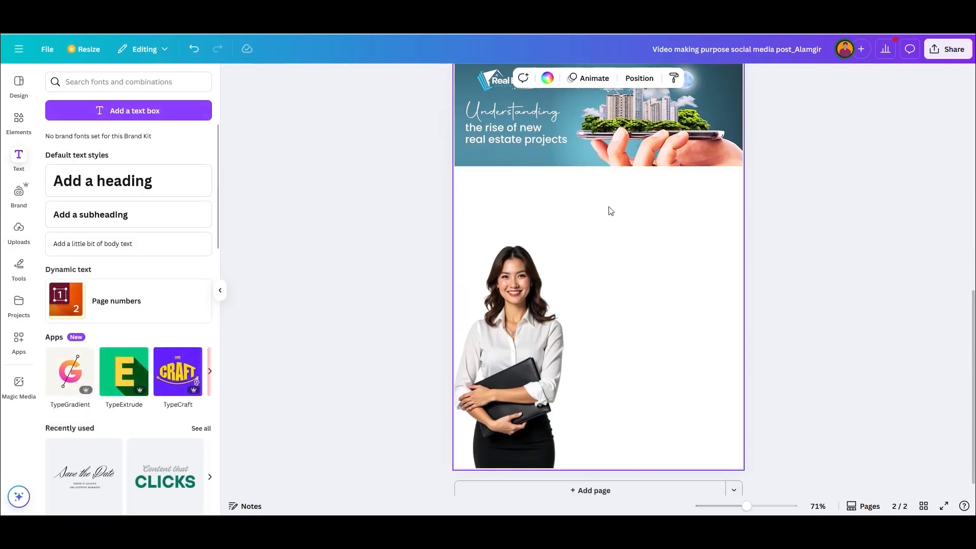
{"action": "left_click", "coordinate": [90, 178]}
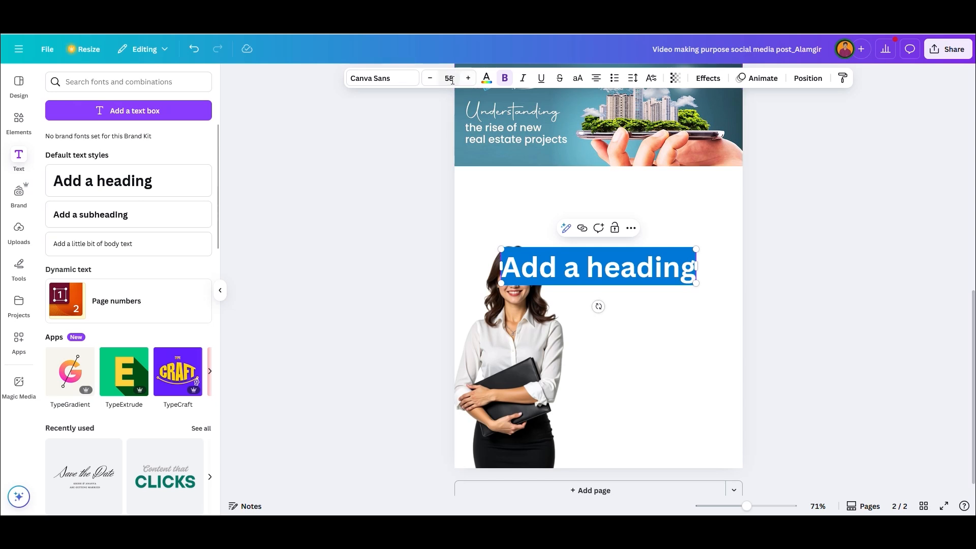
{"action": "left_click", "coordinate": [450, 79]}
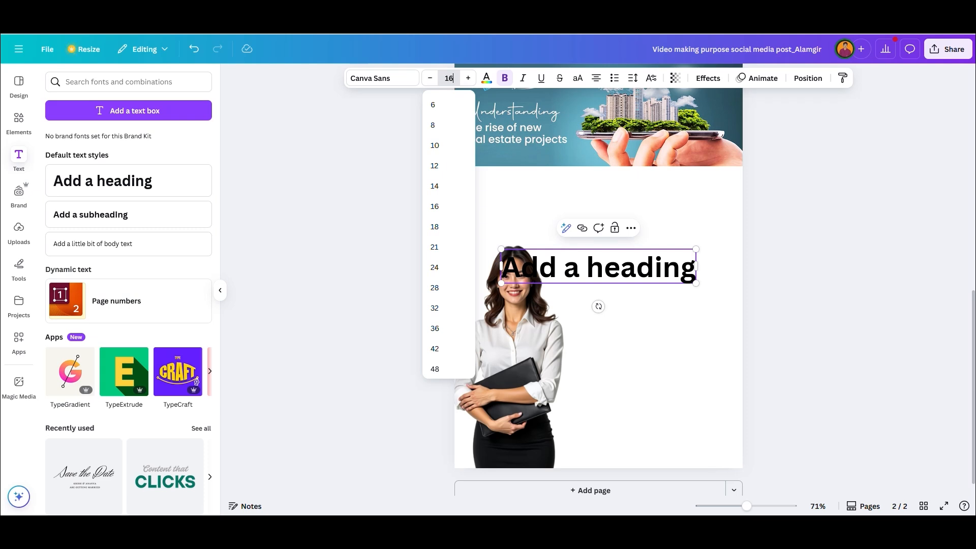
{"action": "left_click", "coordinate": [605, 269]}
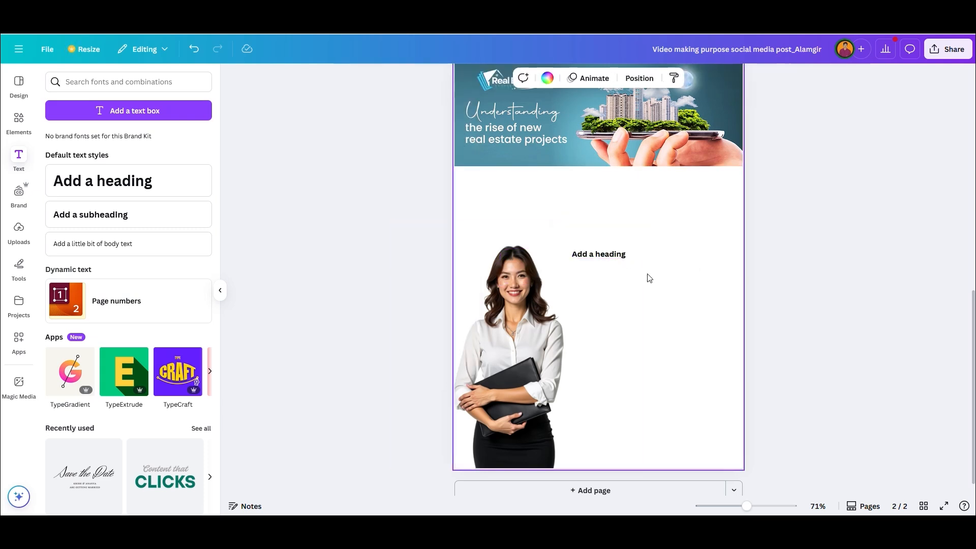
{"action": "left_click_drag", "start_coordinate": [618, 259], "coordinate": [617, 200]}
{"action": "double_click", "coordinate": [614, 195]}
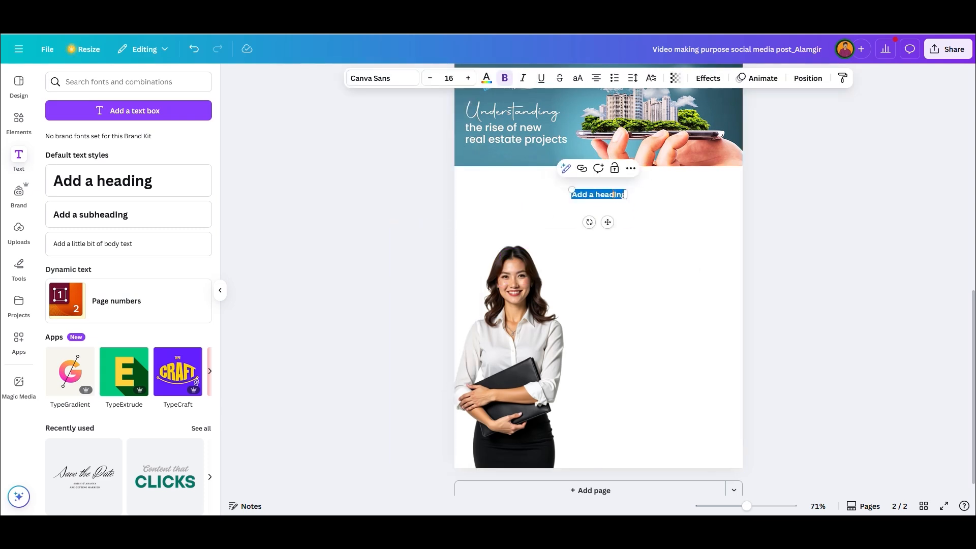
{"action": "type", "text": "Your Trusted Partner for all things Real Estate & Mortgage"}
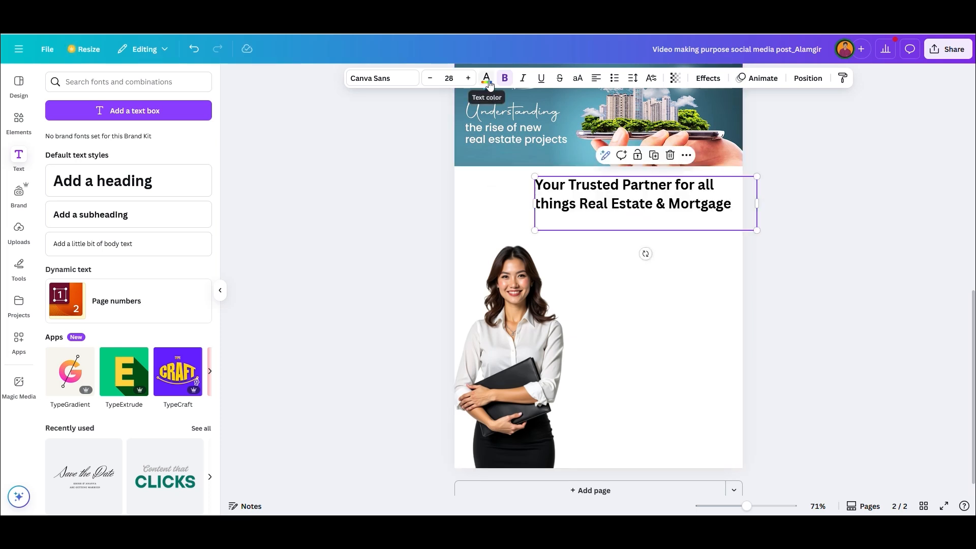
- Colour the heading slate blue-grey, set it to size 26, and align it under the banner
{"action": "left_click", "coordinate": [487, 80]}
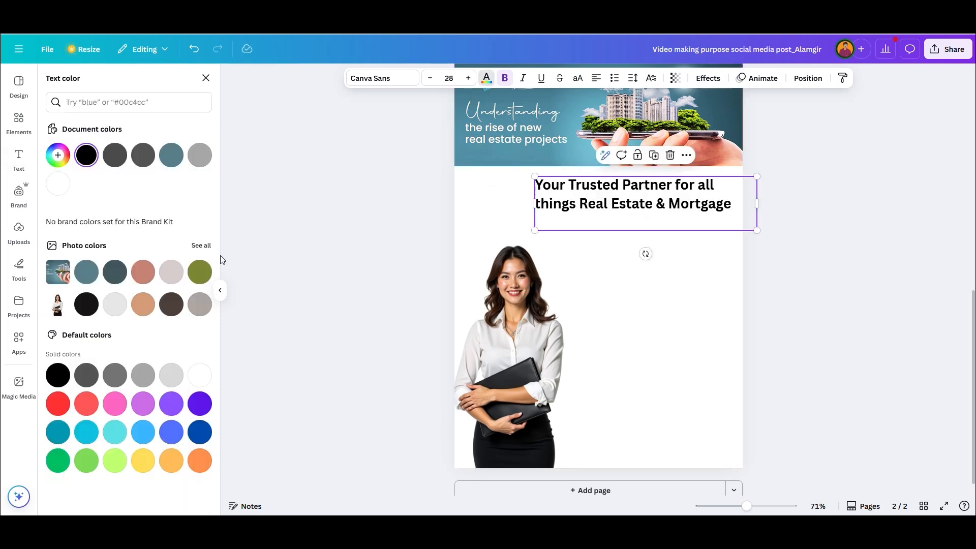
{"action": "left_click", "coordinate": [57, 433]}
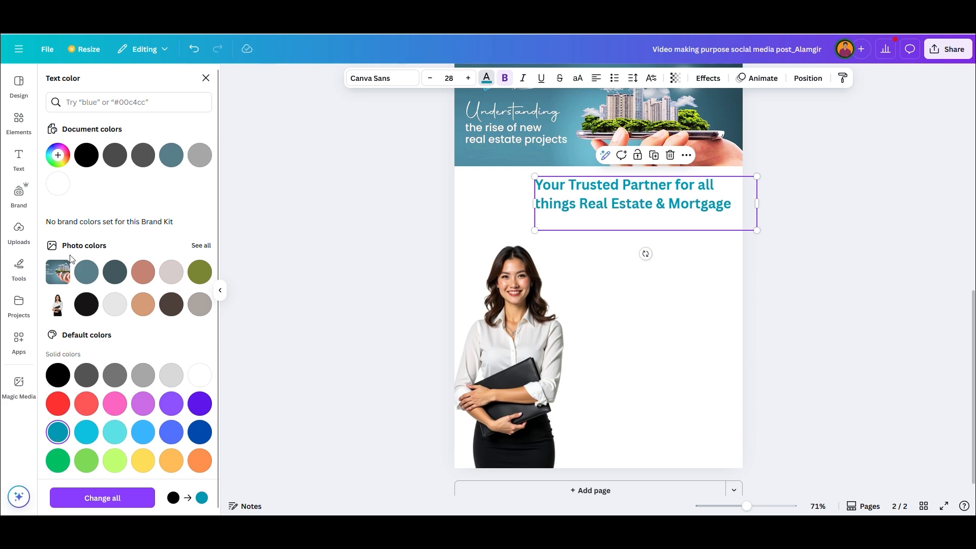
{"action": "left_click", "coordinate": [86, 272]}
{"action": "scroll", "coordinate": [648, 290], "scroll_direction": "up", "scroll_amount": 6}
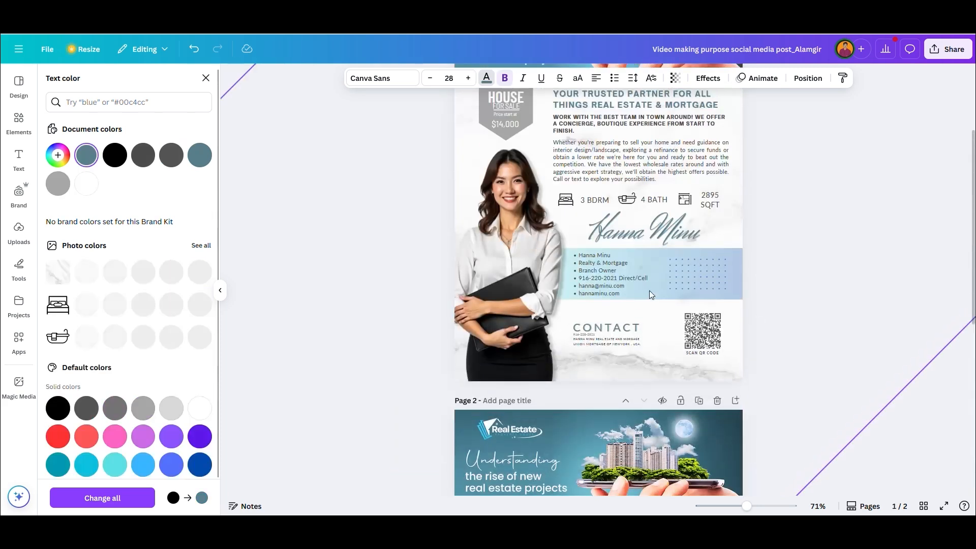
{"action": "scroll", "coordinate": [648, 291], "scroll_direction": "down", "scroll_amount": 5}
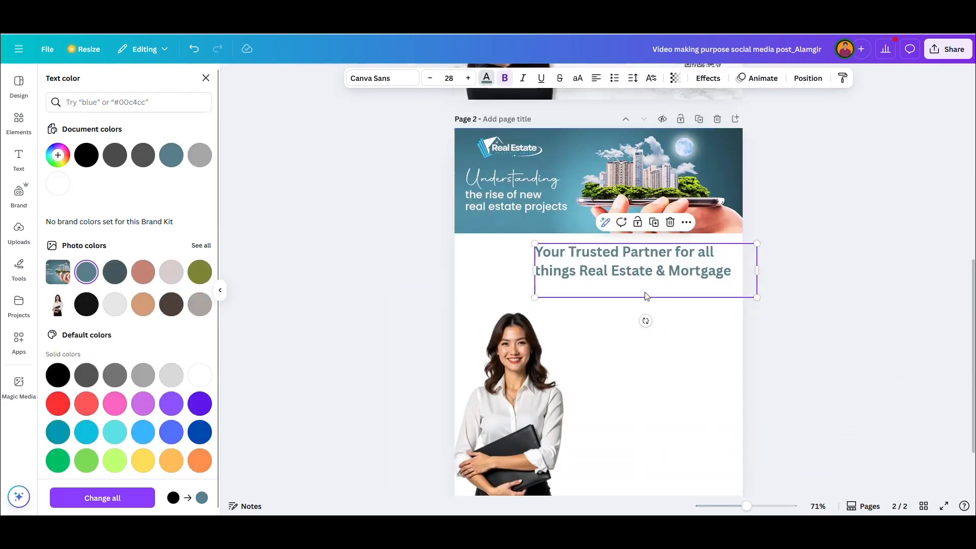
{"action": "left_click", "coordinate": [431, 81]}
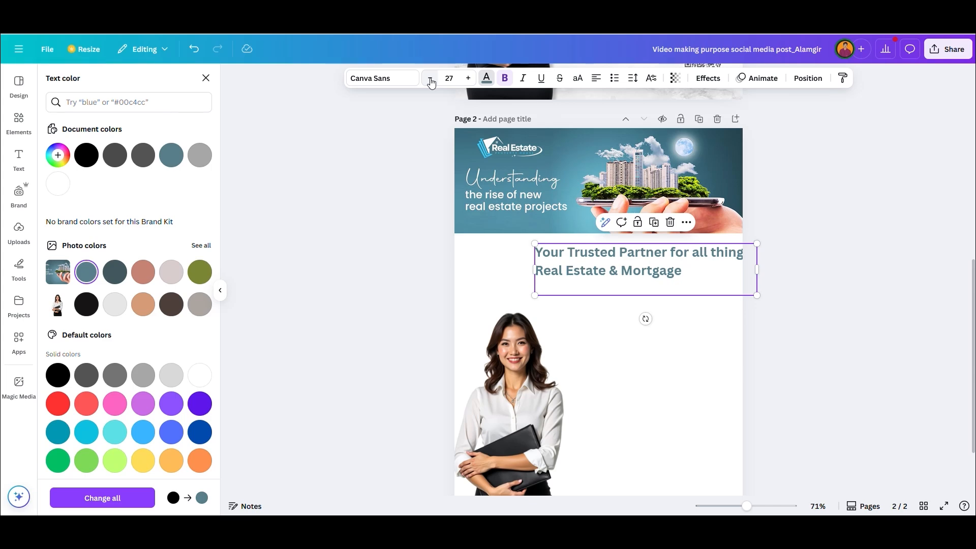
{"action": "left_click", "coordinate": [431, 81]}
{"action": "left_click_drag", "start_coordinate": [757, 270], "coordinate": [727, 268]}
{"action": "left_click_drag", "start_coordinate": [653, 253], "coordinate": [665, 252]}
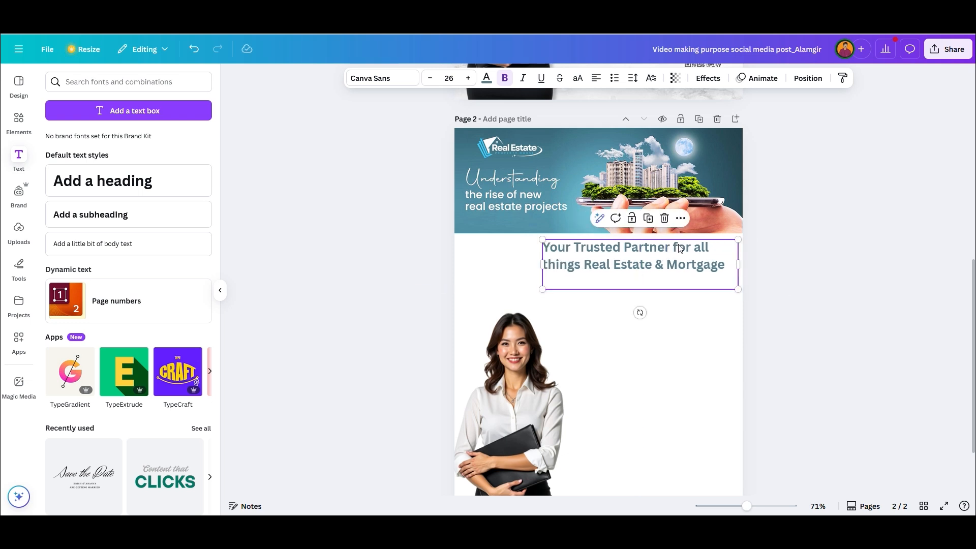
- Add a Shadow effect to the heading with offset 37, direction -47 and blur 18
{"action": "left_click", "coordinate": [707, 78]}
{"action": "left_click", "coordinate": [135, 146]}
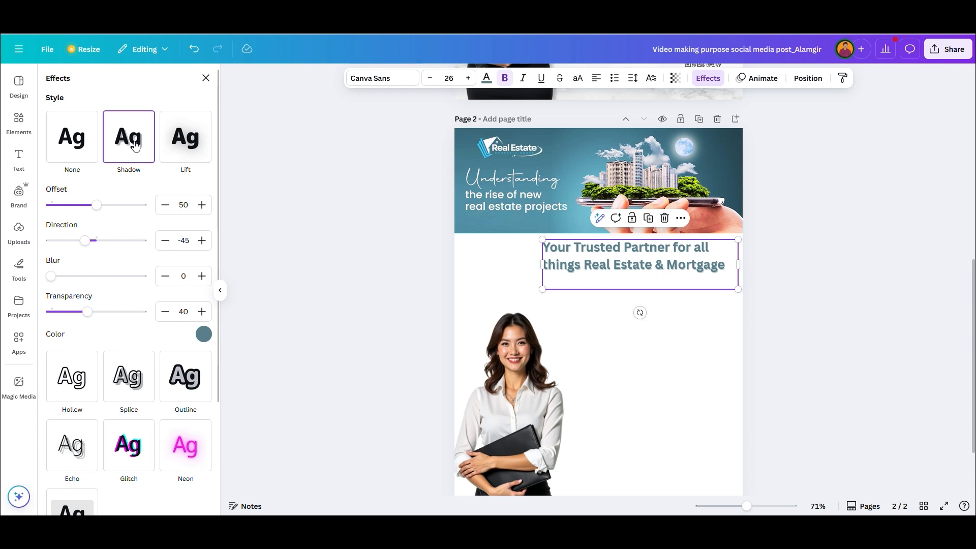
{"action": "left_click_drag", "start_coordinate": [96, 208], "coordinate": [91, 208]}
{"action": "mouse_move", "coordinate": [80, 242]}
{"action": "left_mouse_down"}
{"action": "mouse_move", "coordinate": [95, 243]}
{"action": "mouse_move", "coordinate": [87, 246]}
{"action": "left_mouse_up"}
{"action": "left_click_drag", "start_coordinate": [52, 277], "coordinate": [68, 279]}
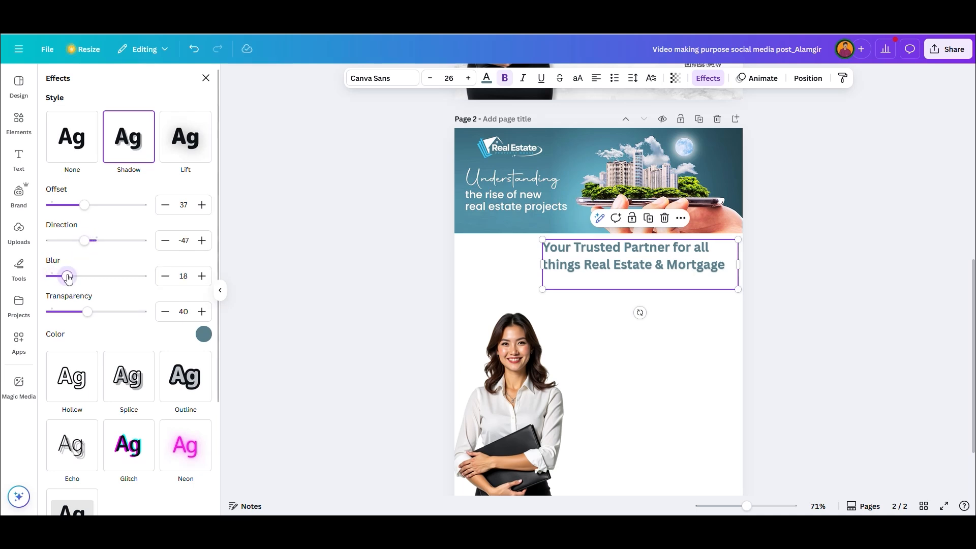
- Duplicate the heading and place the copy just below it
{"action": "left_click", "coordinate": [701, 319]}
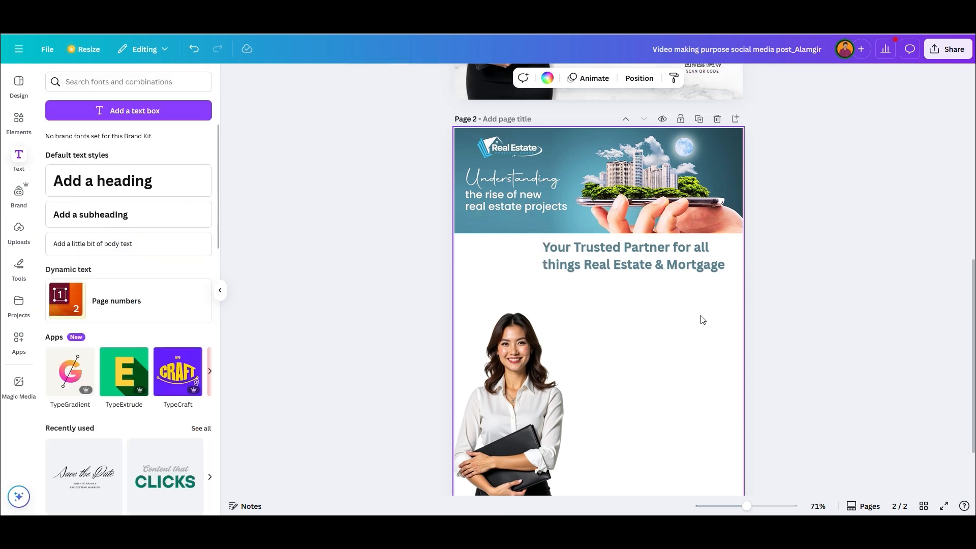
{"action": "left_click", "coordinate": [653, 266]}
{"action": "left_click_drag", "start_coordinate": [653, 266], "coordinate": [654, 305], "text": "alt"}
{"action": "left_click", "coordinate": [651, 247]}
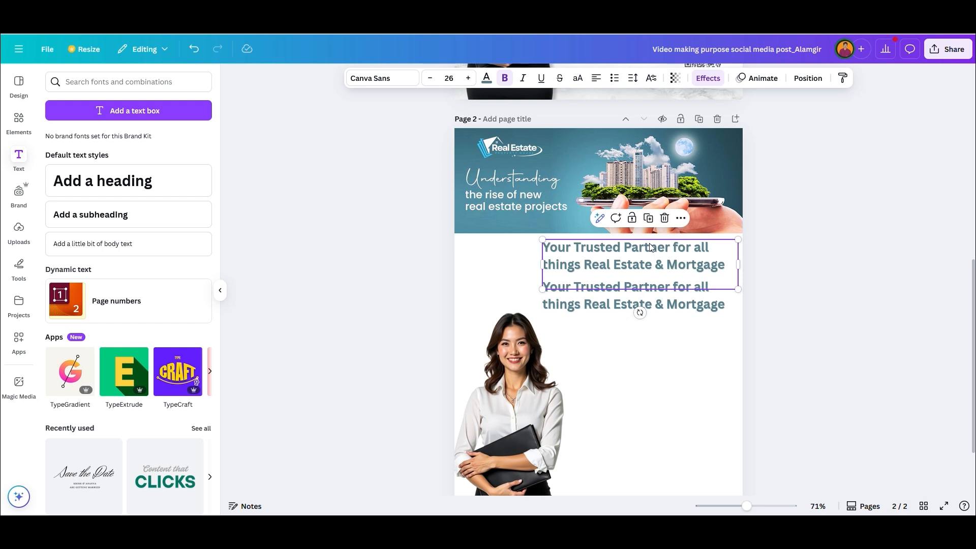
- Change the heading font to Open Sans
{"action": "left_click", "coordinate": [371, 80]}
{"action": "left_click", "coordinate": [371, 80]}
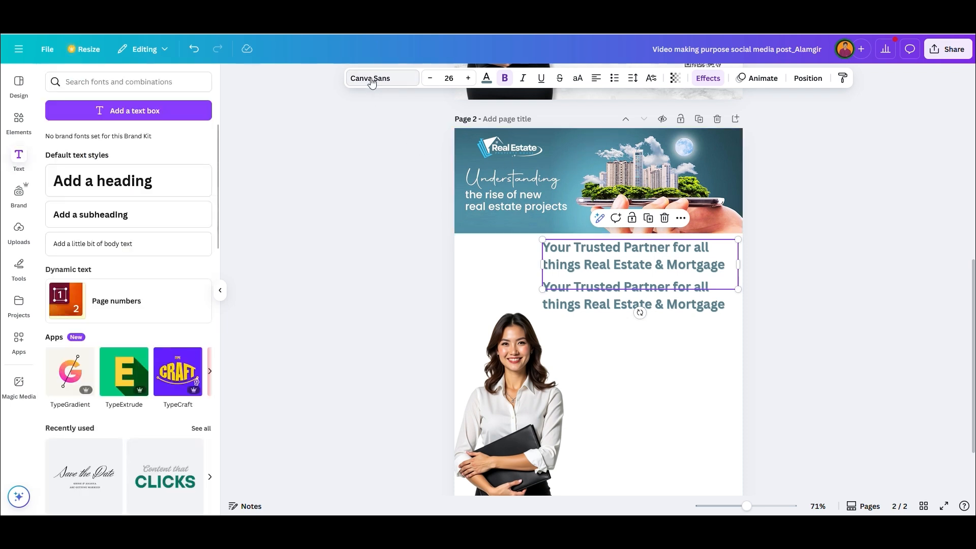
{"action": "left_click", "coordinate": [371, 80]}
{"action": "left_click", "coordinate": [100, 126]}
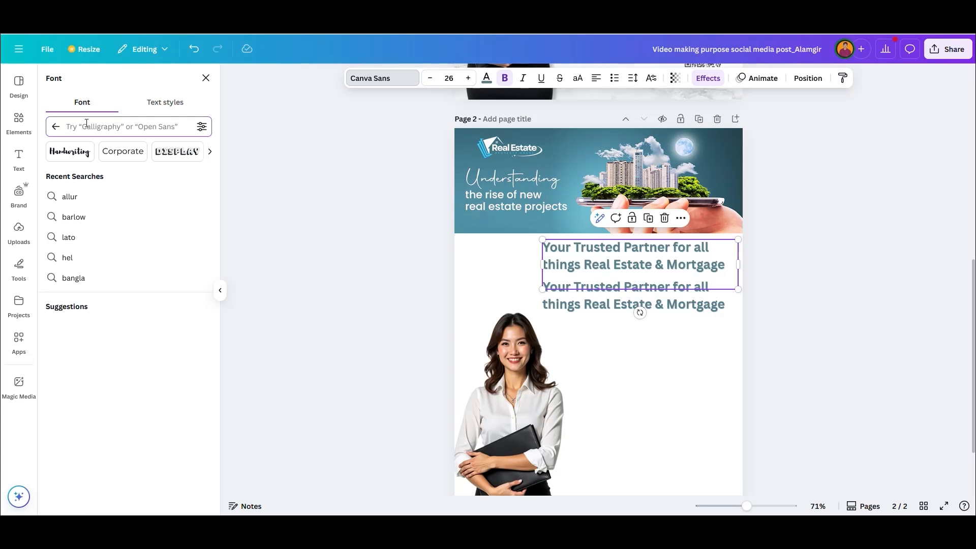
{"action": "type", "text": "ope"}
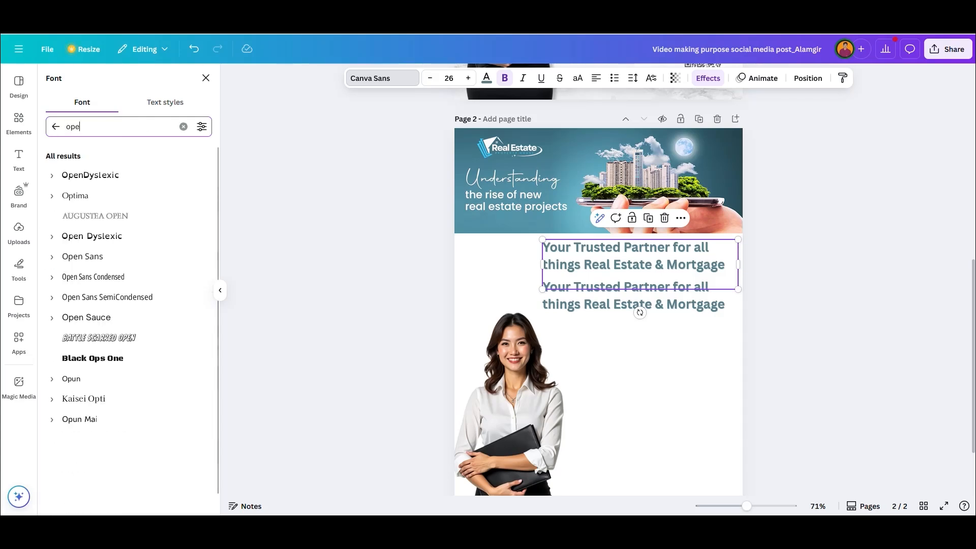
{"action": "type", "text": "n"}
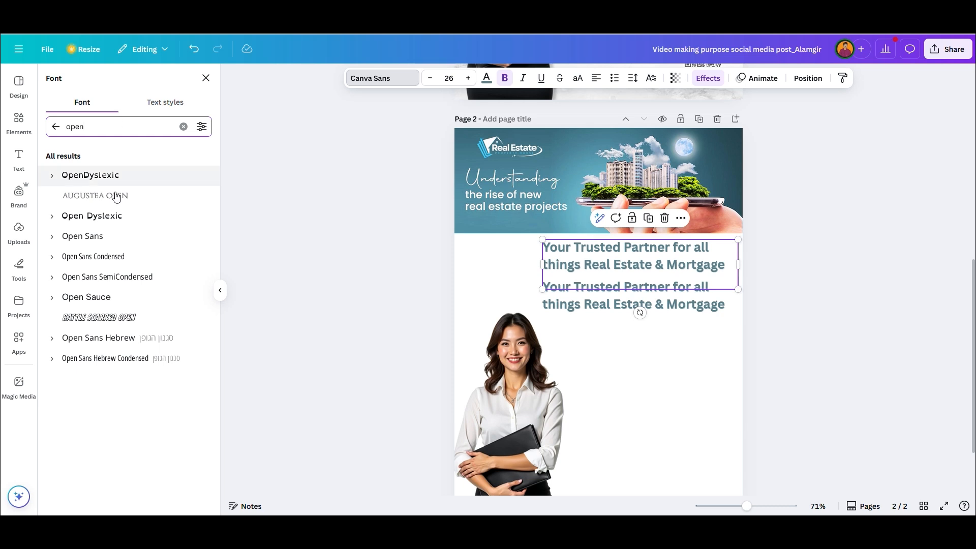
{"action": "left_click", "coordinate": [96, 239]}
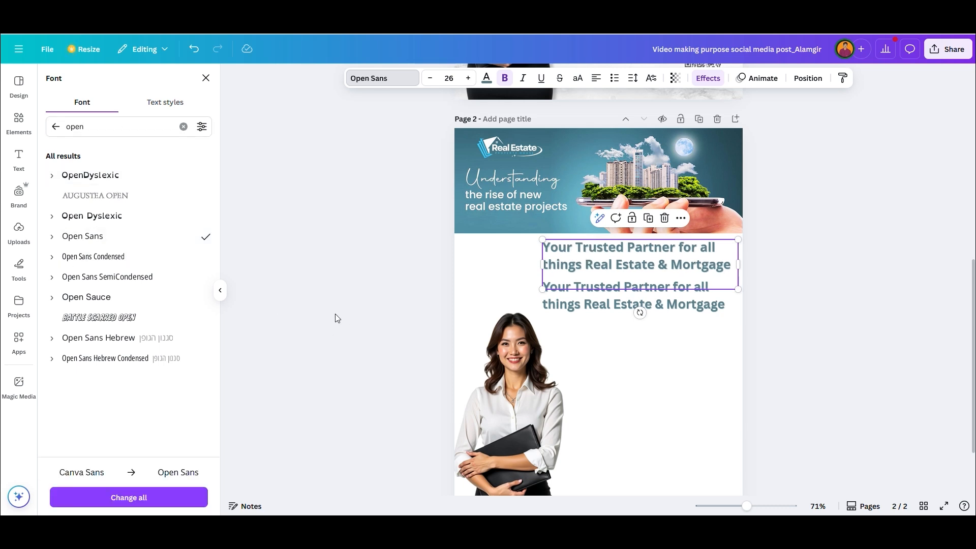
{"action": "left_click", "coordinate": [706, 371]}
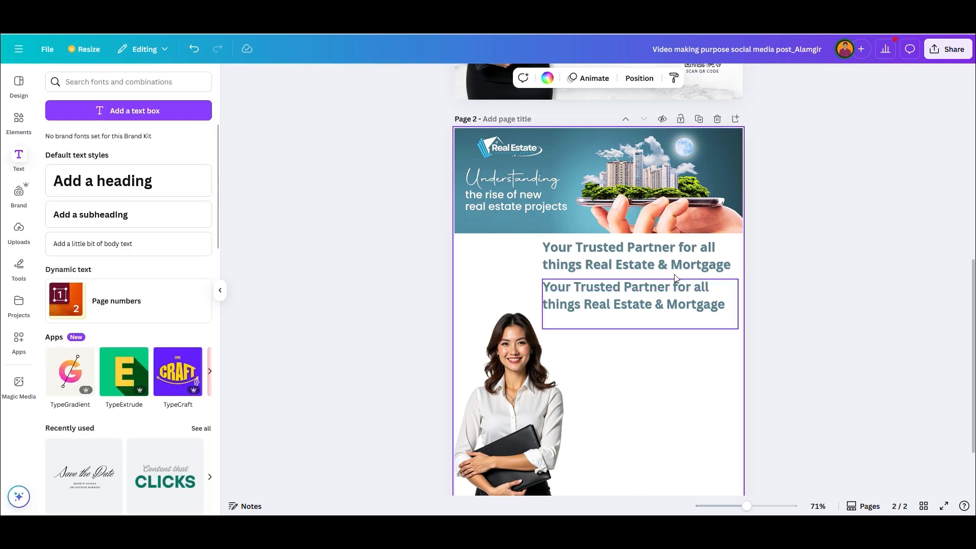
{"action": "left_click", "coordinate": [672, 265]}
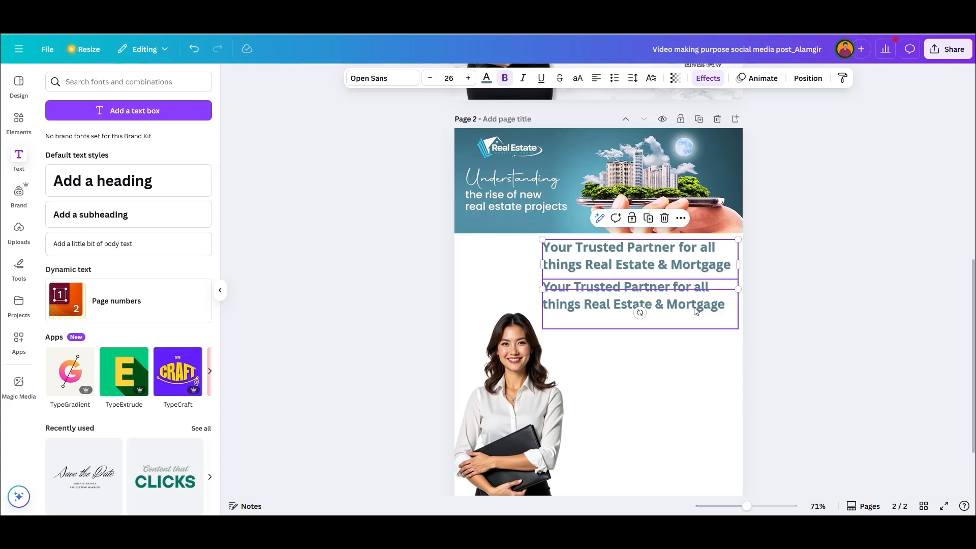
- Copy the 'Work with the best team…' paragraph from the Word brief
{"action": "key", "text": "alt+Tab"}
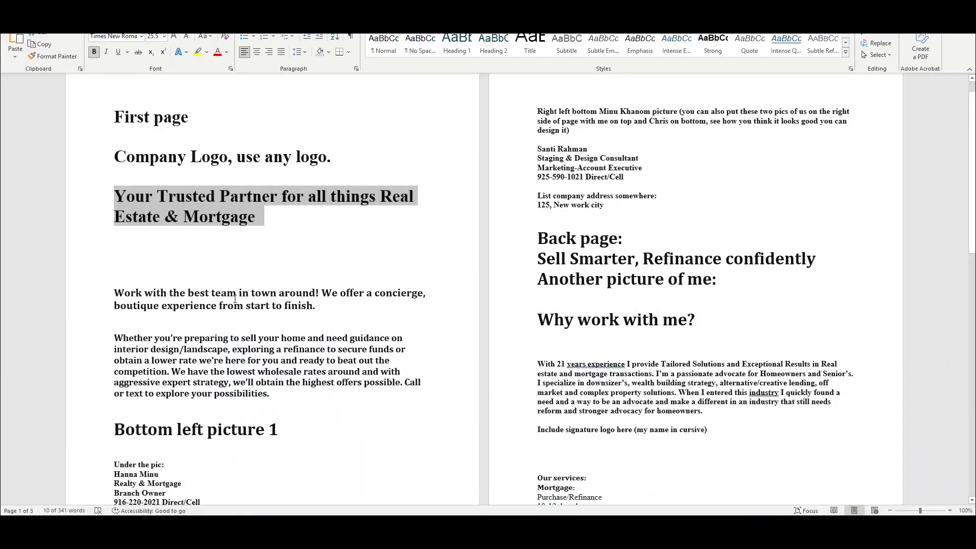
{"action": "left_click_drag", "start_coordinate": [116, 294], "coordinate": [314, 305]}
{"action": "key", "text": "ctrl+c"}
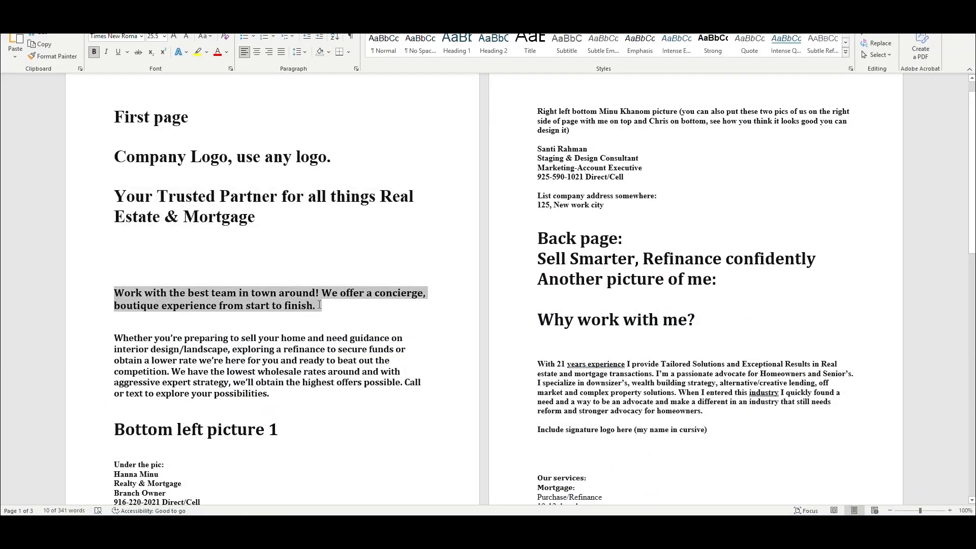
{"action": "key", "text": "alt+Tab"}
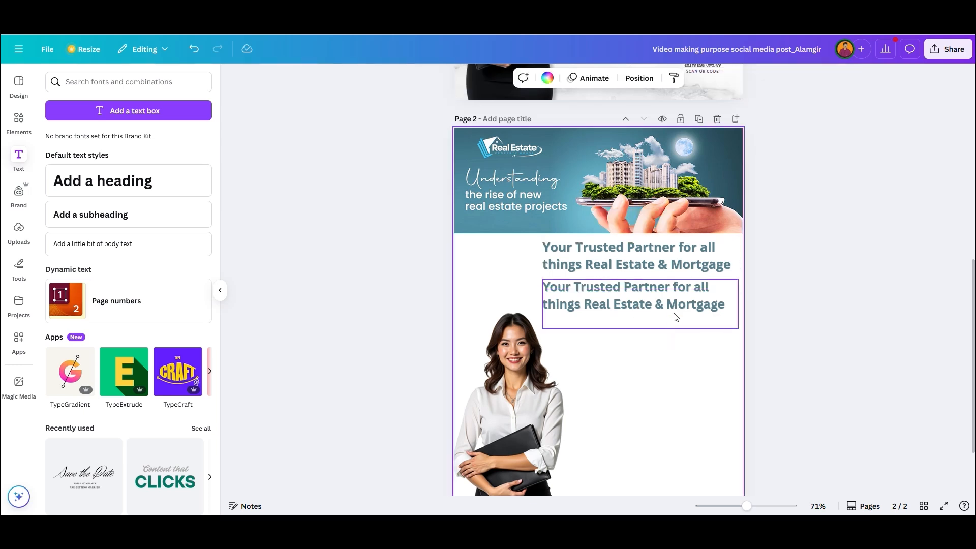
- Replace the lower copy's text with the 'Work with the best team…' paragraph, justified
{"action": "double_click", "coordinate": [672, 304]}
{"action": "key", "text": "ctrl+v"}
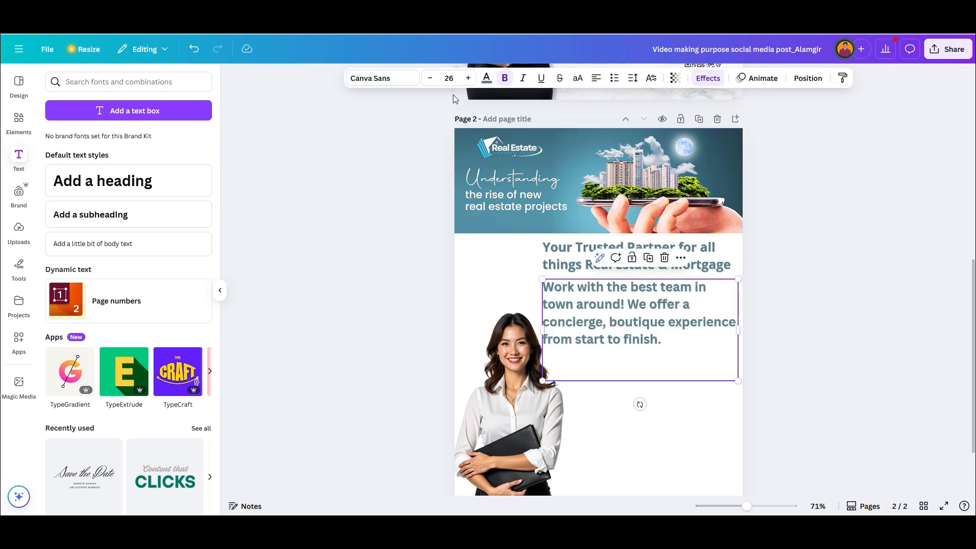
{"action": "left_click", "coordinate": [448, 78]}
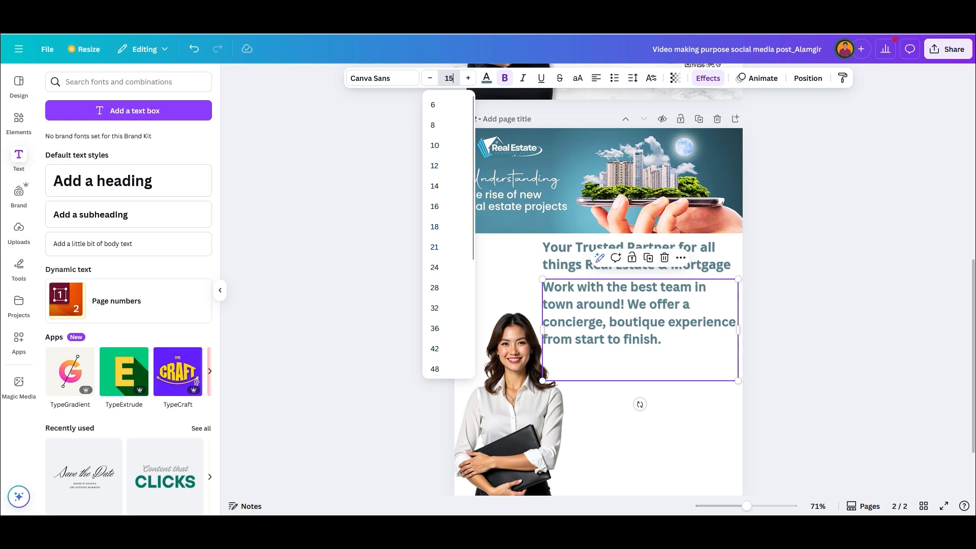
{"action": "key", "text": "Return"}
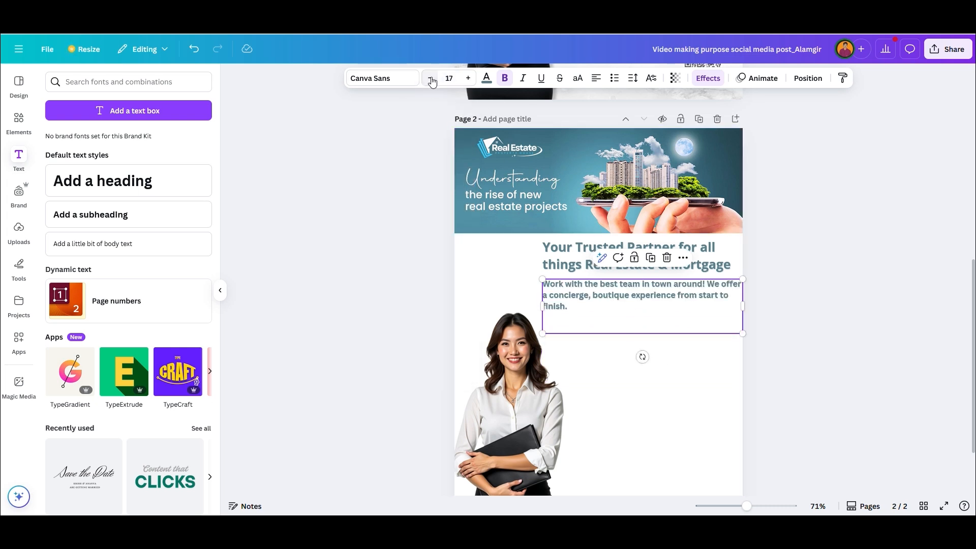
{"action": "left_click", "coordinate": [595, 78]}
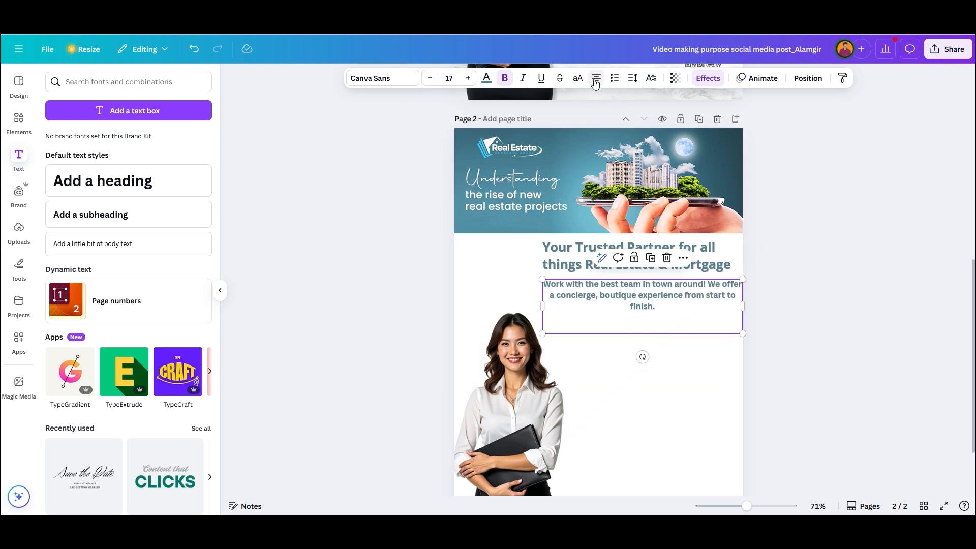
{"action": "left_click", "coordinate": [595, 78]}
{"action": "left_click", "coordinate": [596, 79]}
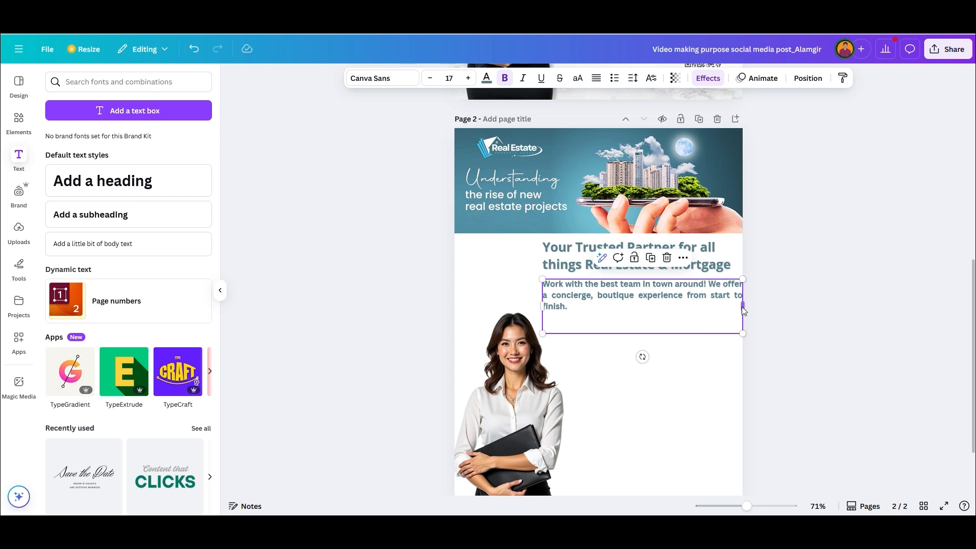
- Narrow the paragraph box slightly and nudge it with the heading up and left
{"action": "left_click_drag", "start_coordinate": [742, 307], "coordinate": [732, 308]}
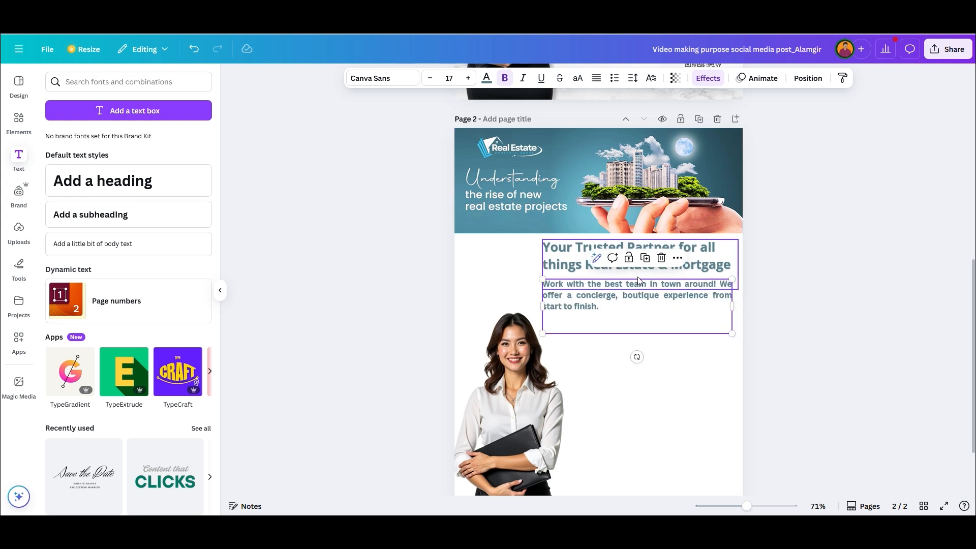
{"action": "left_click", "coordinate": [714, 268], "text": "shift"}
{"action": "left_click_drag", "start_coordinate": [714, 268], "coordinate": [710, 268]}
- Duplicate the intro box below it and paste in the Word 'Whether you're preparing…' paragraph
{"action": "scroll", "coordinate": [711, 289], "scroll_direction": "down", "scroll_amount": 1}
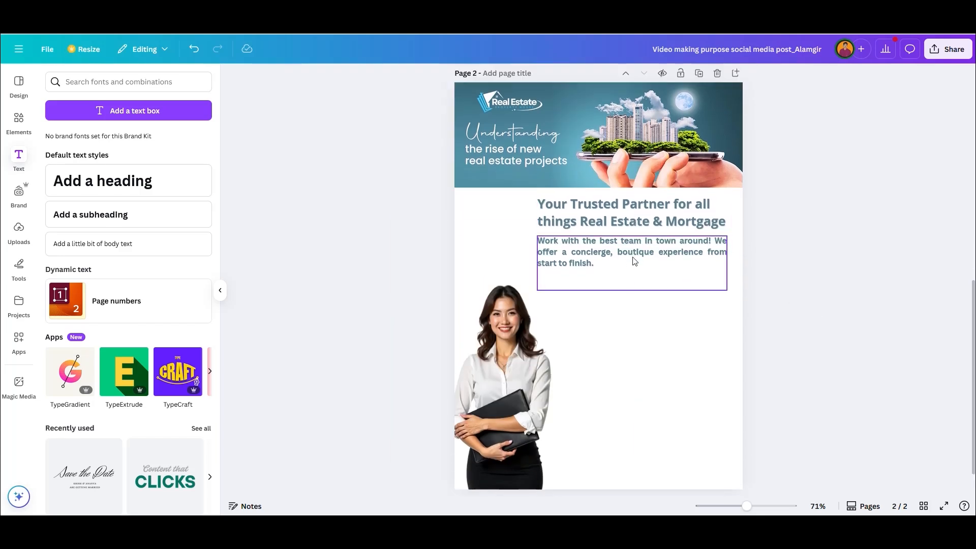
{"action": "left_click", "coordinate": [635, 256]}
{"action": "left_click_drag", "start_coordinate": [635, 255], "coordinate": [636, 294]}
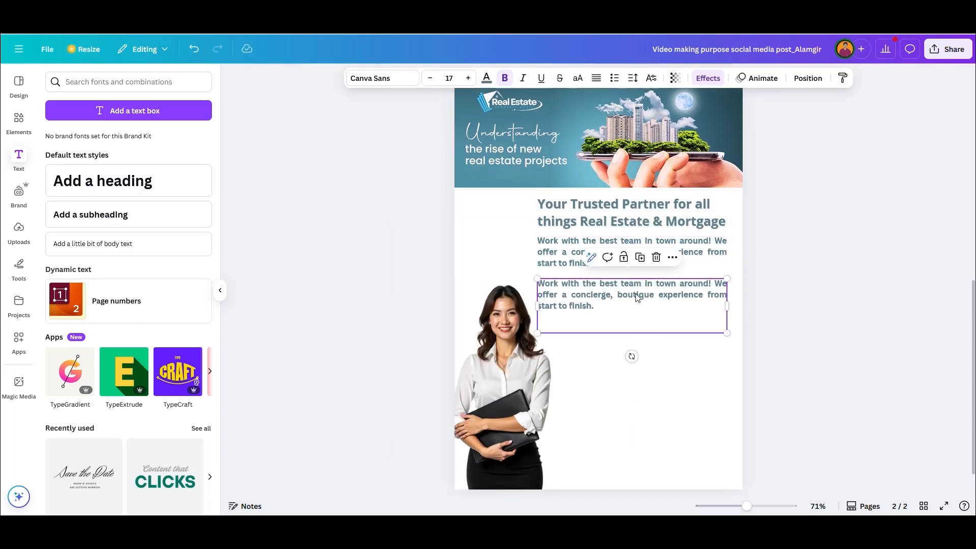
{"action": "key", "text": "alt+Tab"}
{"action": "scroll", "coordinate": [204, 317], "scroll_direction": "down", "scroll_amount": 1}
{"action": "left_click_drag", "start_coordinate": [113, 318], "coordinate": [264, 369]}
{"action": "key", "text": "ctrl+c"}
{"action": "key", "text": "alt+Tab"}
{"action": "double_click", "coordinate": [584, 290]}
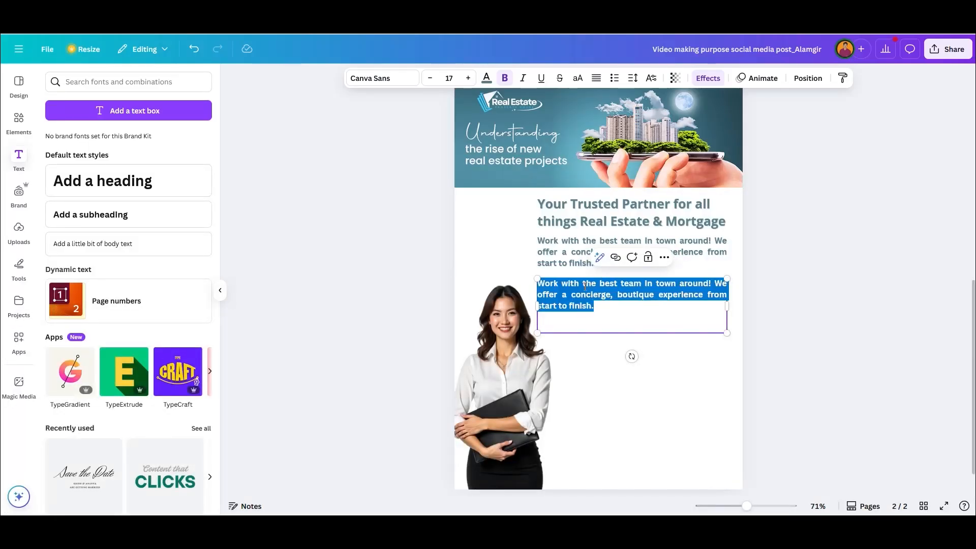
{"action": "key", "text": "ctrl+v"}
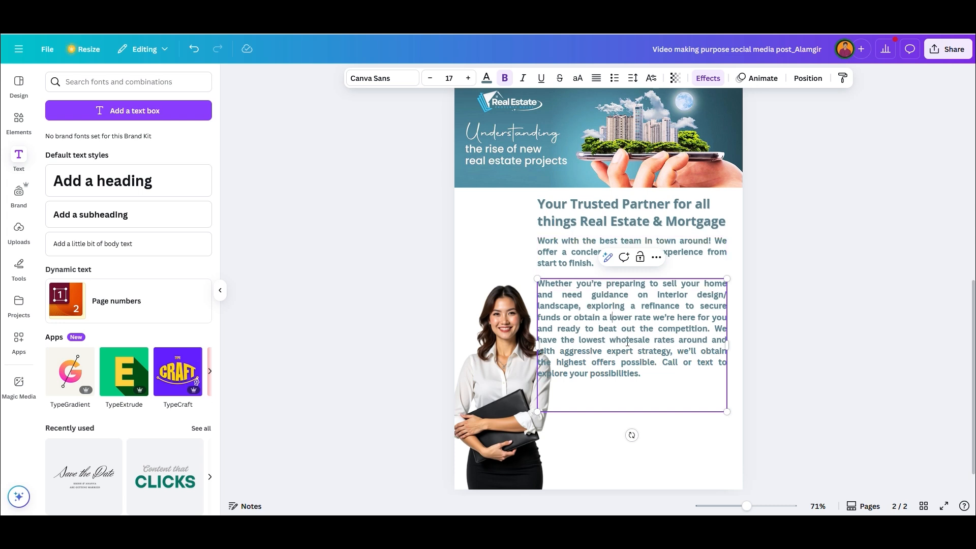
- Set the new paragraph in Lato at size 11, coloured dark grey
{"action": "left_click", "coordinate": [430, 78]}
{"action": "left_click", "coordinate": [429, 77]}
{"action": "left_click", "coordinate": [430, 78]}
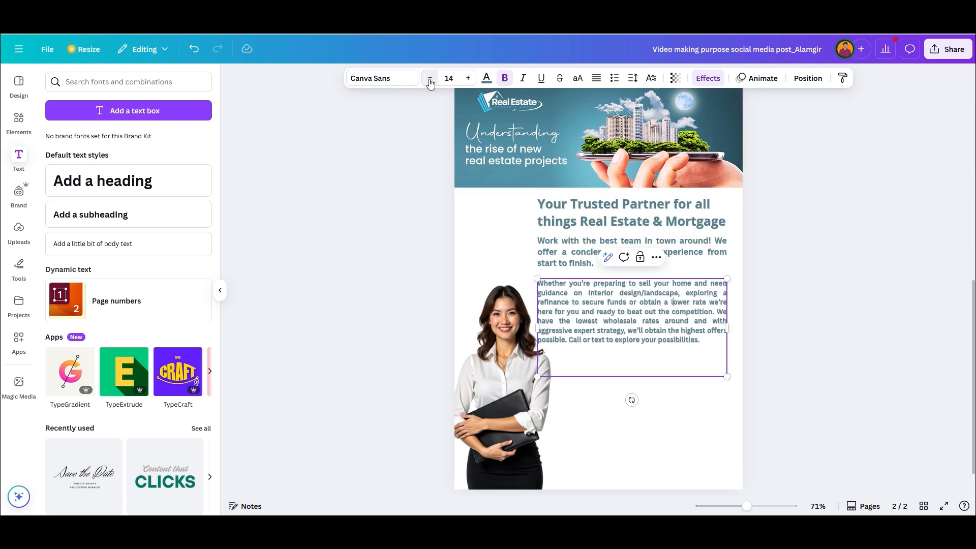
{"action": "left_click", "coordinate": [430, 78]}
{"action": "left_click", "coordinate": [430, 78]}
{"action": "left_click", "coordinate": [430, 78]}
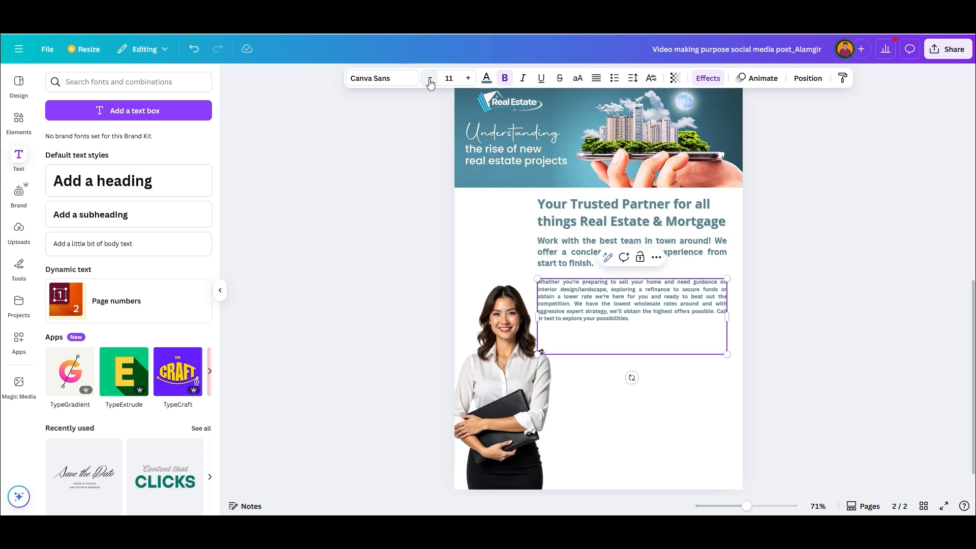
{"action": "left_click", "coordinate": [380, 79]}
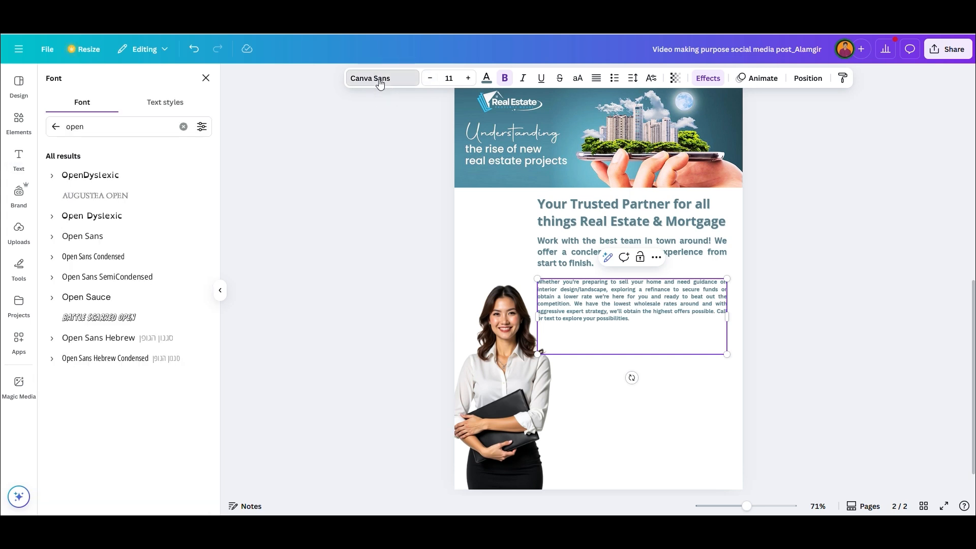
{"action": "double_click", "coordinate": [85, 127]}
{"action": "type", "text": "lato"}
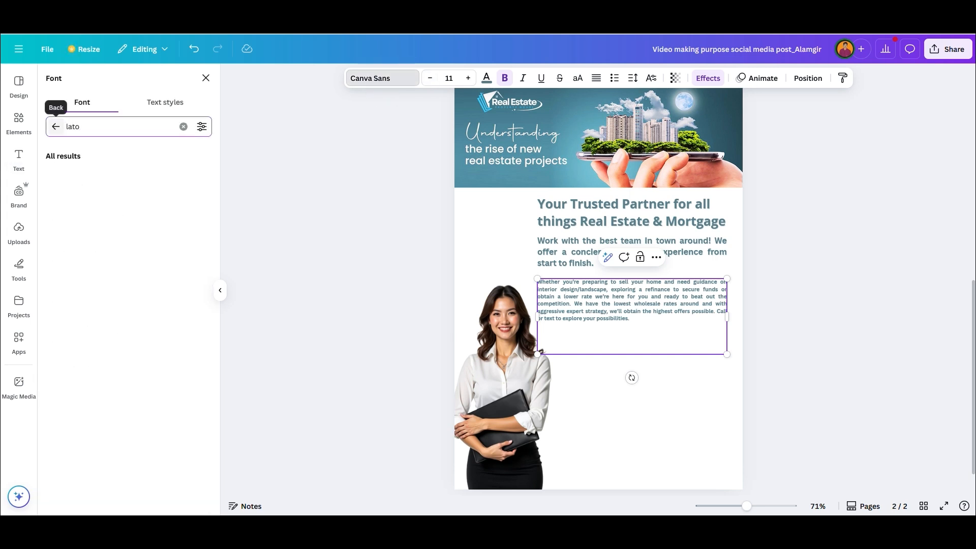
{"action": "left_click", "coordinate": [68, 175]}
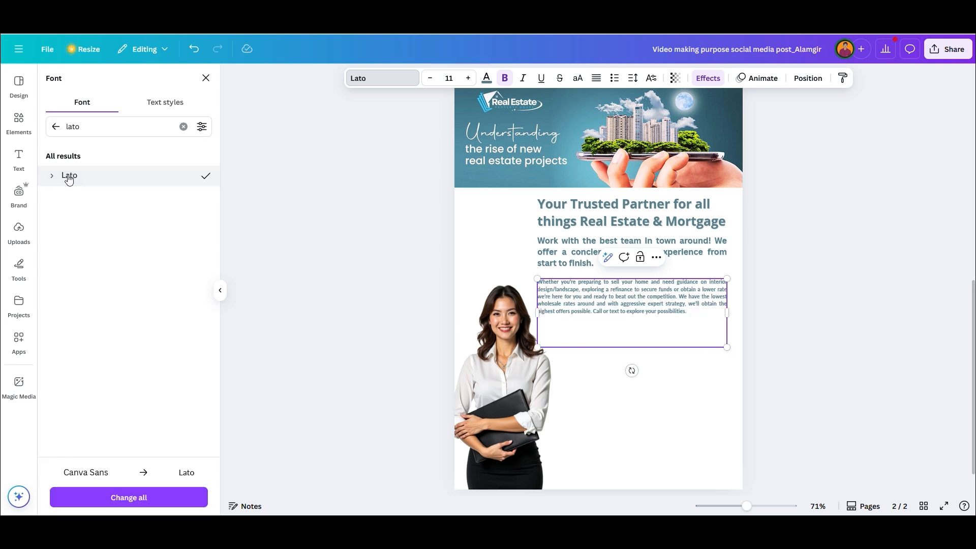
{"action": "left_click", "coordinate": [486, 78]}
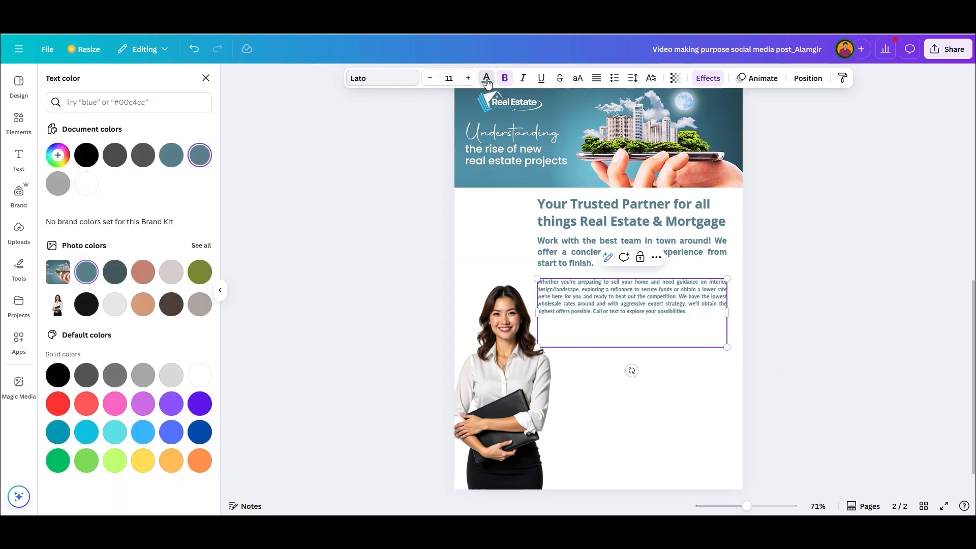
{"action": "left_click", "coordinate": [115, 155]}
- Reapply a dark grey colour to the 'Whether you're preparing…' paragraph
{"action": "left_click", "coordinate": [712, 404]}
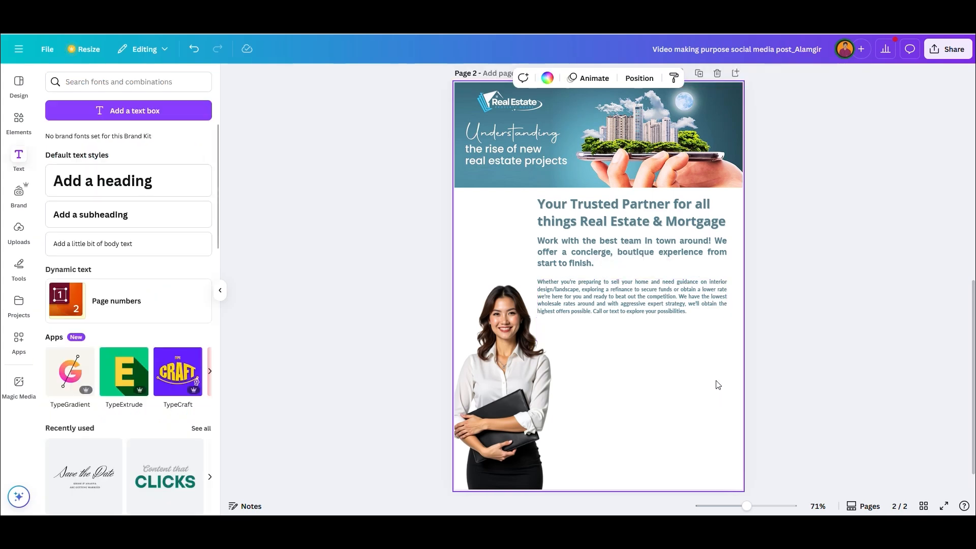
{"action": "left_click", "coordinate": [683, 315]}
{"action": "left_click", "coordinate": [486, 77]}
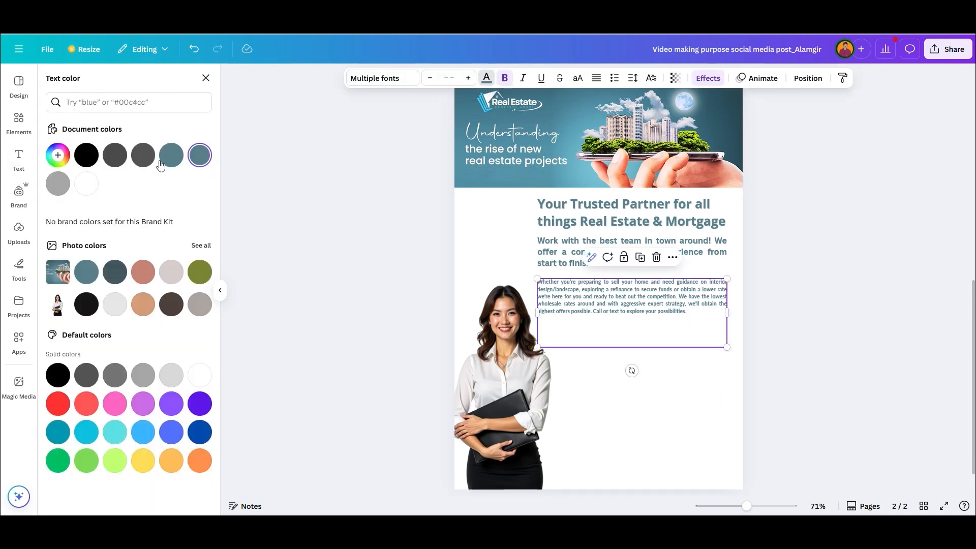
{"action": "left_click", "coordinate": [140, 159]}
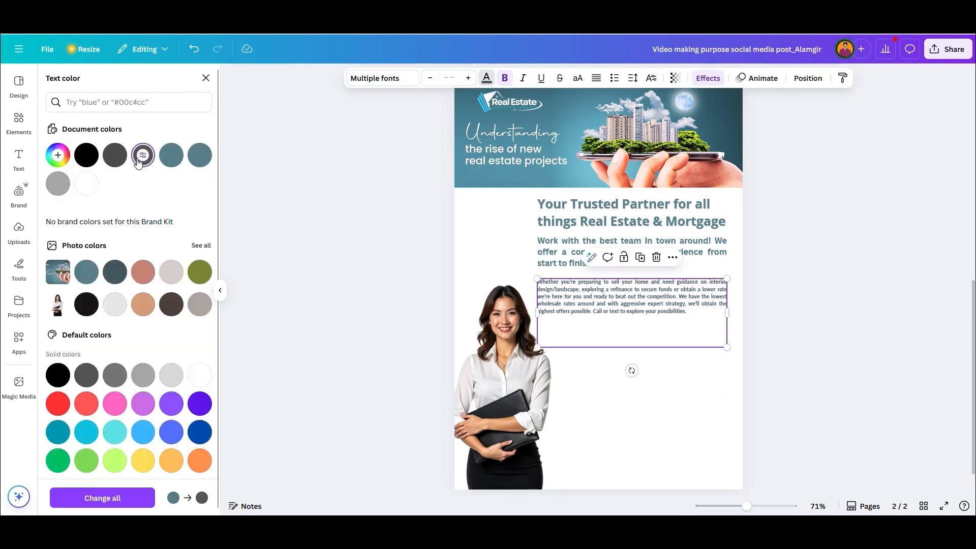
{"action": "left_click", "coordinate": [712, 401]}
- Recolour the 'Work with the best team…' paragraph dark grey to match
{"action": "left_click", "coordinate": [650, 254]}
{"action": "left_click", "coordinate": [486, 79]}
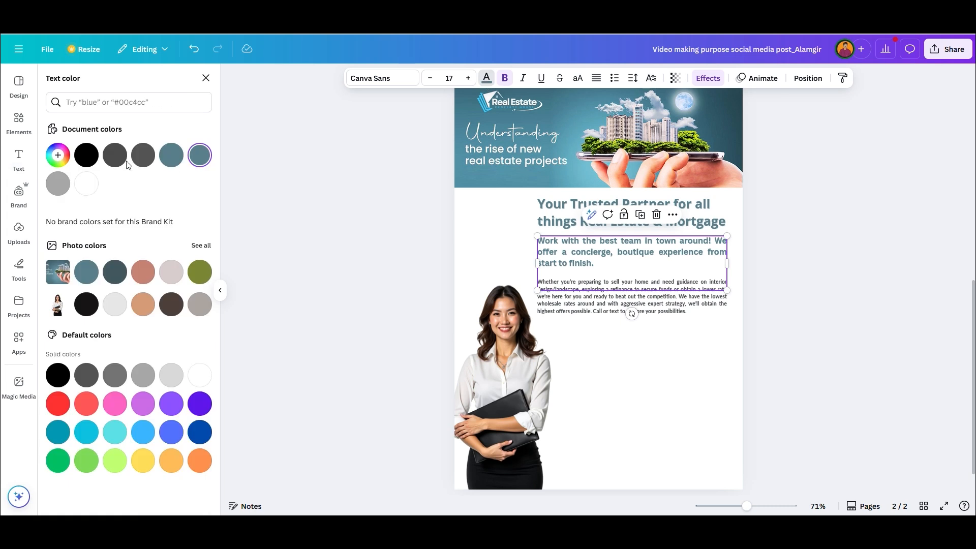
{"action": "left_click", "coordinate": [117, 157]}
{"action": "left_click", "coordinate": [803, 390]}
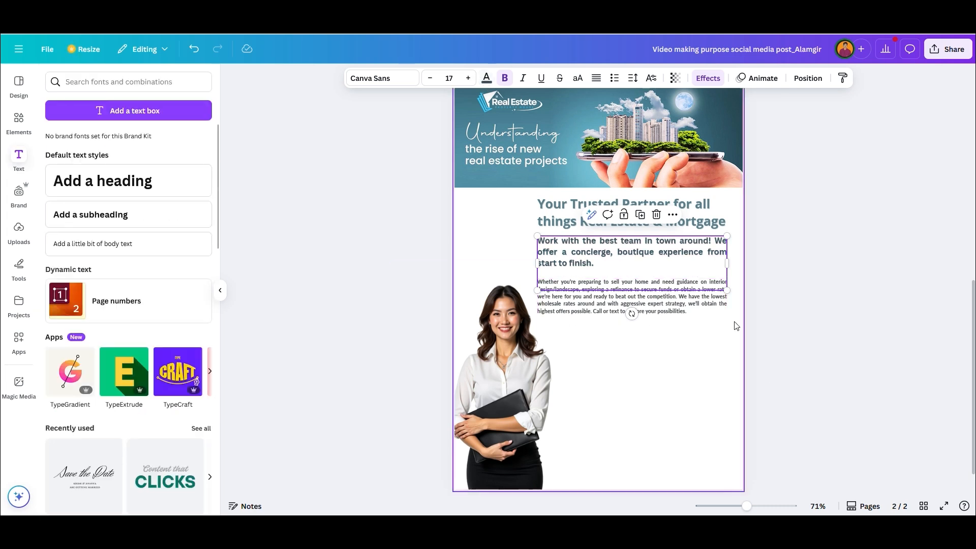
{"action": "left_click", "coordinate": [711, 79]}
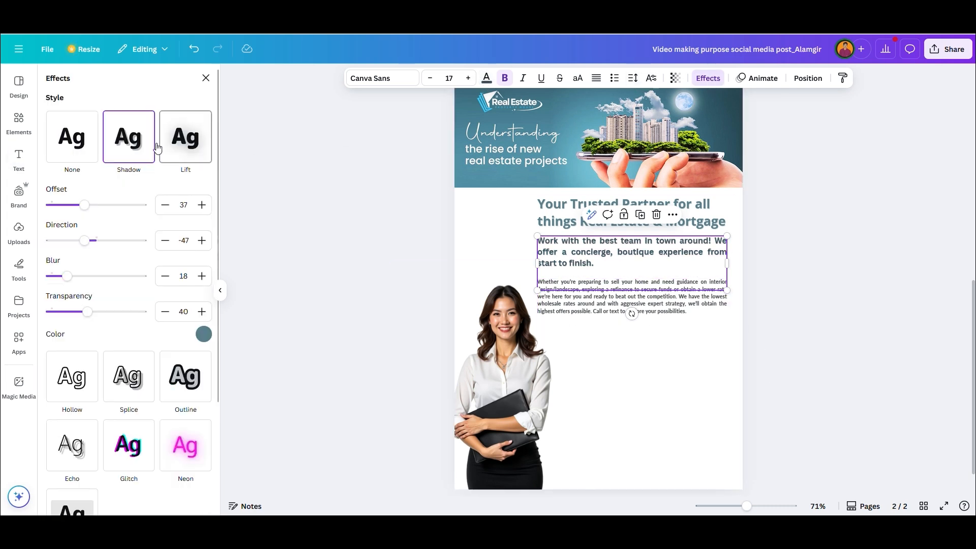
{"action": "left_click", "coordinate": [791, 361]}
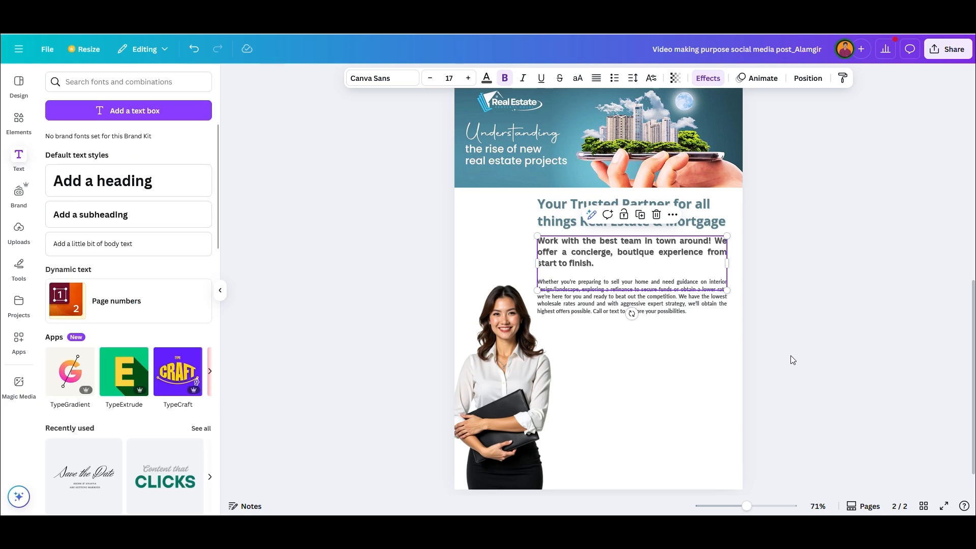
{"action": "scroll", "coordinate": [740, 255], "scroll_direction": "up", "scroll_amount": 5, "text": "ctrl"}
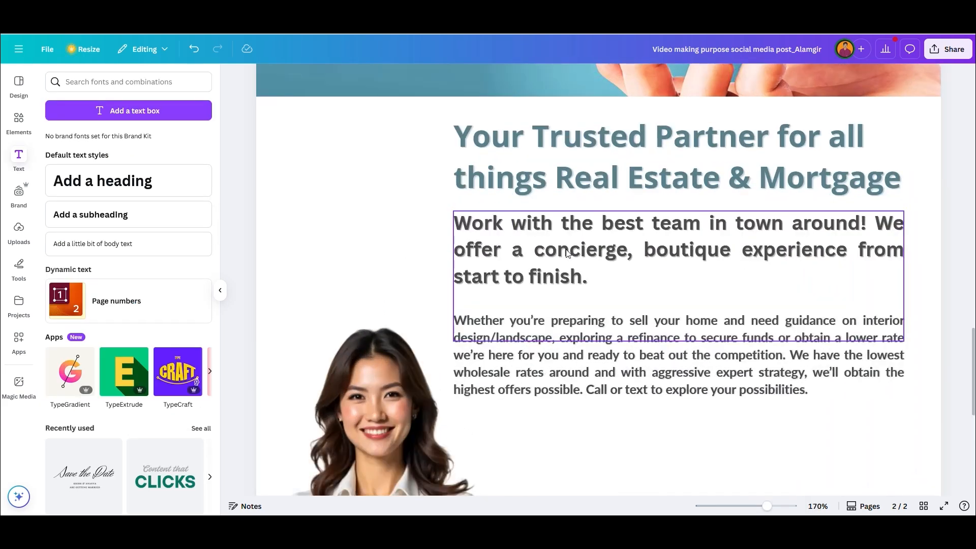
{"action": "scroll", "coordinate": [487, 251], "scroll_direction": "down", "scroll_amount": 6, "text": "ctrl"}
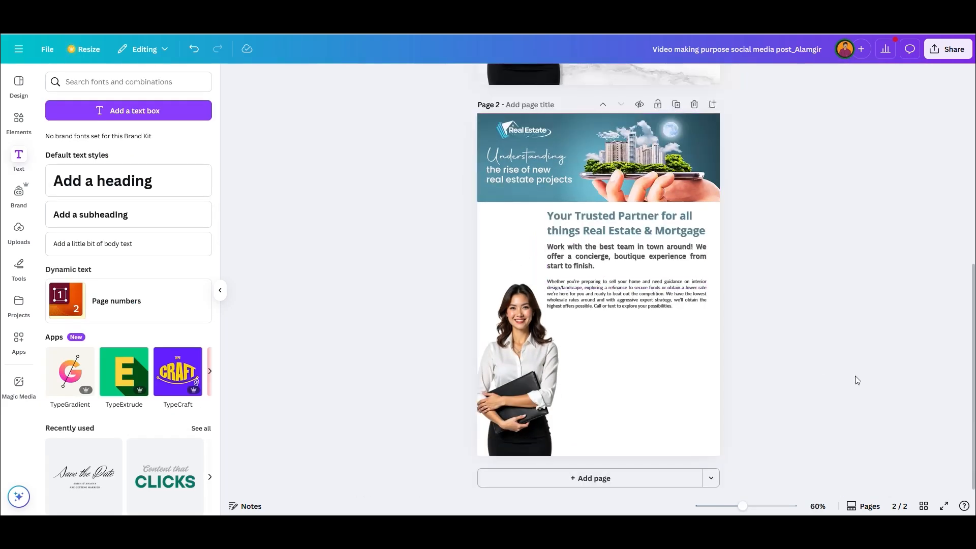
- Add a grey square and stretch it into a wide, short rectangle across the lower page
{"action": "left_click", "coordinate": [20, 122]}
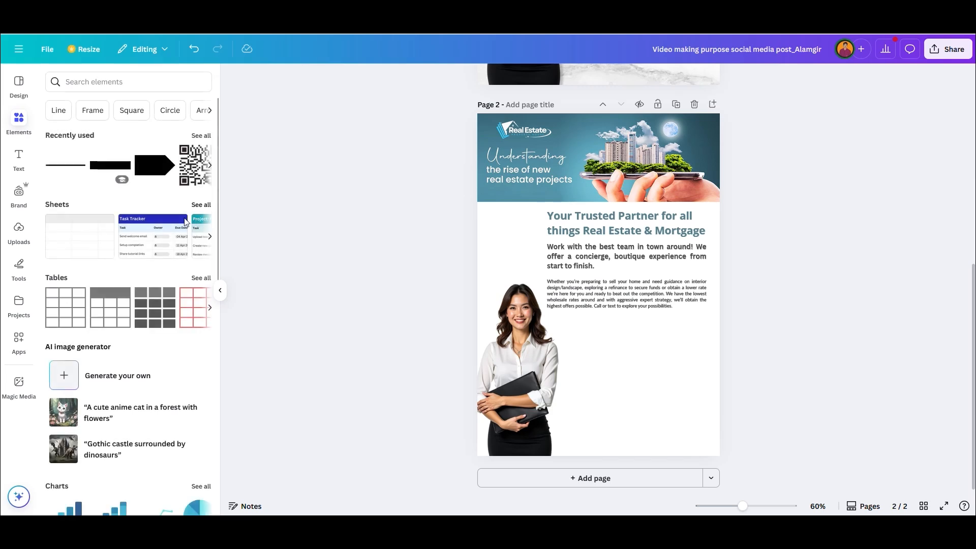
{"action": "scroll", "coordinate": [124, 213], "scroll_direction": "down", "scroll_amount": 1}
{"action": "scroll", "coordinate": [87, 124], "scroll_direction": "up", "scroll_amount": 3}
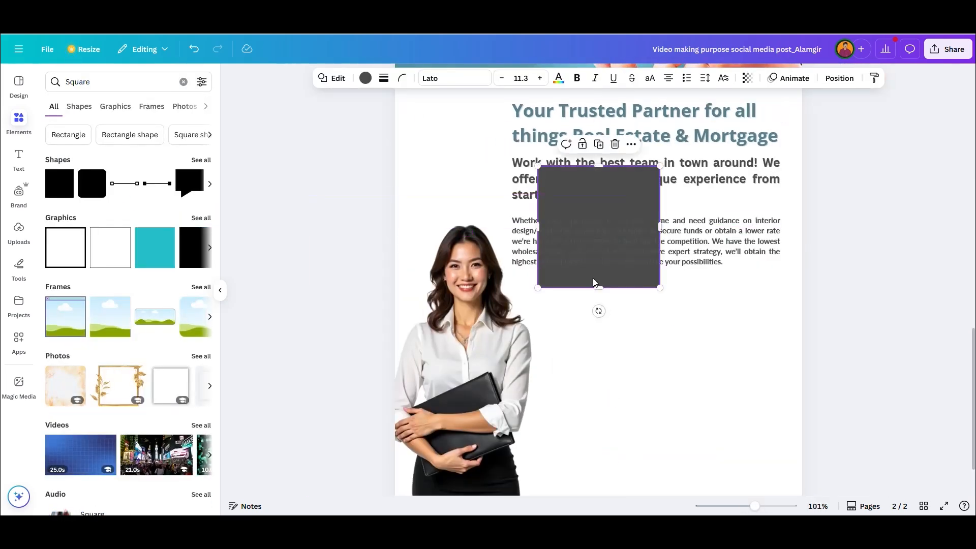
{"action": "left_click_drag", "start_coordinate": [587, 284], "coordinate": [725, 455]}
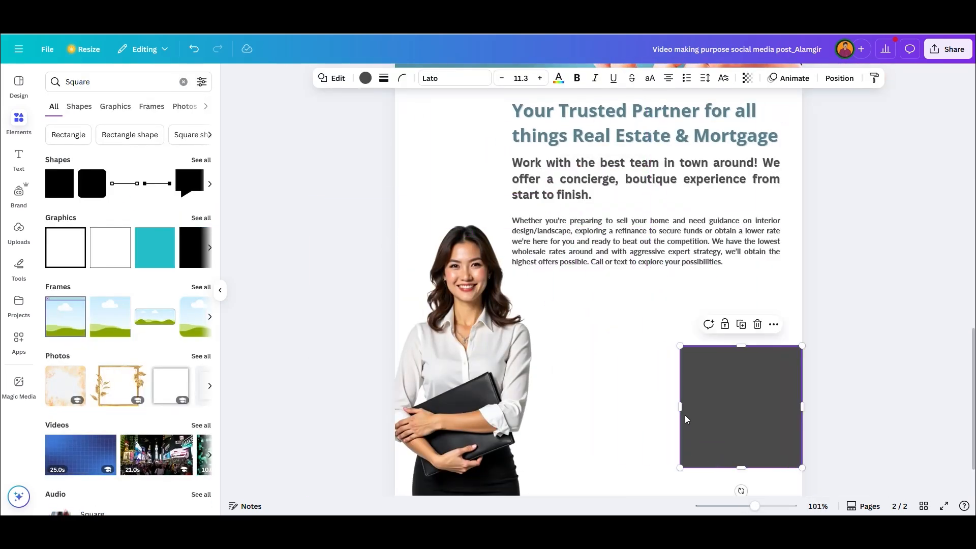
{"action": "left_click_drag", "start_coordinate": [669, 404], "coordinate": [487, 407]}
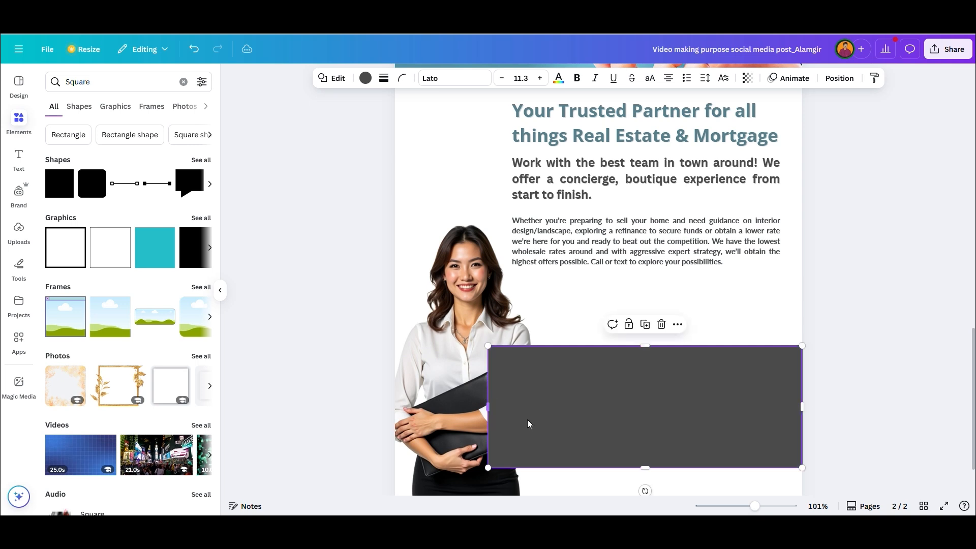
{"action": "left_click_drag", "start_coordinate": [647, 469], "coordinate": [647, 437]}
- Bring the woman's photo forward so it sits in front of the grey rectangle
{"action": "scroll", "coordinate": [494, 342], "scroll_direction": "down", "scroll_amount": 3}
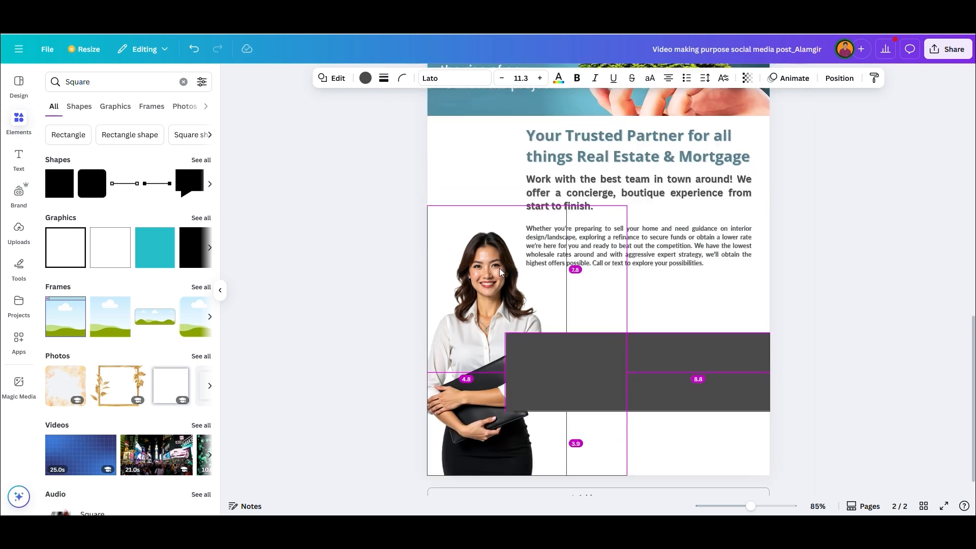
{"action": "right_click", "coordinate": [495, 342]}
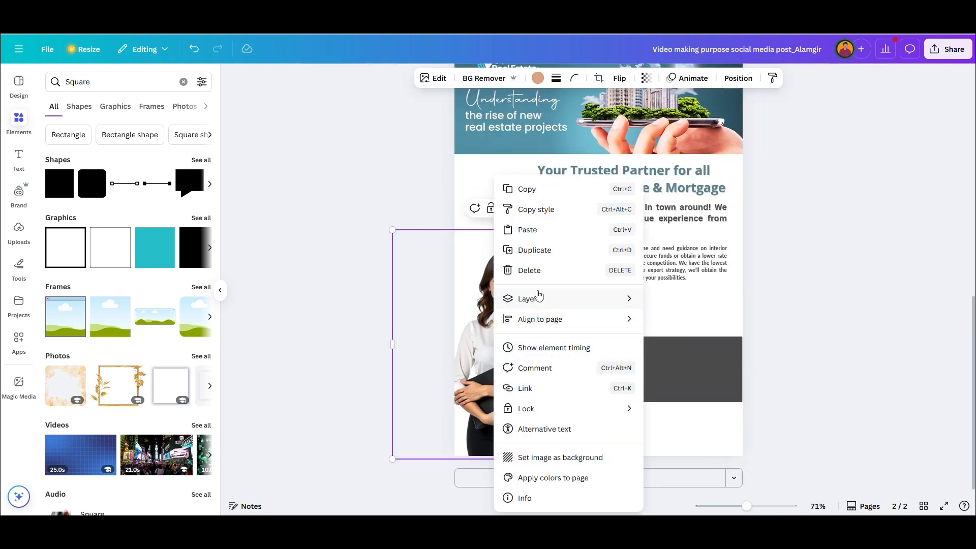
{"action": "mouse_move", "coordinate": [533, 298]}
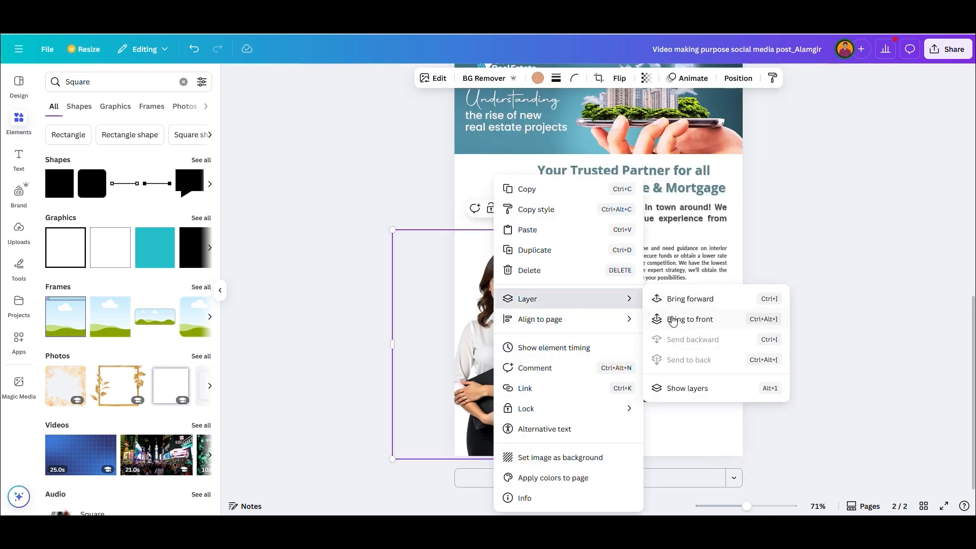
{"action": "left_click", "coordinate": [689, 299]}
{"action": "left_click", "coordinate": [683, 362]}
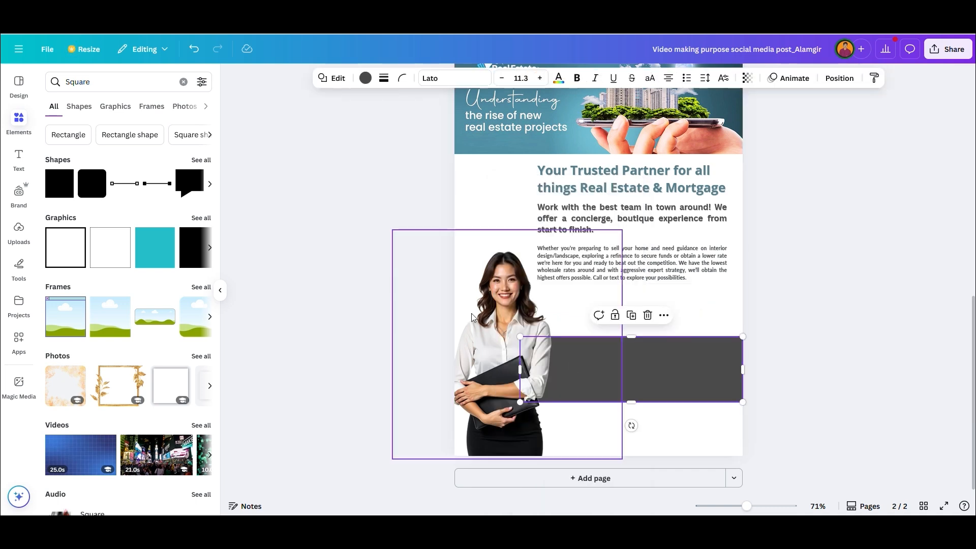
- Fill the rectangle with a pale light-blue gradient
{"action": "left_click", "coordinate": [365, 78]}
{"action": "left_click", "coordinate": [142, 183]}
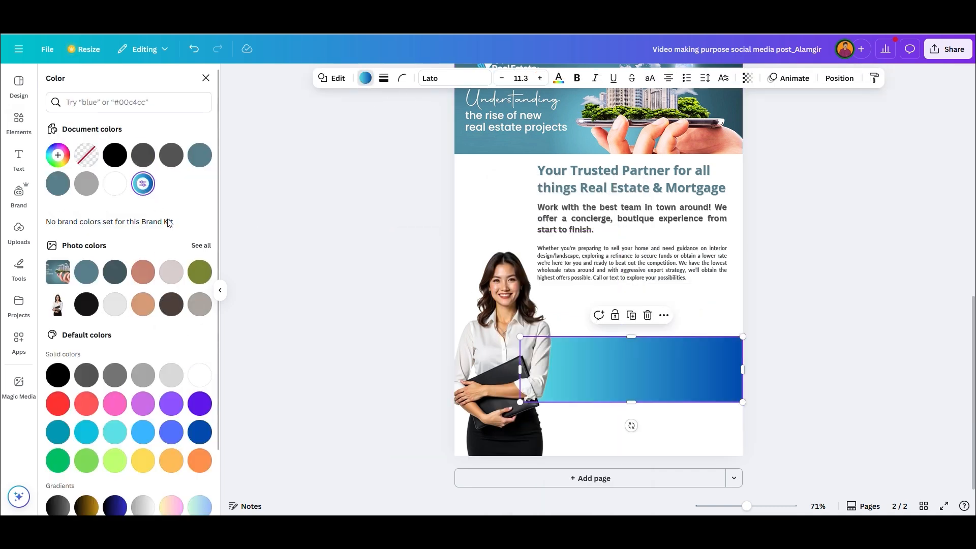
{"action": "scroll", "coordinate": [169, 223], "scroll_direction": "down", "scroll_amount": 2}
{"action": "left_click", "coordinate": [200, 438]}
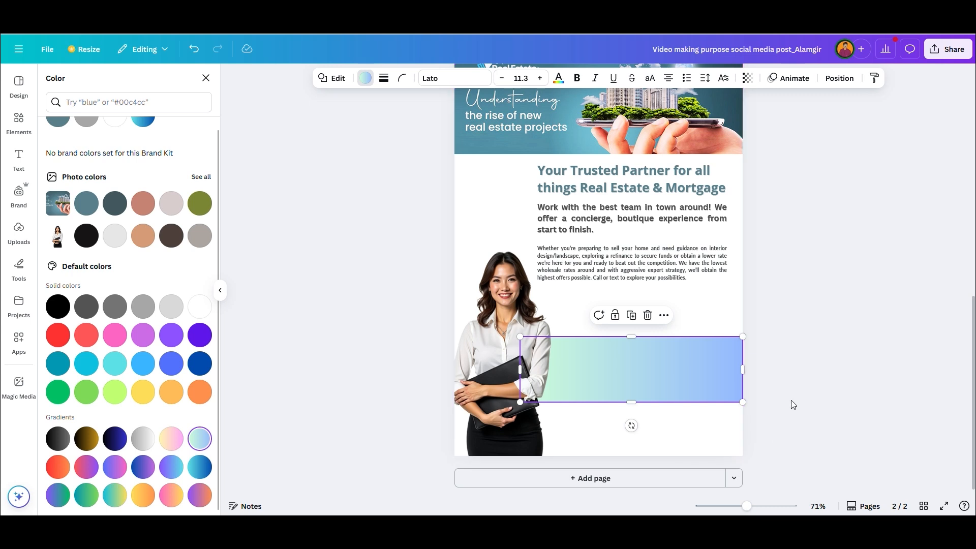
- Set the gradient band's transparency to 60 and deselect it
{"action": "left_click", "coordinate": [747, 78]}
{"action": "left_click_drag", "start_coordinate": [760, 124], "coordinate": [735, 128]}
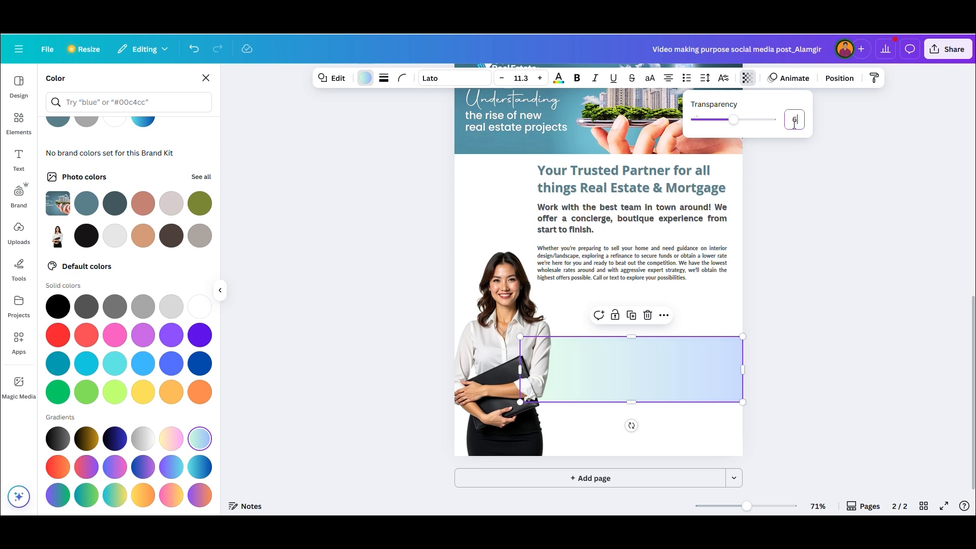
{"action": "left_click", "coordinate": [828, 342]}
{"action": "left_click", "coordinate": [822, 375]}
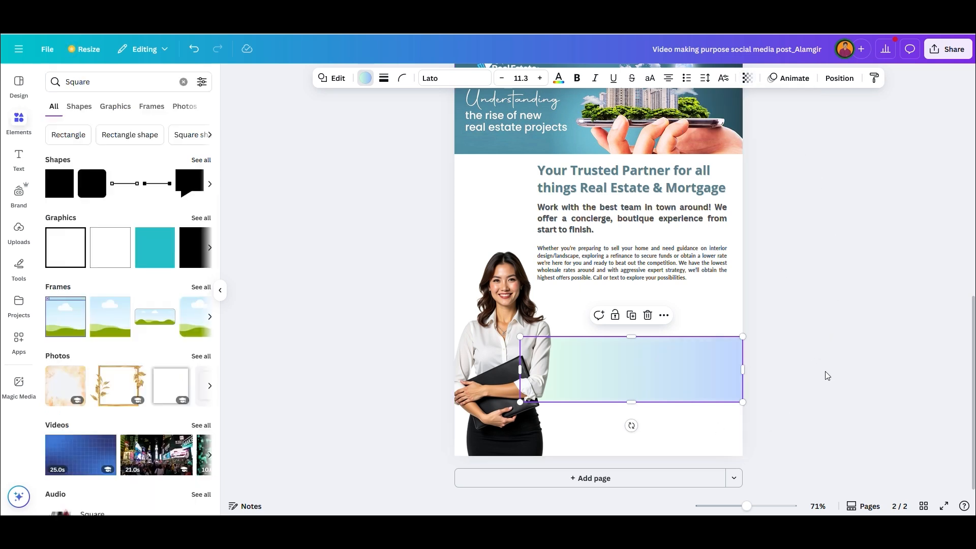
{"action": "left_click", "coordinate": [826, 355]}
{"action": "scroll", "coordinate": [748, 340], "scroll_direction": "up", "scroll_amount": 8}
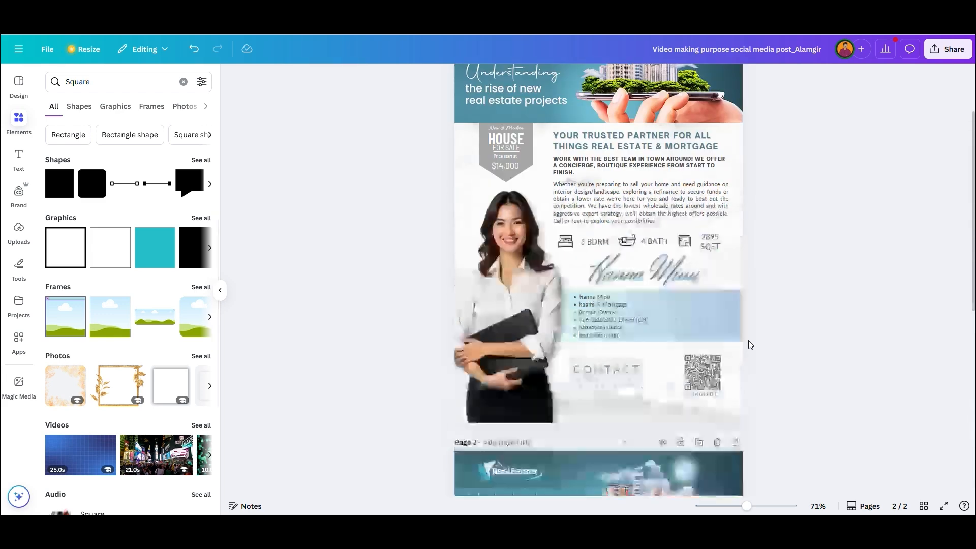
{"action": "scroll", "coordinate": [581, 217], "scroll_direction": "down", "scroll_amount": 1}
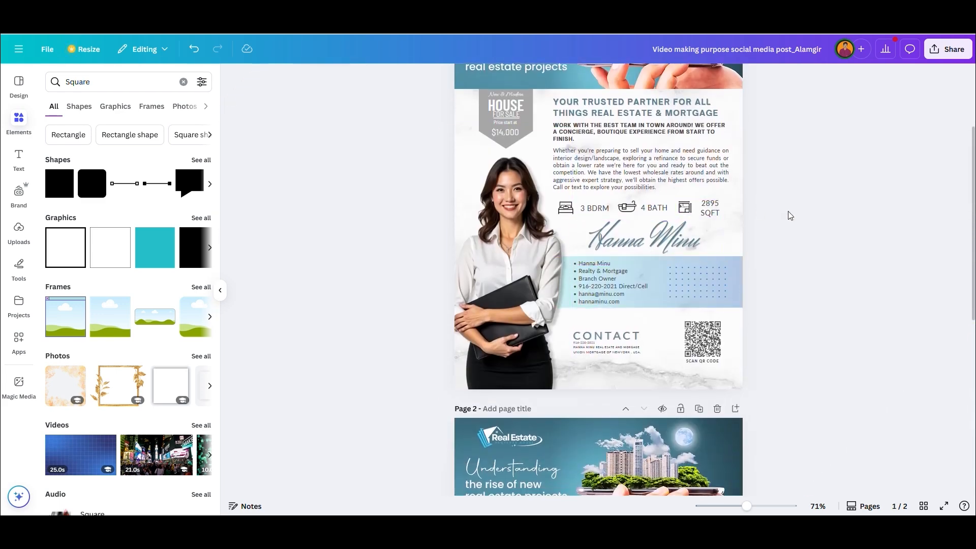
{"action": "scroll", "coordinate": [788, 213], "scroll_direction": "down", "scroll_amount": 3}
{"action": "scroll", "coordinate": [787, 213], "scroll_direction": "down", "scroll_amount": 5}
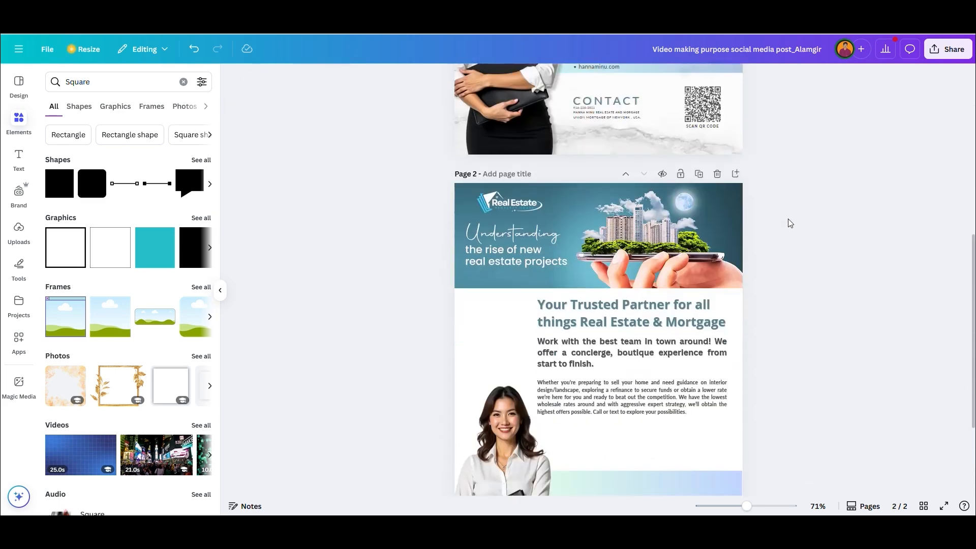
{"action": "scroll", "coordinate": [686, 419], "scroll_direction": "up", "scroll_amount": 3}
{"action": "scroll", "coordinate": [681, 420], "scroll_direction": "down", "scroll_amount": 5}
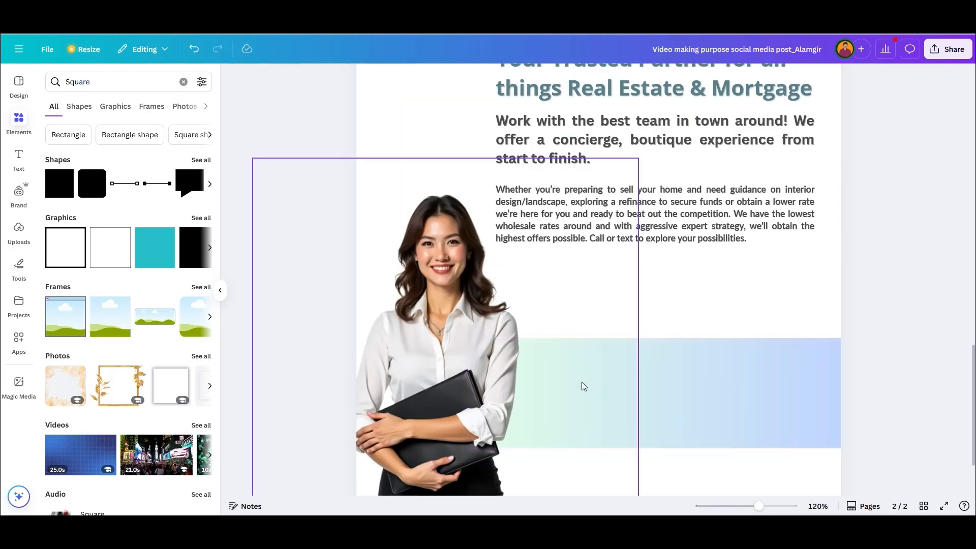
{"action": "scroll", "coordinate": [619, 110], "scroll_direction": "up", "scroll_amount": 2}
{"action": "scroll", "coordinate": [619, 111], "scroll_direction": "up", "scroll_amount": 6}
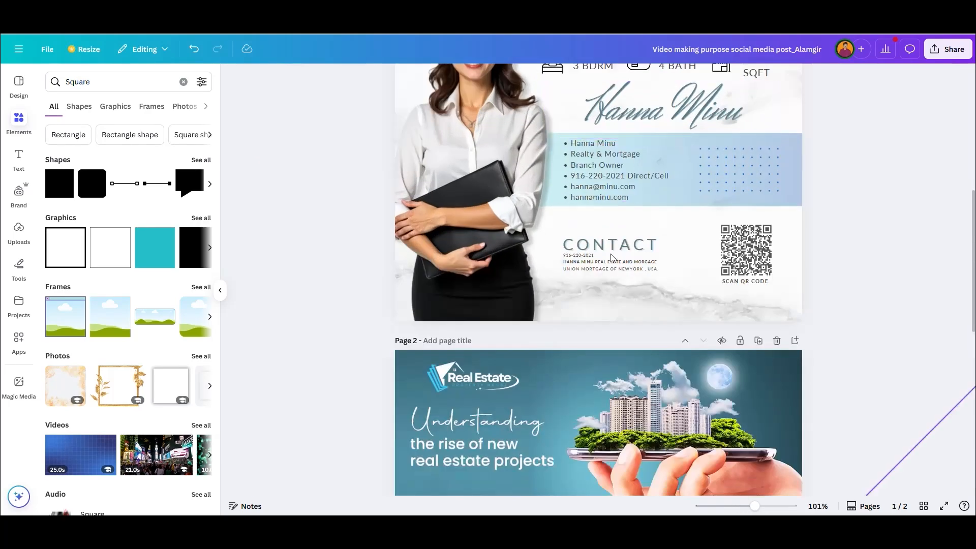
{"action": "scroll", "coordinate": [764, 165], "scroll_direction": "down", "scroll_amount": 2}
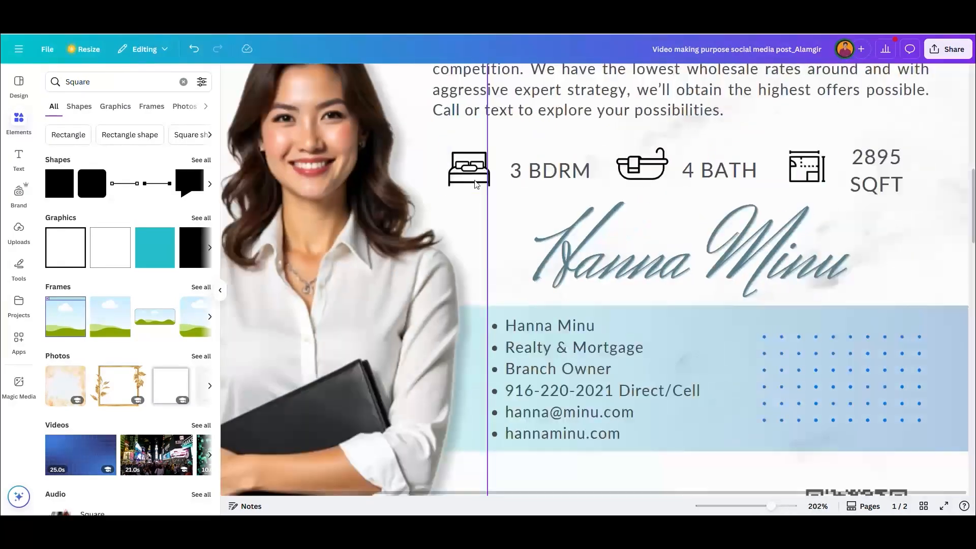
{"action": "scroll", "coordinate": [478, 118], "scroll_direction": "down", "scroll_amount": 3}
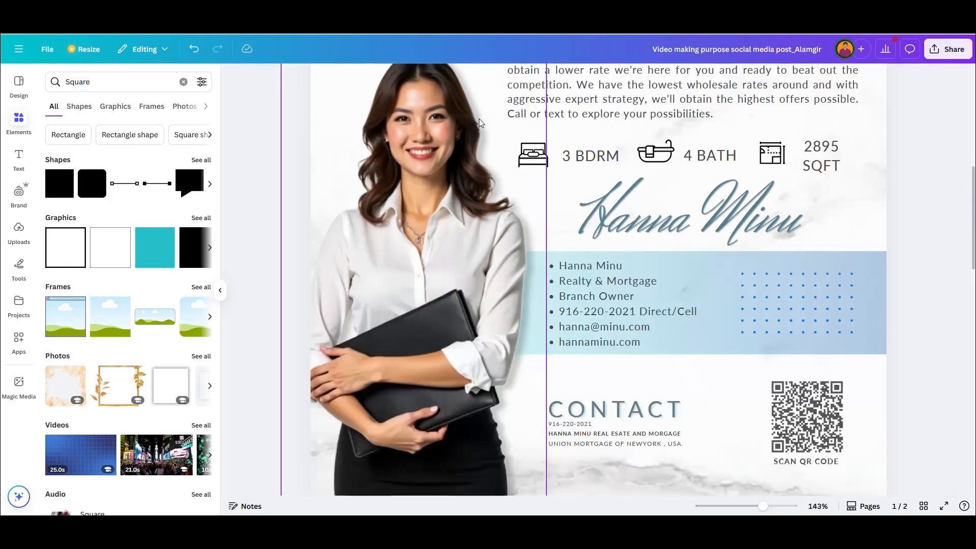
{"action": "scroll", "coordinate": [479, 118], "scroll_direction": "down", "scroll_amount": 3}
{"action": "scroll", "coordinate": [481, 117], "scroll_direction": "down", "scroll_amount": 4}
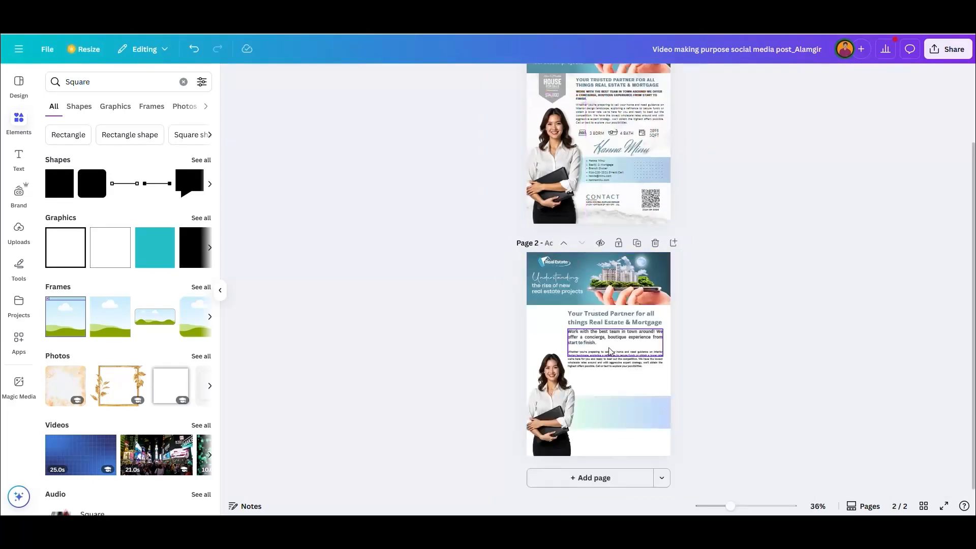
{"action": "scroll", "coordinate": [638, 414], "scroll_direction": "up", "scroll_amount": 2}
{"action": "scroll", "coordinate": [783, 365], "scroll_direction": "up", "scroll_amount": 2}
{"action": "scroll", "coordinate": [783, 365], "scroll_direction": "up", "scroll_amount": 2}
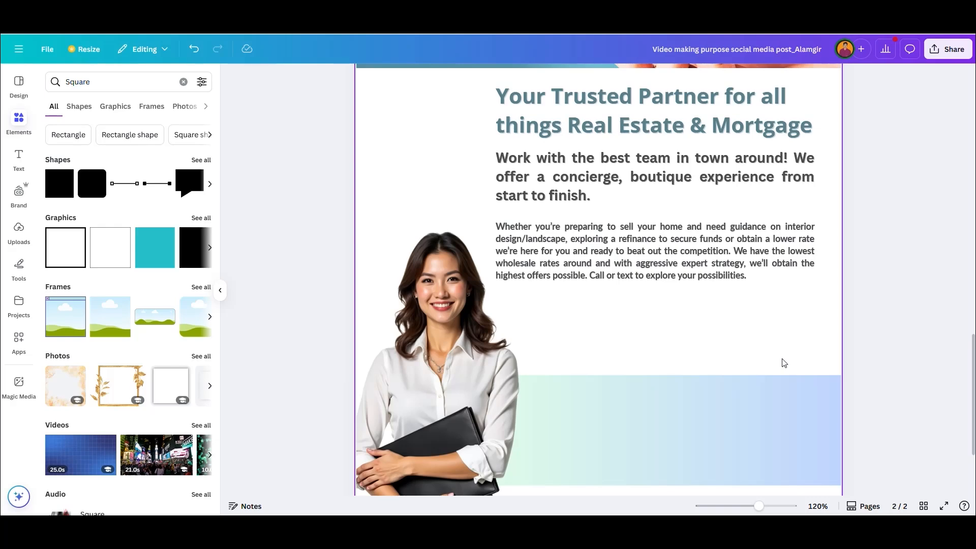
{"action": "scroll", "coordinate": [549, 378], "scroll_direction": "down", "scroll_amount": 1}
{"action": "scroll", "coordinate": [789, 365], "scroll_direction": "up", "scroll_amount": 1}
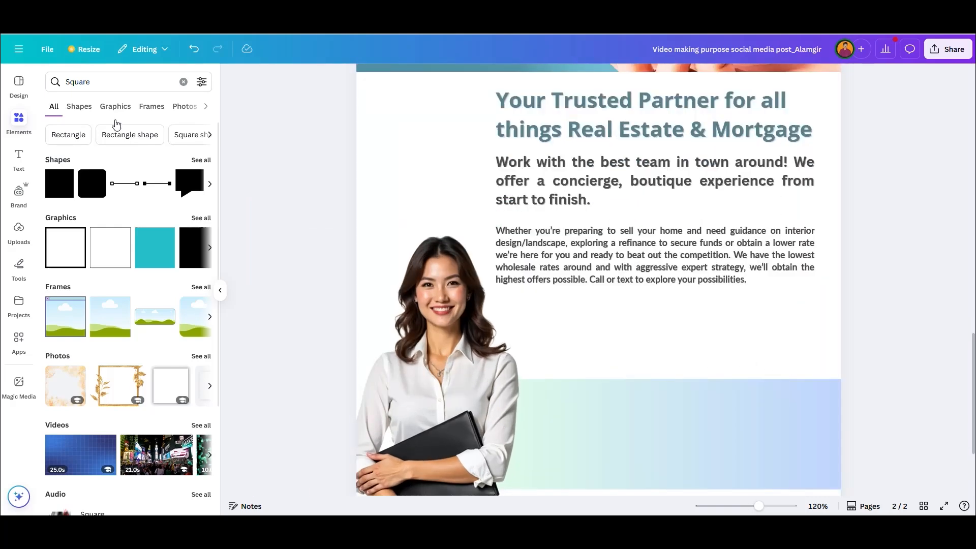
- Search graphics for 'bed' and place a small black outline bed icon below the paragraph
{"action": "left_click", "coordinate": [90, 82]}
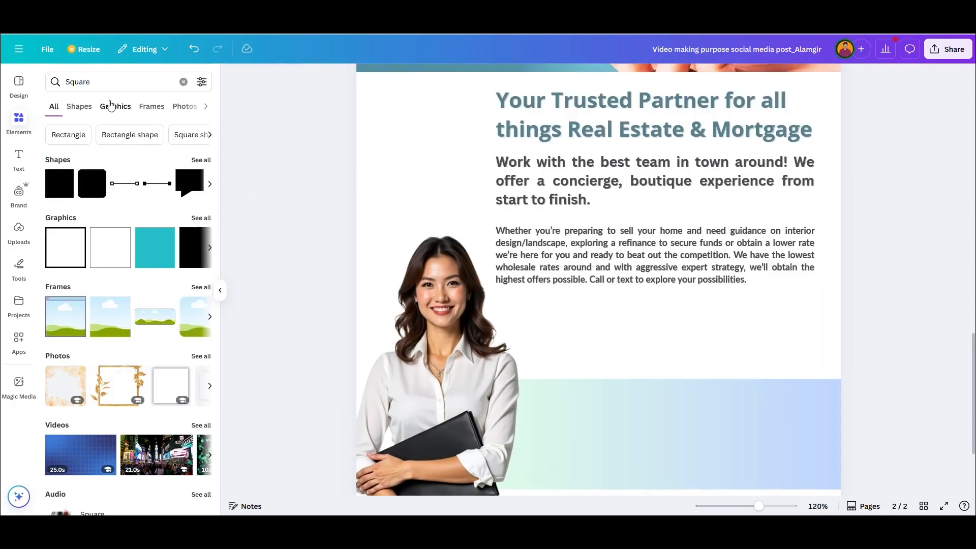
{"action": "left_click", "coordinate": [111, 104]}
{"action": "left_click", "coordinate": [50, 82]}
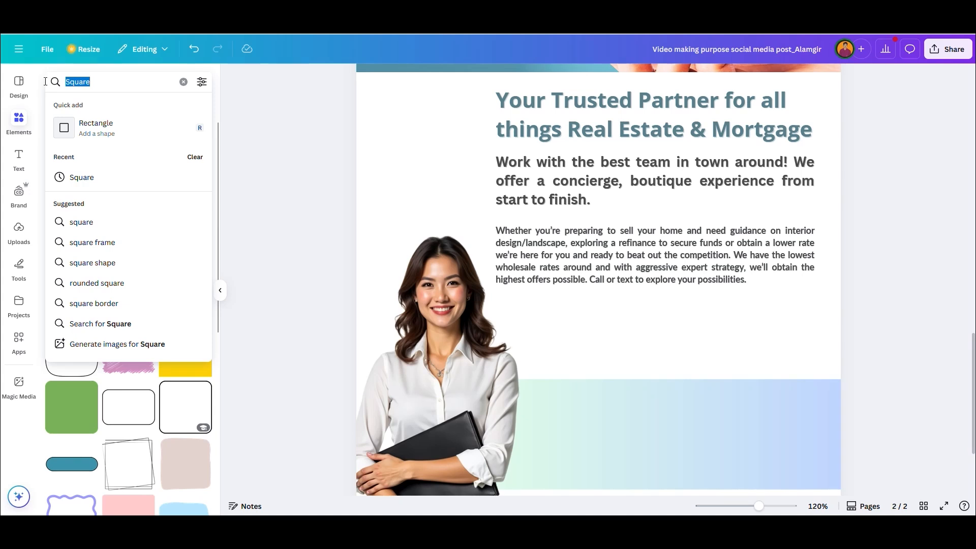
{"action": "type", "text": "bed"}
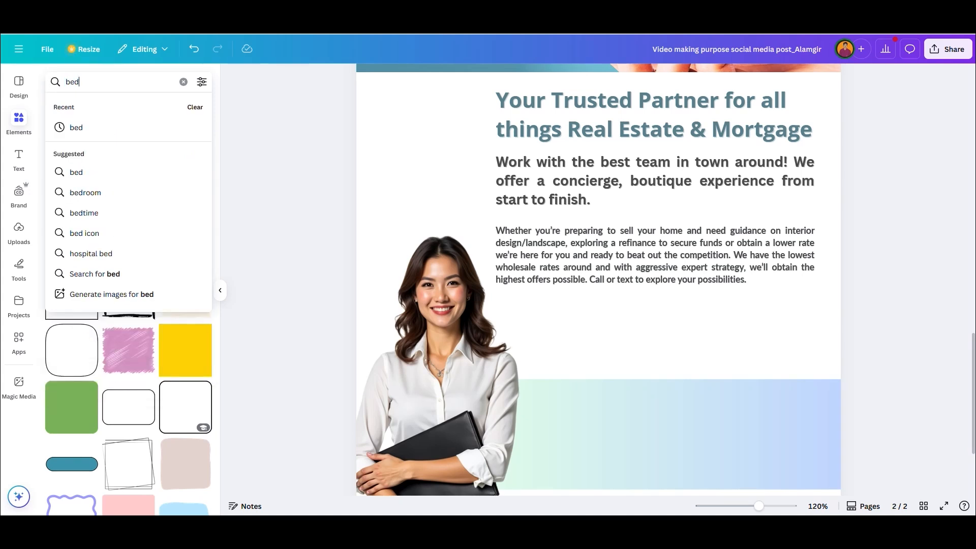
{"action": "left_click", "coordinate": [89, 126]}
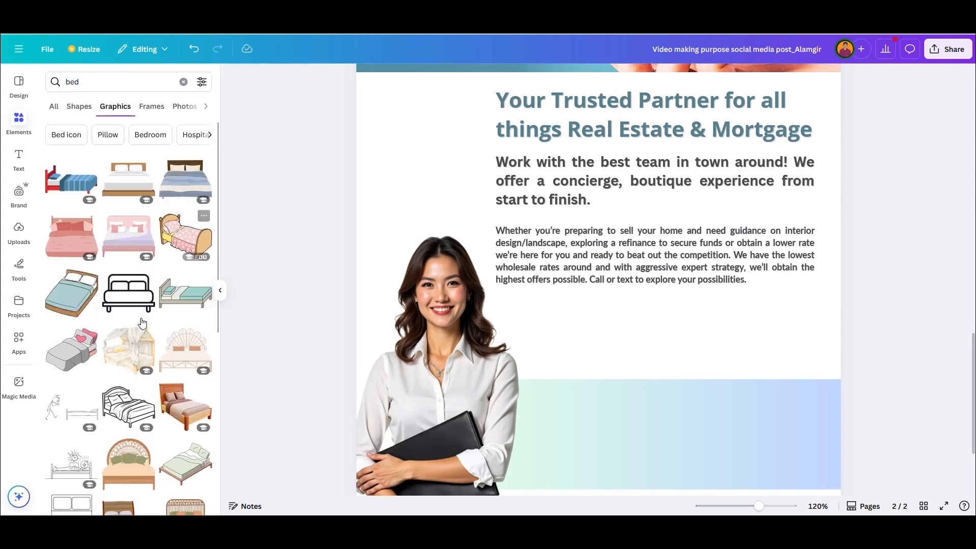
{"action": "left_click", "coordinate": [135, 304]}
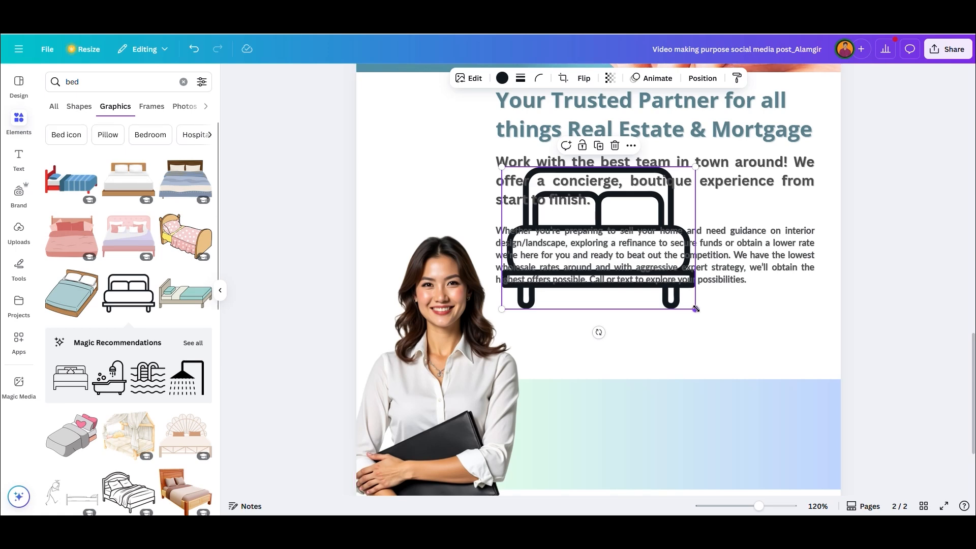
{"action": "left_click_drag", "start_coordinate": [696, 306], "coordinate": [562, 344]}
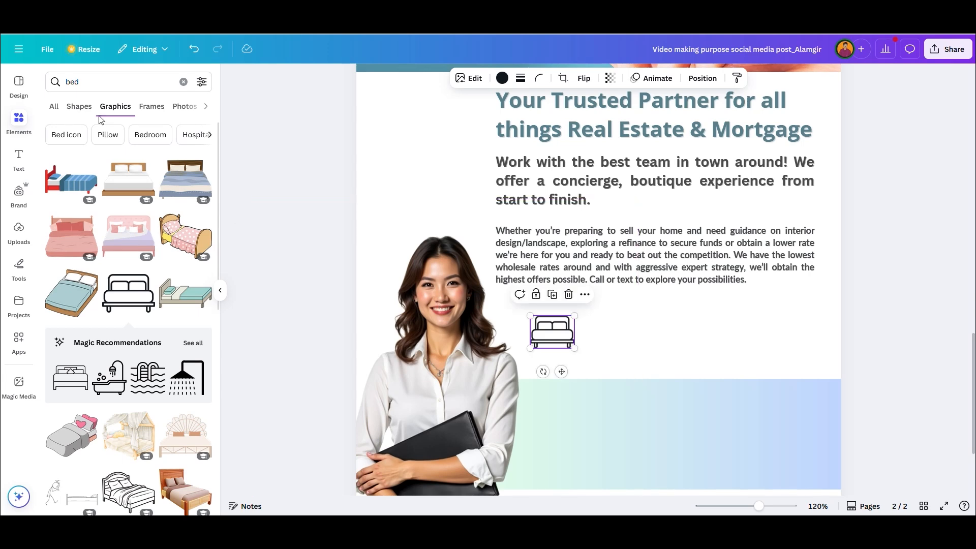
{"action": "left_click", "coordinate": [86, 83]}
- Search for 'bath' and place a small outline bathtub icon right of the bed, matching its size
{"action": "type", "text": "bath"}
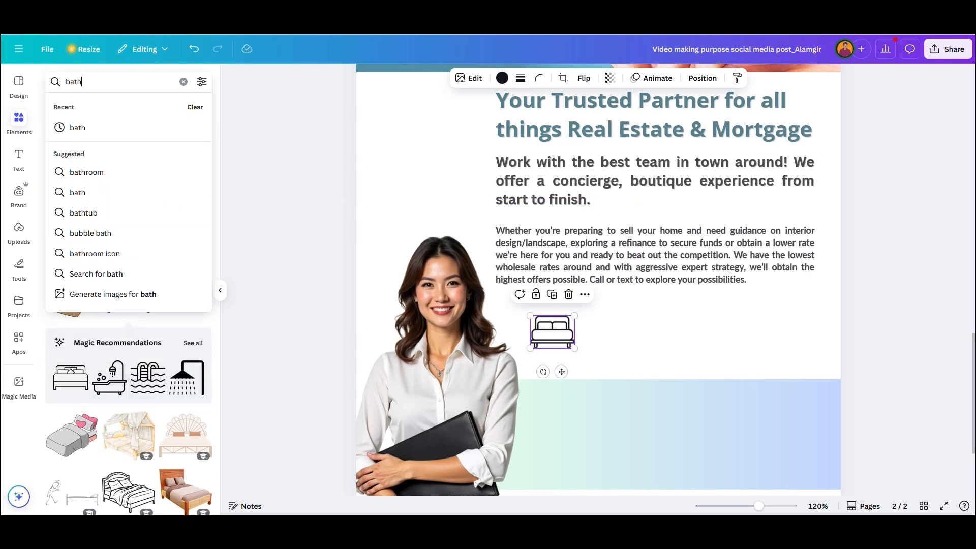
{"action": "key", "text": "Return"}
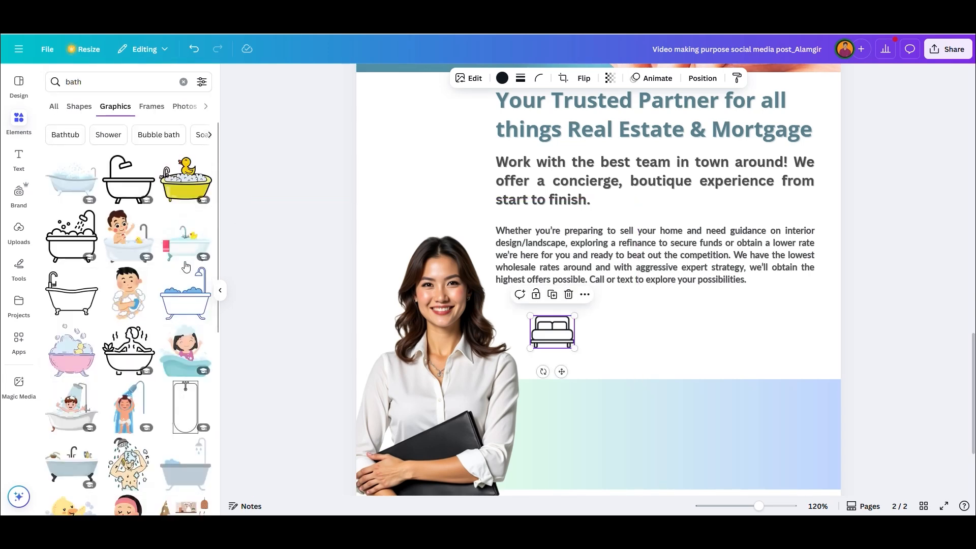
{"action": "scroll", "coordinate": [173, 230], "scroll_direction": "down", "scroll_amount": 10}
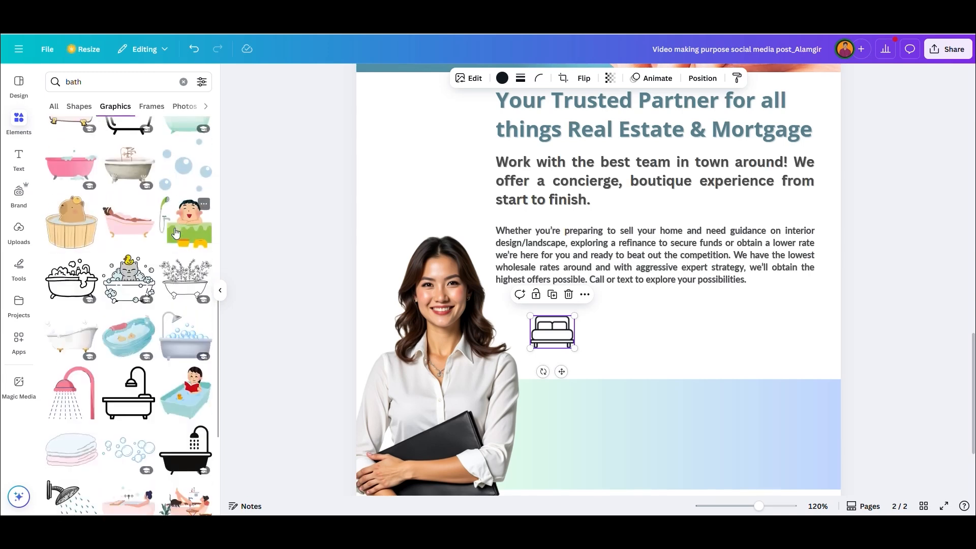
{"action": "scroll", "coordinate": [175, 232], "scroll_direction": "up", "scroll_amount": 10}
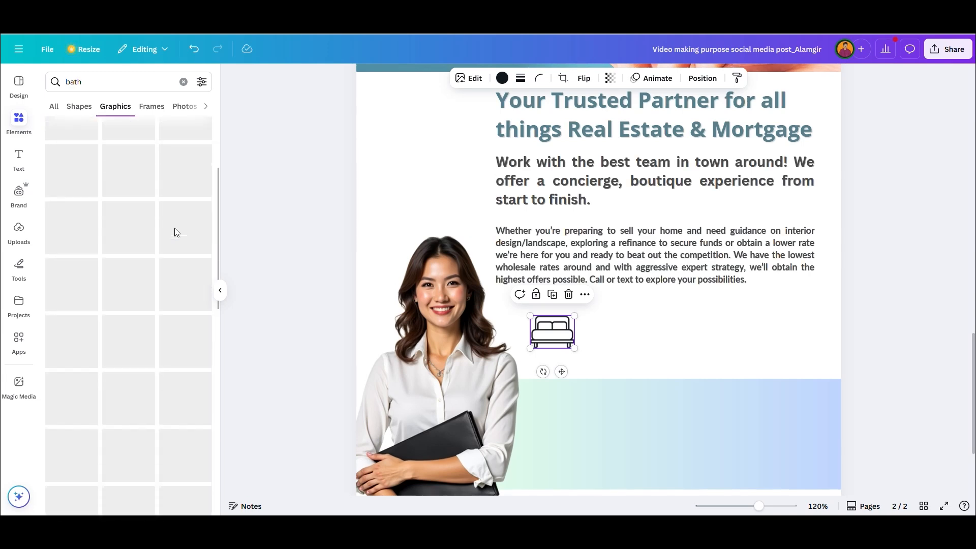
{"action": "left_click", "coordinate": [129, 189]}
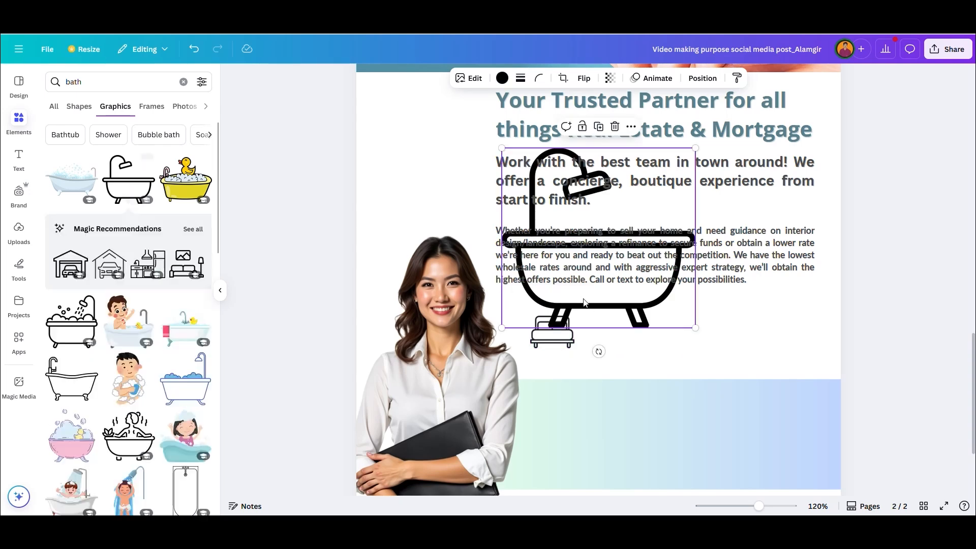
{"action": "left_click_drag", "start_coordinate": [643, 311], "coordinate": [730, 382]}
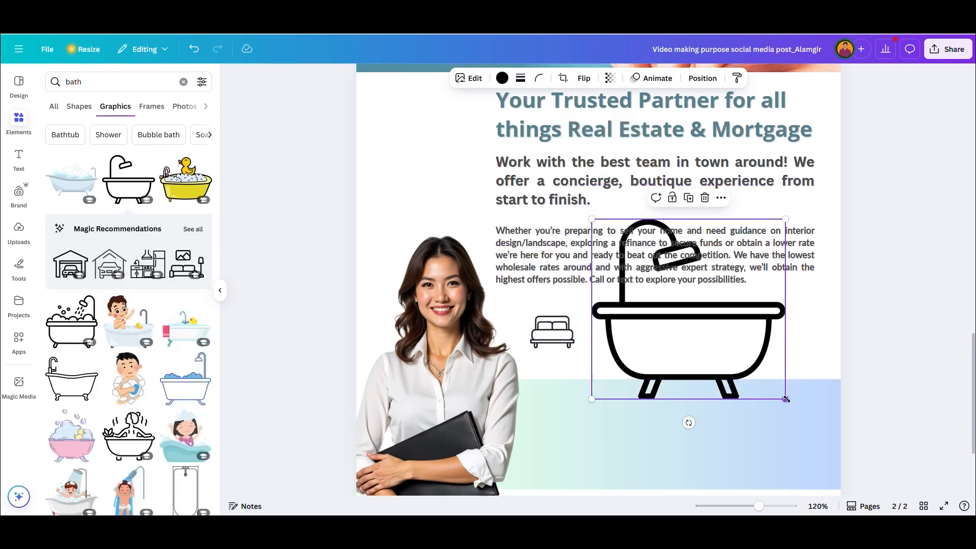
{"action": "left_click_drag", "start_coordinate": [792, 404], "coordinate": [665, 329]}
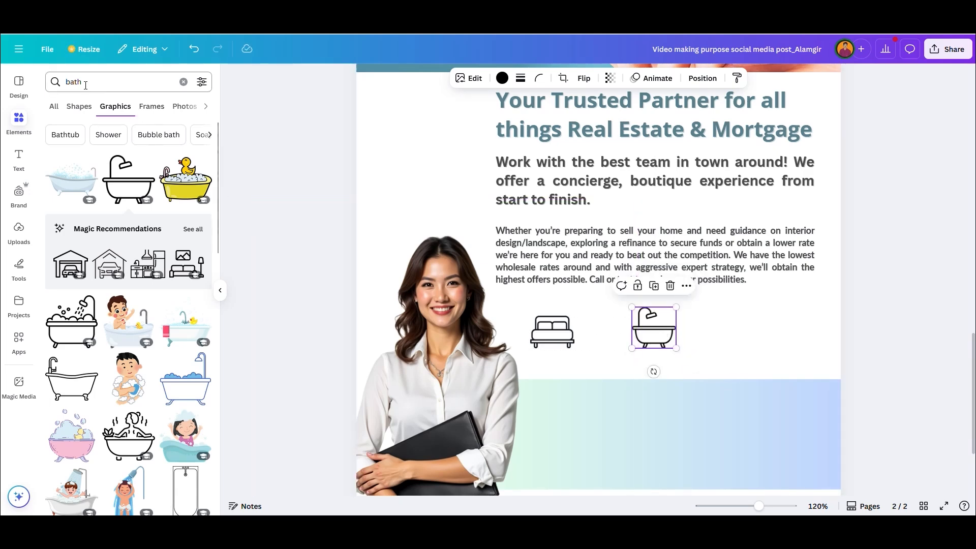
{"action": "left_click", "coordinate": [116, 83]}
- Search for 'house' and place a small outline house icon in line after the bathtub
{"action": "type", "text": "hous"}
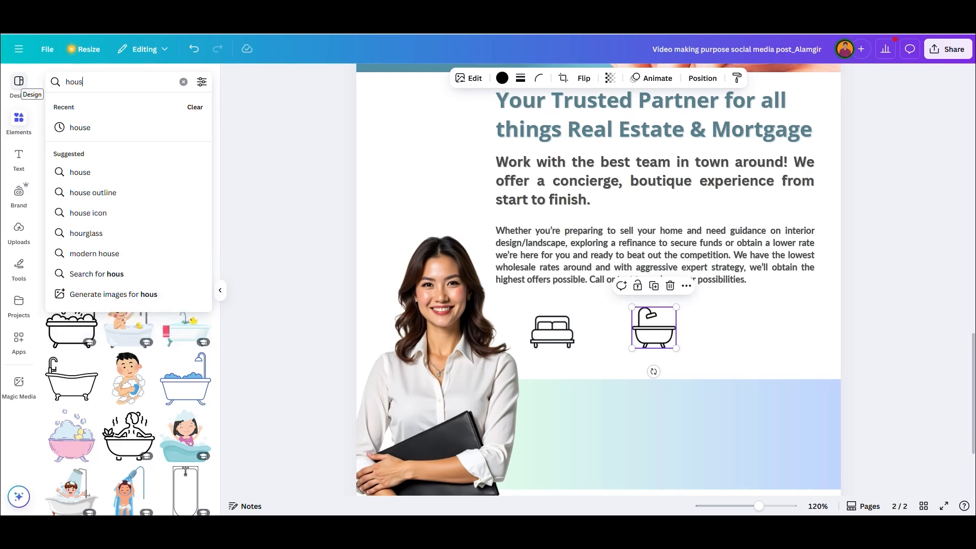
{"action": "type", "text": "e"}
{"action": "key", "text": "Return"}
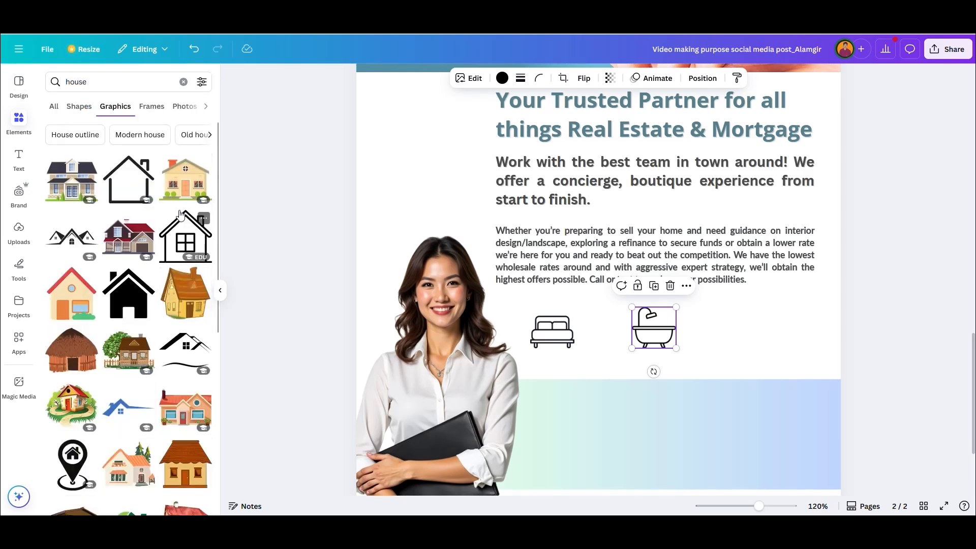
{"action": "scroll", "coordinate": [182, 212], "scroll_direction": "down", "scroll_amount": 1}
{"action": "left_click_drag", "start_coordinate": [184, 208], "coordinate": [703, 300]}
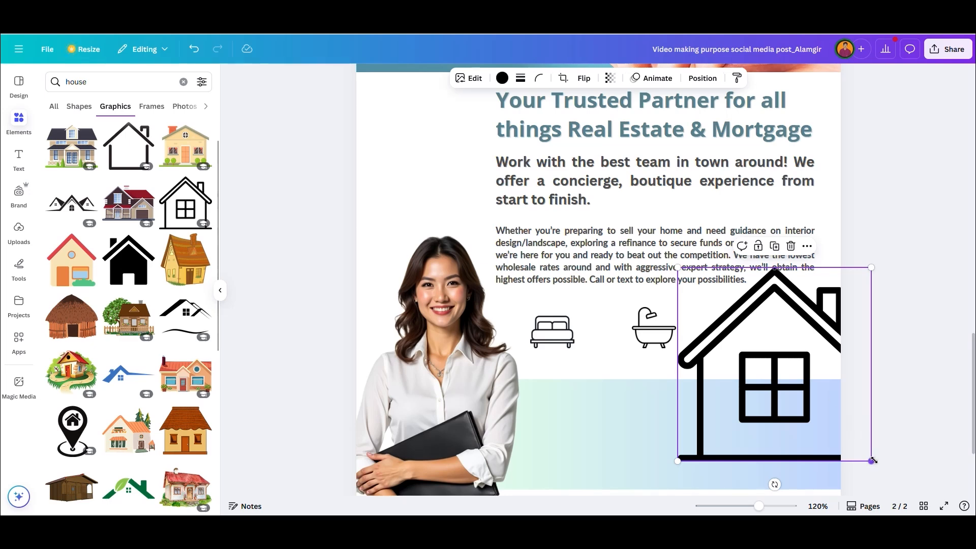
{"action": "left_click_drag", "start_coordinate": [871, 460], "coordinate": [758, 317]}
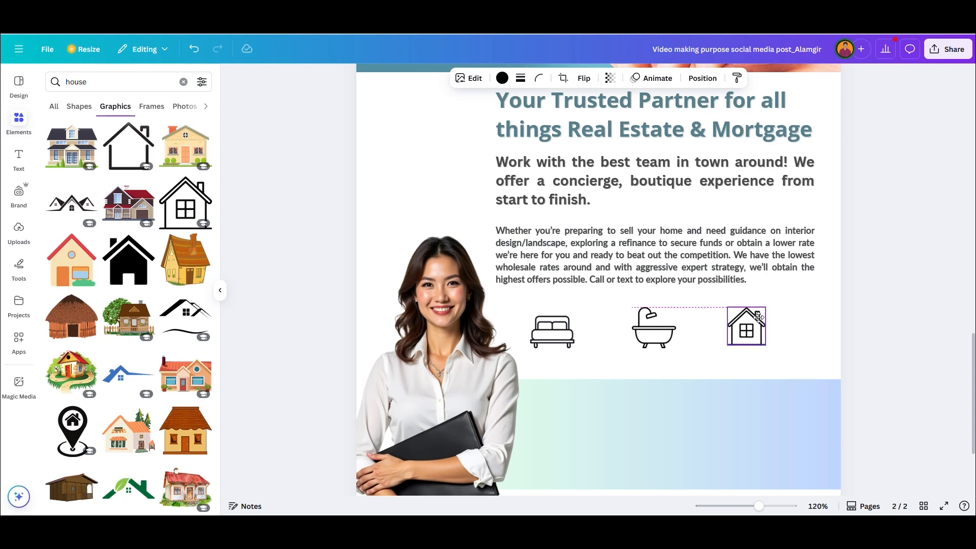
- Select the house, bathtub and bed icons together
{"action": "left_click", "coordinate": [654, 328], "text": "shift"}
{"action": "left_click", "coordinate": [552, 332], "text": "shift"}
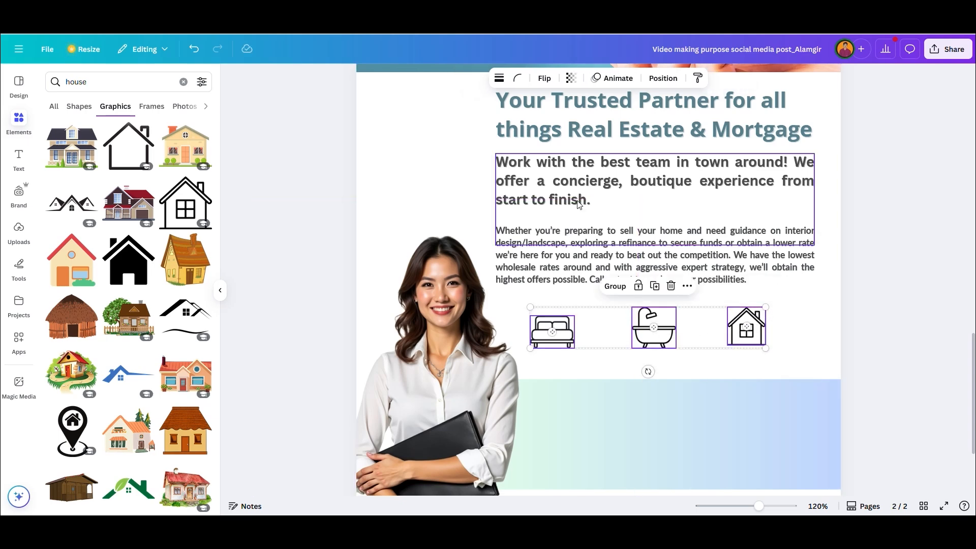
{"action": "left_click", "coordinate": [880, 356]}
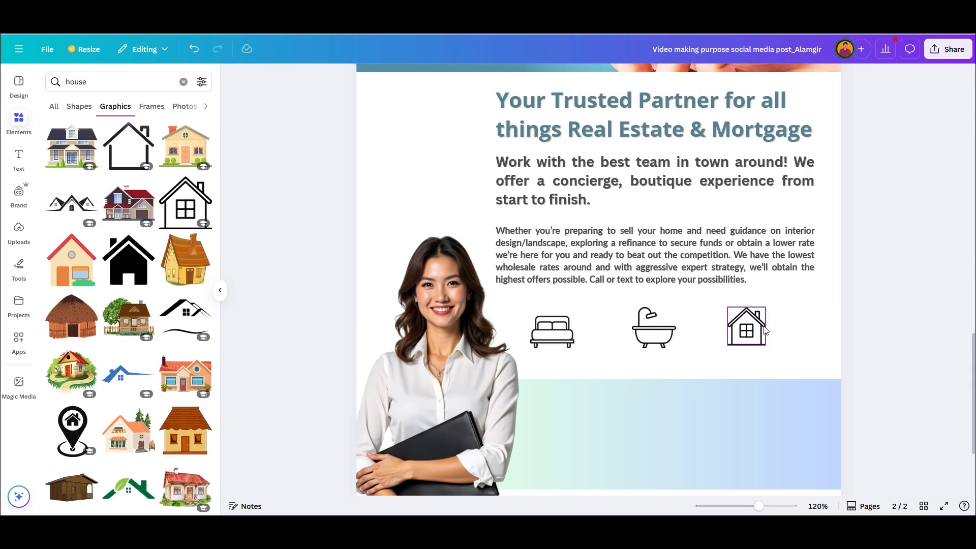
{"action": "left_click", "coordinate": [739, 330]}
{"action": "left_click", "coordinate": [653, 328], "text": "shift"}
{"action": "left_click", "coordinate": [571, 335], "text": "shift"}
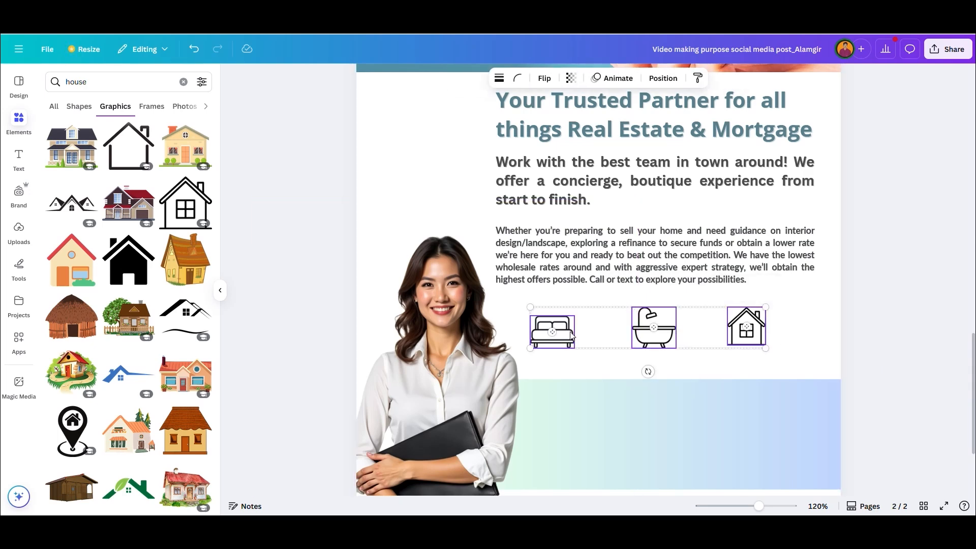
- Recolour the house icon to the dark grey document colour
{"action": "left_click", "coordinate": [845, 364]}
{"action": "left_click", "coordinate": [746, 329]}
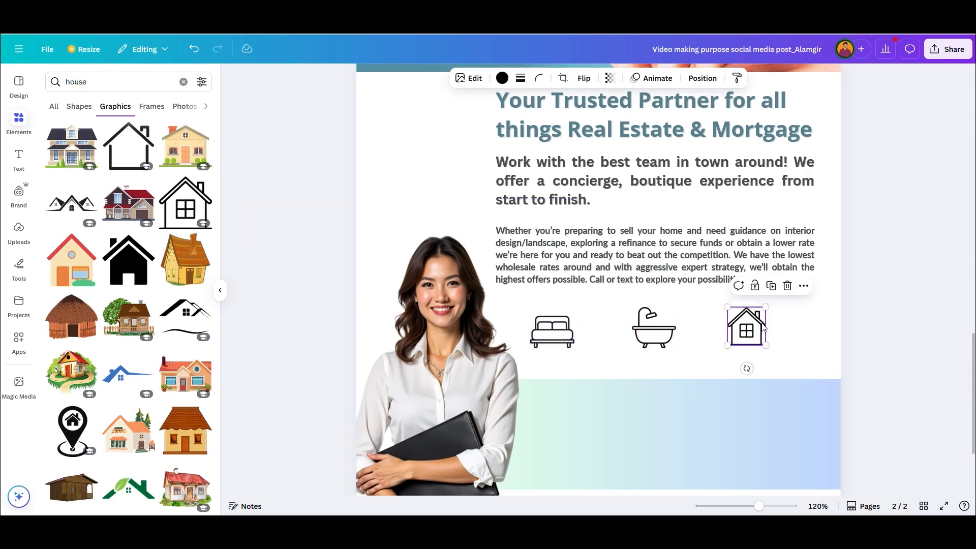
{"action": "left_click", "coordinate": [502, 77]}
{"action": "left_click", "coordinate": [143, 155]}
- Recolour the bathtub and bed icons to the same dark grey
{"action": "left_click", "coordinate": [664, 343]}
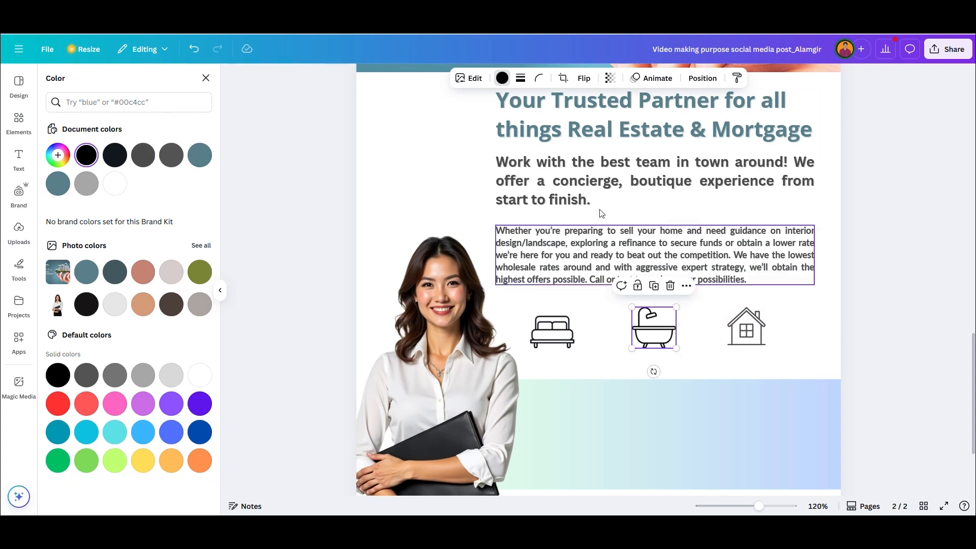
{"action": "left_click", "coordinate": [502, 78]}
{"action": "left_click", "coordinate": [502, 79]}
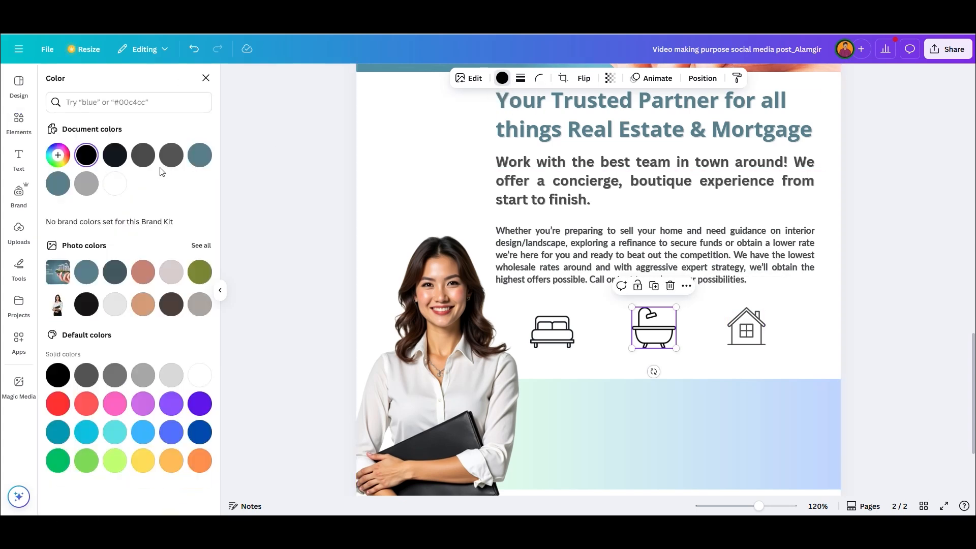
{"action": "left_click", "coordinate": [143, 155]}
{"action": "left_click", "coordinate": [552, 331]}
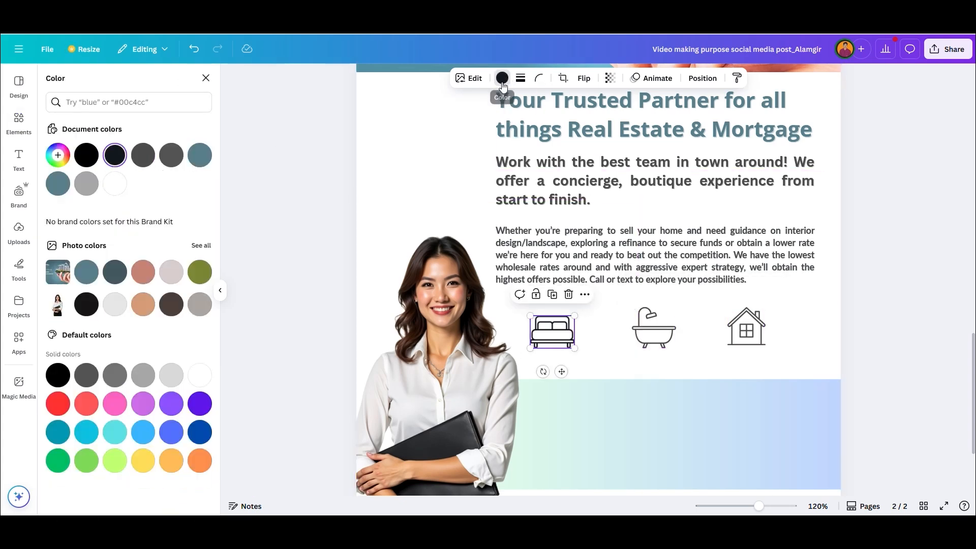
{"action": "left_click", "coordinate": [143, 155]}
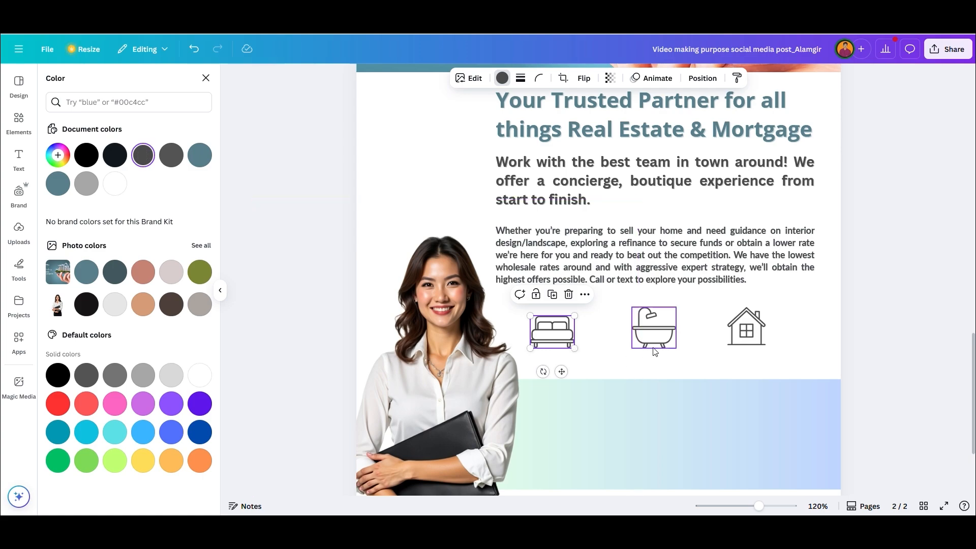
{"action": "left_click", "coordinate": [654, 341]}
{"action": "left_click", "coordinate": [744, 337]}
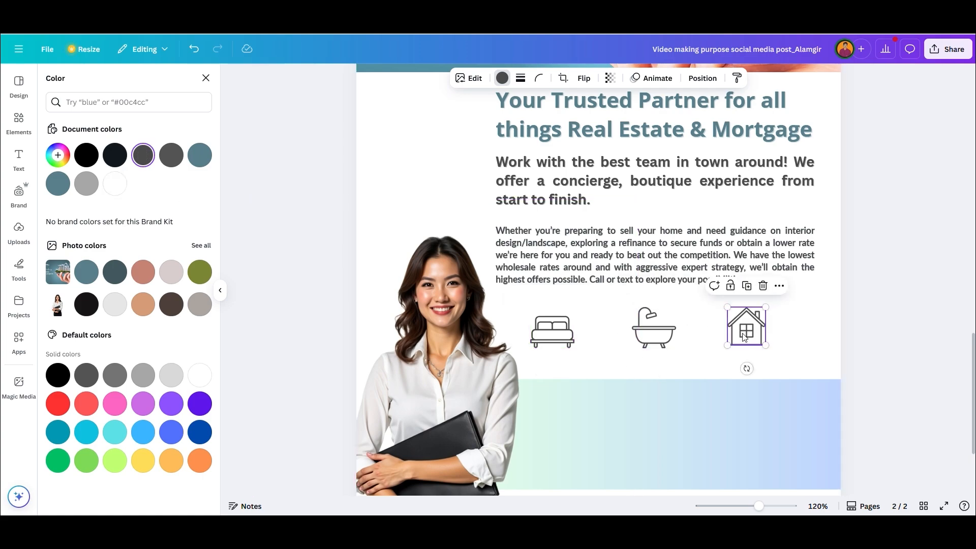
{"action": "left_click", "coordinate": [926, 358]}
{"action": "scroll", "coordinate": [450, 331], "scroll_direction": "down", "scroll_amount": 3}
{"action": "scroll", "coordinate": [450, 332], "scroll_direction": "down", "scroll_amount": 3}
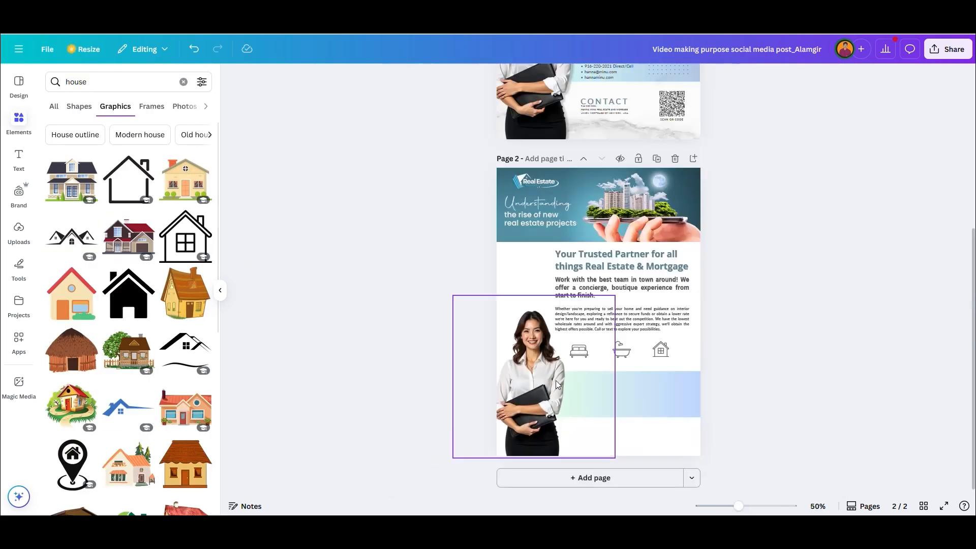
{"action": "scroll", "coordinate": [556, 380], "scroll_direction": "up", "scroll_amount": 5}
{"action": "scroll", "coordinate": [604, 132], "scroll_direction": "up", "scroll_amount": 6}
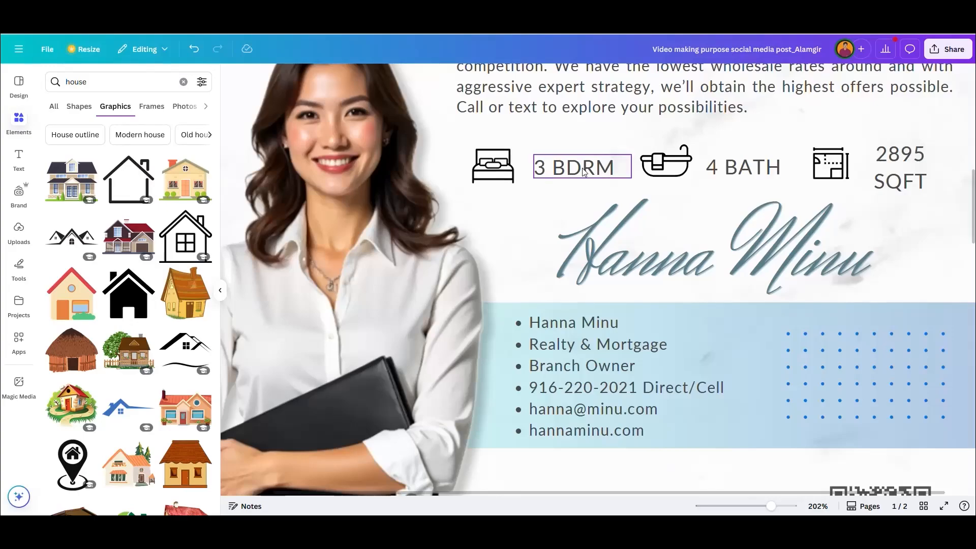
{"action": "left_click", "coordinate": [583, 172]}
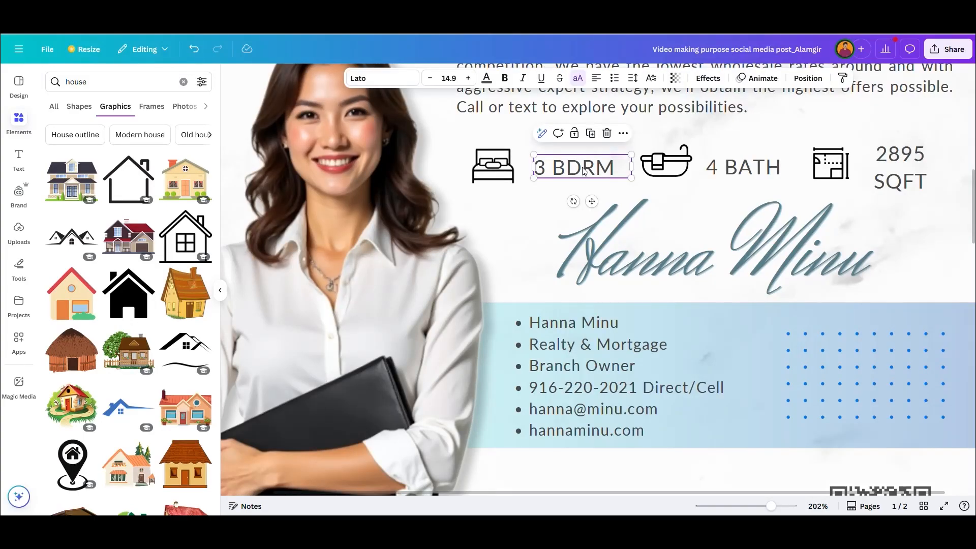
{"action": "scroll", "coordinate": [583, 172], "scroll_direction": "down", "scroll_amount": 8}
{"action": "scroll", "coordinate": [656, 435], "scroll_direction": "up", "scroll_amount": 2}
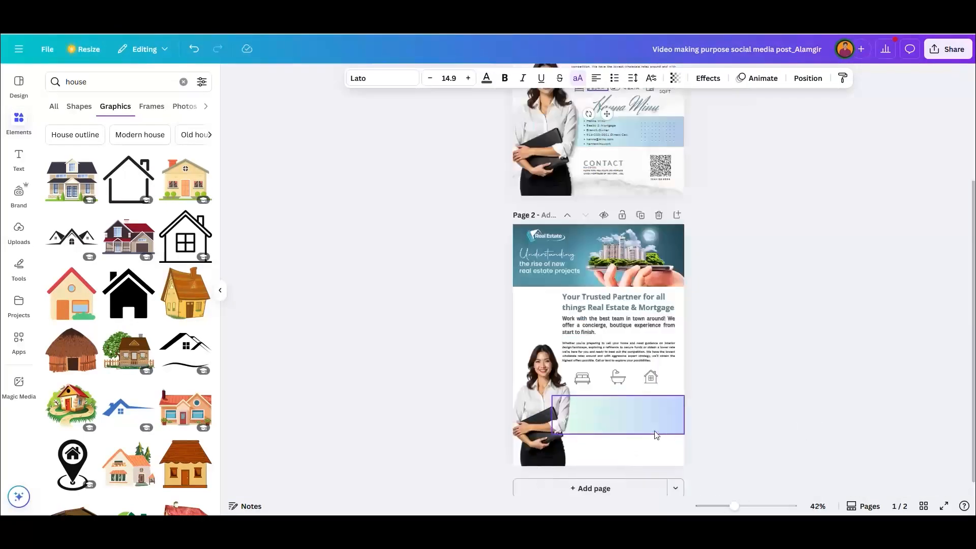
{"action": "scroll", "coordinate": [655, 435], "scroll_direction": "up", "scroll_amount": 5}
{"action": "left_click", "coordinate": [597, 199]}
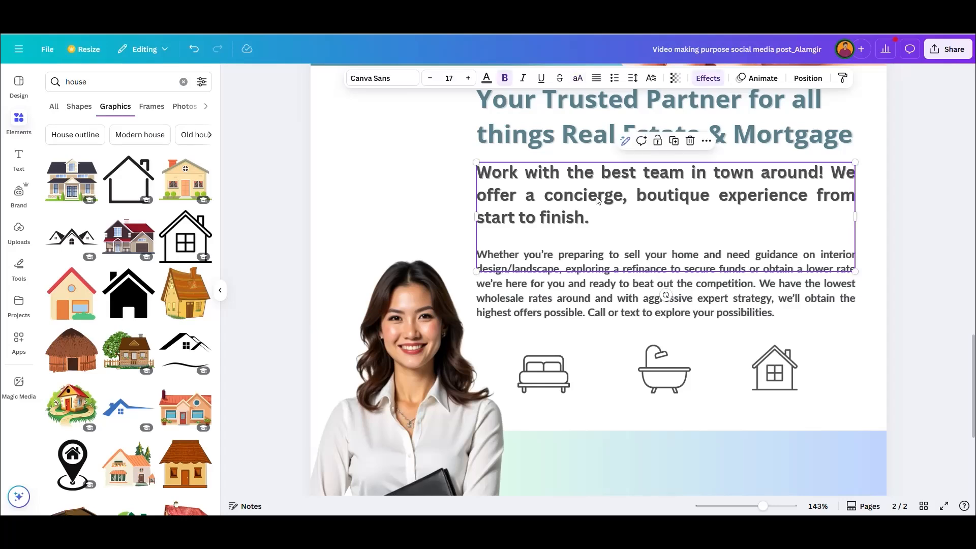
- Copy the tagline text into a '4 BDRM' label at size 14.2 beside the bed icon
{"action": "left_click_drag", "start_coordinate": [597, 199], "coordinate": [691, 382]}
{"action": "double_click", "coordinate": [612, 355]}
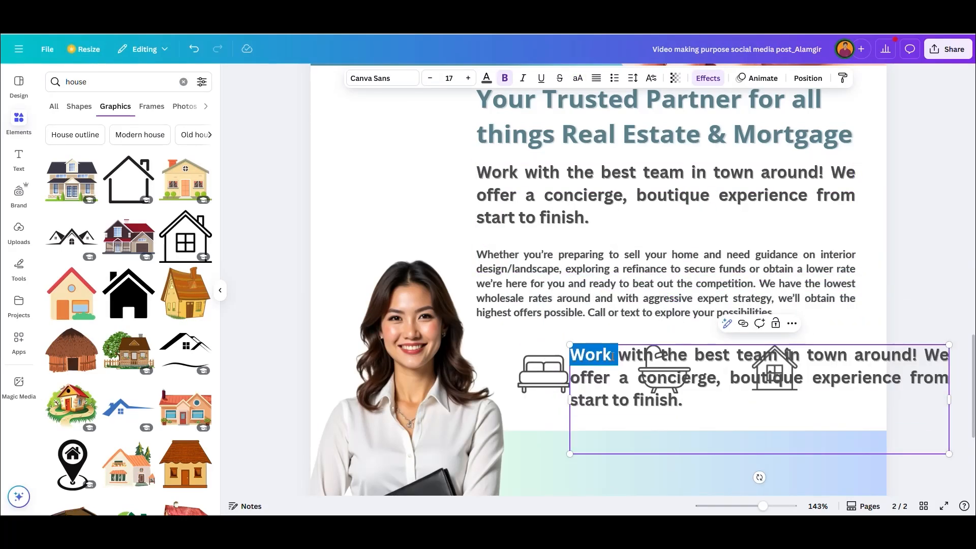
{"action": "triple_click", "coordinate": [612, 355]}
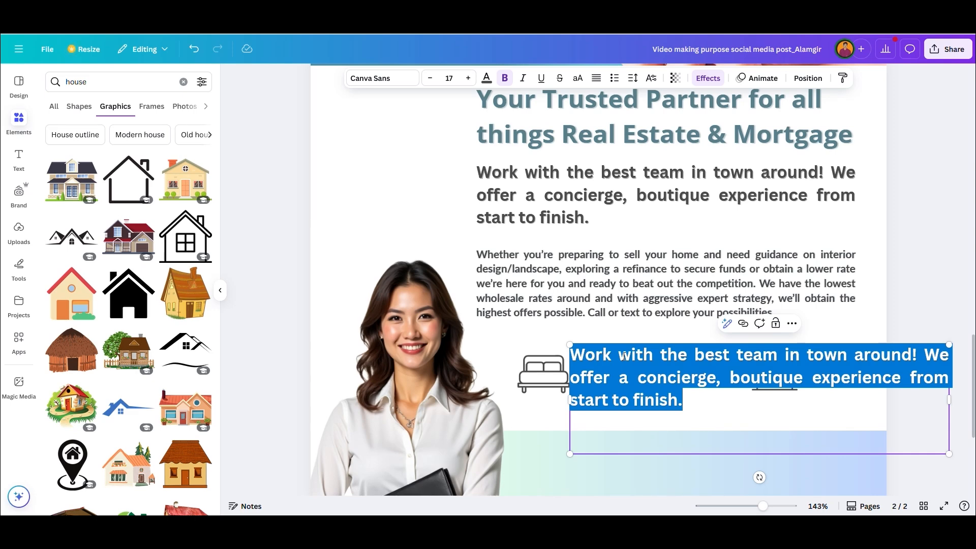
{"action": "type", "text": "4 BD"}
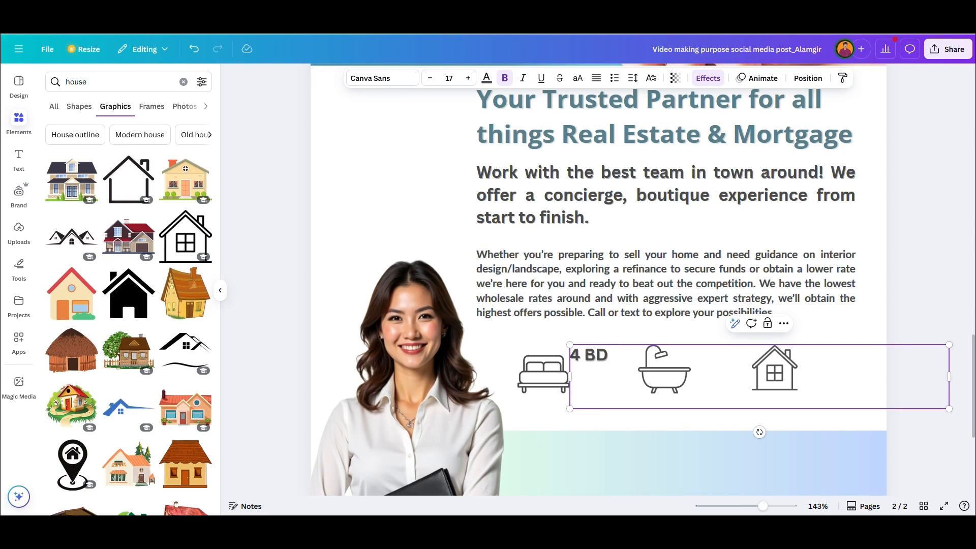
{"action": "type", "text": "M"}
{"action": "left_click_drag", "start_coordinate": [950, 407], "coordinate": [617, 378]}
- Change the bedroom label to '3 BDRM' set in Lato Regular
{"action": "scroll", "coordinate": [690, 337], "scroll_direction": "up", "scroll_amount": 15}
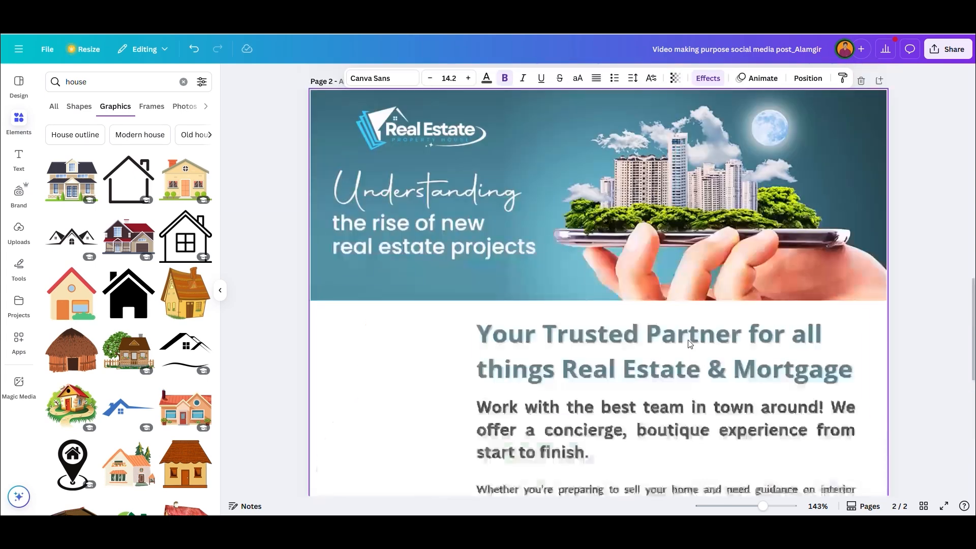
{"action": "scroll", "coordinate": [690, 336], "scroll_direction": "down", "scroll_amount": 15}
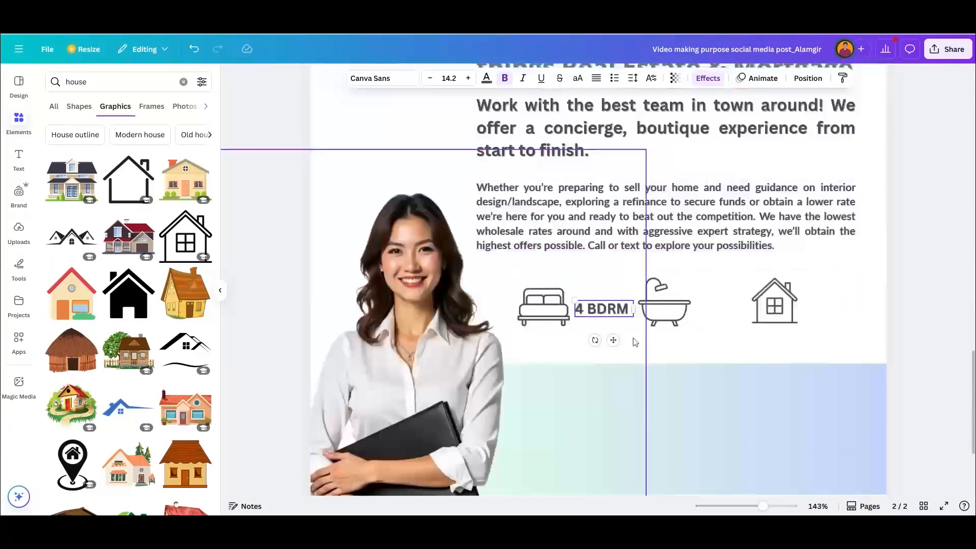
{"action": "scroll", "coordinate": [635, 342], "scroll_direction": "up", "scroll_amount": 5}
{"action": "double_click", "coordinate": [564, 304]}
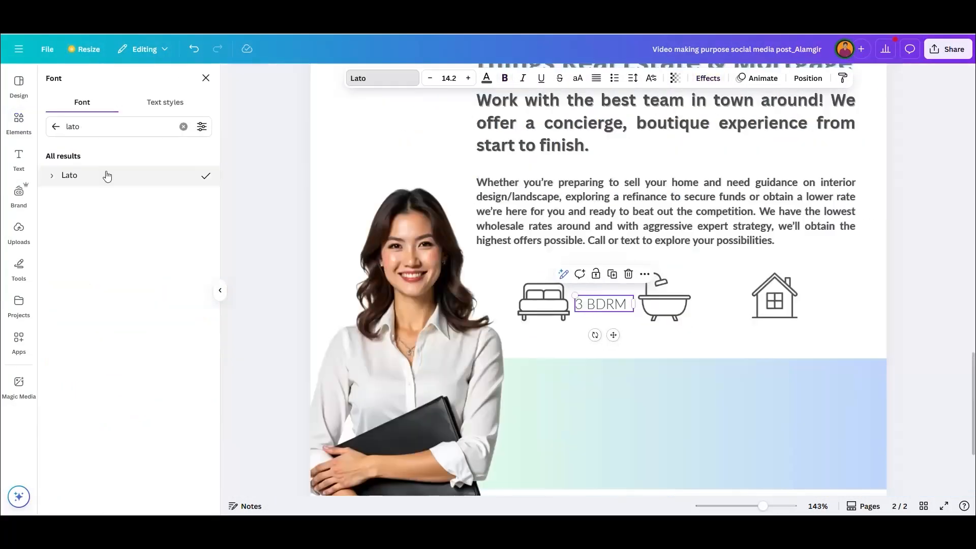
{"action": "left_click", "coordinate": [53, 175]}
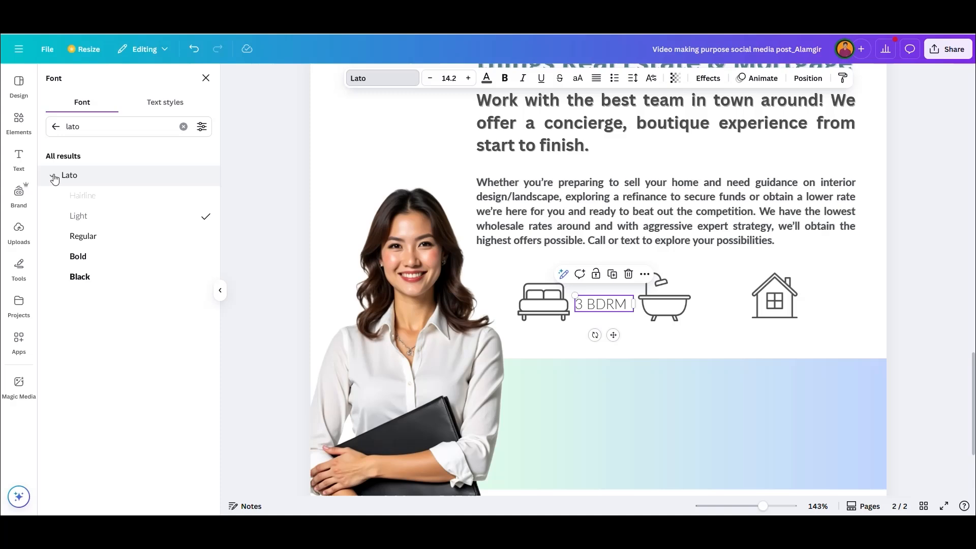
{"action": "left_click", "coordinate": [82, 236]}
{"action": "left_click", "coordinate": [725, 343]}
- Copy the 3 BDRM label beside the bathtub and nudge the house icon right
{"action": "left_click", "coordinate": [600, 307]}
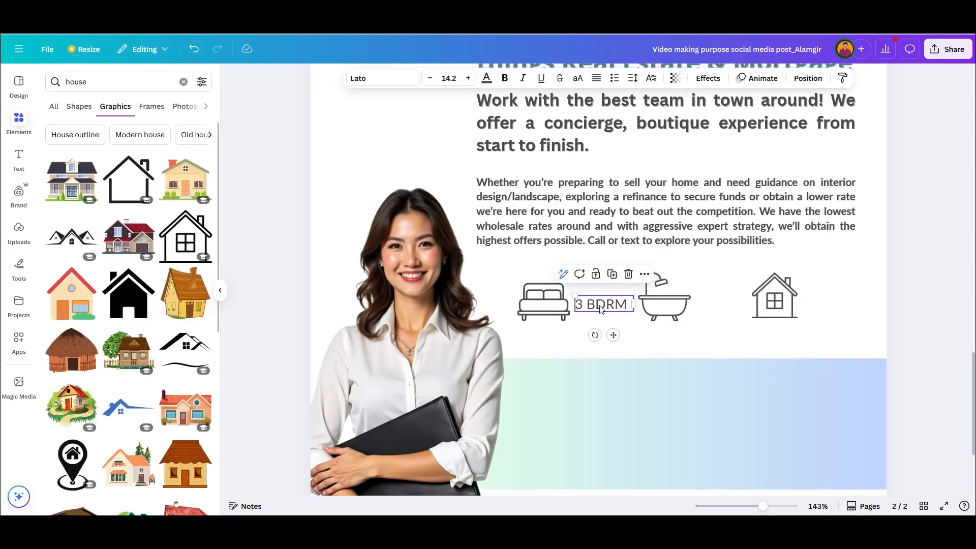
{"action": "left_click_drag", "start_coordinate": [599, 306], "coordinate": [720, 307]}
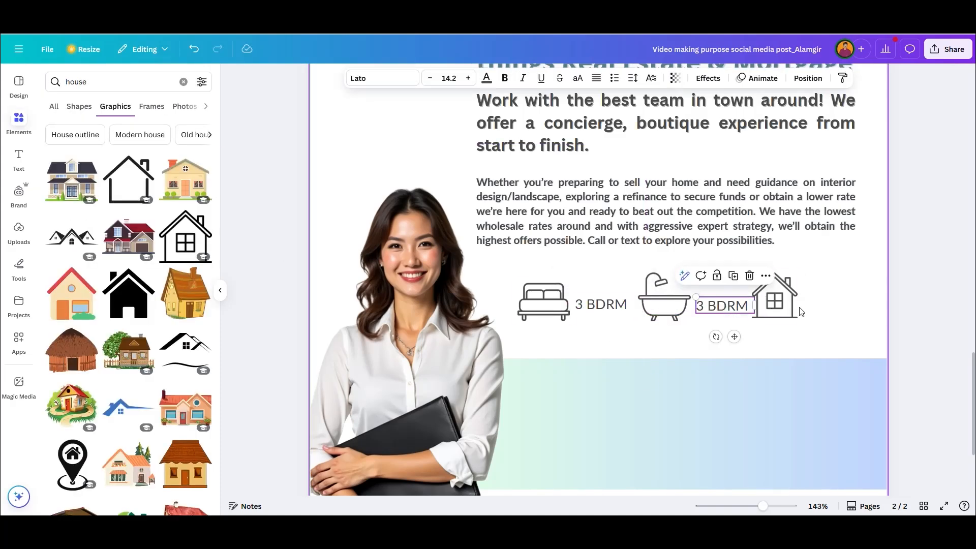
{"action": "left_click_drag", "start_coordinate": [793, 297], "coordinate": [806, 298]}
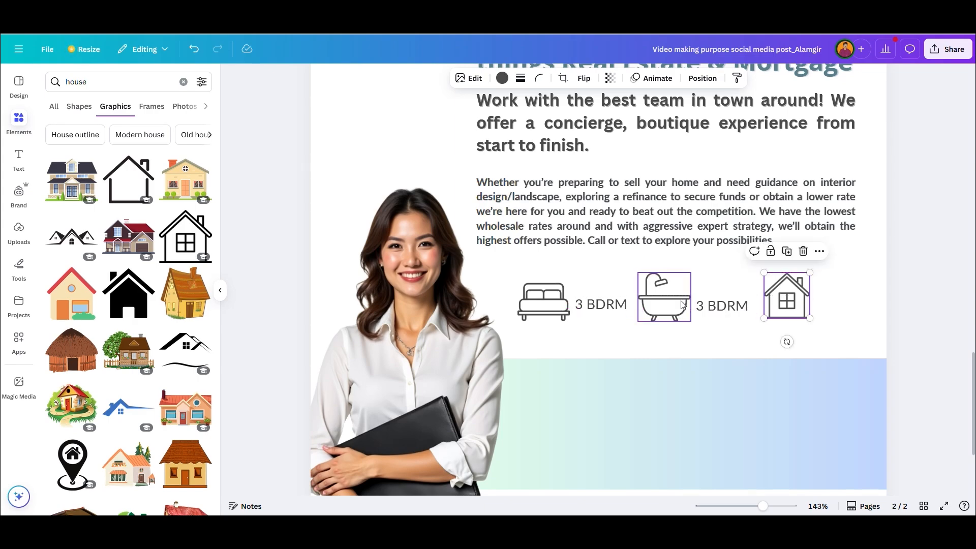
- Change the label beside the bathtub to read '4 BATH'
{"action": "scroll", "coordinate": [686, 320], "scroll_direction": "down", "scroll_amount": 5}
{"action": "scroll", "coordinate": [690, 319], "scroll_direction": "up", "scroll_amount": 4}
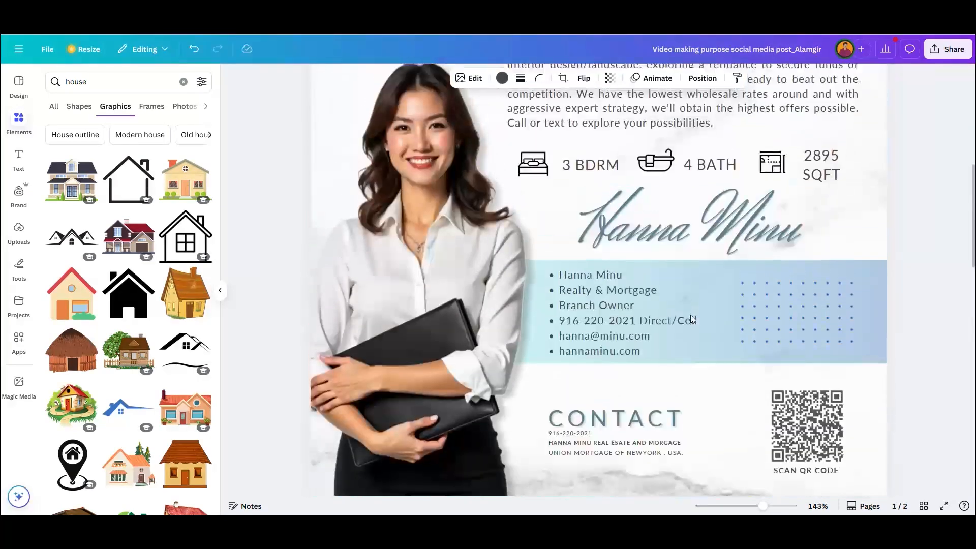
{"action": "scroll", "coordinate": [690, 318], "scroll_direction": "down", "scroll_amount": 6}
{"action": "scroll", "coordinate": [690, 319], "scroll_direction": "up", "scroll_amount": 5}
{"action": "scroll", "coordinate": [693, 305], "scroll_direction": "down", "scroll_amount": 1}
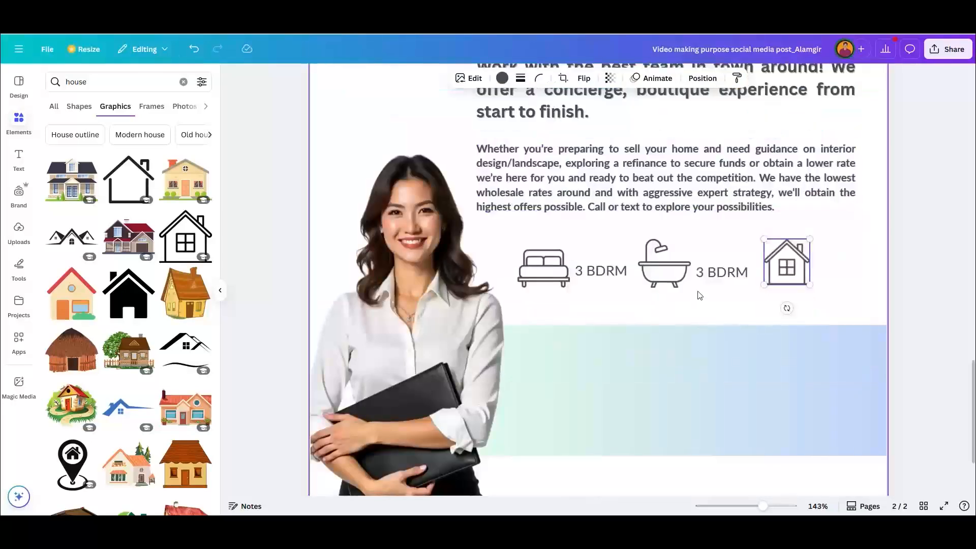
{"action": "scroll", "coordinate": [696, 295], "scroll_direction": "up", "scroll_amount": 1}
{"action": "left_click", "coordinate": [706, 340]}
{"action": "double_click", "coordinate": [707, 340]}
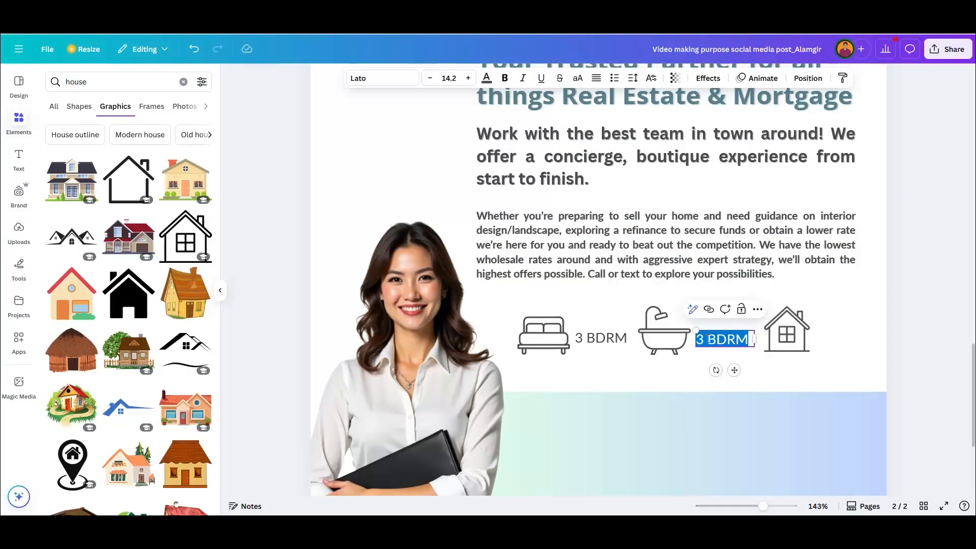
{"action": "type", "text": "4 BATH"}
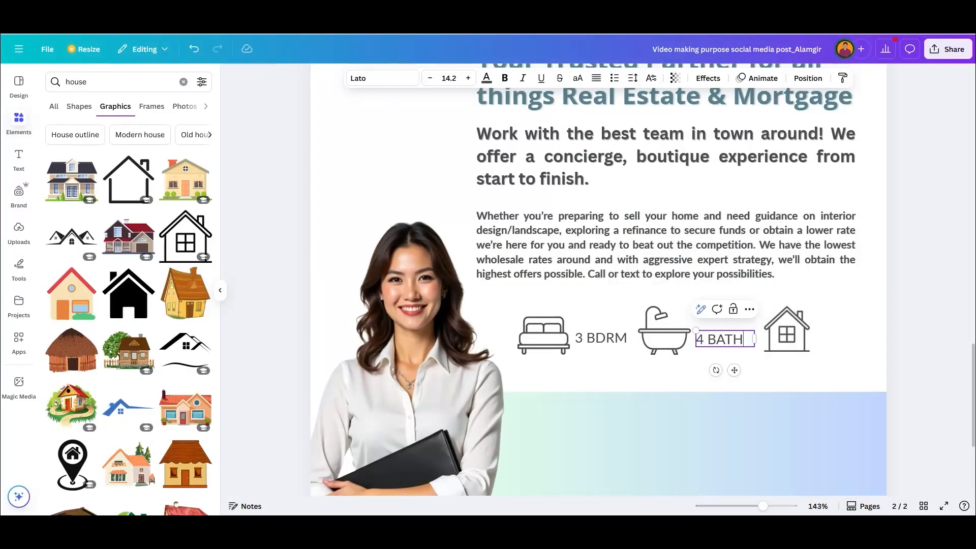
{"action": "left_click", "coordinate": [819, 384]}
- Copy it beside the house and rewrite it as a narrow two-line '2000 SQFT' label
{"action": "left_click", "coordinate": [727, 342]}
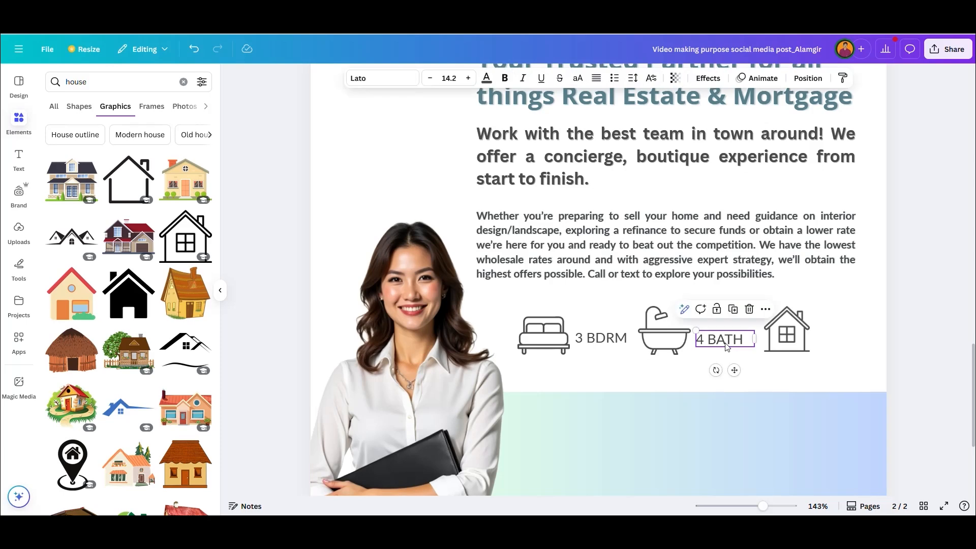
{"action": "left_click_drag", "start_coordinate": [727, 342], "coordinate": [848, 339]}
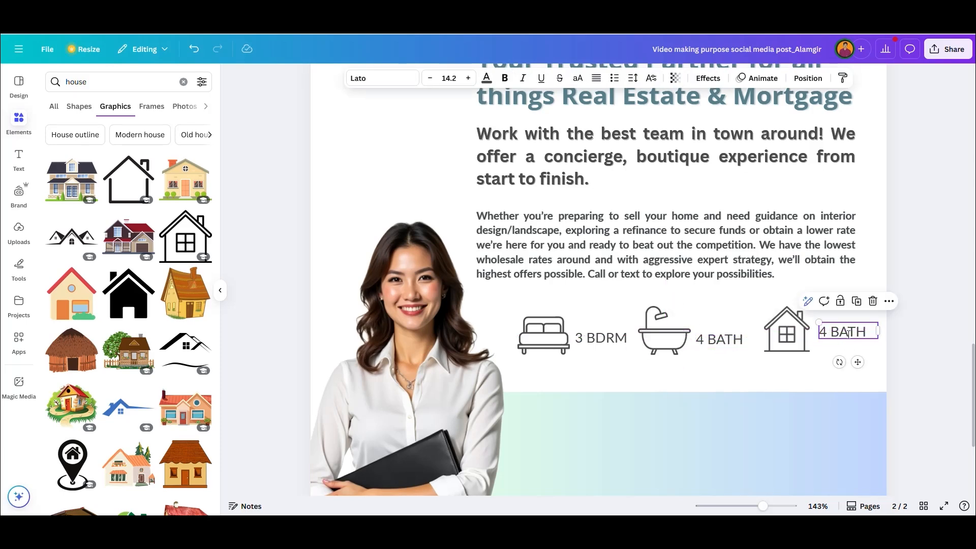
{"action": "double_click", "coordinate": [847, 332]}
{"action": "key", "text": "ctrl+a"}
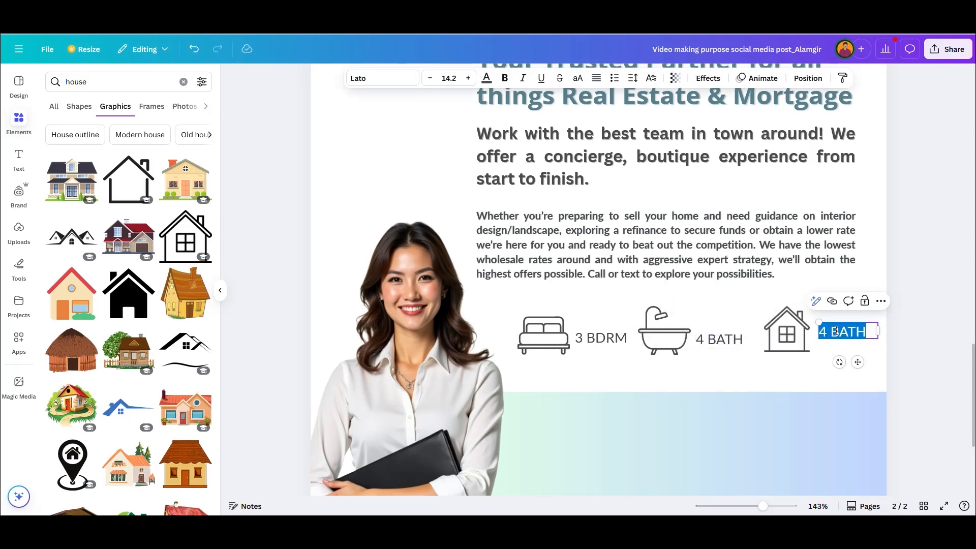
{"action": "type", "text": "2000"}
{"action": "key", "text": "Return"}
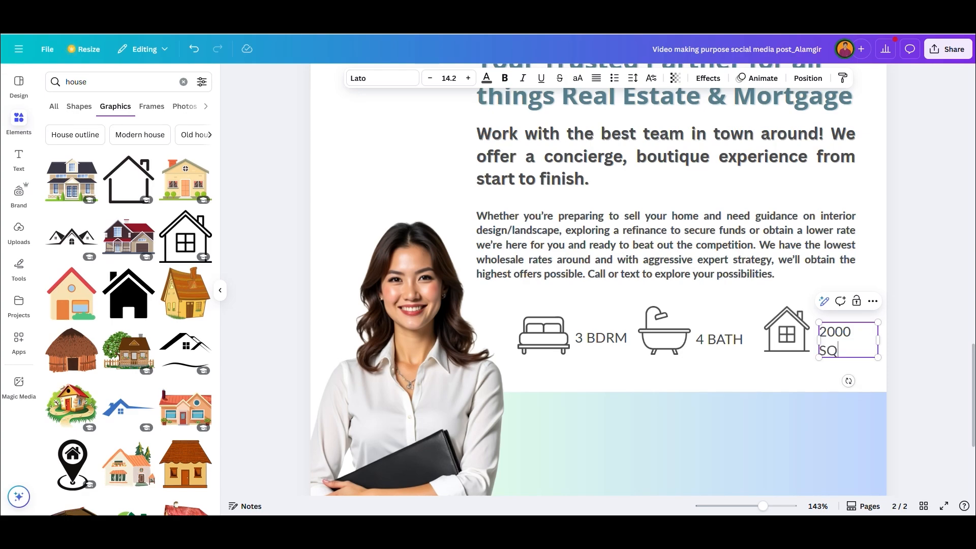
{"action": "scroll", "coordinate": [852, 325], "scroll_direction": "up", "scroll_amount": 10}
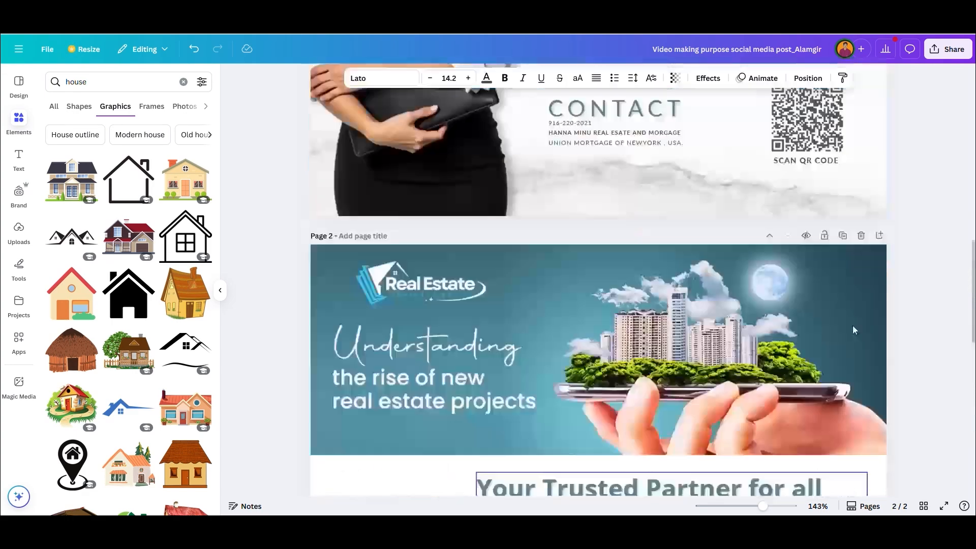
{"action": "scroll", "coordinate": [852, 325], "scroll_direction": "down", "scroll_amount": 8}
{"action": "scroll", "coordinate": [852, 339], "scroll_direction": "down", "scroll_amount": 6}
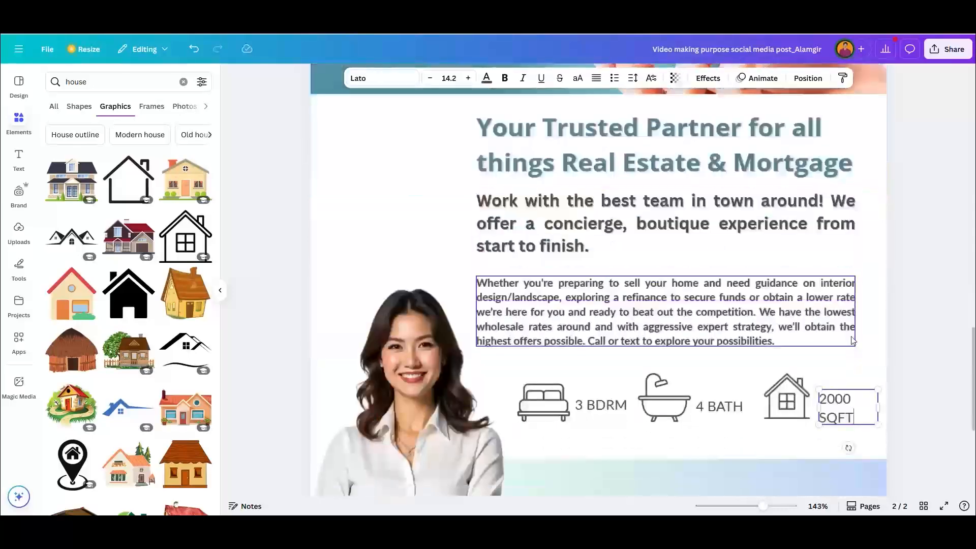
{"action": "left_click_drag", "start_coordinate": [877, 339], "coordinate": [840, 331]}
{"action": "left_click", "coordinate": [806, 382]}
- Move the 'Whether you're preparing' paragraph up directly under the intro text
{"action": "left_click", "coordinate": [675, 370]}
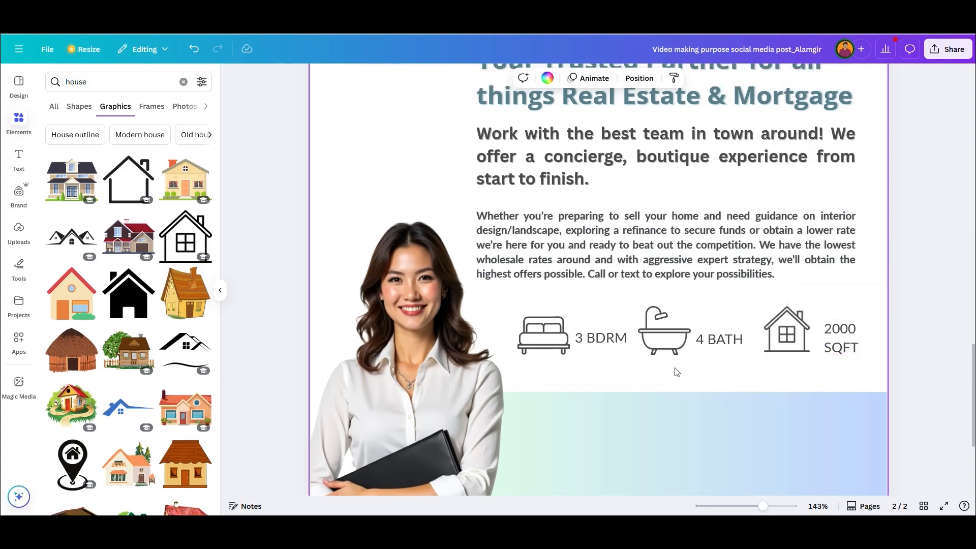
{"action": "scroll", "coordinate": [544, 398], "scroll_direction": "down", "scroll_amount": 5}
{"action": "scroll", "coordinate": [543, 398], "scroll_direction": "down", "scroll_amount": 3}
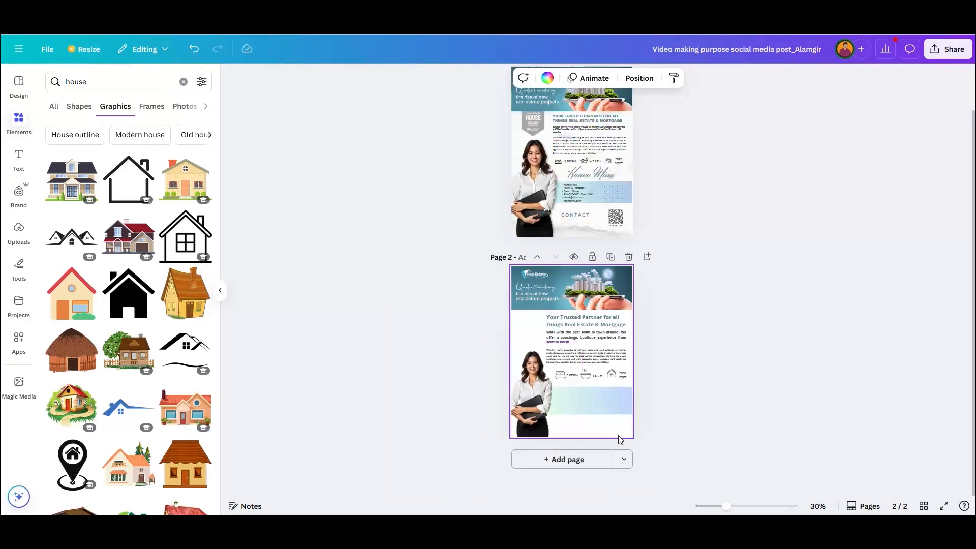
{"action": "scroll", "coordinate": [588, 389], "scroll_direction": "up", "scroll_amount": 3}
{"action": "scroll", "coordinate": [590, 361], "scroll_direction": "up", "scroll_amount": 3}
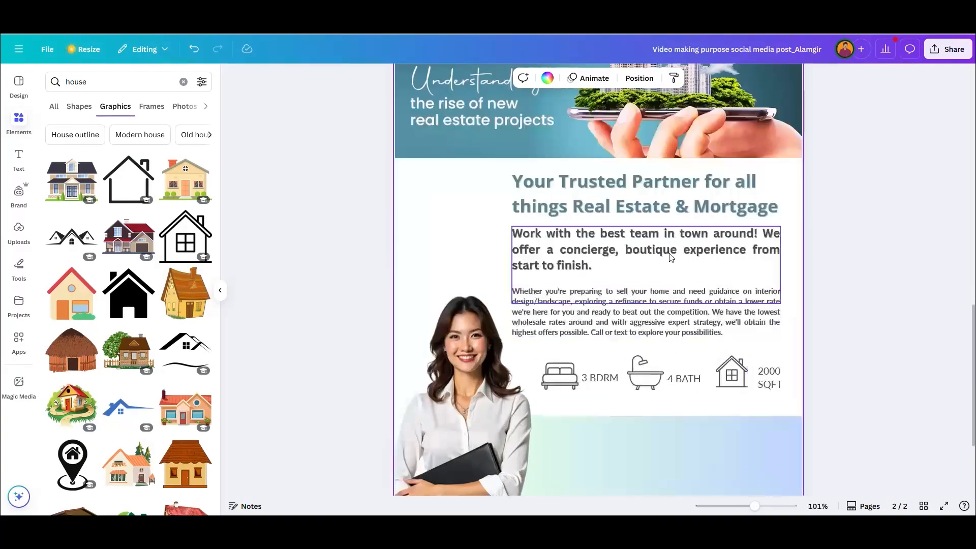
{"action": "left_click", "coordinate": [670, 257]}
{"action": "left_click", "coordinate": [678, 316]}
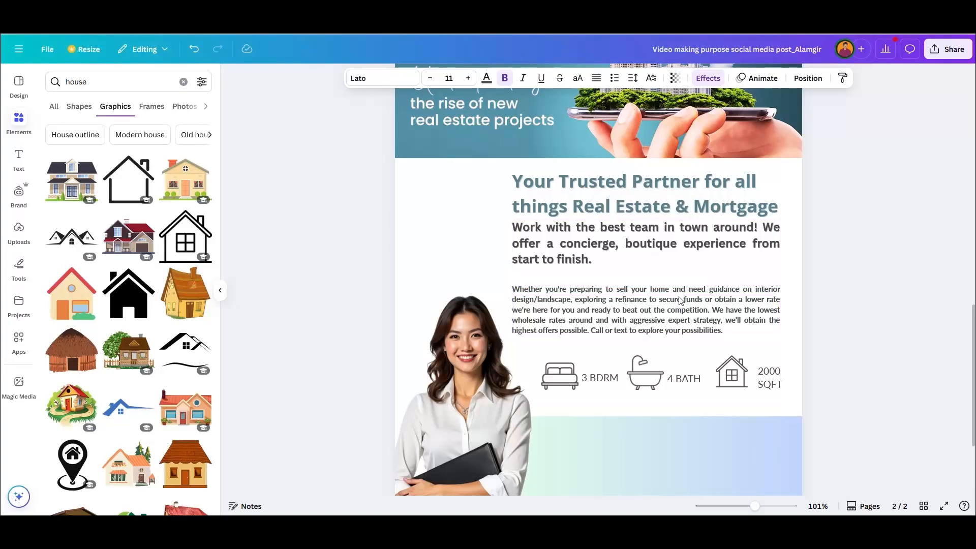
{"action": "left_click_drag", "start_coordinate": [678, 316], "coordinate": [678, 296]}
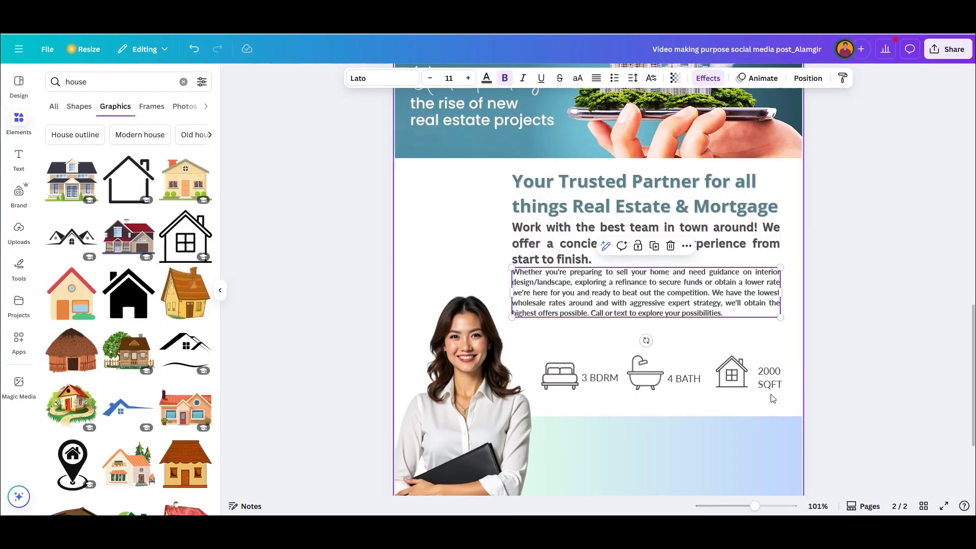
- Shift the whole row of icons and labels up closer beneath the paragraph
{"action": "left_click", "coordinate": [568, 385]}
{"action": "left_click", "coordinate": [601, 377], "text": "shift"}
{"action": "left_click", "coordinate": [644, 374], "text": "shift"}
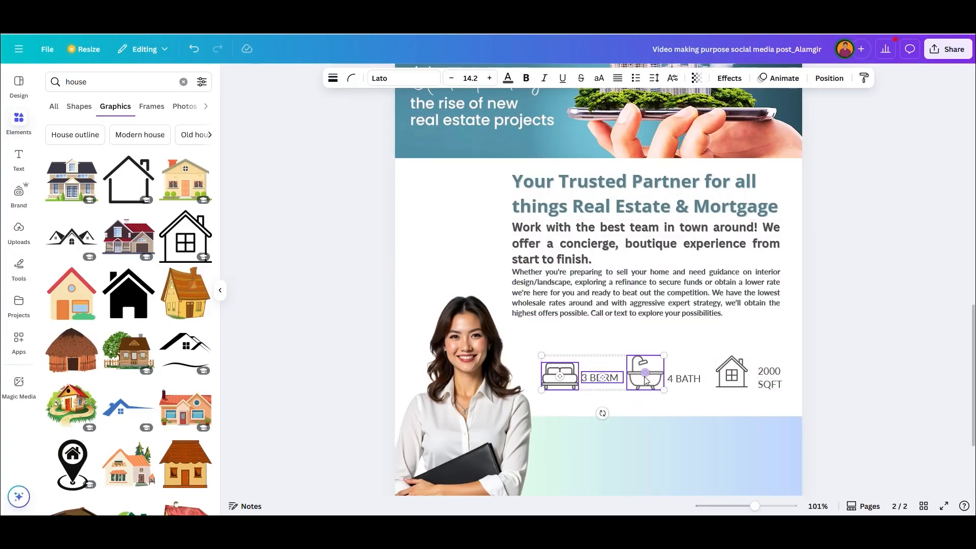
{"action": "left_click", "coordinate": [684, 379], "text": "shift"}
{"action": "left_click", "coordinate": [731, 372], "text": "shift"}
{"action": "left_click", "coordinate": [767, 383], "text": "shift"}
{"action": "key", "text": "shift+Up"}
{"action": "key", "text": "shift+Up"}
{"action": "key", "text": "shift+Up"}
{"action": "key", "text": "shift+Up"}
{"action": "key", "text": "shift+Up"}
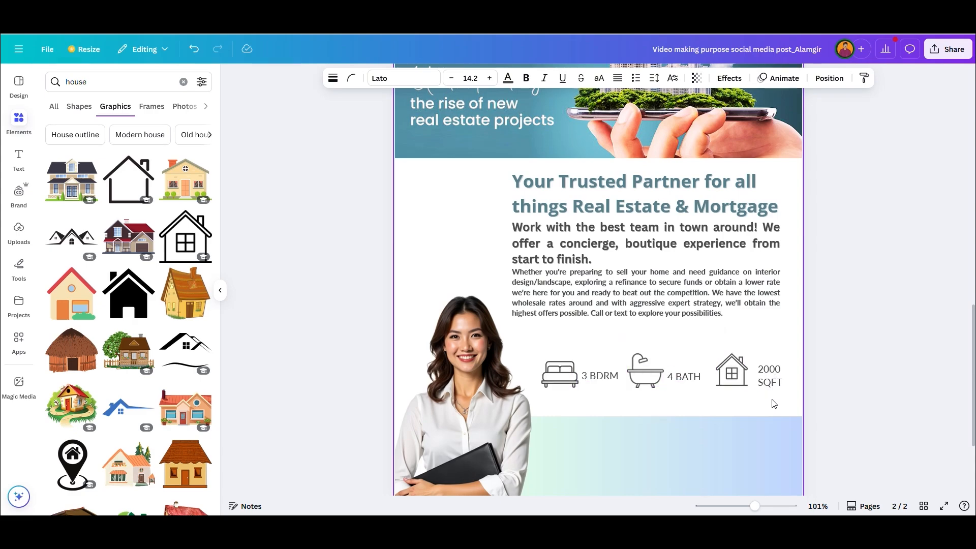
{"action": "key", "text": "Up"}
{"action": "key", "text": "Up"}
{"action": "key", "text": "Up"}
{"action": "key", "text": "Up"}
{"action": "key", "text": "Up"}
{"action": "scroll", "coordinate": [752, 394], "scroll_direction": "down", "scroll_amount": 2}
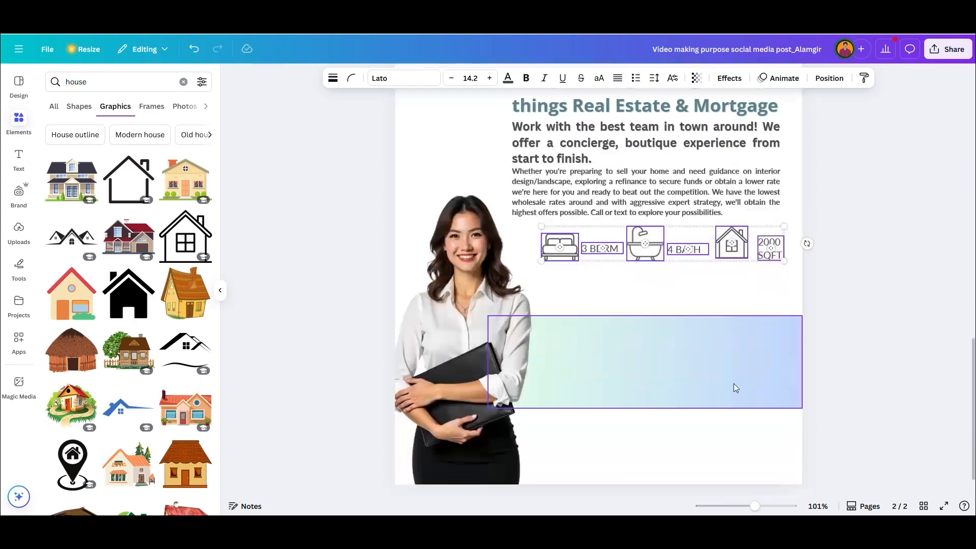
- Copy the agent's name line from the Word notes document
{"action": "key", "text": "alt+Tab"}
{"action": "scroll", "coordinate": [250, 386], "scroll_direction": "down", "scroll_amount": 2}
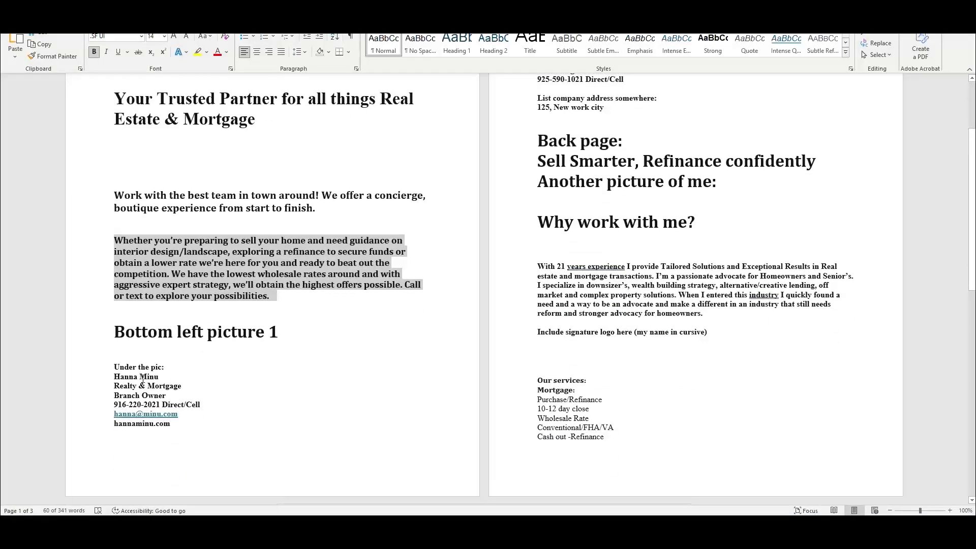
{"action": "triple_click", "coordinate": [143, 381]}
{"action": "key", "text": "ctrl+c"}
{"action": "key", "text": "alt+Tab"}
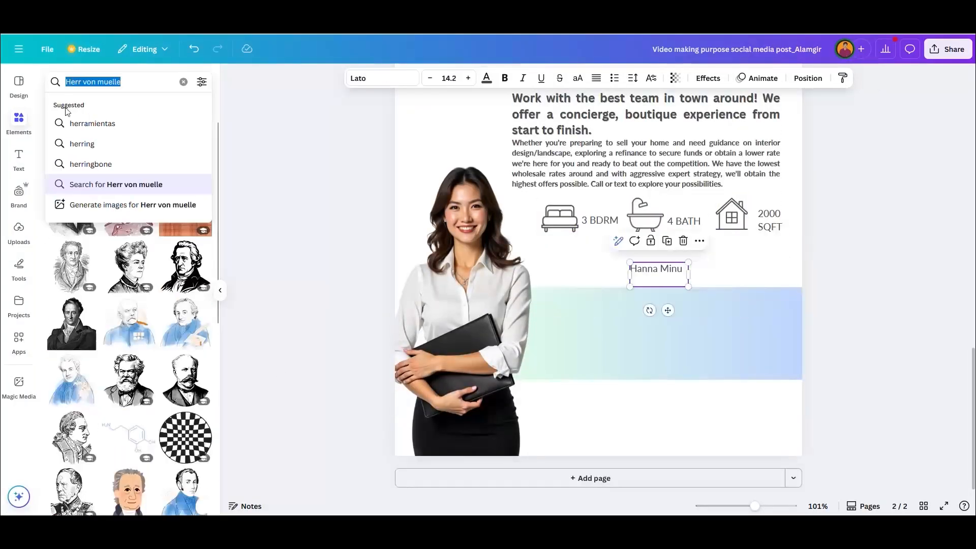
{"action": "left_click", "coordinate": [19, 157]}
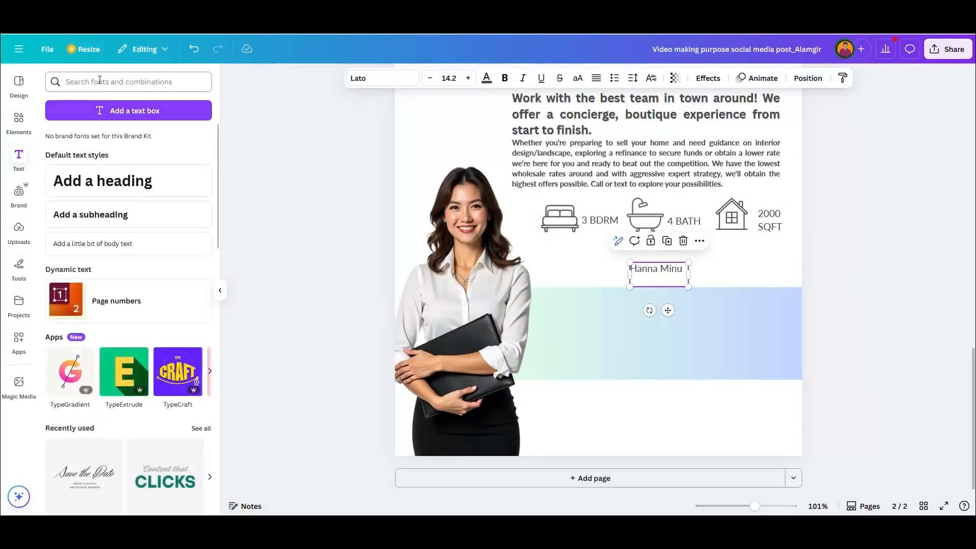
- Set the agent's name in the Herr Von Muellerhoff script at size 59.5 and narrow its text box
{"action": "left_click", "coordinate": [100, 80]}
{"action": "type", "text": "Herr von muelle"}
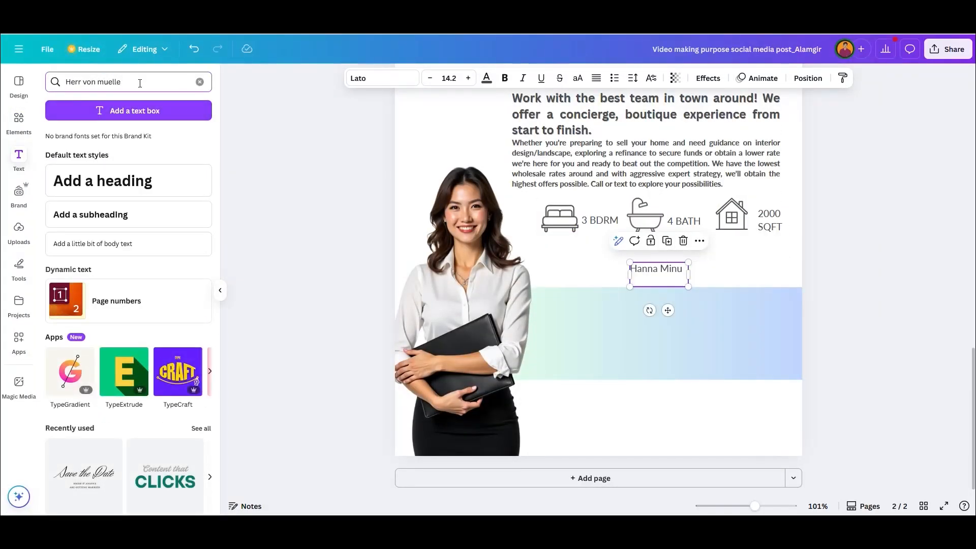
{"action": "key", "text": "BackSpace"}
{"action": "key", "text": "BackSpace"}
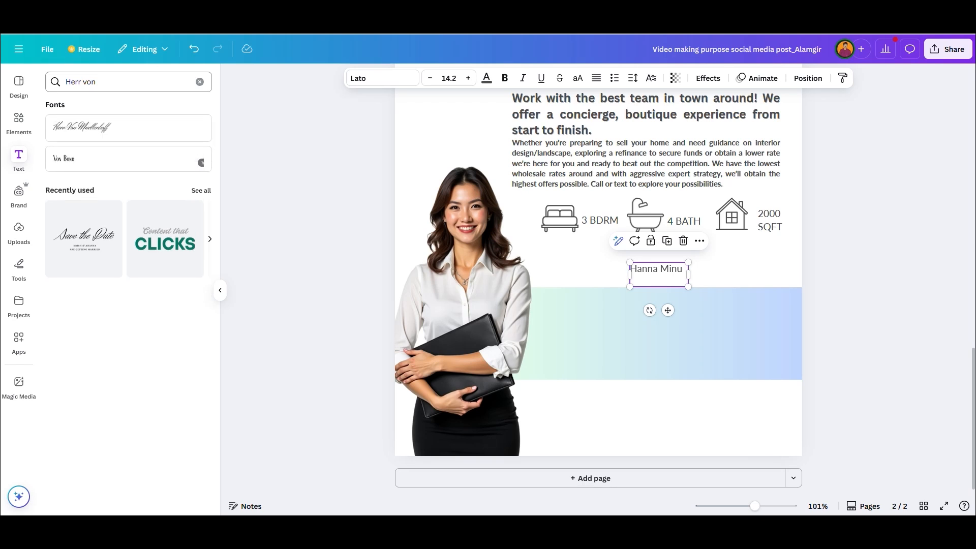
{"action": "left_click", "coordinate": [79, 244]}
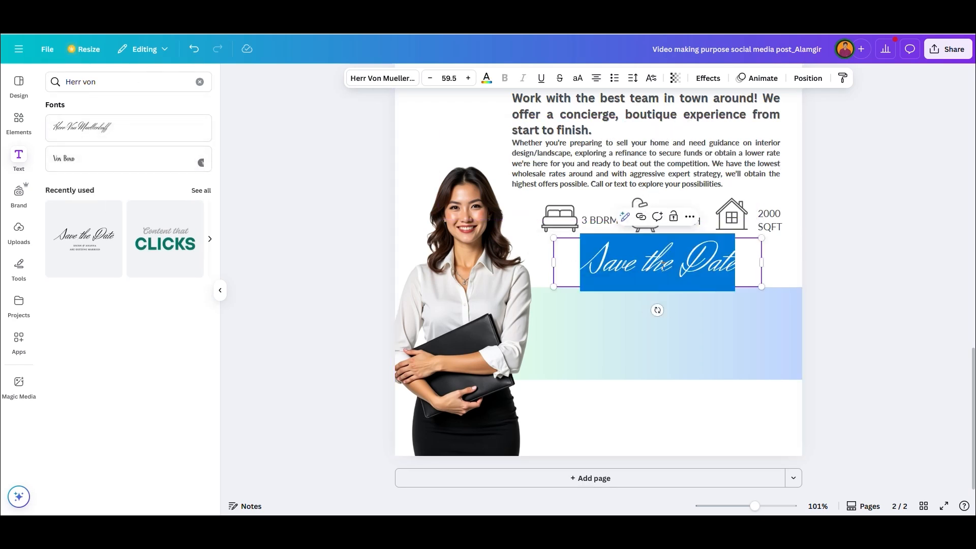
{"action": "key", "text": "ctrl+v"}
{"action": "left_click_drag", "start_coordinate": [762, 263], "coordinate": [691, 257]}
{"action": "left_click", "coordinate": [751, 267]}
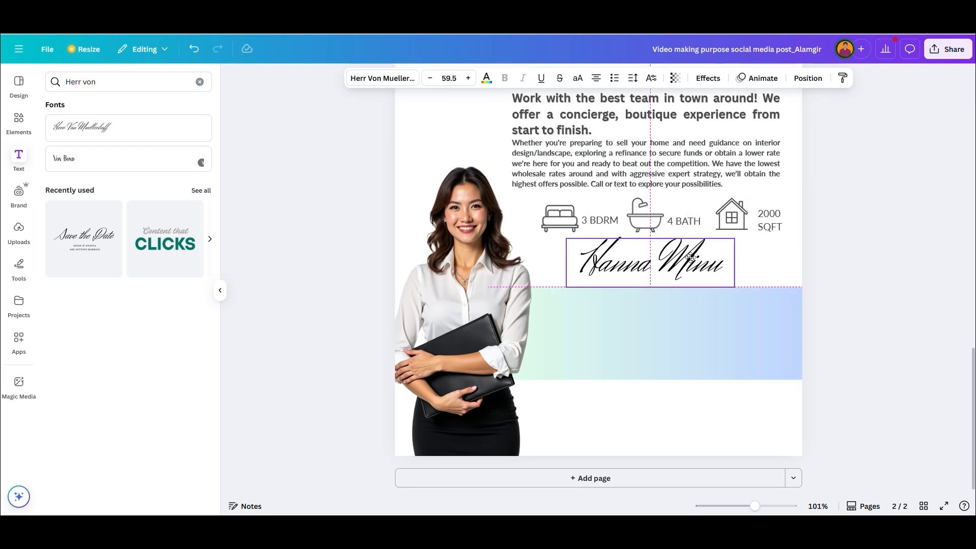
- Try several colours on the signature, settling for now on a fine-tuned teal
{"action": "left_click", "coordinate": [487, 77]}
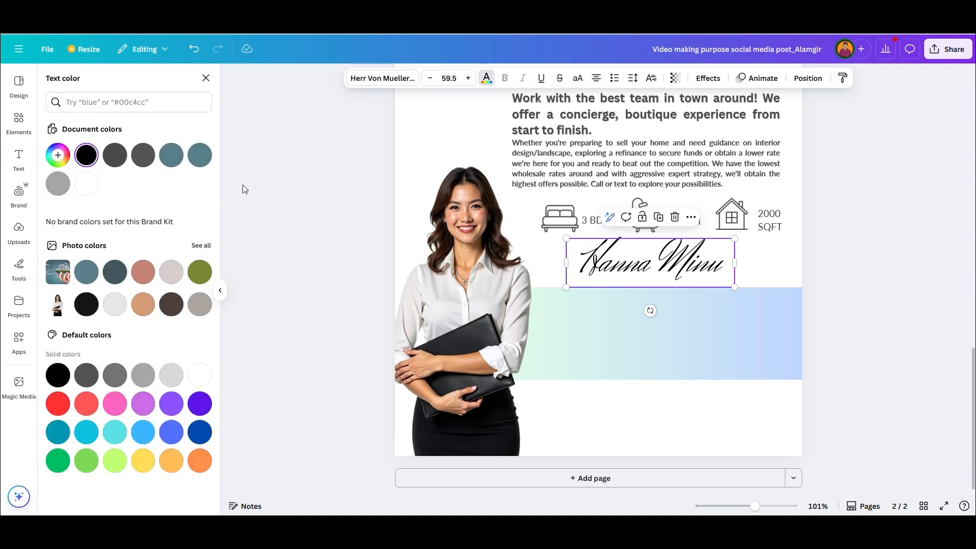
{"action": "left_click", "coordinate": [59, 431]}
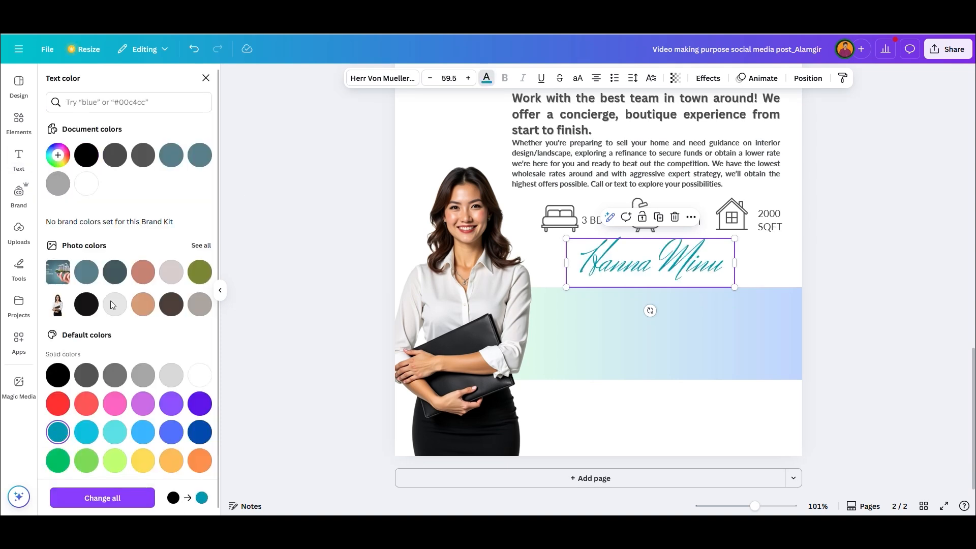
{"action": "left_click", "coordinate": [172, 159]}
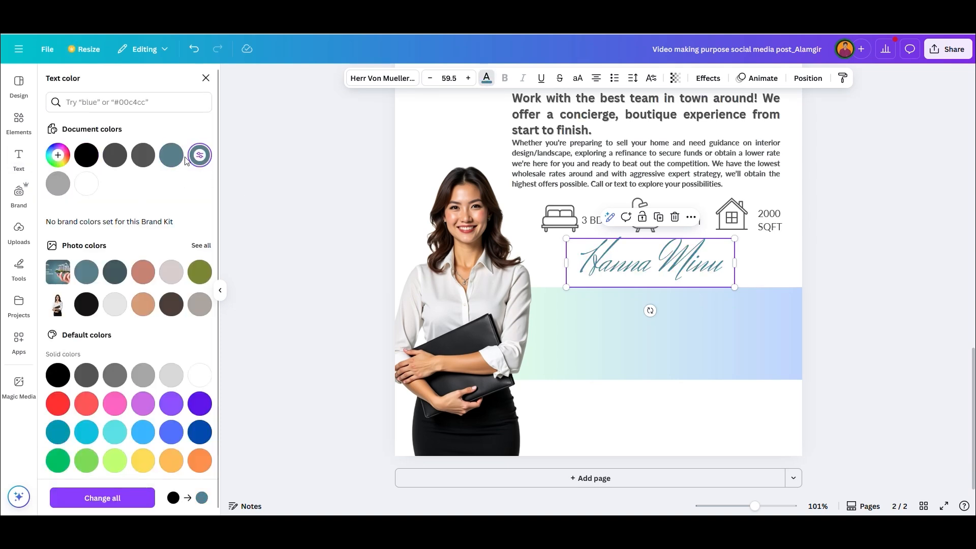
{"action": "left_click", "coordinate": [87, 275]}
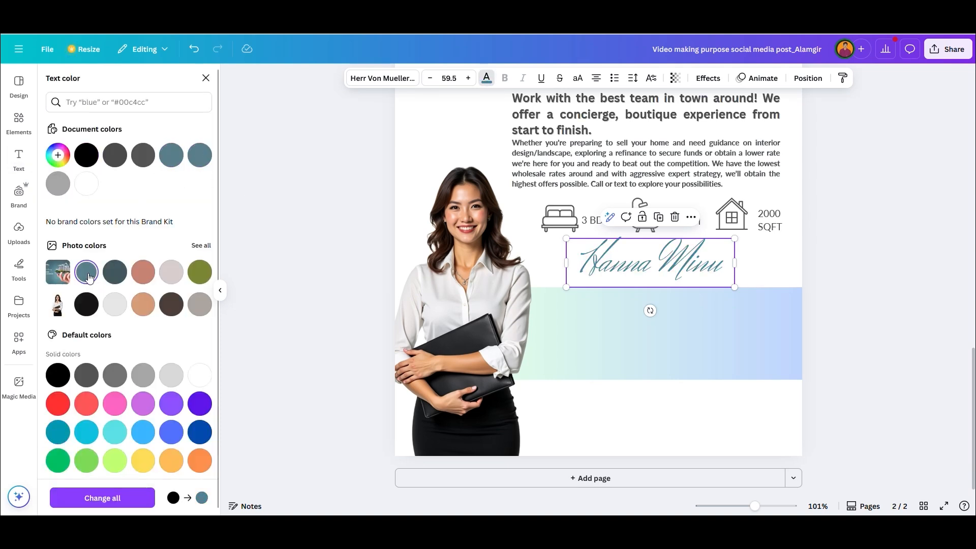
{"action": "left_click", "coordinate": [58, 432]}
{"action": "left_click", "coordinate": [58, 155]}
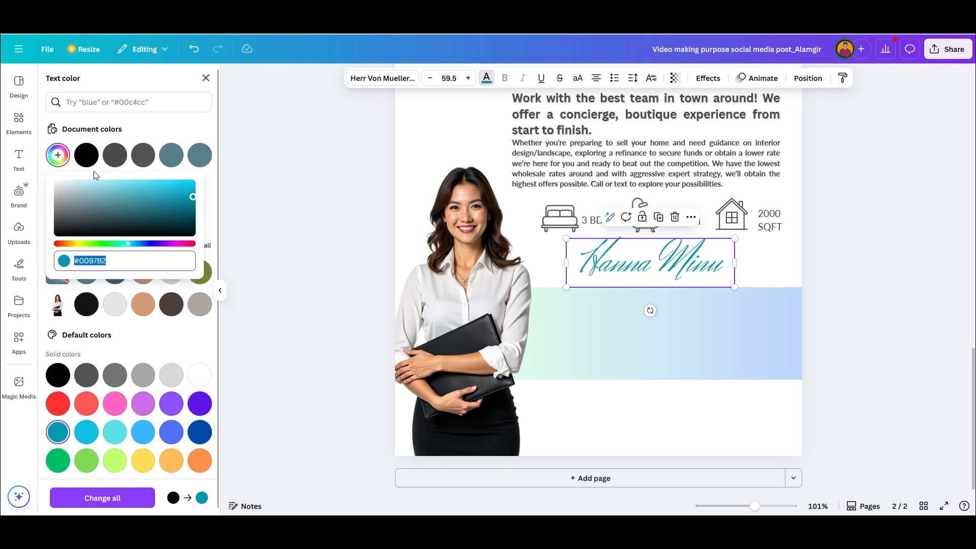
{"action": "left_click", "coordinate": [191, 199]}
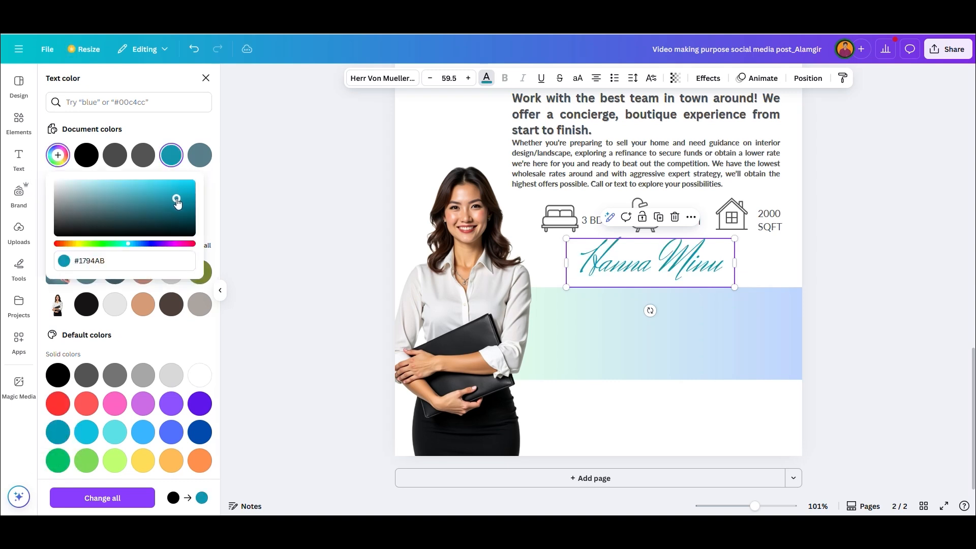
- Give the signature a drop shadow with offset 11, direction 21, blur 18, transparency 61
{"action": "left_click", "coordinate": [721, 81]}
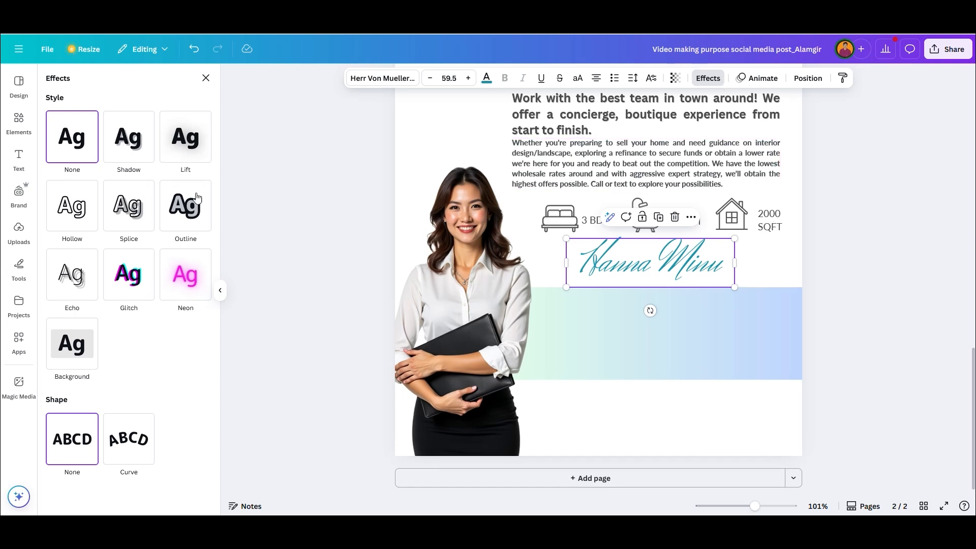
{"action": "left_click", "coordinate": [128, 137]}
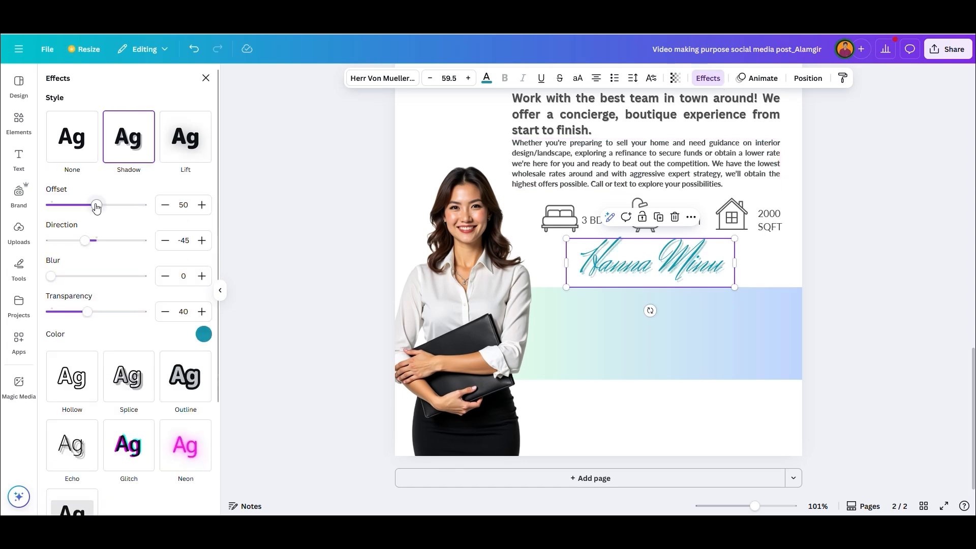
{"action": "left_click_drag", "start_coordinate": [97, 207], "coordinate": [75, 208]}
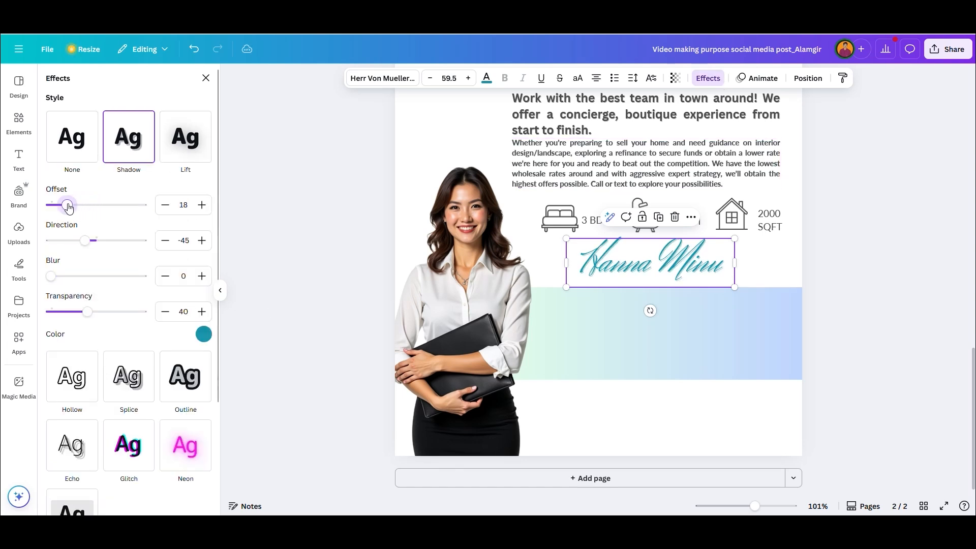
{"action": "mouse_move", "coordinate": [85, 246]}
{"action": "left_mouse_down"}
{"action": "mouse_move", "coordinate": [120, 247]}
{"action": "mouse_move", "coordinate": [92, 247]}
{"action": "mouse_move", "coordinate": [102, 252]}
{"action": "left_mouse_up"}
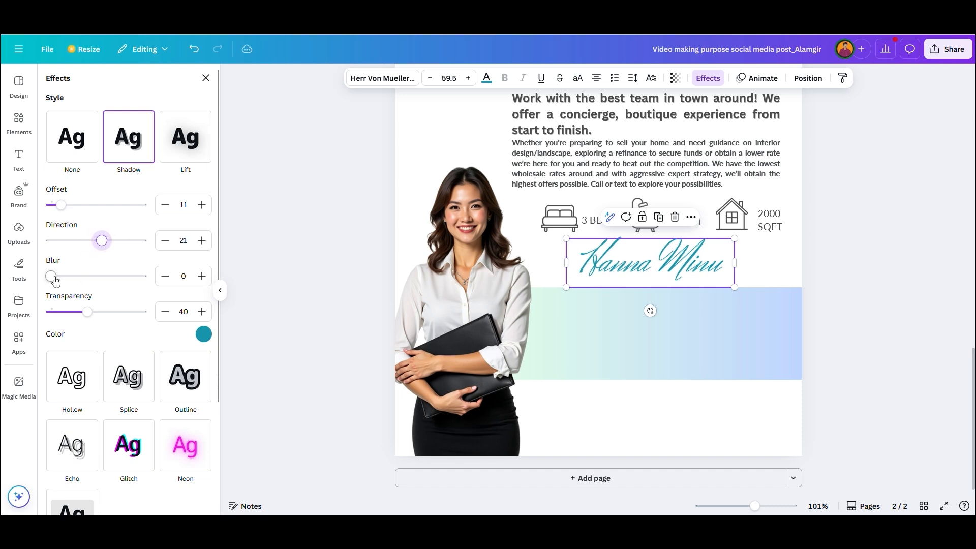
{"action": "left_click_drag", "start_coordinate": [51, 276], "coordinate": [69, 276]}
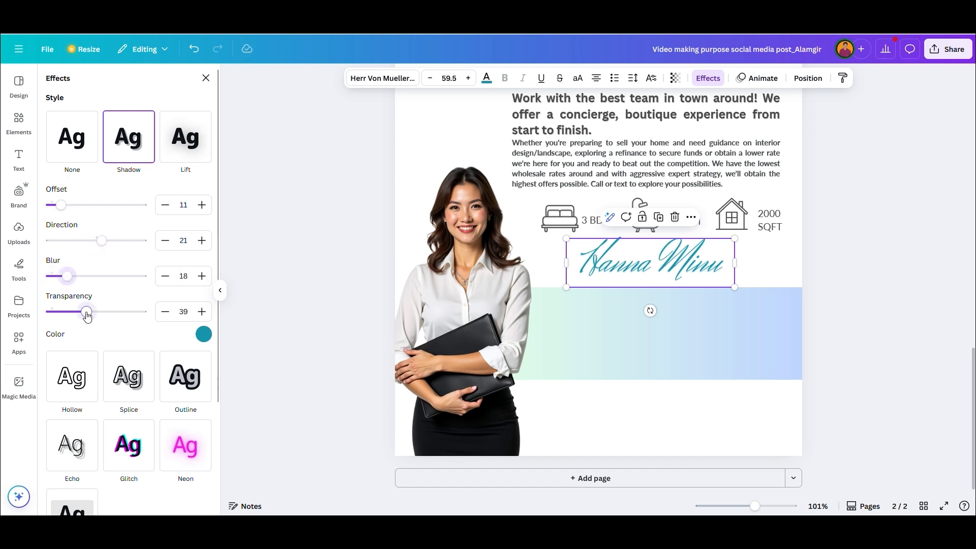
{"action": "left_click_drag", "start_coordinate": [88, 315], "coordinate": [115, 314]}
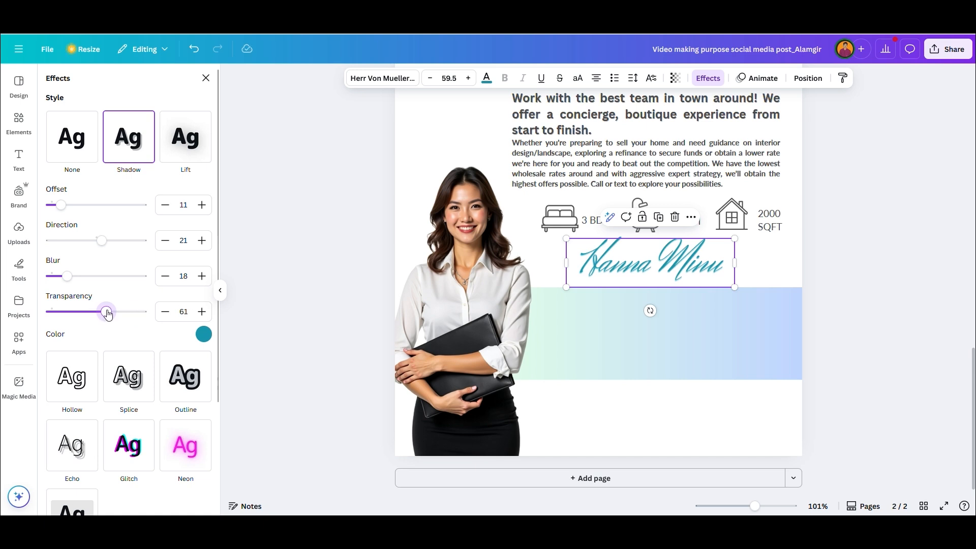
- Recolour the signature slate blue
{"action": "left_click", "coordinate": [486, 79]}
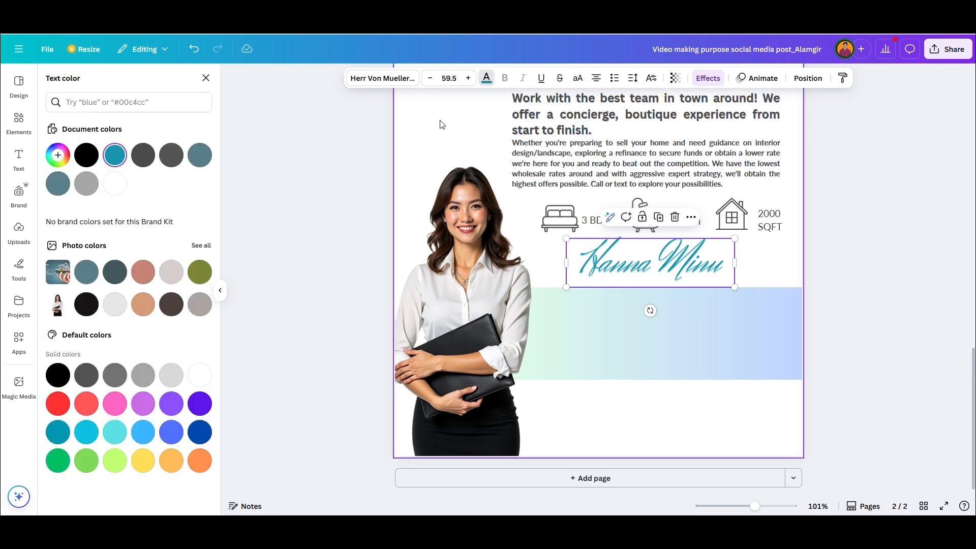
{"action": "left_click", "coordinate": [58, 184]}
{"action": "key", "text": "Escape"}
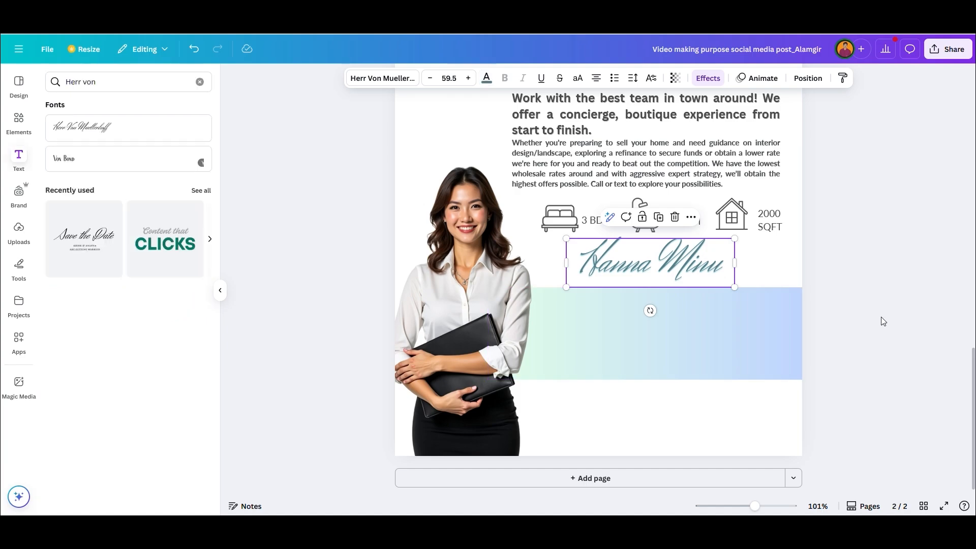
{"action": "left_click", "coordinate": [880, 317]}
- Copy the whole contact details block from the Word notes
{"action": "key", "text": "alt+Tab"}
{"action": "scroll", "coordinate": [119, 346], "scroll_direction": "down", "scroll_amount": 1}
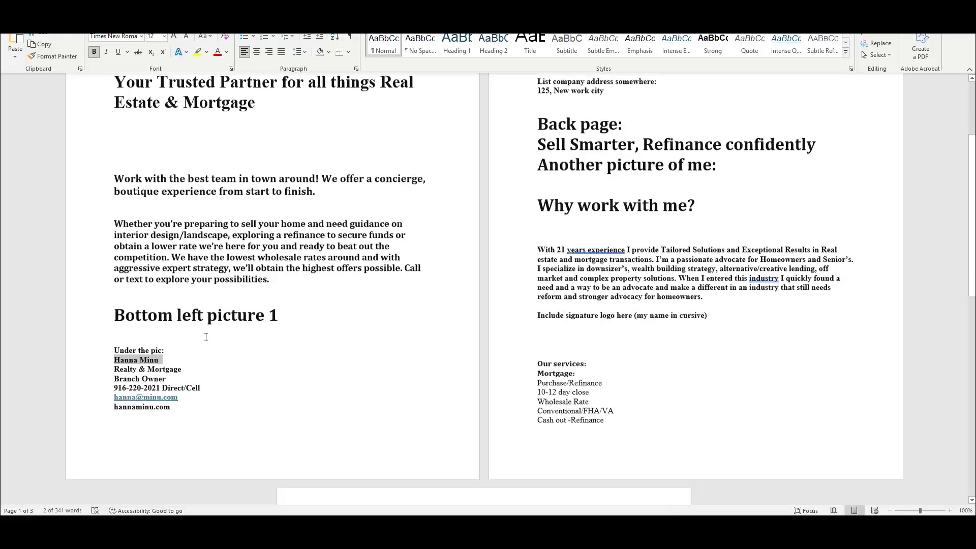
{"action": "left_click_drag", "start_coordinate": [116, 344], "coordinate": [182, 402]}
{"action": "key", "text": "ctrl+c"}
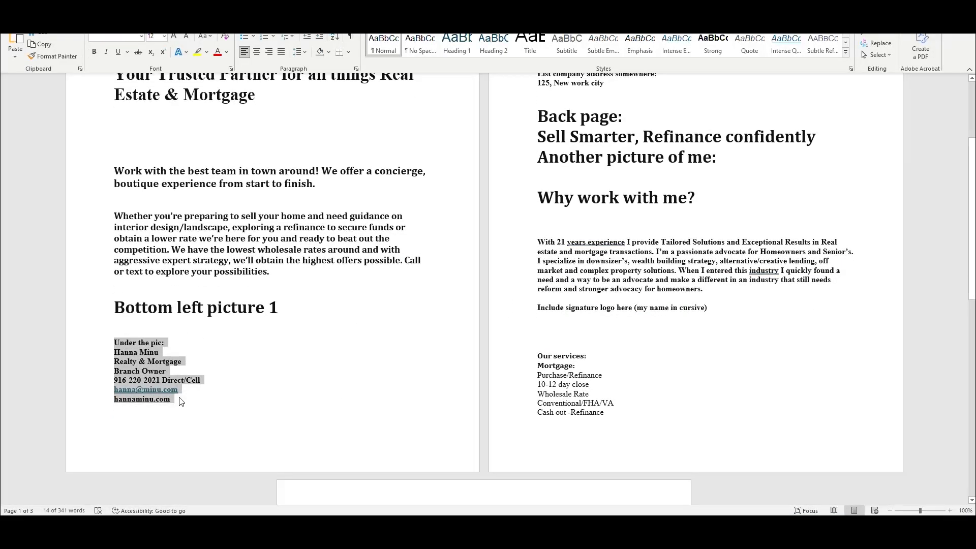
{"action": "key", "text": "alt+Tab"}
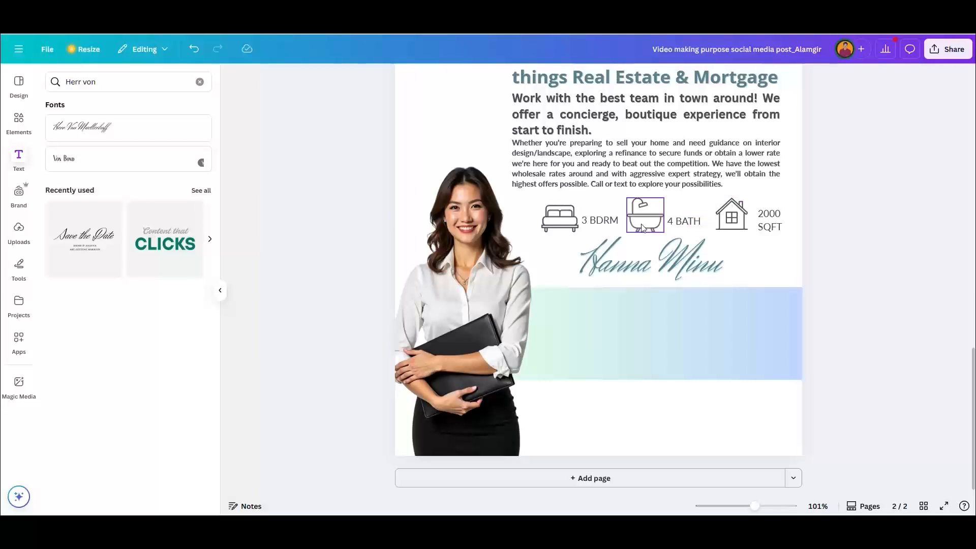
- Duplicate the 3 BDRM label onto the gradient band and paste the contact details into it
{"action": "left_click", "coordinate": [602, 221]}
{"action": "left_click_drag", "start_coordinate": [601, 226], "coordinate": [584, 310]}
{"action": "left_click", "coordinate": [584, 309]}
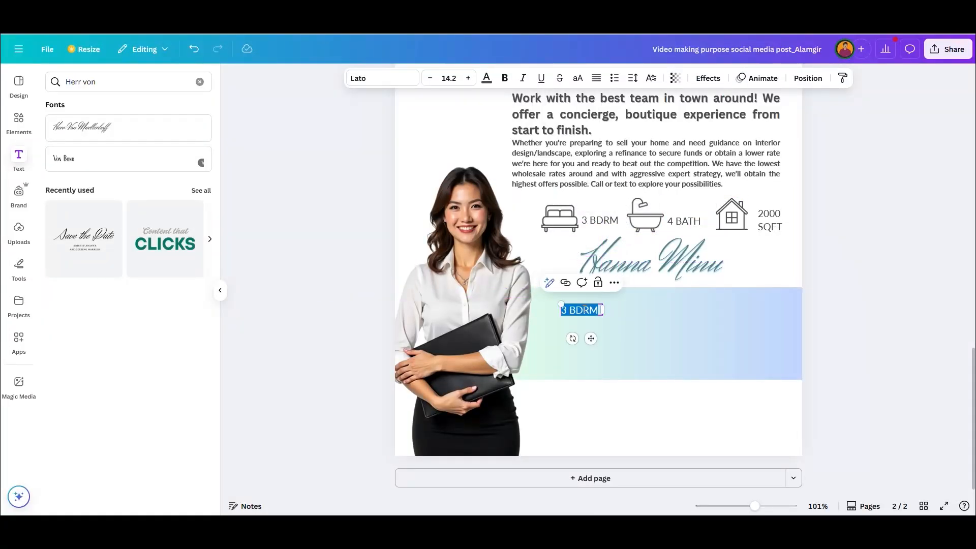
{"action": "key", "text": "ctrl+v"}
{"action": "left_click_drag", "start_coordinate": [603, 425], "coordinate": [686, 384]}
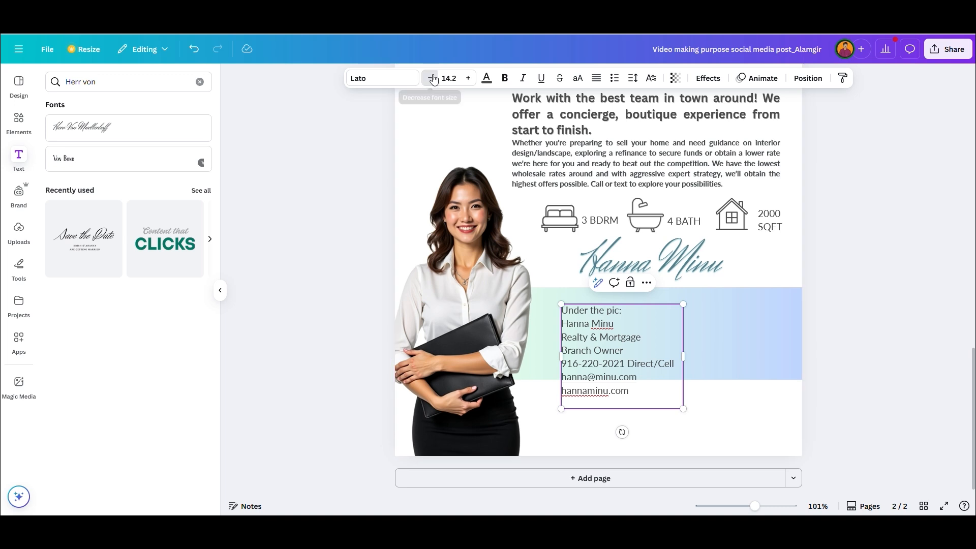
- Shrink the contact details text size and scale the box down to fit the band
{"action": "left_click", "coordinate": [431, 78]}
{"action": "left_click", "coordinate": [432, 79]}
{"action": "left_click", "coordinate": [432, 78]}
{"action": "left_click", "coordinate": [432, 79]}
{"action": "left_click", "coordinate": [432, 79]}
{"action": "left_click", "coordinate": [432, 79]}
{"action": "left_click", "coordinate": [432, 79]}
{"action": "left_click", "coordinate": [432, 79]}
{"action": "left_click", "coordinate": [431, 79]}
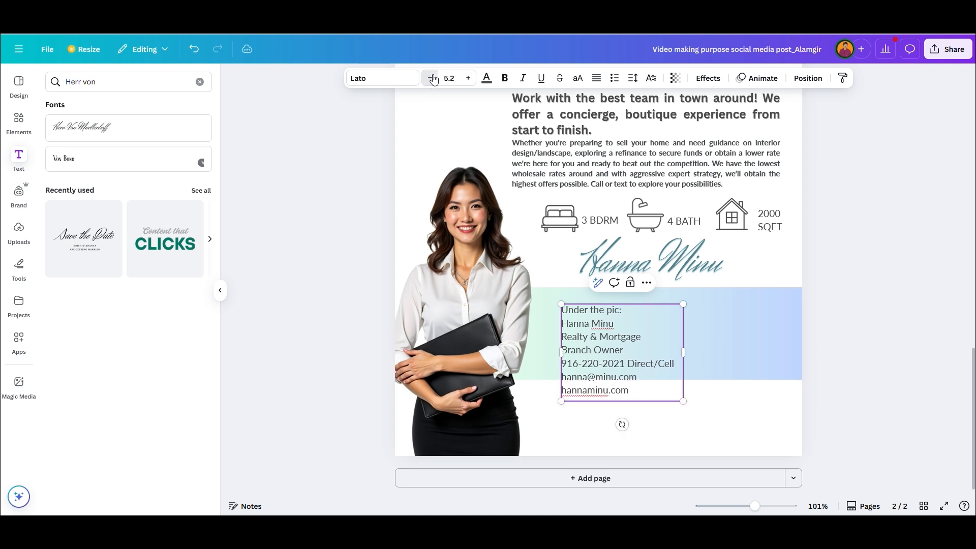
{"action": "left_click", "coordinate": [432, 79]}
{"action": "left_click", "coordinate": [432, 79]}
{"action": "left_click", "coordinate": [432, 79]}
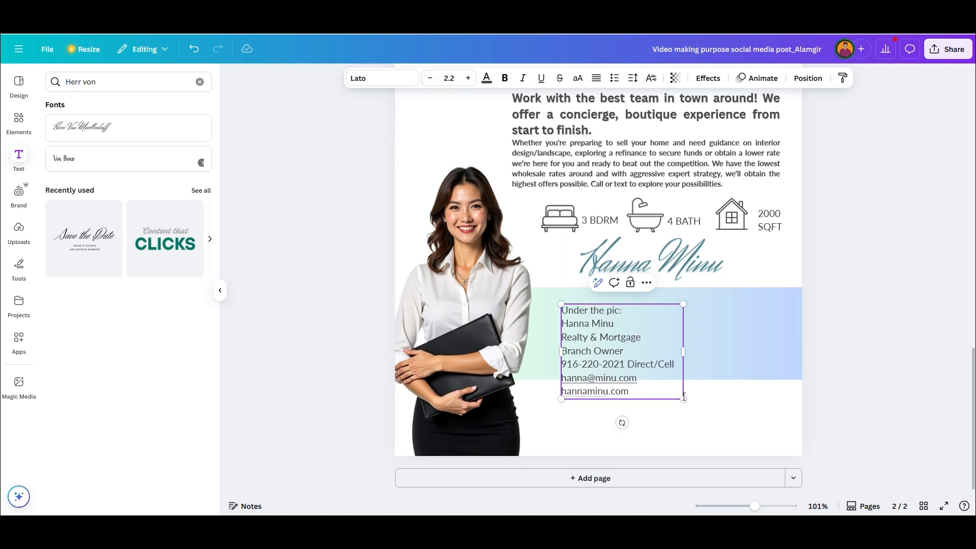
{"action": "left_click_drag", "start_coordinate": [683, 397], "coordinate": [664, 384]}
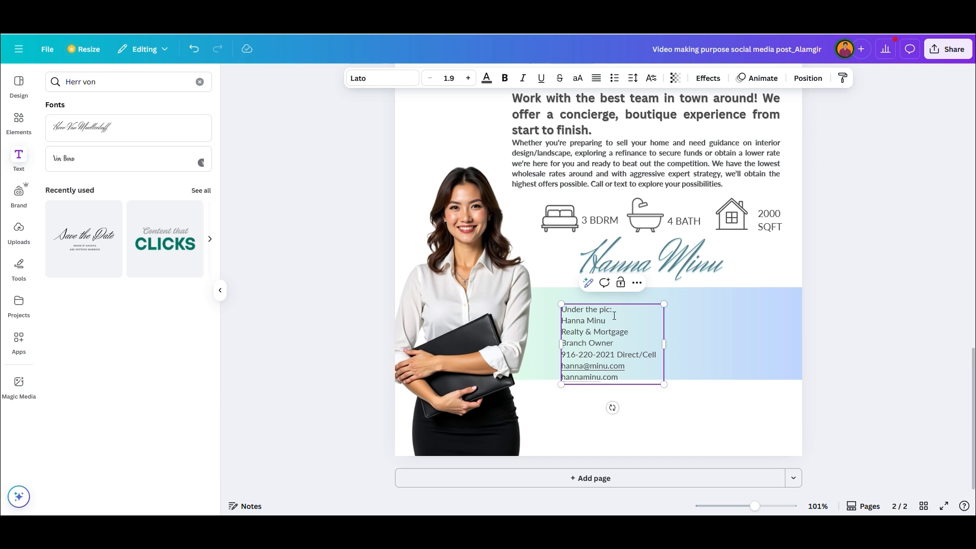
- Make the contact details a bulleted list, widened and repositioned within the band
{"action": "left_click", "coordinate": [703, 364]}
{"action": "left_click_drag", "start_coordinate": [595, 311], "coordinate": [593, 303]}
{"action": "key", "text": "ctrl+z"}
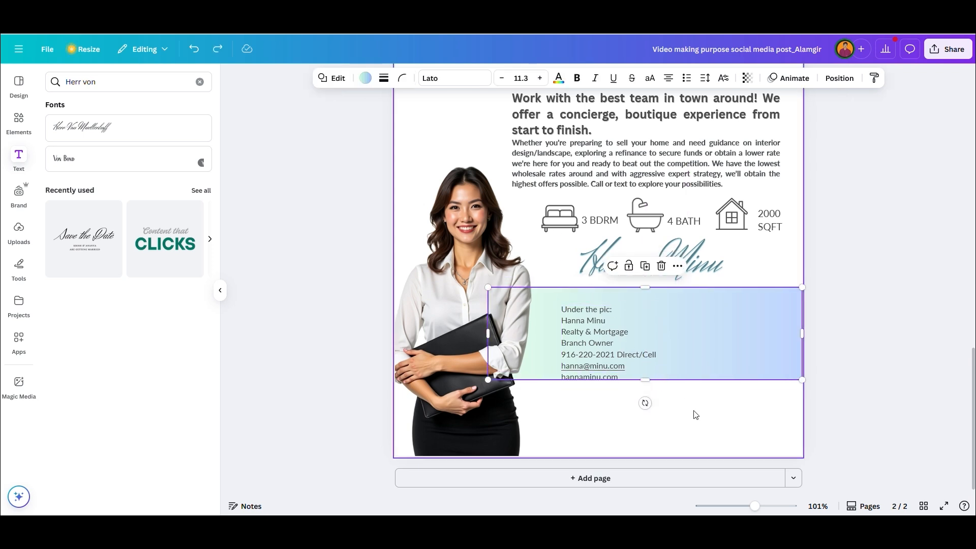
{"action": "left_click", "coordinate": [694, 413]}
{"action": "left_click", "coordinate": [600, 329]}
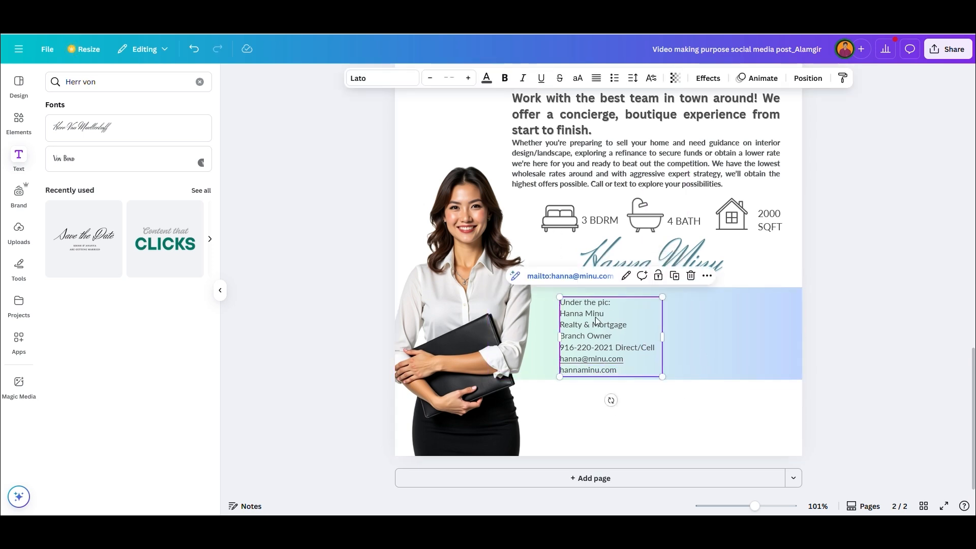
{"action": "left_click", "coordinate": [615, 78]}
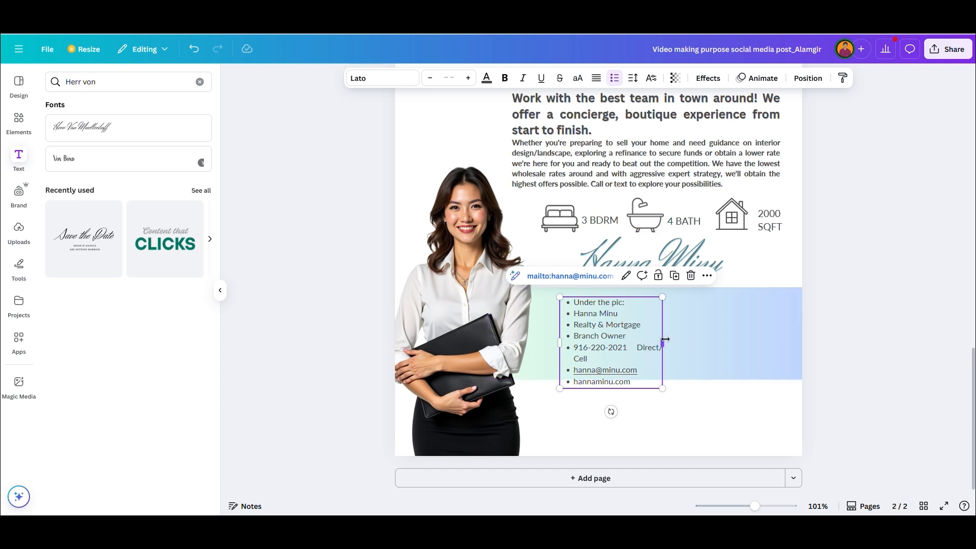
{"action": "left_click_drag", "start_coordinate": [662, 343], "coordinate": [680, 336]}
{"action": "left_click_drag", "start_coordinate": [611, 302], "coordinate": [595, 297]}
{"action": "left_click", "coordinate": [863, 380]}
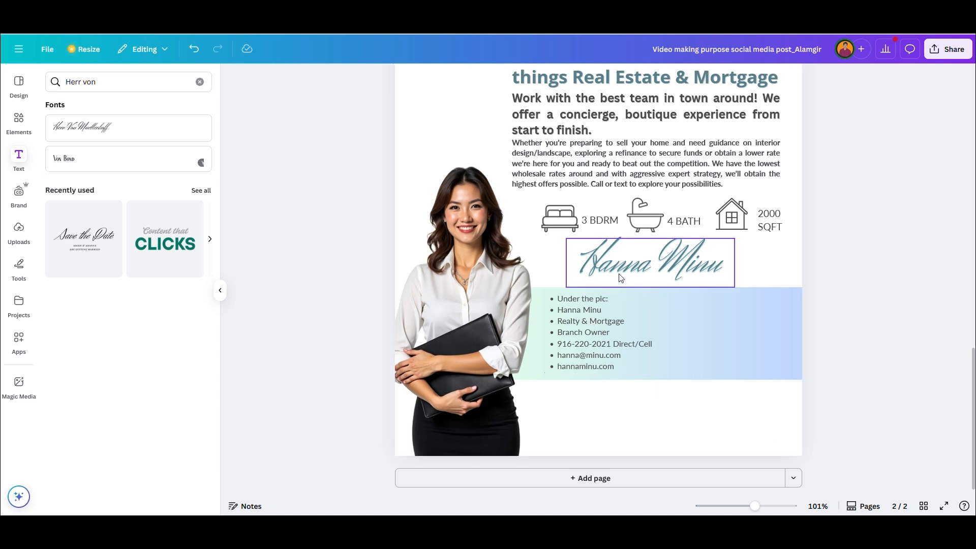
- Copy the 3 BDRM label below the band, retype it as CONTACT, and enlarge it to 20.2
{"action": "left_click_drag", "start_coordinate": [607, 222], "coordinate": [638, 402]}
{"action": "double_click", "coordinate": [578, 402]}
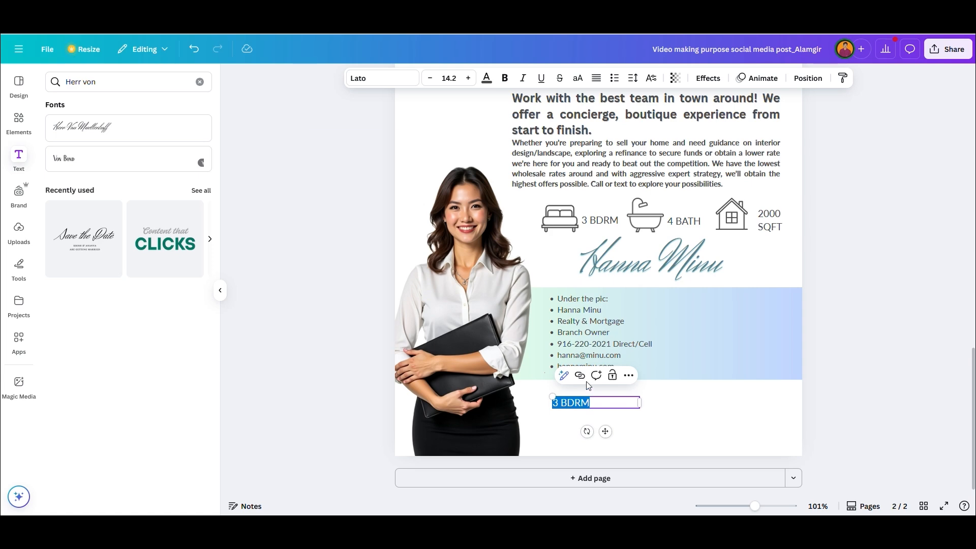
{"action": "type", "text": "CONTACT"}
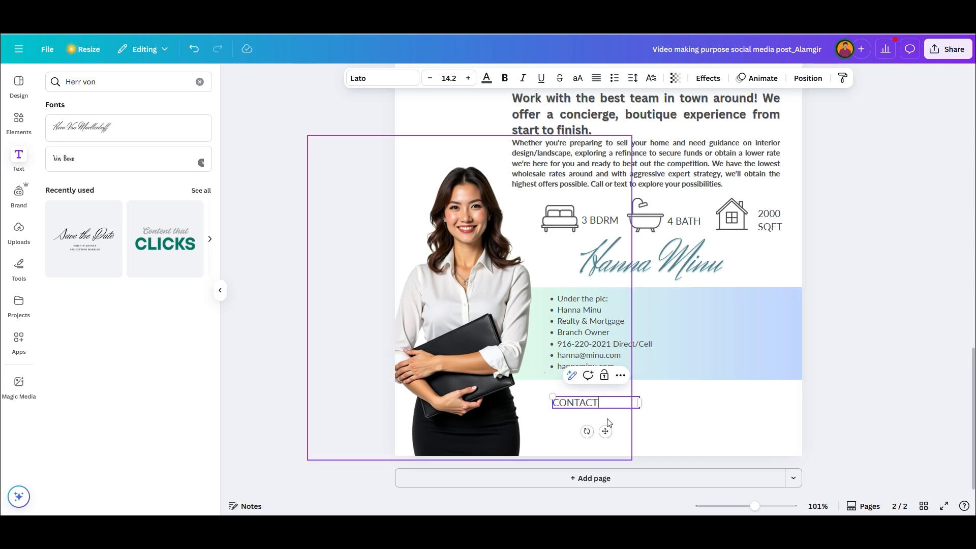
{"action": "scroll", "coordinate": [612, 423], "scroll_direction": "up", "scroll_amount": 2}
{"action": "scroll", "coordinate": [612, 423], "scroll_direction": "up", "scroll_amount": 2}
{"action": "left_click_drag", "start_coordinate": [657, 397], "coordinate": [629, 396]}
{"action": "left_click", "coordinate": [468, 77]}
{"action": "left_click", "coordinate": [468, 78]}
{"action": "left_click", "coordinate": [468, 78]}
{"action": "left_click", "coordinate": [468, 78]}
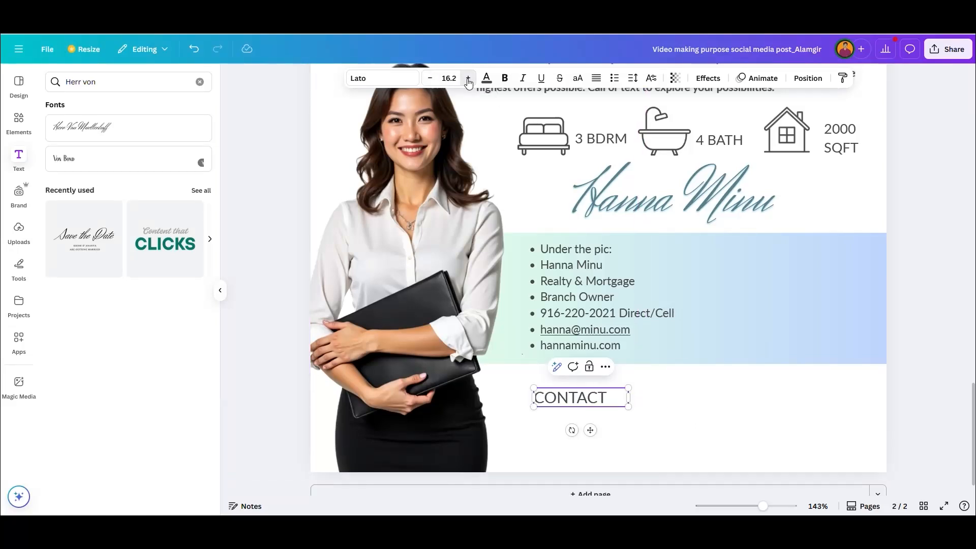
{"action": "left_click", "coordinate": [467, 78]}
{"action": "left_click", "coordinate": [468, 78]}
{"action": "left_click", "coordinate": [697, 407]}
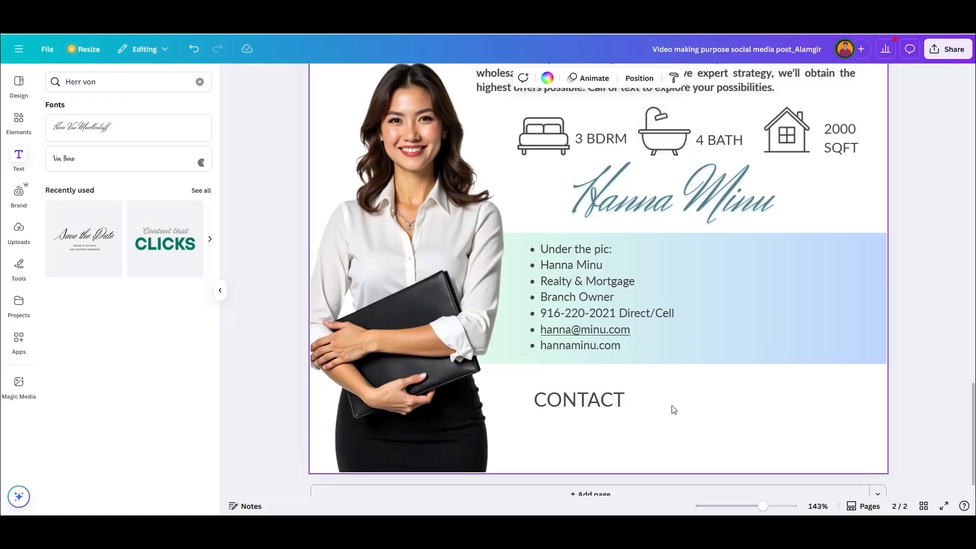
- Duplicate the CONTACT heading just below itself and shrink the copy to 10.2
{"action": "scroll", "coordinate": [670, 407], "scroll_direction": "down", "scroll_amount": 2}
{"action": "left_click_drag", "start_coordinate": [597, 401], "coordinate": [595, 406]}
{"action": "left_click", "coordinate": [430, 78]}
{"action": "left_click", "coordinate": [430, 78]}
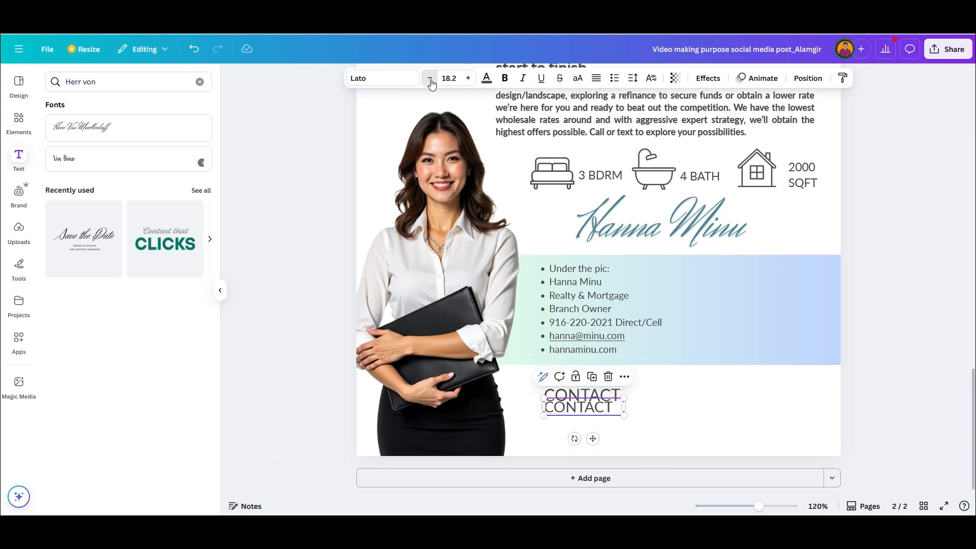
{"action": "left_click", "coordinate": [430, 79]}
{"action": "left_click", "coordinate": [430, 79]}
{"action": "left_click", "coordinate": [430, 78]}
{"action": "left_click", "coordinate": [430, 79]}
{"action": "left_click", "coordinate": [430, 79]}
{"action": "left_click", "coordinate": [429, 78]}
{"action": "left_click", "coordinate": [430, 79]}
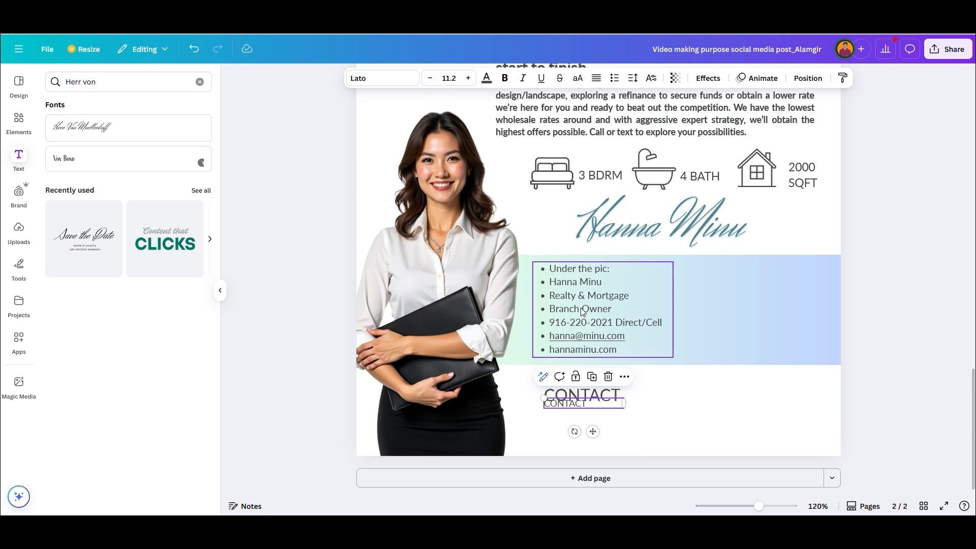
{"action": "left_click", "coordinate": [429, 79]}
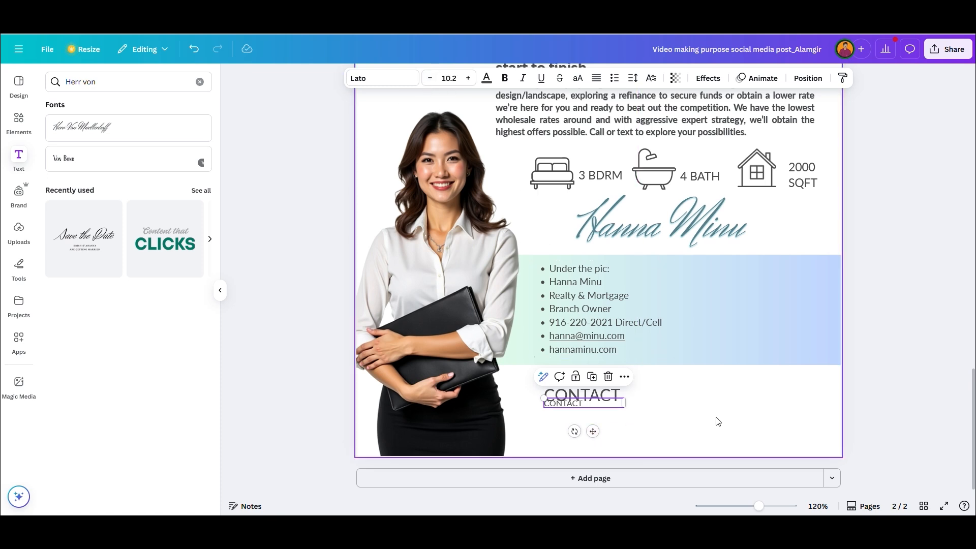
{"action": "left_click_drag", "start_coordinate": [569, 404], "coordinate": [570, 411]}
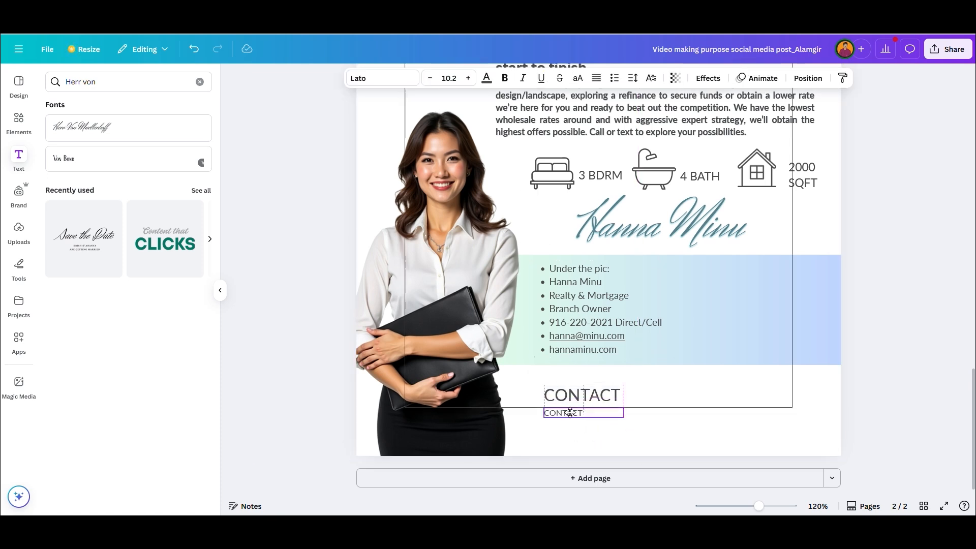
{"action": "key", "text": "alt+Tab"}
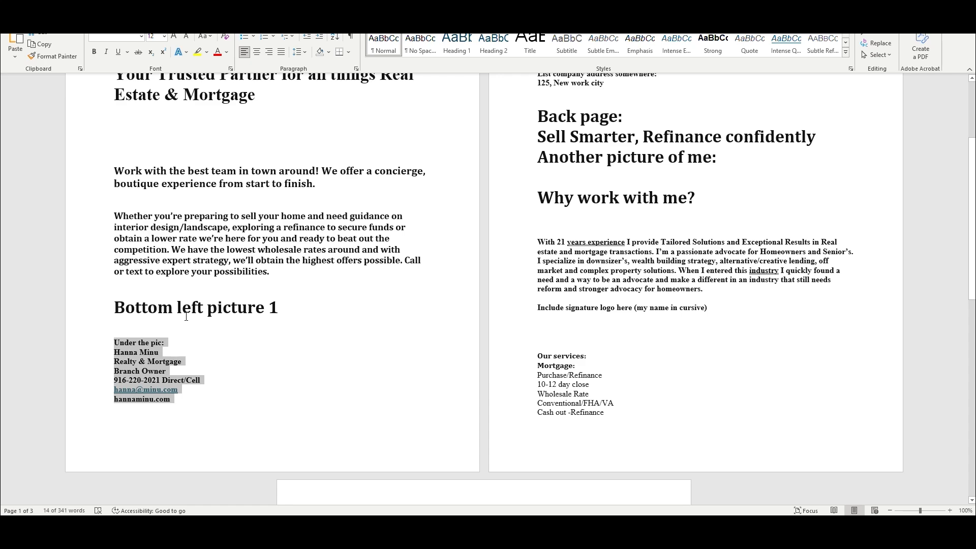
- Copy the phone number from Word over the small CONTACT placeholder text
{"action": "scroll", "coordinate": [188, 315], "scroll_direction": "down", "scroll_amount": 3}
{"action": "scroll", "coordinate": [196, 311], "scroll_direction": "up", "scroll_amount": 5}
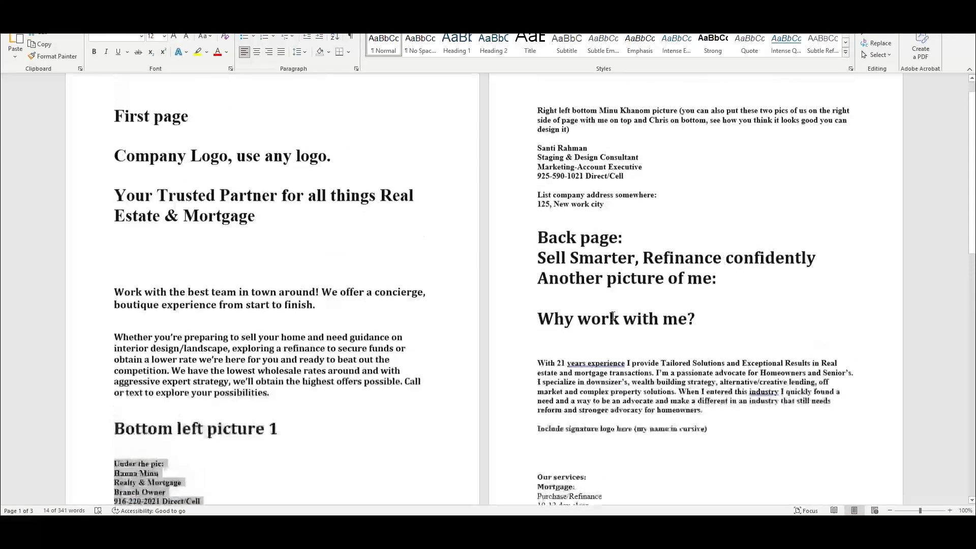
{"action": "scroll", "coordinate": [612, 315], "scroll_direction": "down", "scroll_amount": 2}
{"action": "left_click", "coordinate": [161, 407]}
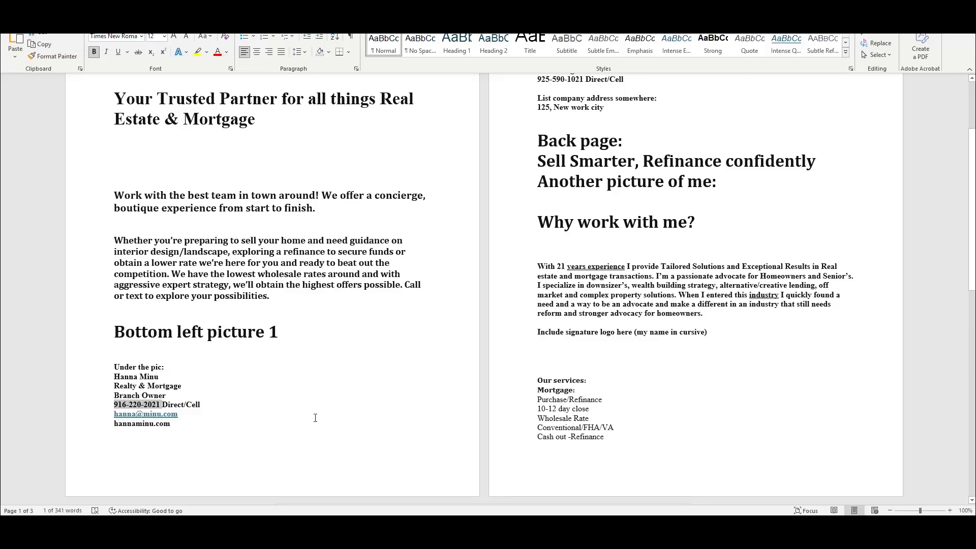
{"action": "key", "text": "alt+Tab"}
{"action": "double_click", "coordinate": [556, 411]}
{"action": "key", "text": "ctrl+v"}
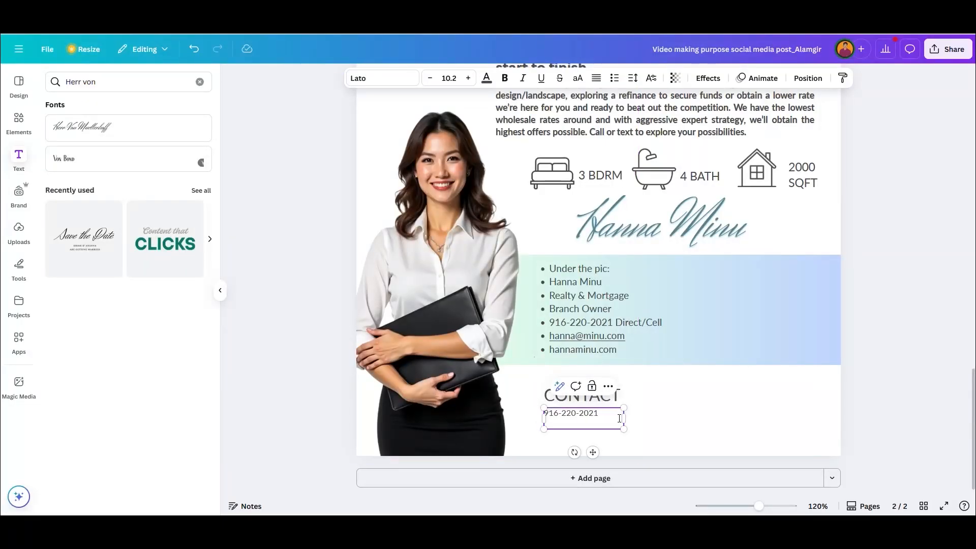
- Add the business name line under the phone number and widen the box to fit
{"action": "key", "text": "alt+Tab"}
{"action": "scroll", "coordinate": [619, 305], "scroll_direction": "down", "scroll_amount": 15}
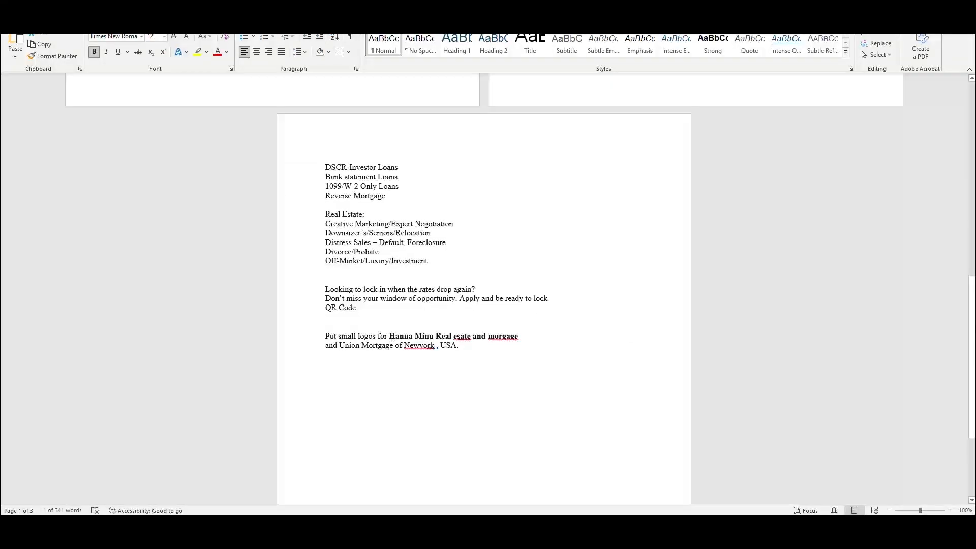
{"action": "left_click_drag", "start_coordinate": [394, 338], "coordinate": [521, 336]}
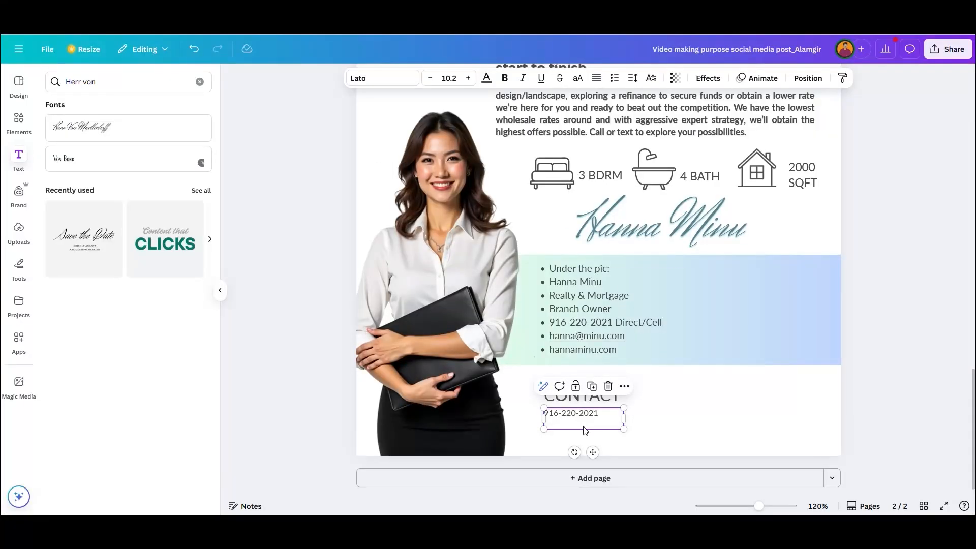
{"action": "type", "text": "Hanna Minu Real esate and morgage"}
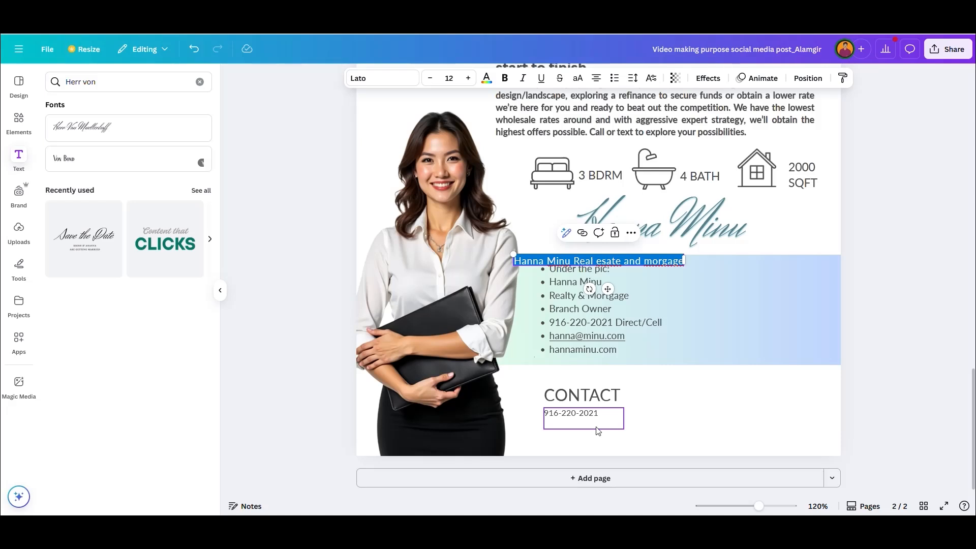
{"action": "key", "text": "ctrl+z"}
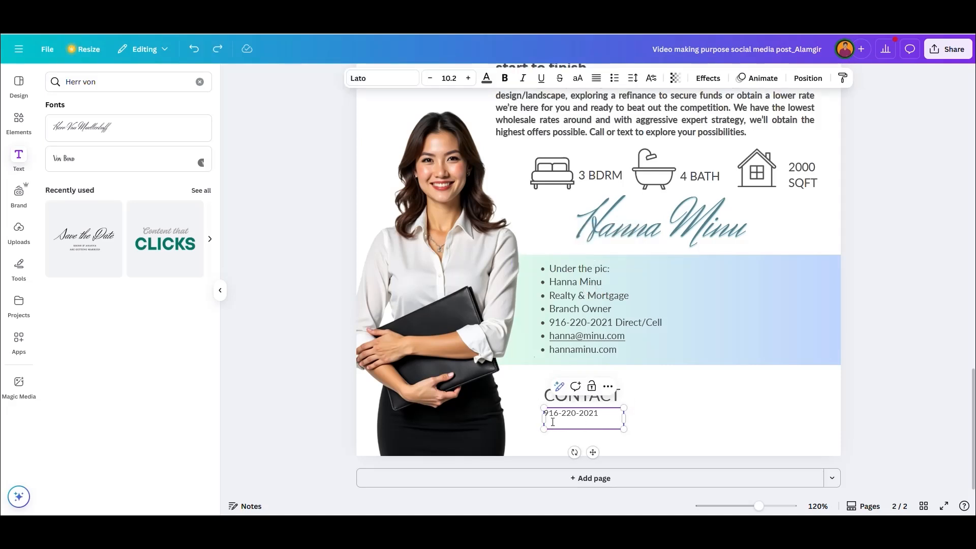
{"action": "type", "text": "Hanna Minu Real esate and morgage"}
{"action": "left_click_drag", "start_coordinate": [624, 417], "coordinate": [681, 422]}
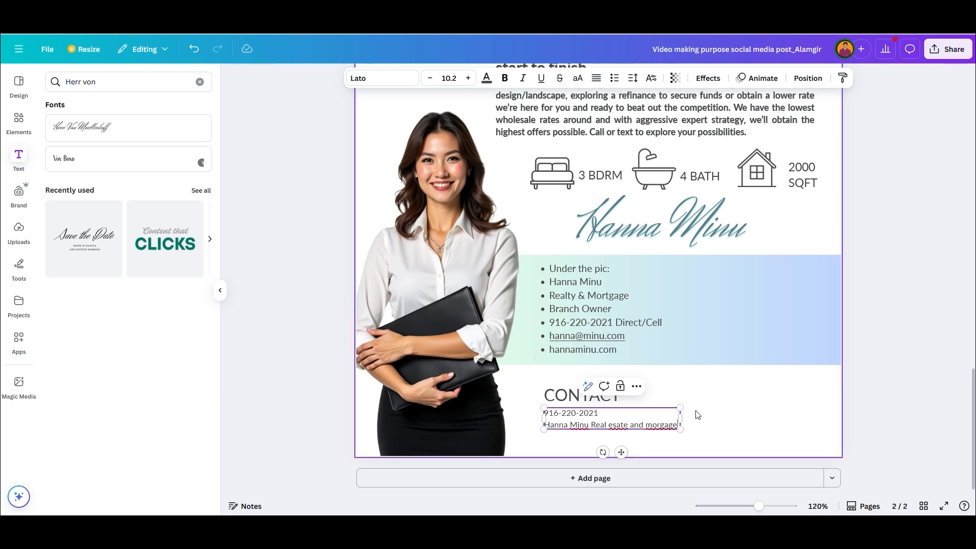
- Add the company address from Word as the third line under CONTACT
{"action": "key", "text": "alt+Tab"}
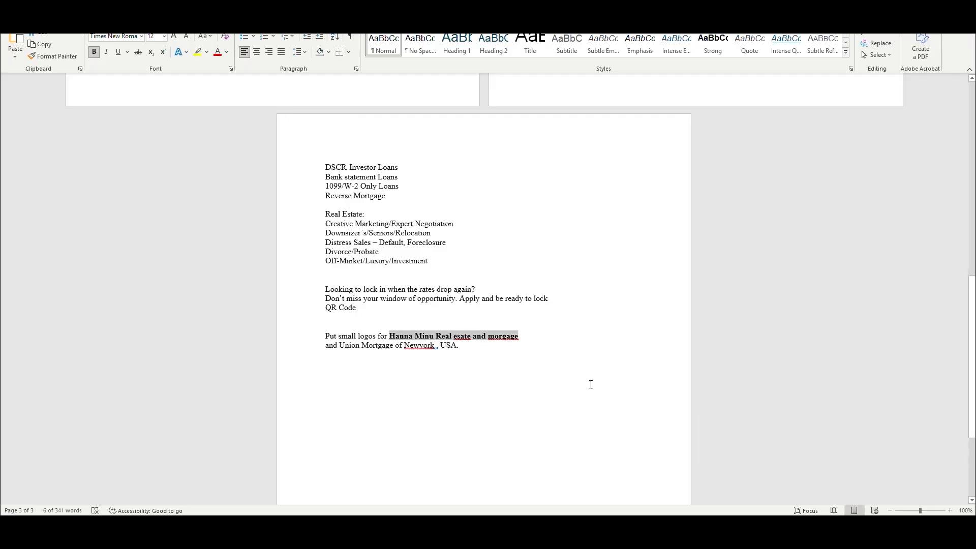
{"action": "scroll", "coordinate": [603, 375], "scroll_direction": "up", "scroll_amount": 10}
{"action": "scroll", "coordinate": [604, 374], "scroll_direction": "up", "scroll_amount": 4}
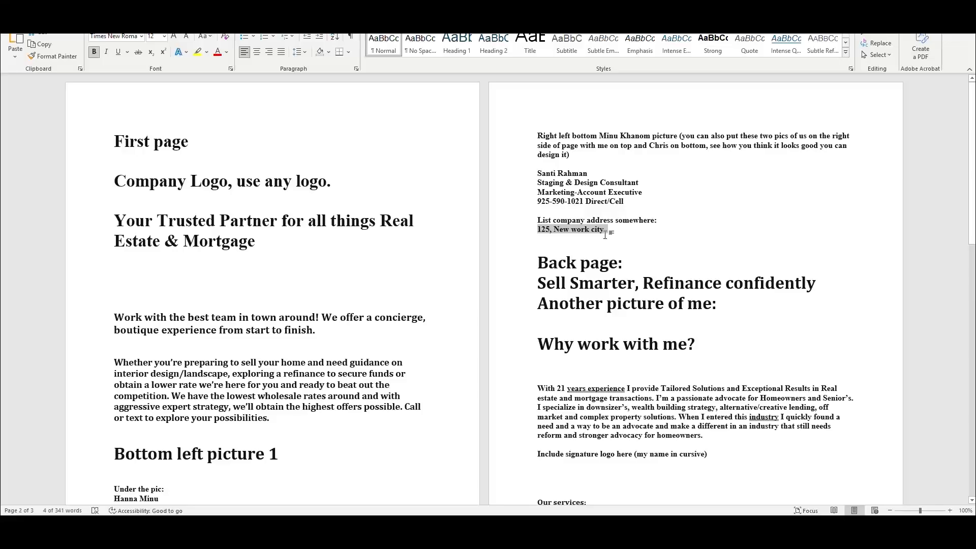
{"action": "key", "text": "alt+Tab"}
{"action": "left_click", "coordinate": [677, 424]}
{"action": "key", "text": "Return"}
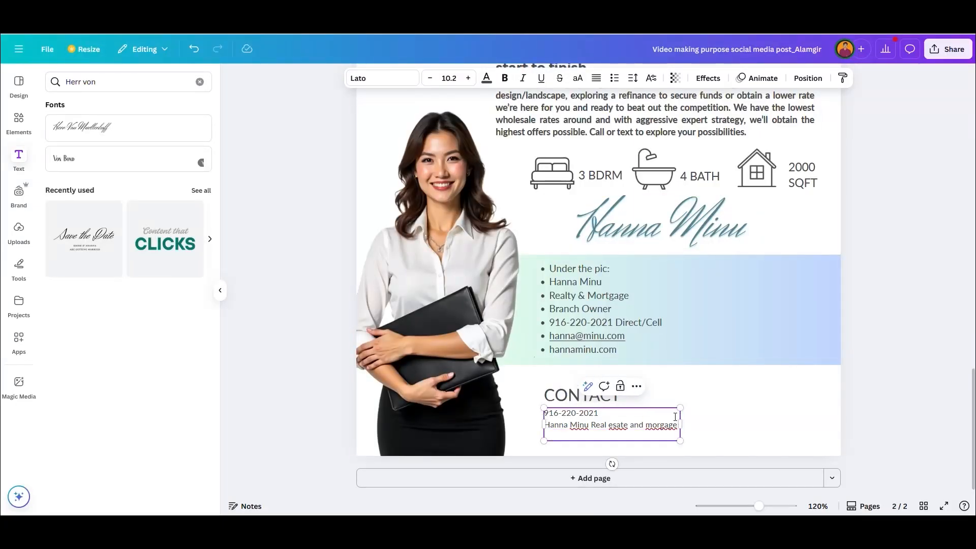
{"action": "type", "text": "125, New work city"}
- Shift the CONTACT heading and details left together and adjust the business name line's size
{"action": "left_click", "coordinate": [725, 416]}
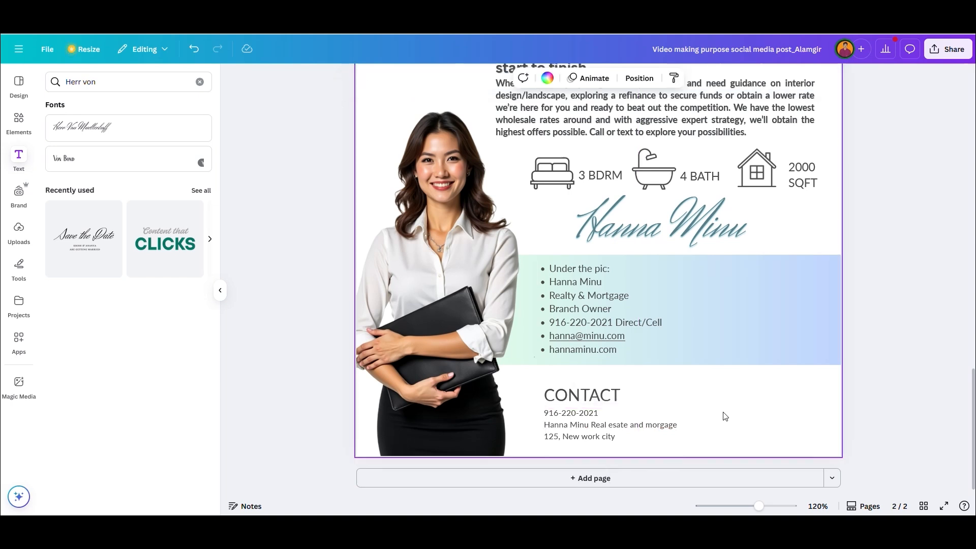
{"action": "left_click", "coordinate": [583, 398]}
{"action": "left_click", "coordinate": [582, 417], "text": "shift"}
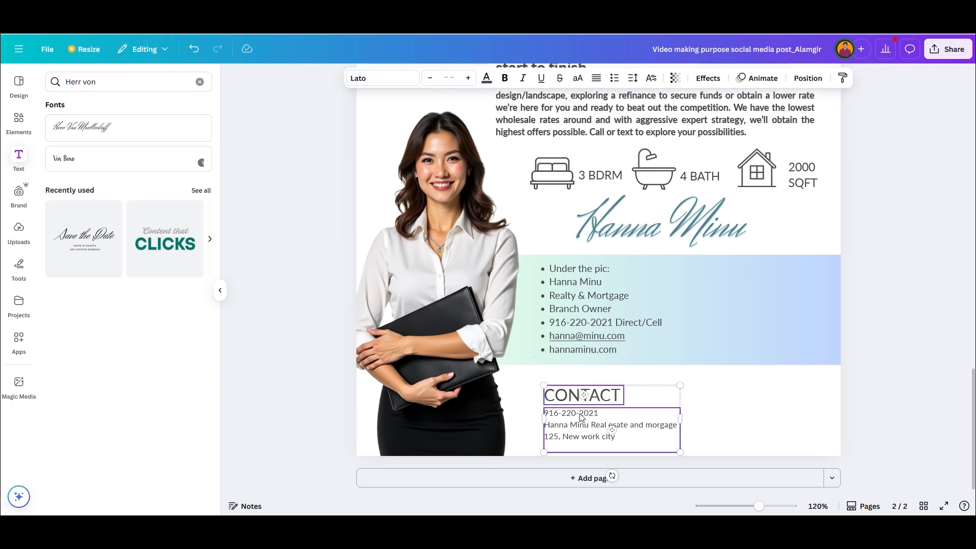
{"action": "left_click_drag", "start_coordinate": [580, 414], "coordinate": [564, 413]}
{"action": "left_click", "coordinate": [721, 404]}
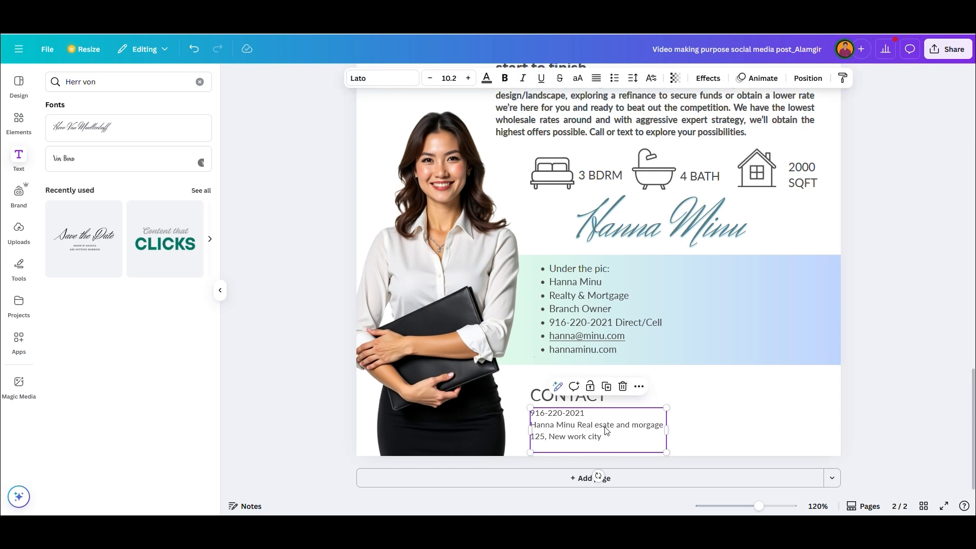
{"action": "triple_click", "coordinate": [605, 426]}
{"action": "left_click", "coordinate": [430, 78]}
{"action": "left_click", "coordinate": [429, 78]}
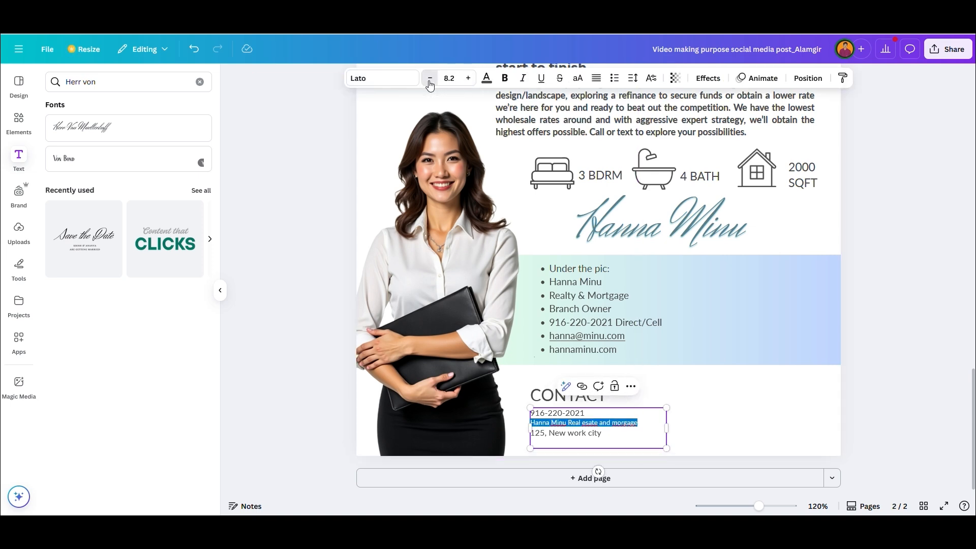
{"action": "left_click", "coordinate": [468, 78]}
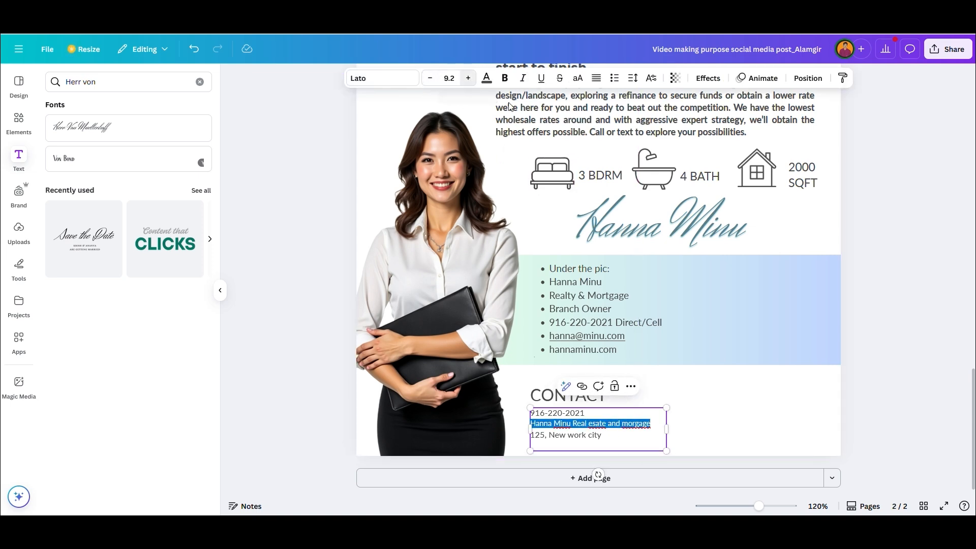
- Enlarge the CONTACT heading and colour it blue-grey #597f8b
{"action": "left_click", "coordinate": [722, 417]}
{"action": "left_click", "coordinate": [571, 401]}
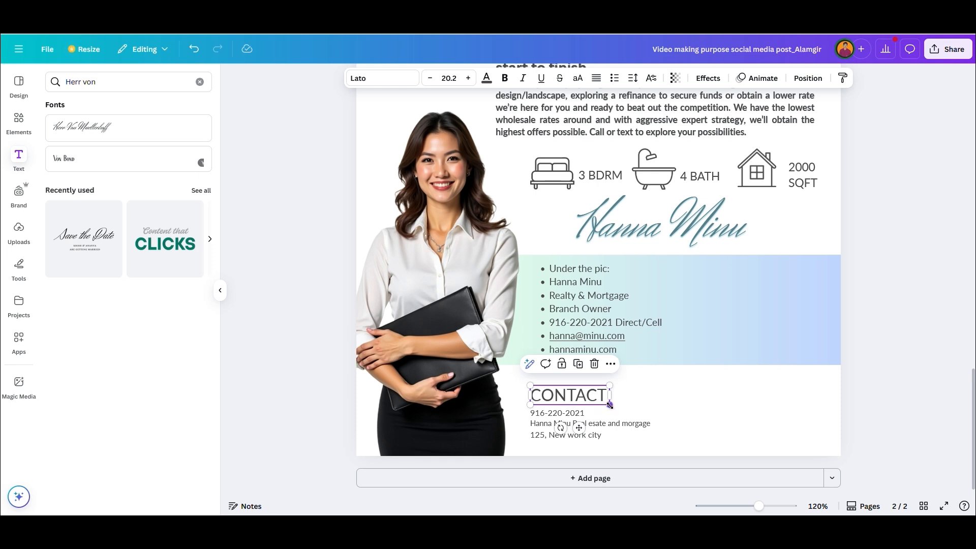
{"action": "left_click_drag", "start_coordinate": [609, 405], "coordinate": [590, 395]}
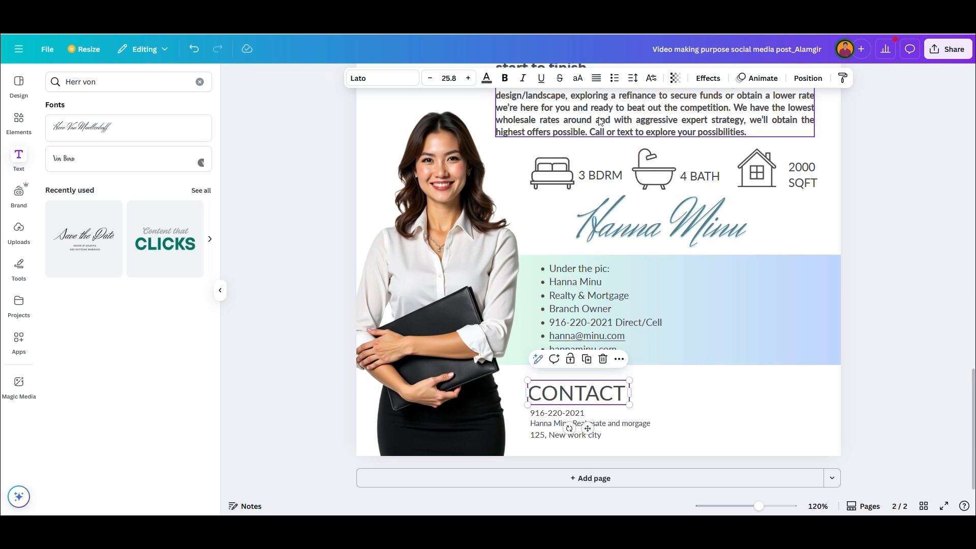
{"action": "left_click", "coordinate": [486, 77]}
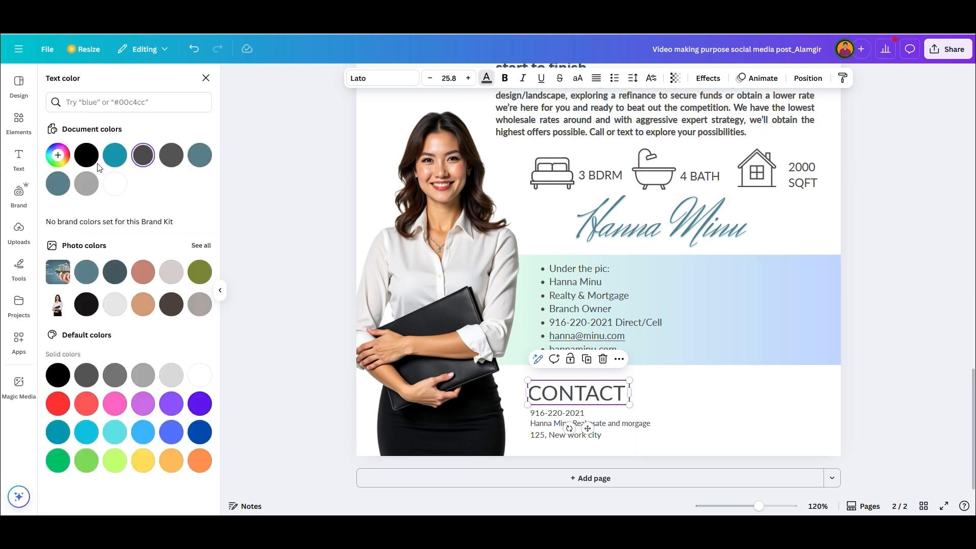
{"action": "left_click", "coordinate": [58, 184]}
- Give the CONTACT heading a Shadow effect (offset 41, direction -45, transparency 40)
{"action": "left_click", "coordinate": [708, 77]}
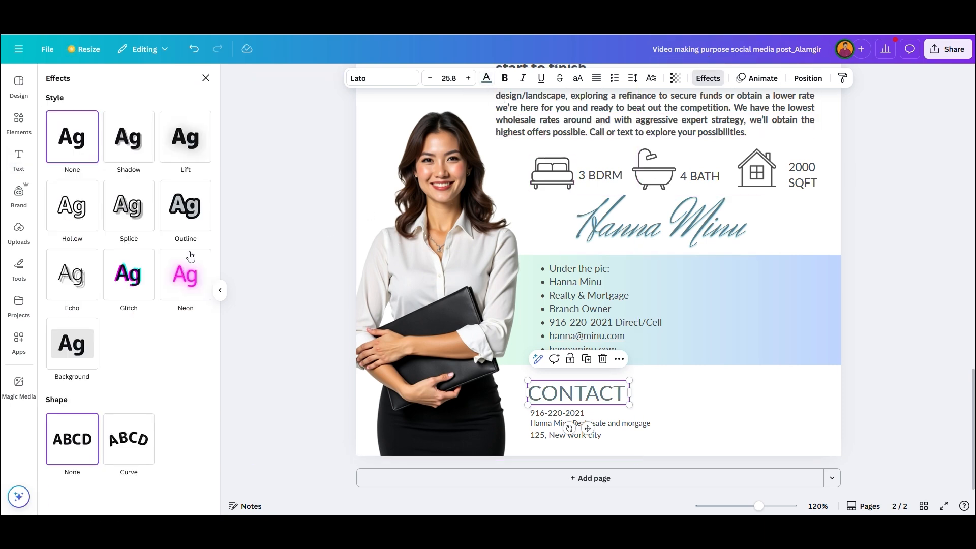
{"action": "left_click", "coordinate": [131, 146]}
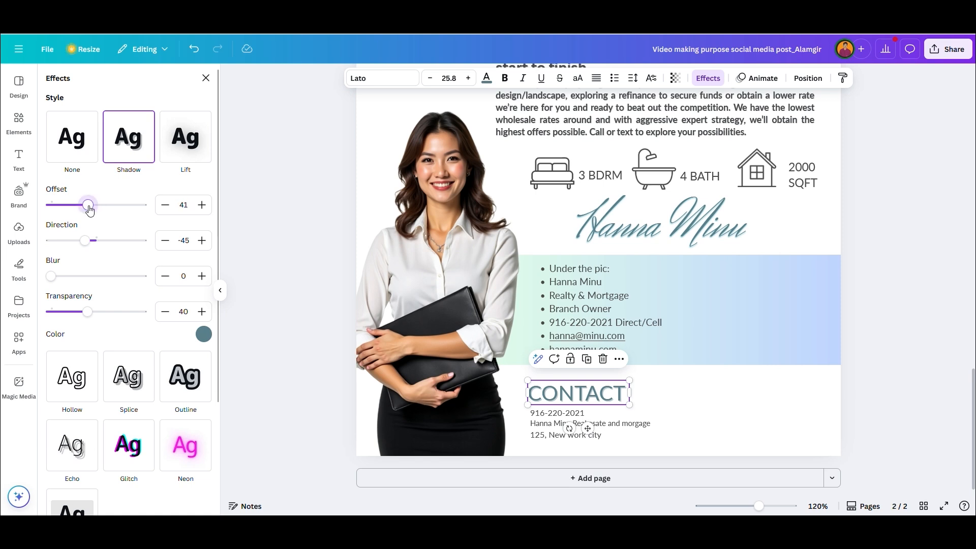
{"action": "key", "text": "Escape"}
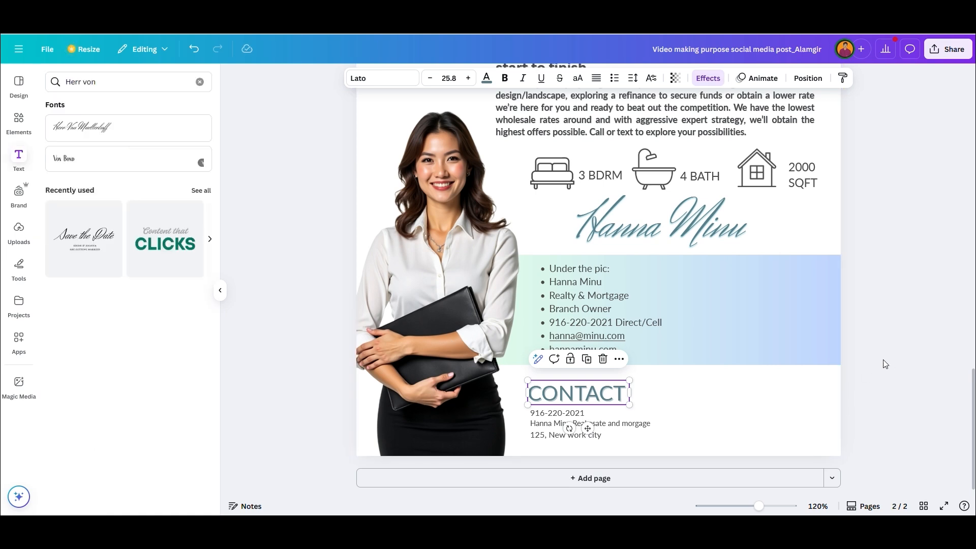
{"action": "left_click", "coordinate": [847, 365]}
{"action": "scroll", "coordinate": [822, 368], "scroll_direction": "up", "scroll_amount": 1}
{"action": "scroll", "coordinate": [822, 367], "scroll_direction": "down", "scroll_amount": 1}
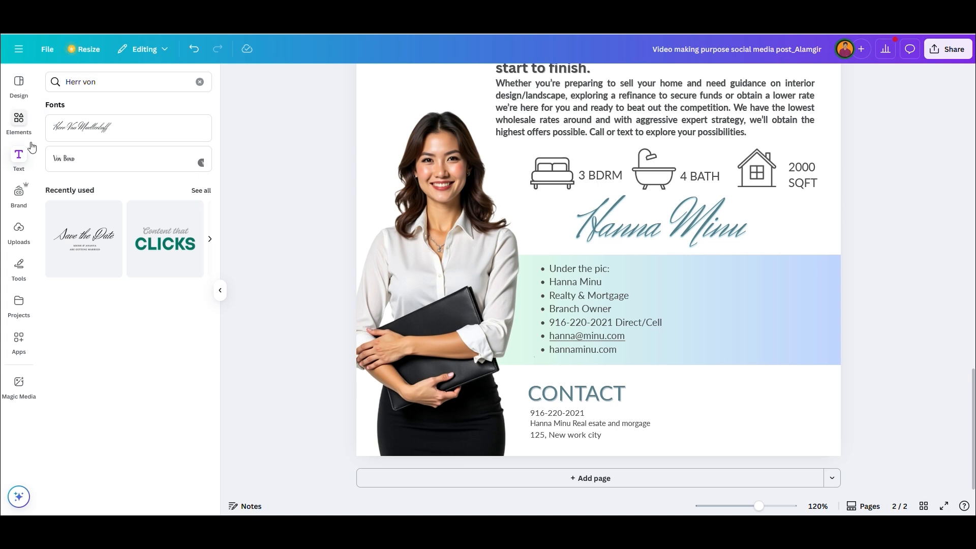
- Insert a QR code graphic and shrink it into the lower right beside the contact details
{"action": "left_click", "coordinate": [18, 122]}
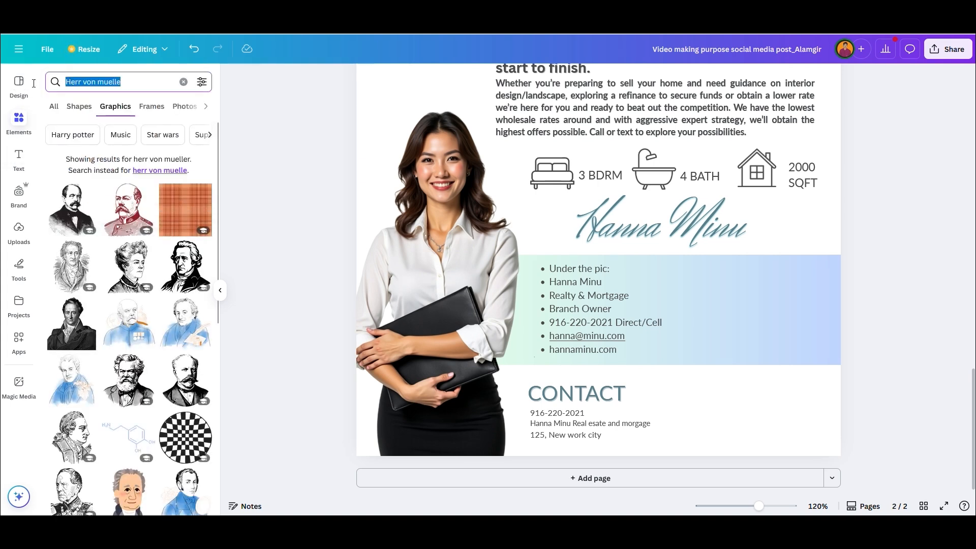
{"action": "type", "text": "QR code"}
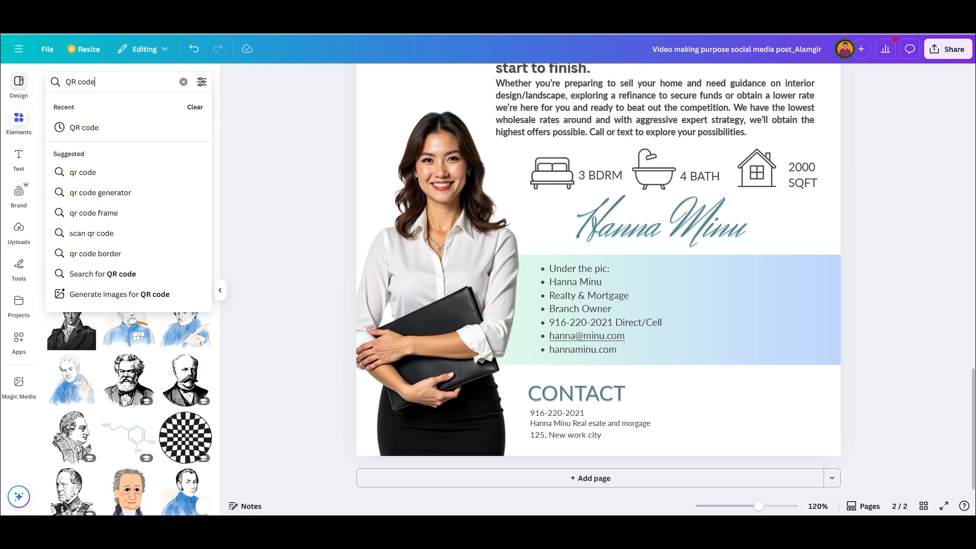
{"action": "key", "text": "Return"}
{"action": "scroll", "coordinate": [179, 236], "scroll_direction": "down", "scroll_amount": 7}
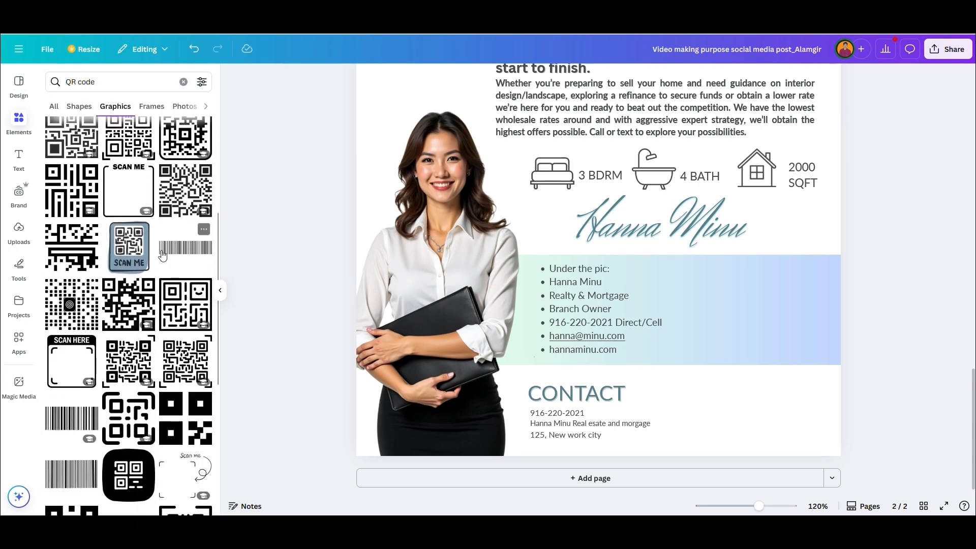
{"action": "scroll", "coordinate": [178, 236], "scroll_direction": "down", "scroll_amount": 7}
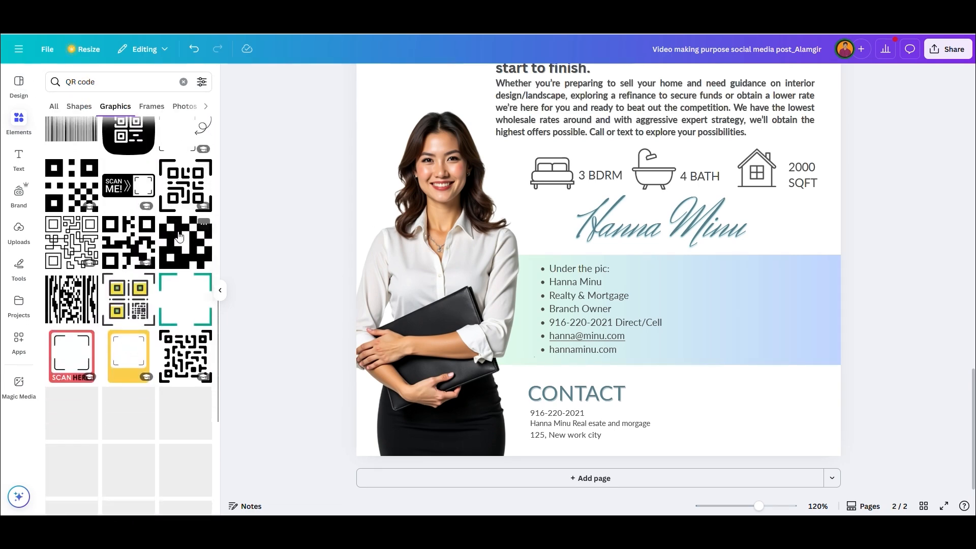
{"action": "scroll", "coordinate": [179, 235], "scroll_direction": "down", "scroll_amount": 5}
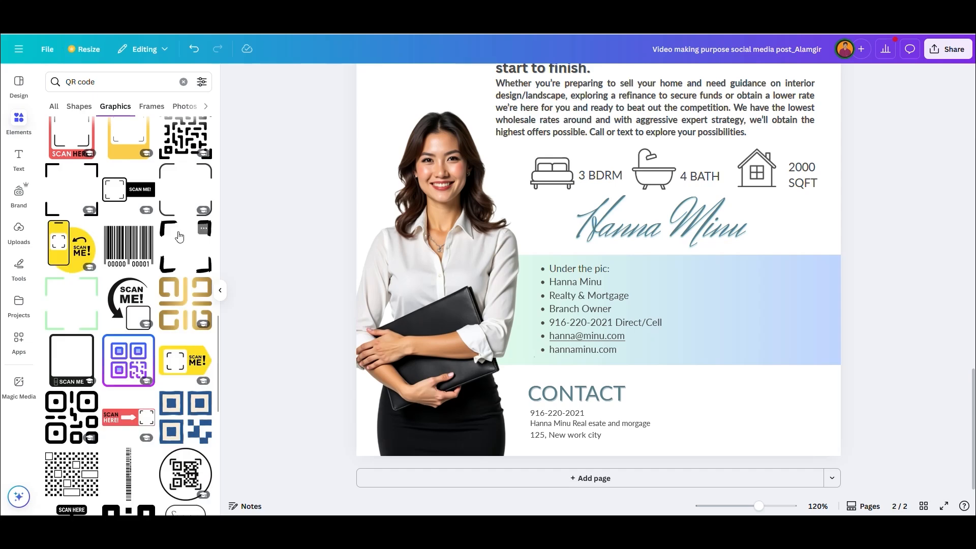
{"action": "scroll", "coordinate": [179, 236], "scroll_direction": "down", "scroll_amount": 6}
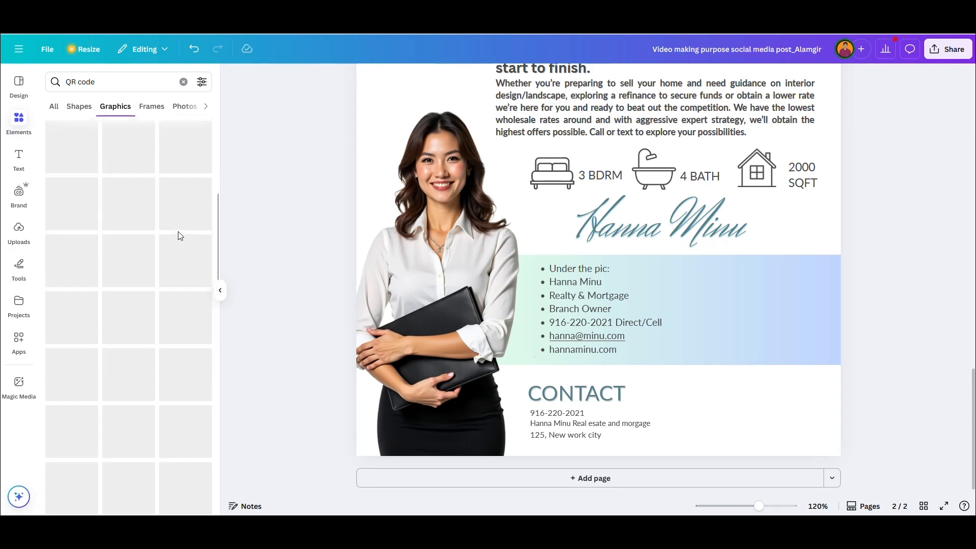
{"action": "left_click", "coordinate": [159, 259]}
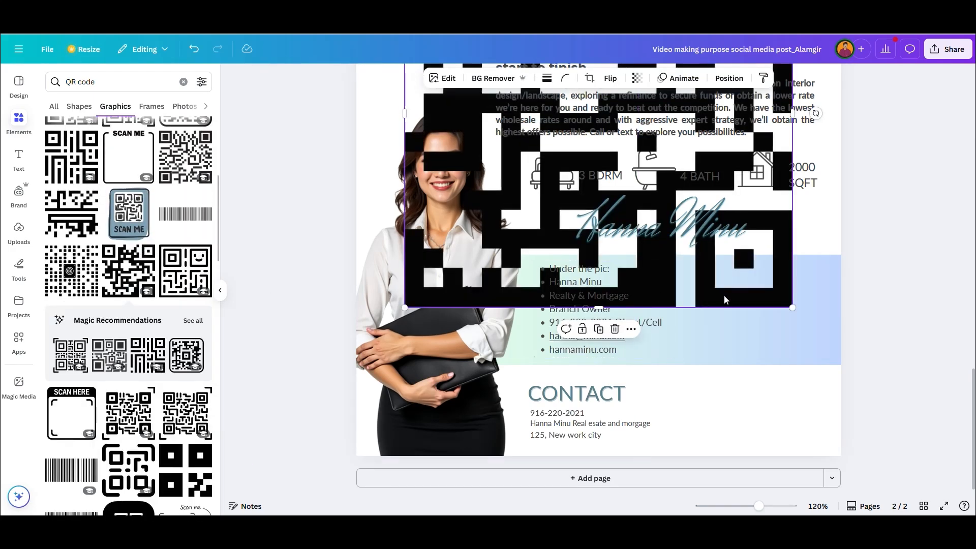
{"action": "left_click_drag", "start_coordinate": [754, 306], "coordinate": [498, 192]}
{"action": "left_click_drag", "start_coordinate": [483, 127], "coordinate": [743, 346]}
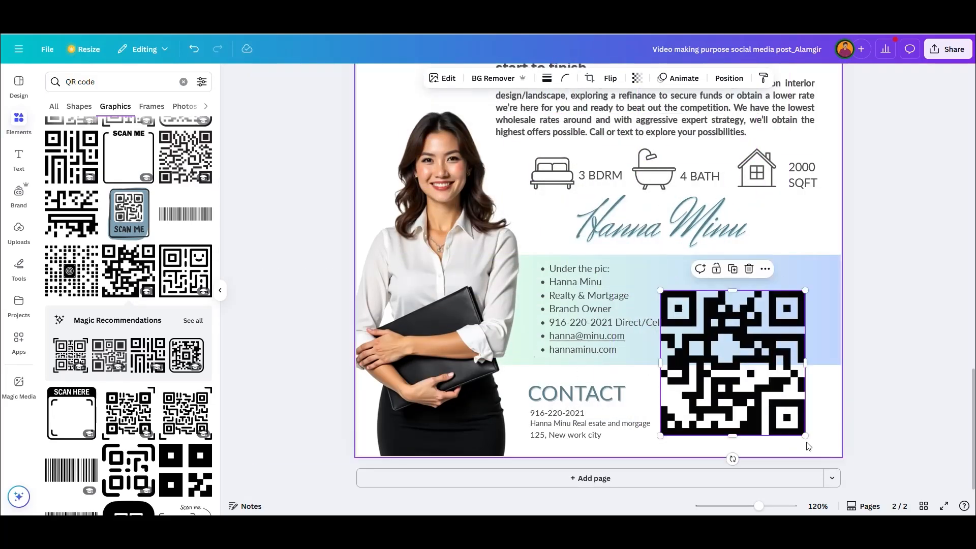
{"action": "mouse_move", "coordinate": [806, 436]}
{"action": "left_mouse_down"}
{"action": "mouse_move", "coordinate": [711, 342]}
{"action": "mouse_move", "coordinate": [796, 428]}
{"action": "left_mouse_up"}
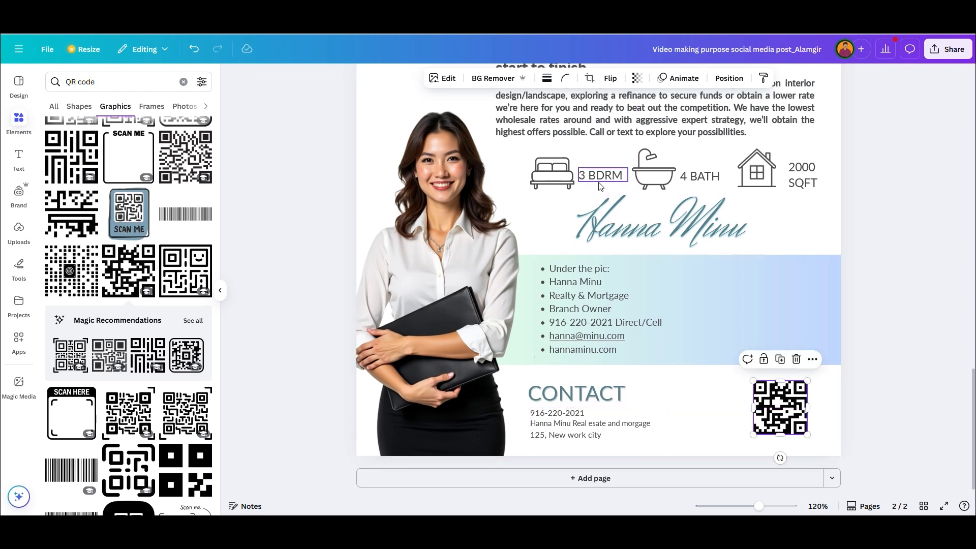
- Caption the QR code 'SCAN QR CODE' on one line beneath it
{"action": "left_click_drag", "start_coordinate": [599, 186], "coordinate": [778, 445]}
{"action": "double_click", "coordinate": [781, 445]}
{"action": "type", "text": "SCAN"}
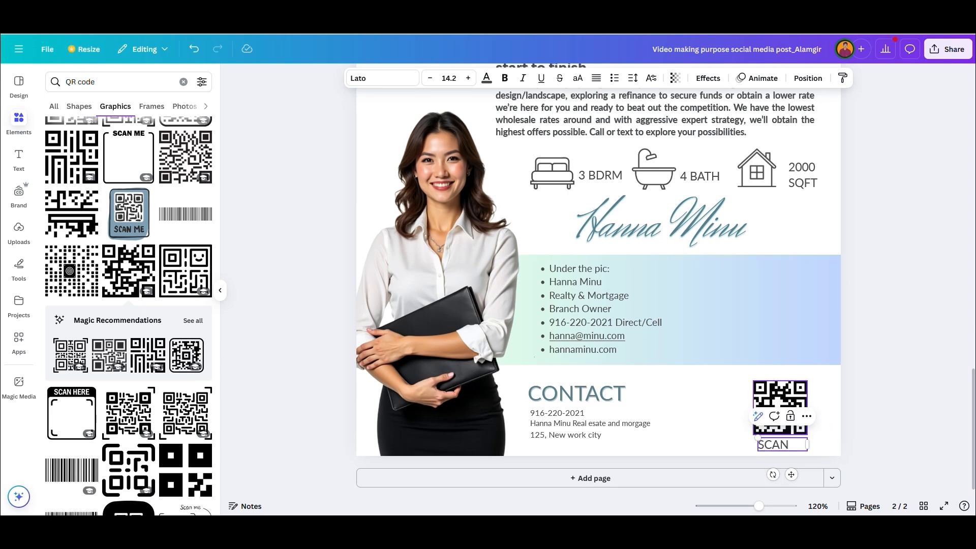
{"action": "type", "text": " QR"}
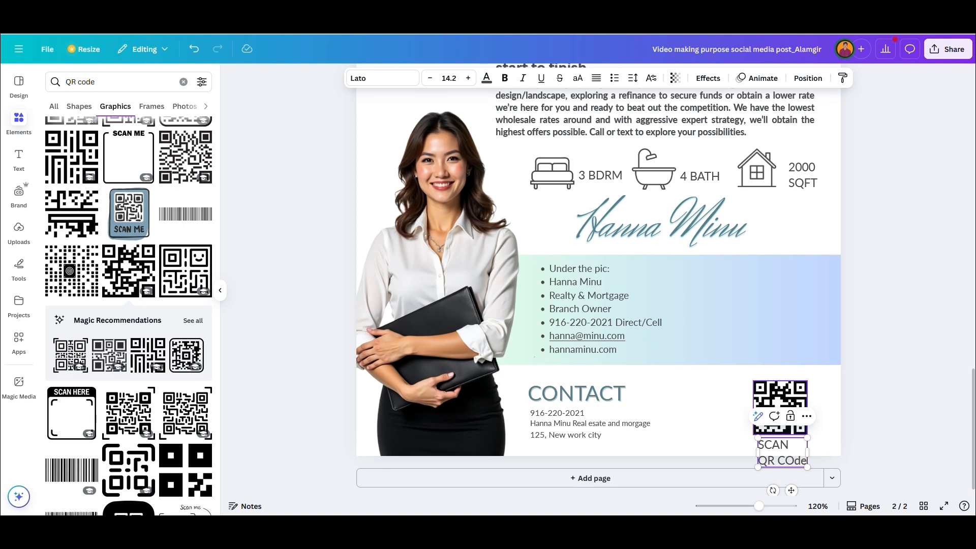
{"action": "type", "text": " CODE"}
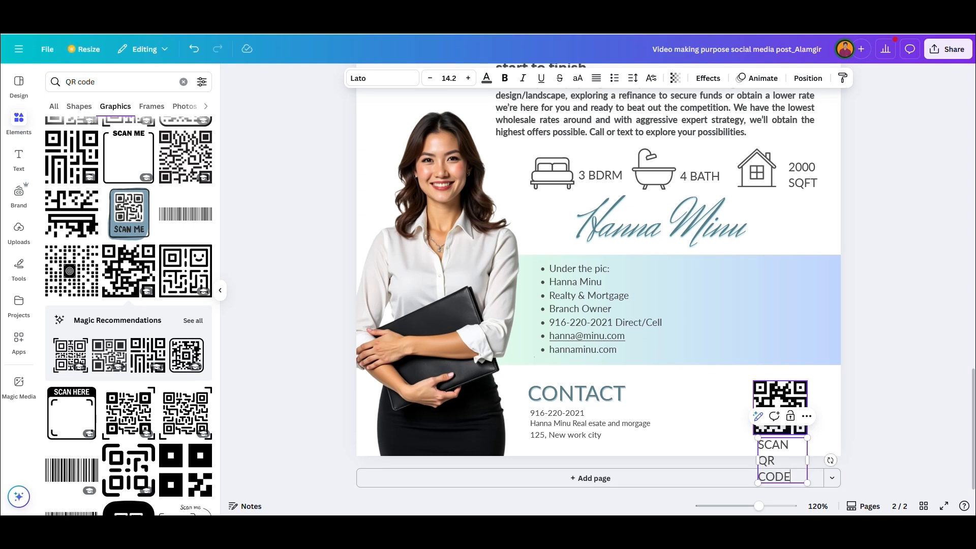
{"action": "left_click_drag", "start_coordinate": [808, 461], "coordinate": [860, 445]}
- Add the uploaded marble image and stretch it across page 2 below the banner
{"action": "scroll", "coordinate": [678, 435], "scroll_direction": "down", "scroll_amount": 5}
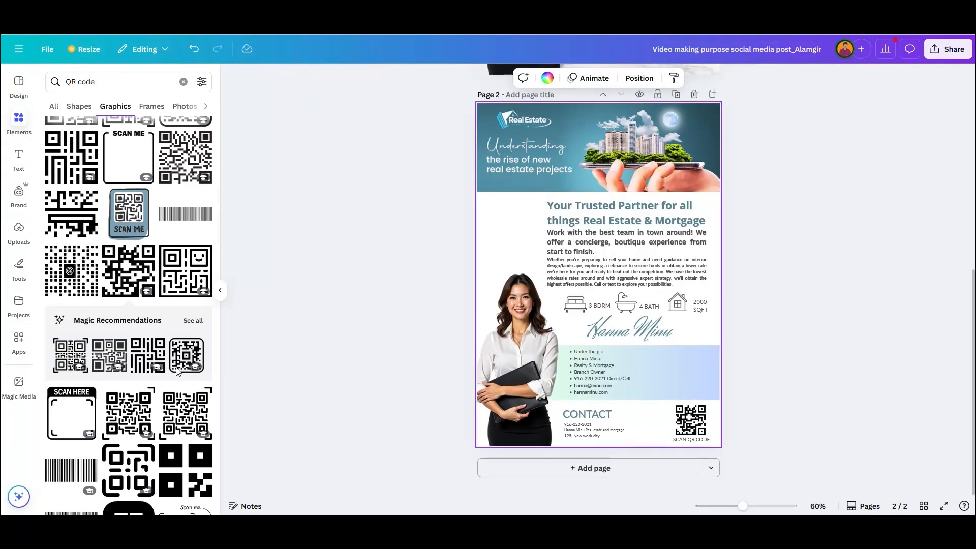
{"action": "left_click", "coordinate": [18, 232]}
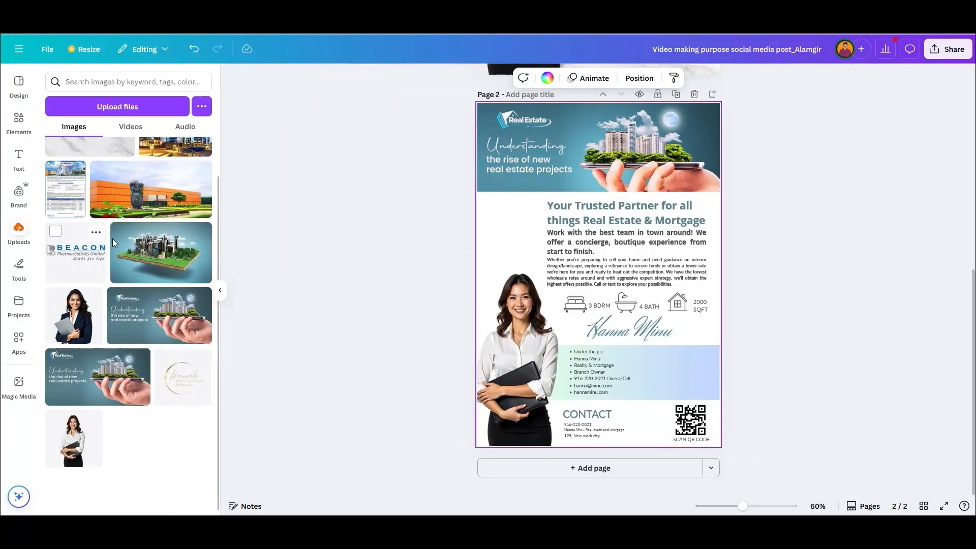
{"action": "left_click", "coordinate": [105, 148]}
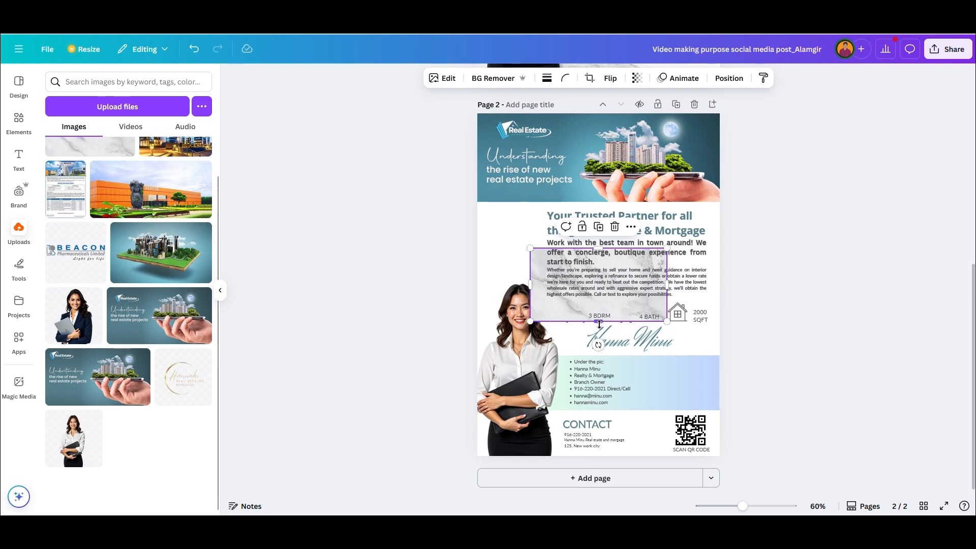
{"action": "left_click_drag", "start_coordinate": [600, 322], "coordinate": [609, 457]}
{"action": "left_click_drag", "start_coordinate": [531, 249], "coordinate": [442, 196]}
{"action": "left_click_drag", "start_coordinate": [667, 313], "coordinate": [719, 313]}
- Send the marble image behind all content and set its transparency to 55
{"action": "right_click", "coordinate": [504, 247]}
{"action": "mouse_move", "coordinate": [560, 299]}
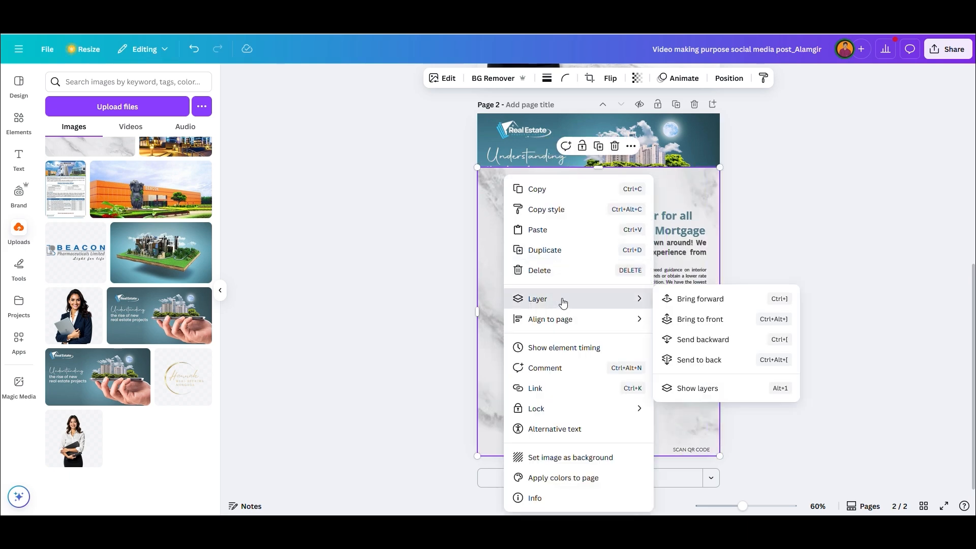
{"action": "left_click", "coordinate": [710, 361]}
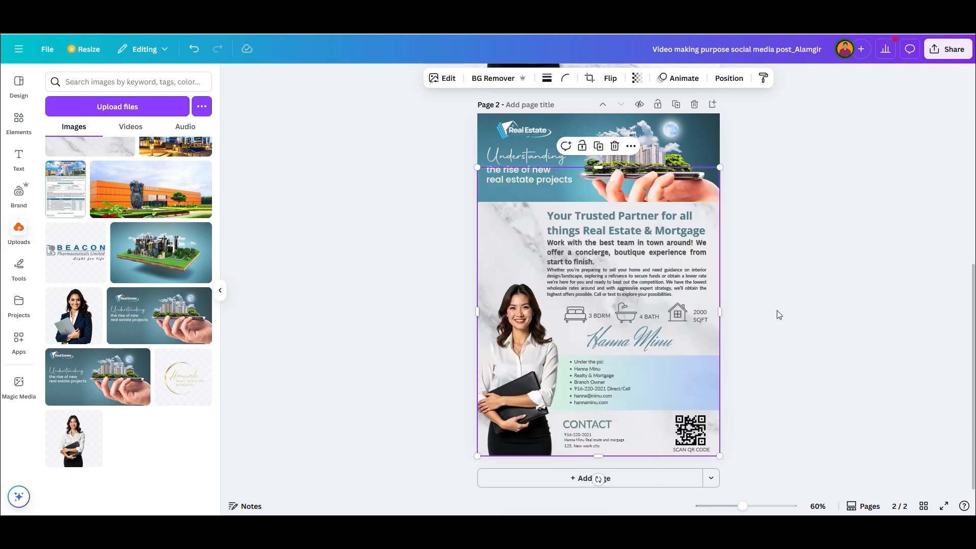
{"action": "left_click", "coordinate": [636, 77]}
{"action": "left_click_drag", "start_coordinate": [658, 125], "coordinate": [629, 123]}
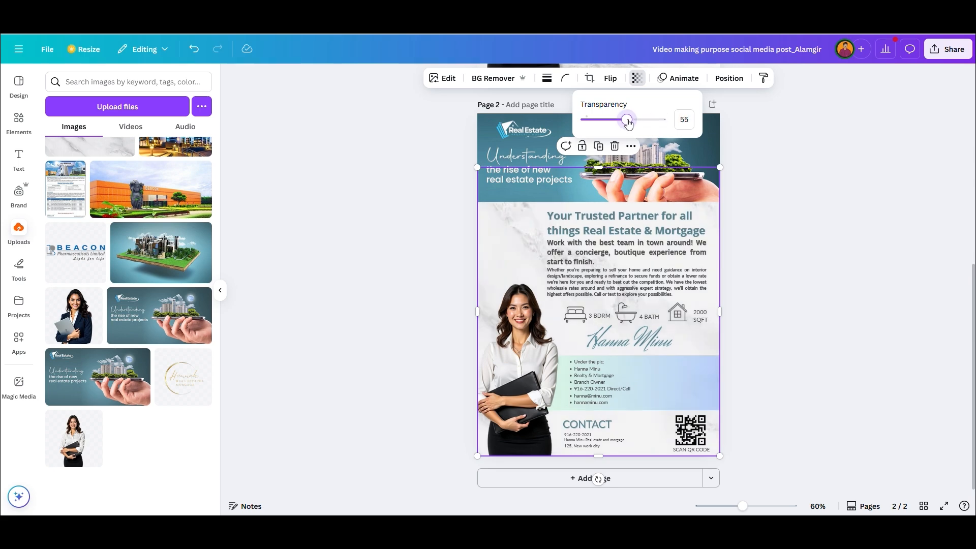
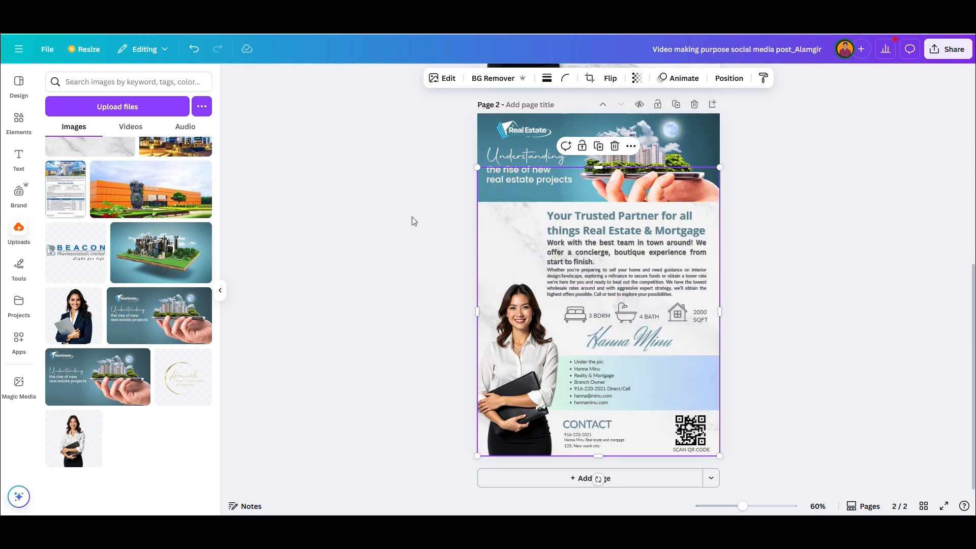
- Search the elements library for 'shape' and add the teal arrow to page 2
{"action": "scroll", "coordinate": [441, 228], "scroll_direction": "up", "scroll_amount": 5}
{"action": "scroll", "coordinate": [437, 229], "scroll_direction": "up", "scroll_amount": 2}
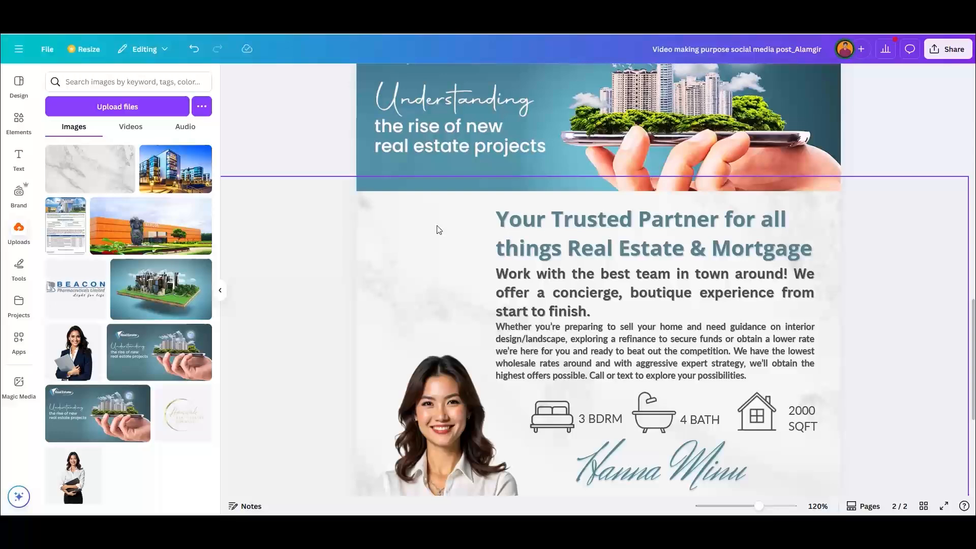
{"action": "left_click", "coordinate": [19, 121]}
{"action": "left_click", "coordinate": [122, 82]}
{"action": "type", "text": "sha"}
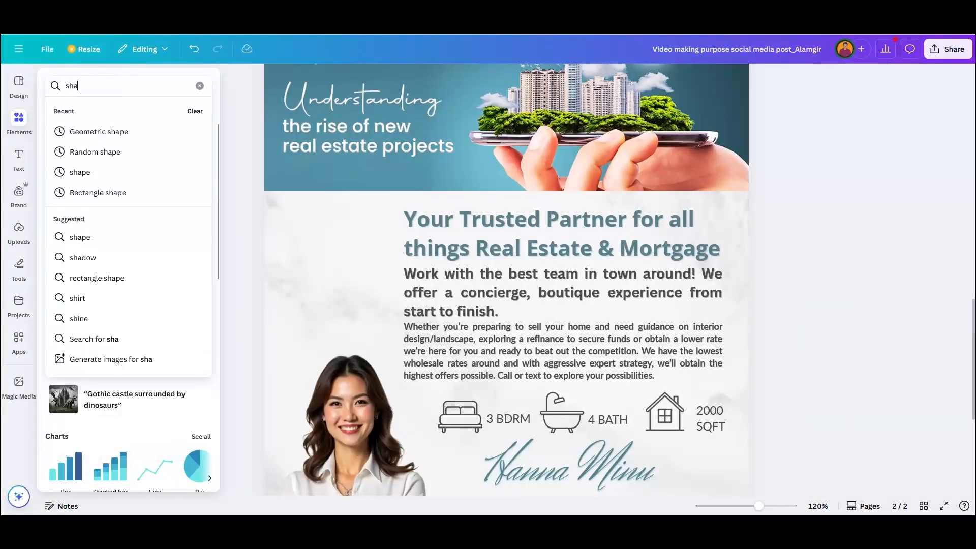
{"action": "type", "text": "pe"}
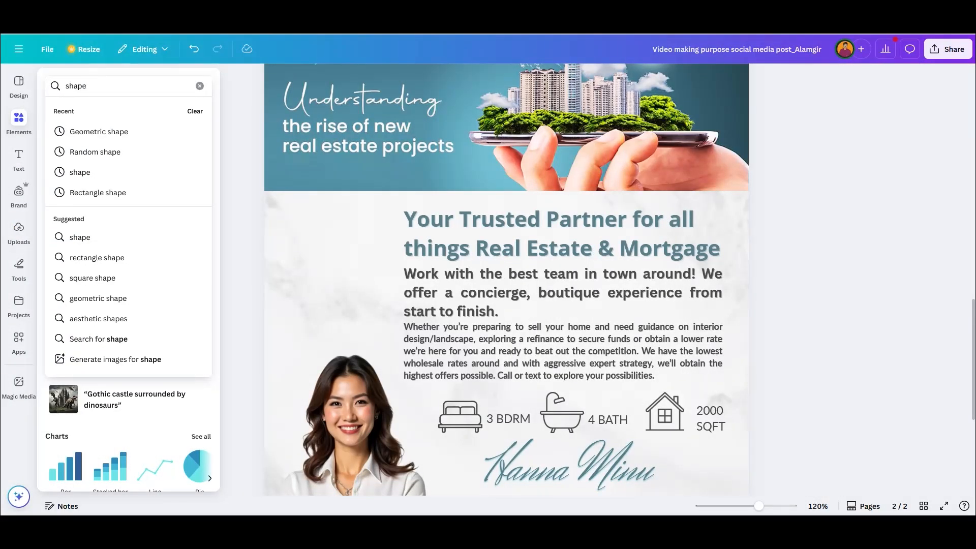
{"action": "key", "text": "Return"}
{"action": "left_click", "coordinate": [190, 198]}
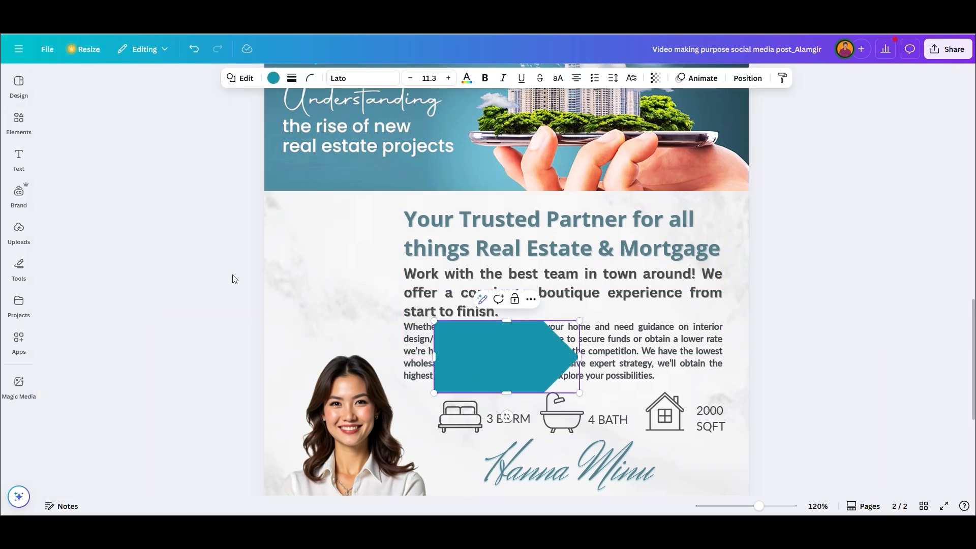
- Move the arrow beside the headline, rotate it about 92° to point down, and widen it into a ribbon
{"action": "left_click_drag", "start_coordinate": [470, 364], "coordinate": [309, 247]}
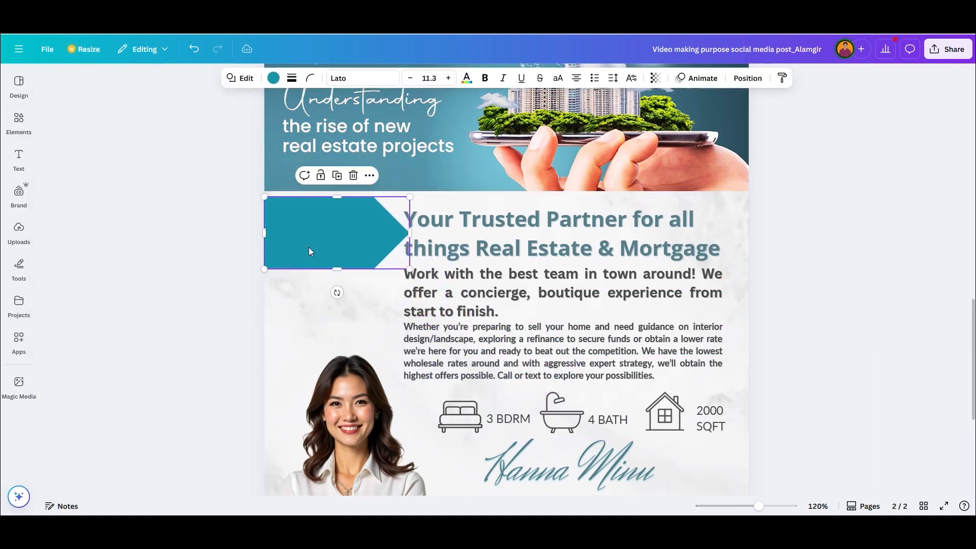
{"action": "left_click_drag", "start_coordinate": [337, 296], "coordinate": [168, 238]}
{"action": "left_click_drag", "start_coordinate": [298, 233], "coordinate": [339, 241]}
{"action": "scroll", "coordinate": [235, 253], "scroll_direction": "down", "scroll_amount": 5}
{"action": "scroll", "coordinate": [296, 312], "scroll_direction": "down", "scroll_amount": 3}
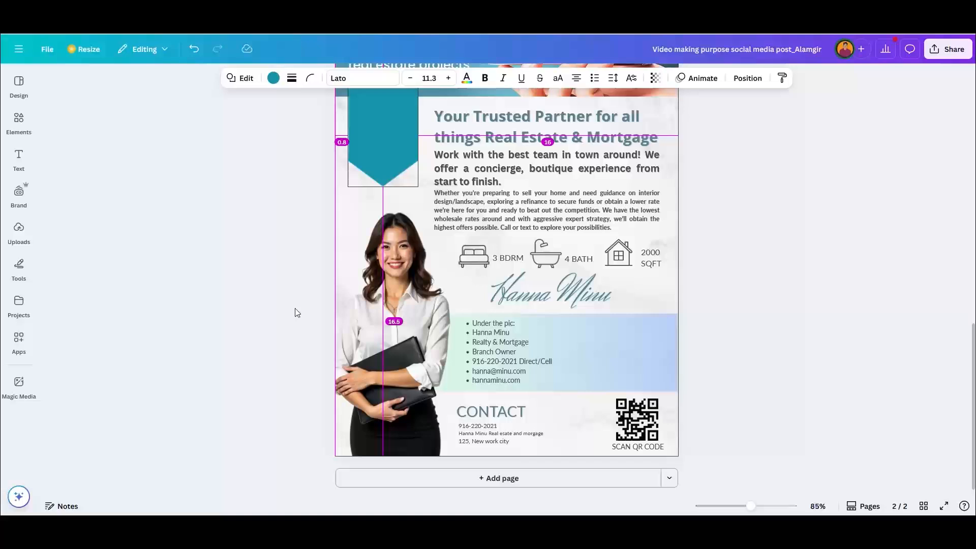
- Enlarge the woman's photo slightly and shift it a little left
{"action": "left_click", "coordinate": [398, 281]}
{"action": "left_click_drag", "start_coordinate": [530, 188], "coordinate": [546, 171]}
{"action": "left_click_drag", "start_coordinate": [412, 271], "coordinate": [405, 271]}
- Give the photo a drop shadow with blur 17, angle 61 and distance 12
{"action": "left_click", "coordinate": [341, 78]}
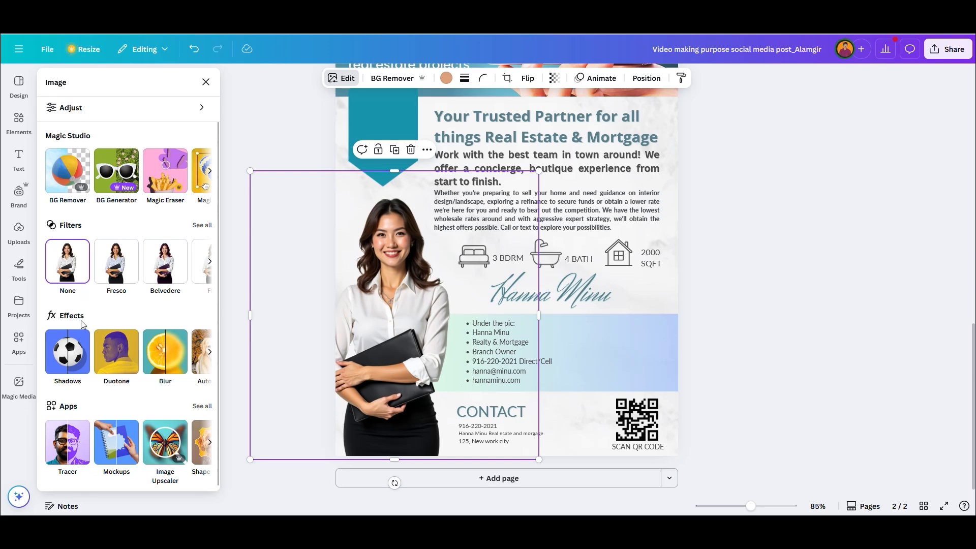
{"action": "left_click", "coordinate": [69, 353]}
{"action": "left_click", "coordinate": [126, 223]}
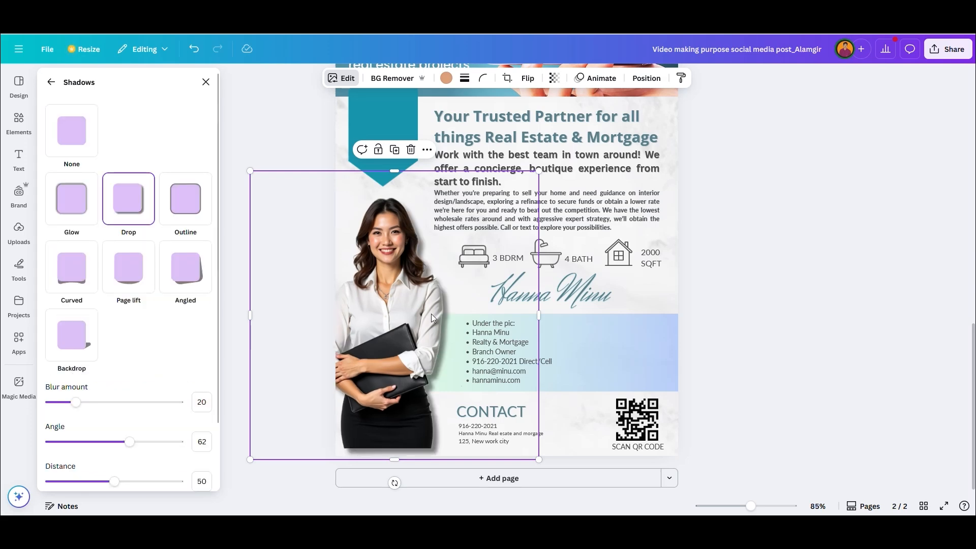
{"action": "mouse_move", "coordinate": [81, 403]}
{"action": "left_mouse_down"}
{"action": "mouse_move", "coordinate": [71, 402]}
{"action": "mouse_move", "coordinate": [94, 402]}
{"action": "mouse_move", "coordinate": [73, 403]}
{"action": "left_mouse_up"}
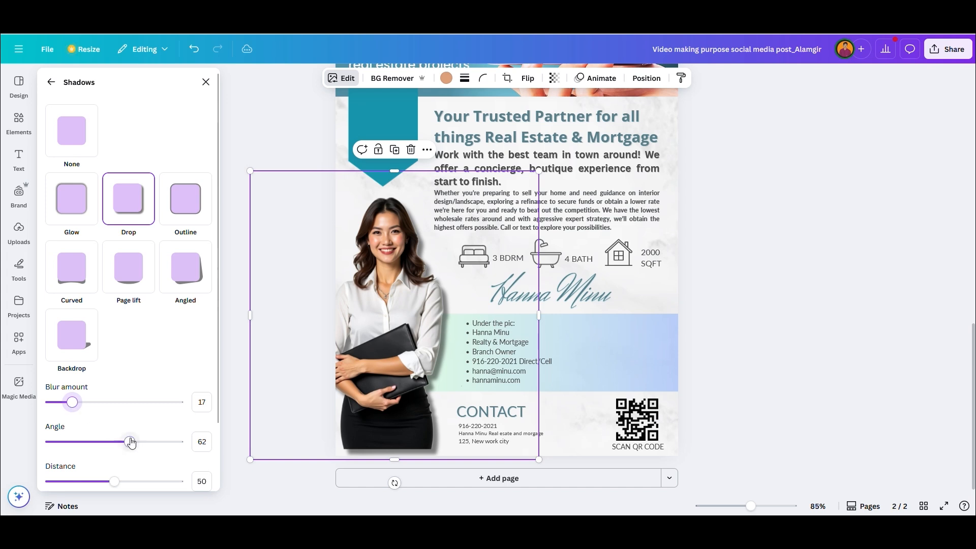
{"action": "left_click_drag", "start_coordinate": [131, 442], "coordinate": [115, 442]}
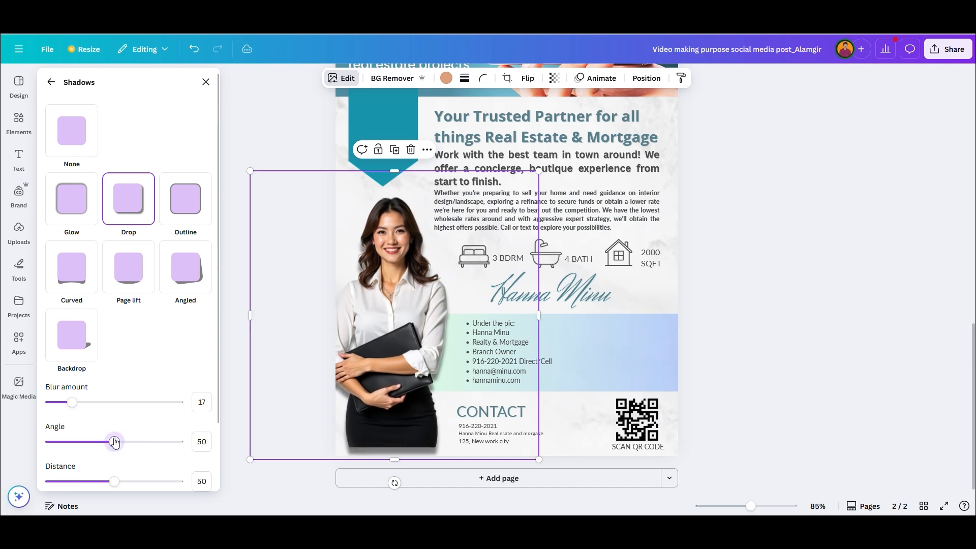
{"action": "left_click_drag", "start_coordinate": [112, 481], "coordinate": [69, 482]}
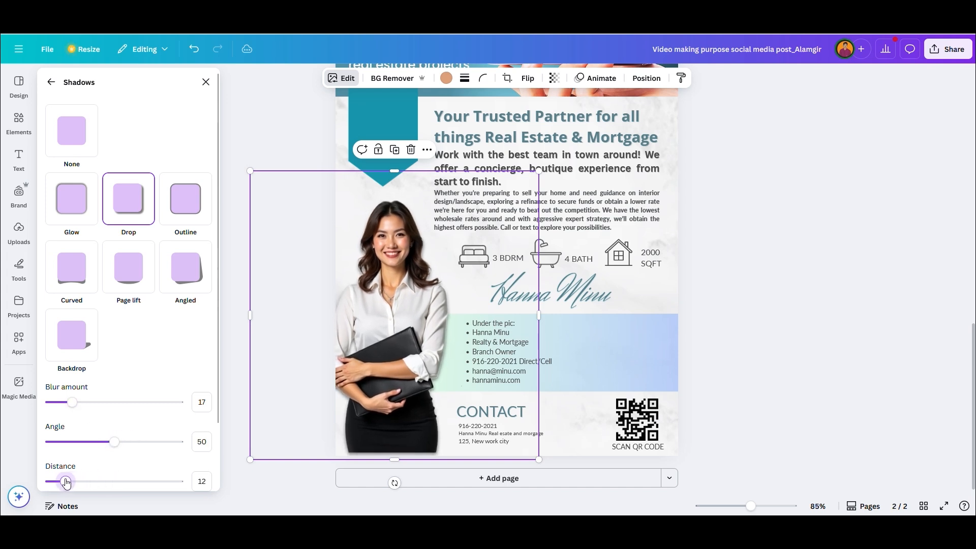
{"action": "left_click_drag", "start_coordinate": [114, 442], "coordinate": [129, 442]}
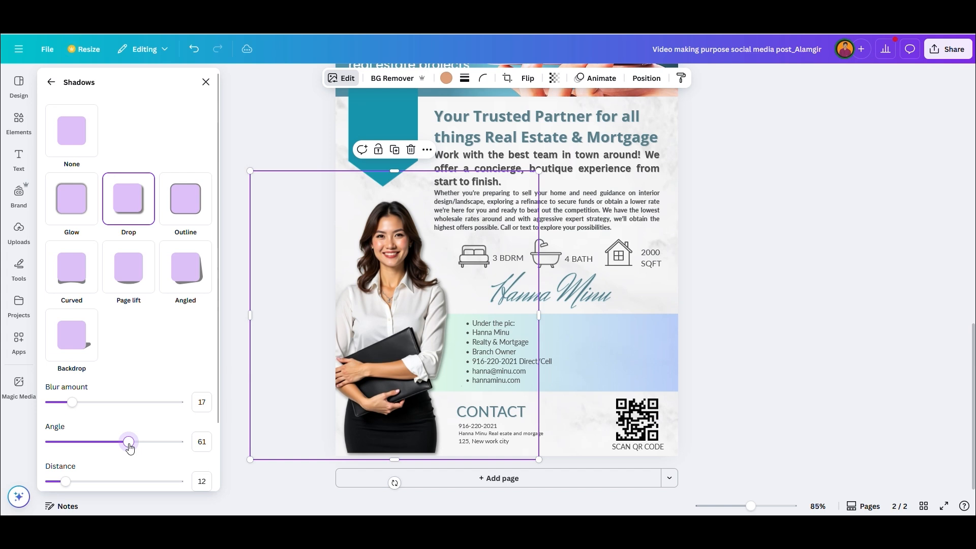
{"action": "left_click", "coordinate": [768, 409]}
- Nudge the photo slightly into its final position
{"action": "left_click", "coordinate": [730, 322]}
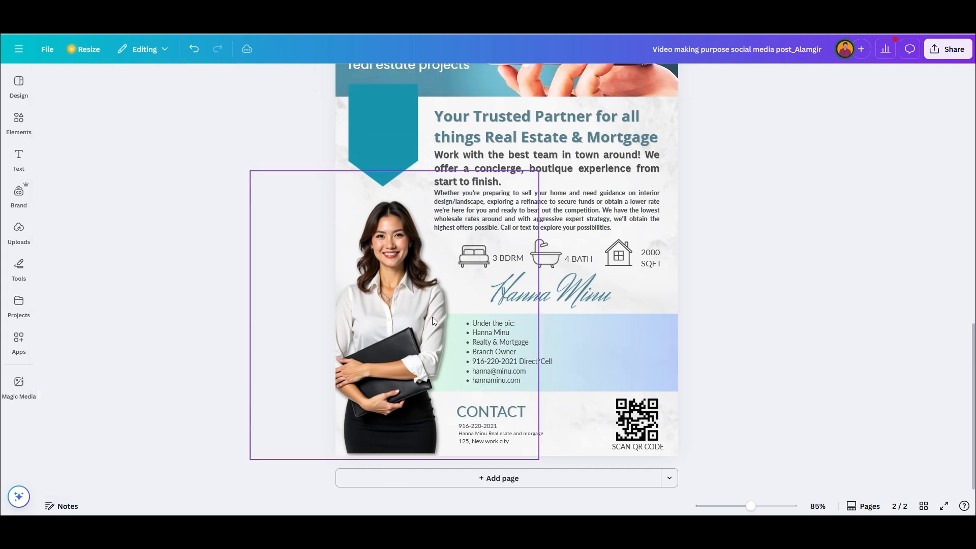
{"action": "left_click", "coordinate": [403, 316]}
{"action": "mouse_move", "coordinate": [403, 319]}
{"action": "left_mouse_down"}
{"action": "mouse_move", "coordinate": [400, 331]}
{"action": "mouse_move", "coordinate": [400, 317]}
{"action": "mouse_move", "coordinate": [410, 321]}
{"action": "left_mouse_up"}
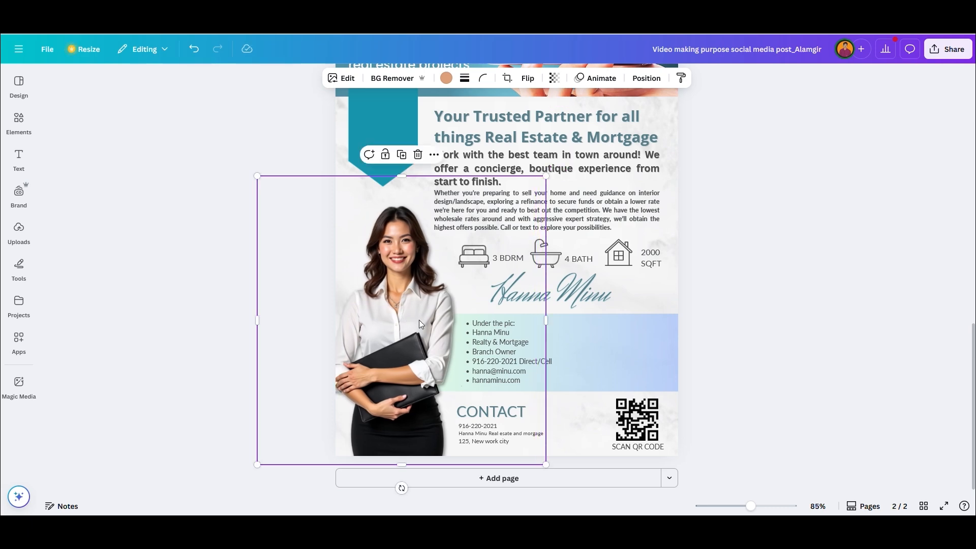
- Send the teal ribbon to the back, behind the text
{"action": "left_click", "coordinate": [785, 307]}
{"action": "scroll", "coordinate": [405, 112], "scroll_direction": "up", "scroll_amount": 3, "text": "ctrl"}
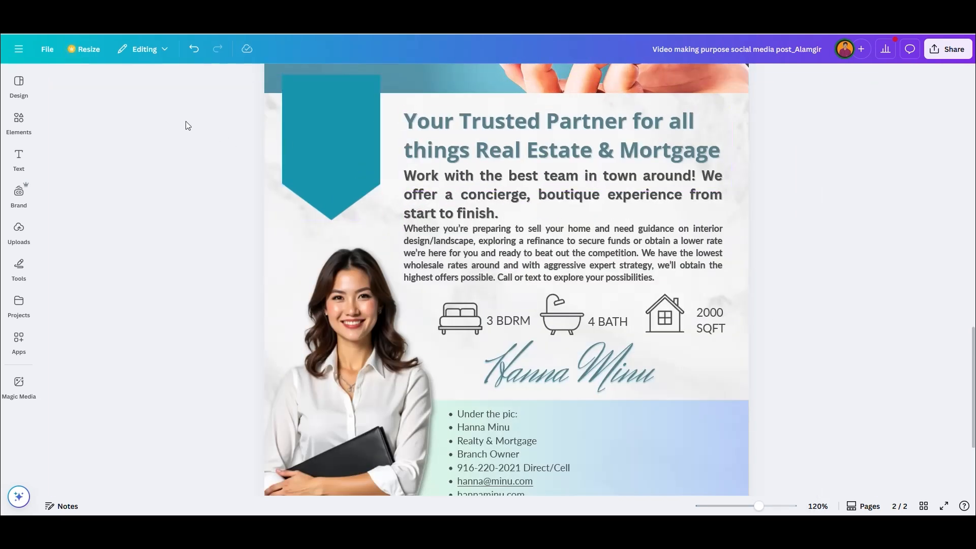
{"action": "scroll", "coordinate": [198, 138], "scroll_direction": "down", "scroll_amount": 3}
{"action": "scroll", "coordinate": [331, 241], "scroll_direction": "up", "scroll_amount": 7}
{"action": "scroll", "coordinate": [347, 270], "scroll_direction": "down", "scroll_amount": 2}
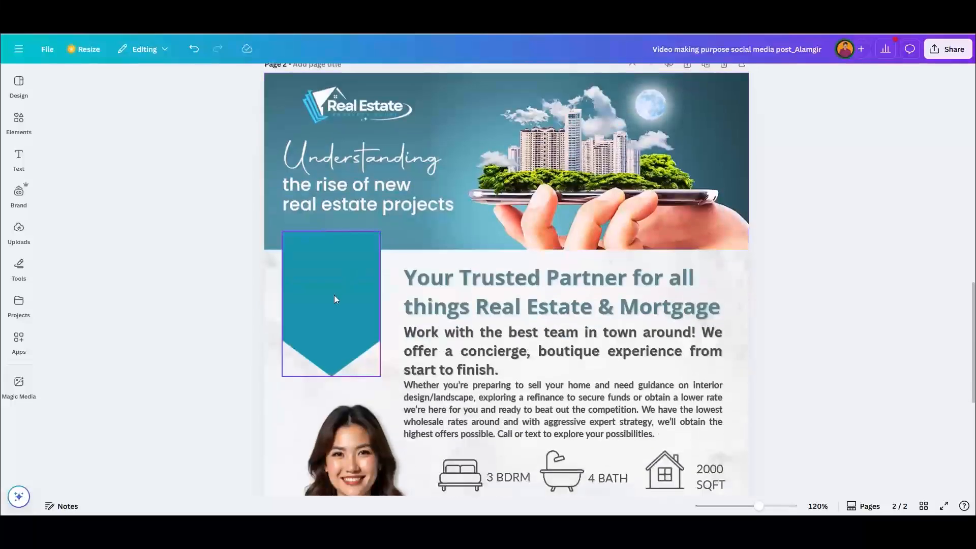
{"action": "left_click", "coordinate": [339, 297]}
{"action": "right_click", "coordinate": [341, 298]}
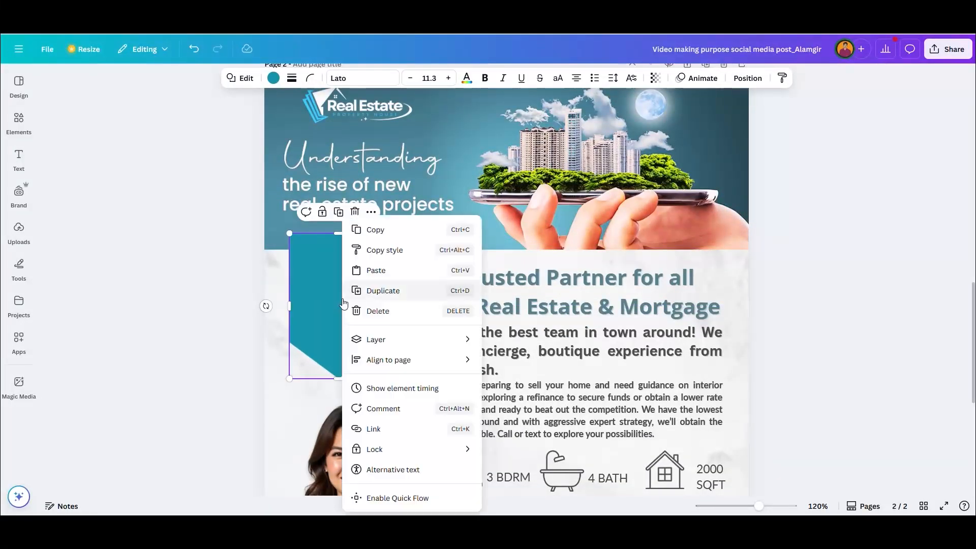
{"action": "mouse_move", "coordinate": [380, 344]}
{"action": "left_click", "coordinate": [527, 400]}
- Recolour the ribbon light grey
{"action": "left_click", "coordinate": [357, 318]}
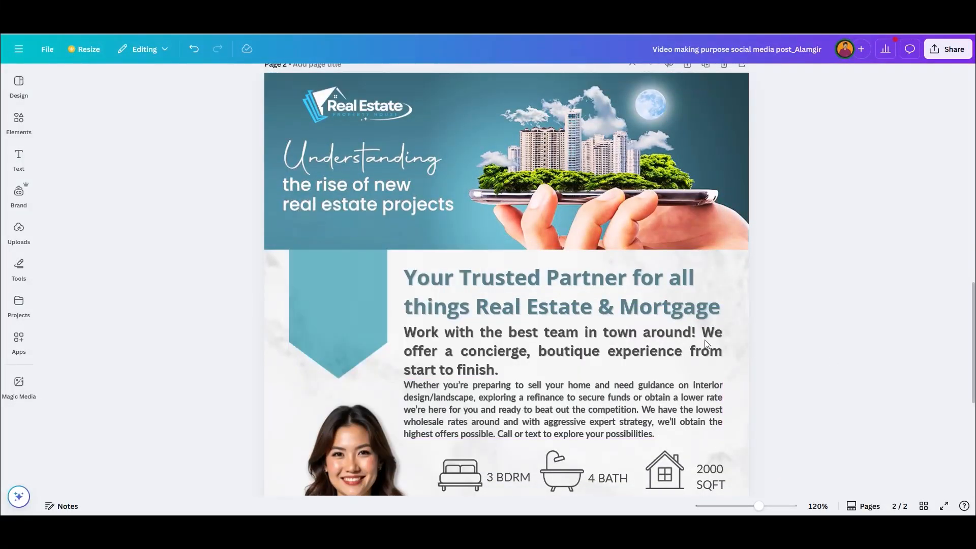
{"action": "left_click", "coordinate": [237, 200]}
{"action": "left_click", "coordinate": [318, 285]}
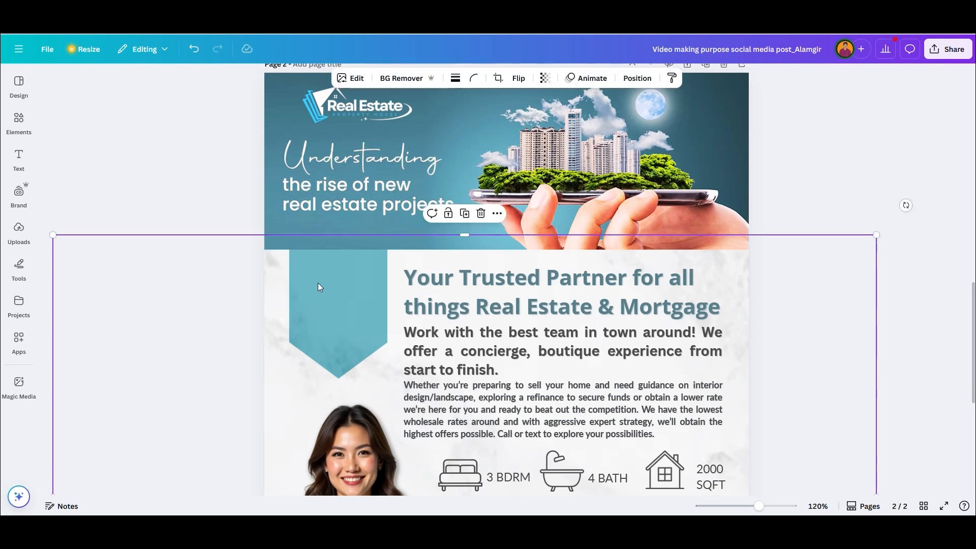
{"action": "left_click", "coordinate": [318, 282]}
{"action": "scroll", "coordinate": [331, 330], "scroll_direction": "up", "scroll_amount": 1}
{"action": "left_click", "coordinate": [273, 78]}
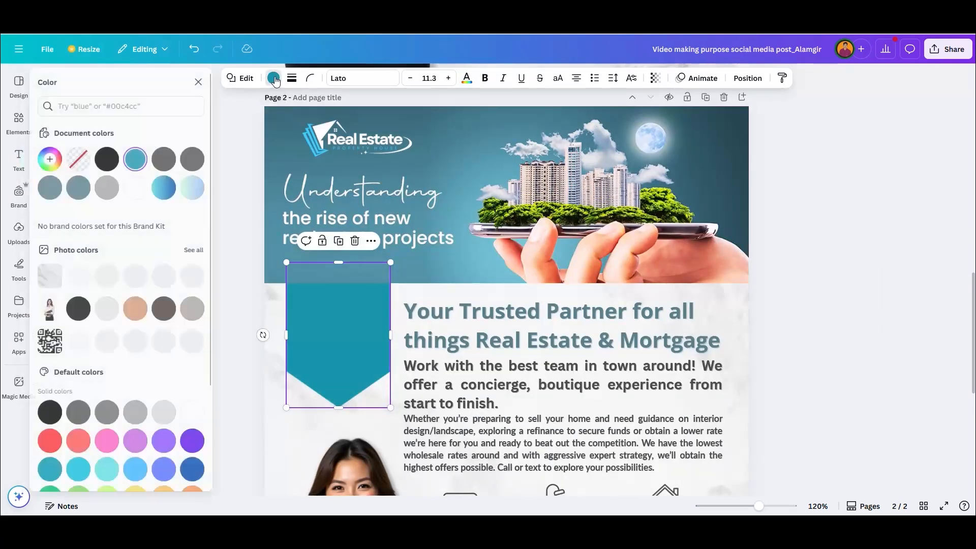
{"action": "left_click", "coordinate": [171, 160]}
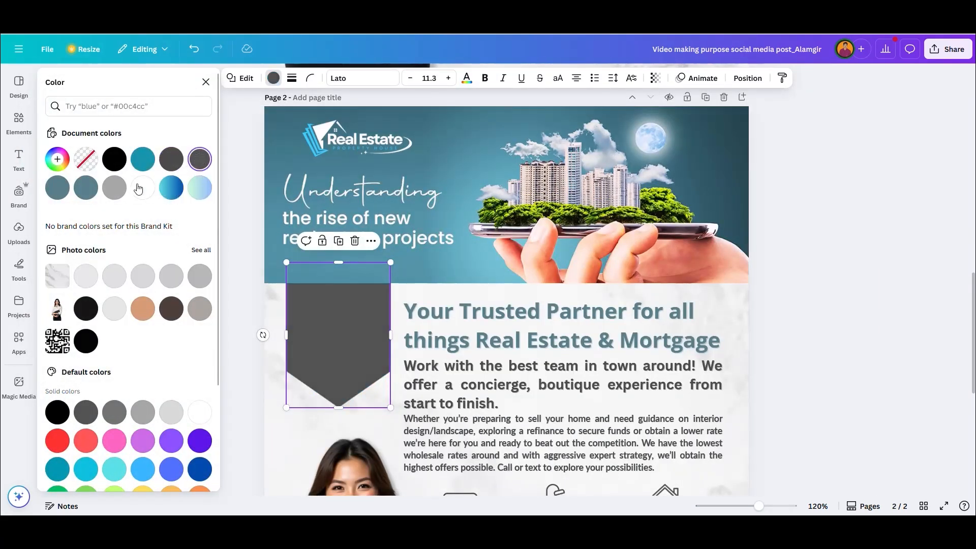
{"action": "left_click", "coordinate": [115, 189]}
{"action": "left_click", "coordinate": [842, 228]}
{"action": "left_click", "coordinate": [842, 228]}
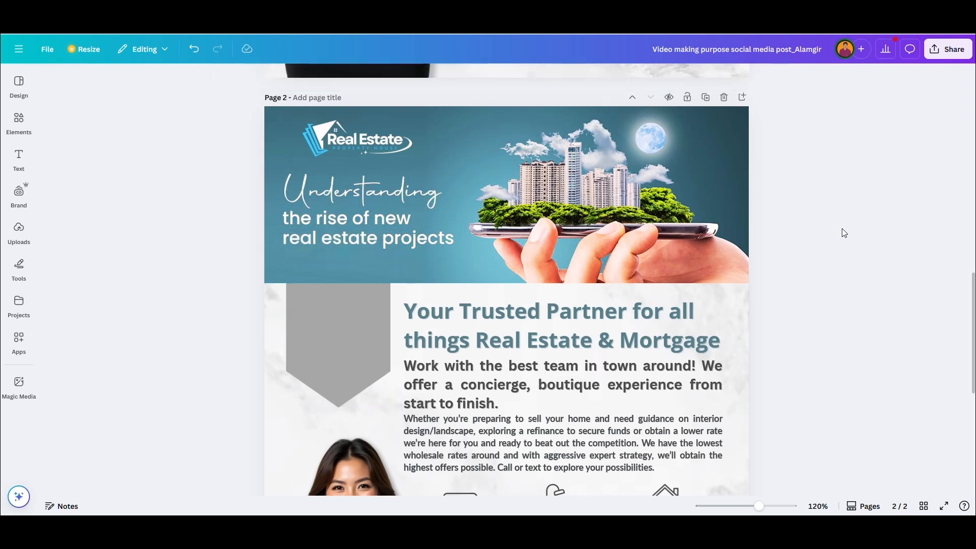
- Place a copy of the 3 BDRM label on the grey ribbon
{"action": "scroll", "coordinate": [841, 228], "scroll_direction": "down", "scroll_amount": 3}
{"action": "left_click", "coordinate": [340, 203]}
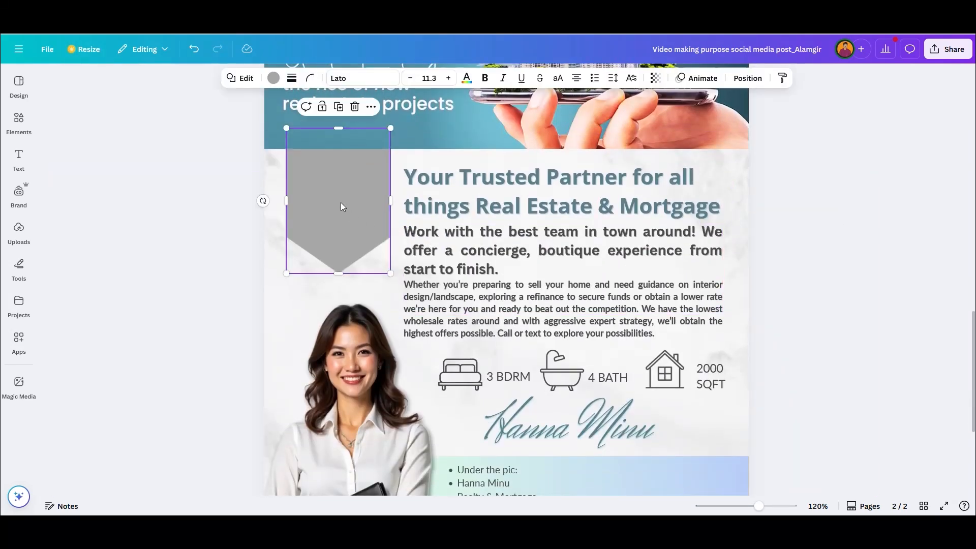
{"action": "left_click", "coordinate": [654, 79]}
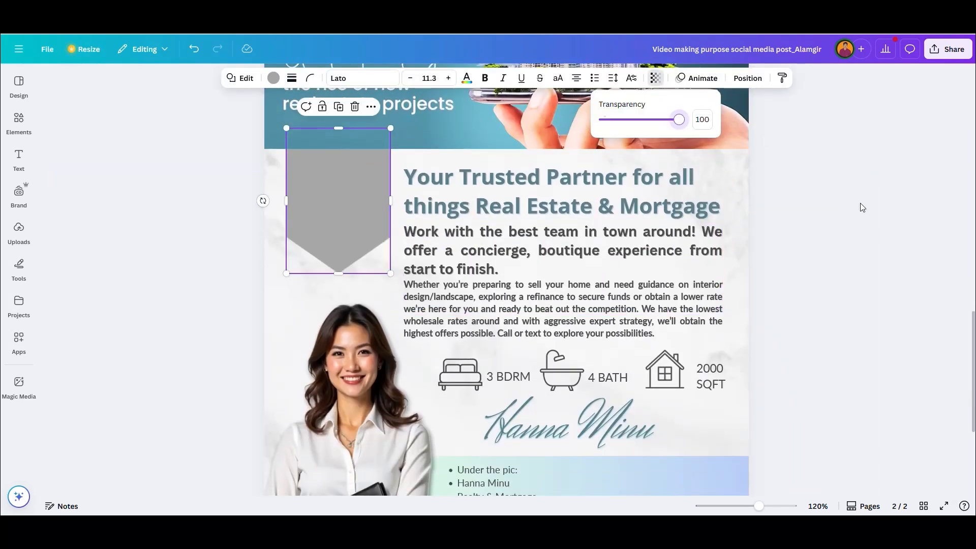
{"action": "left_click_drag", "start_coordinate": [507, 379], "coordinate": [480, 347]}
{"action": "key", "text": "ctrl+z"}
{"action": "left_click_drag", "start_coordinate": [510, 380], "coordinate": [339, 155]}
- Make the copied label's text white and nudge it up on the ribbon
{"action": "left_click", "coordinate": [394, 79]}
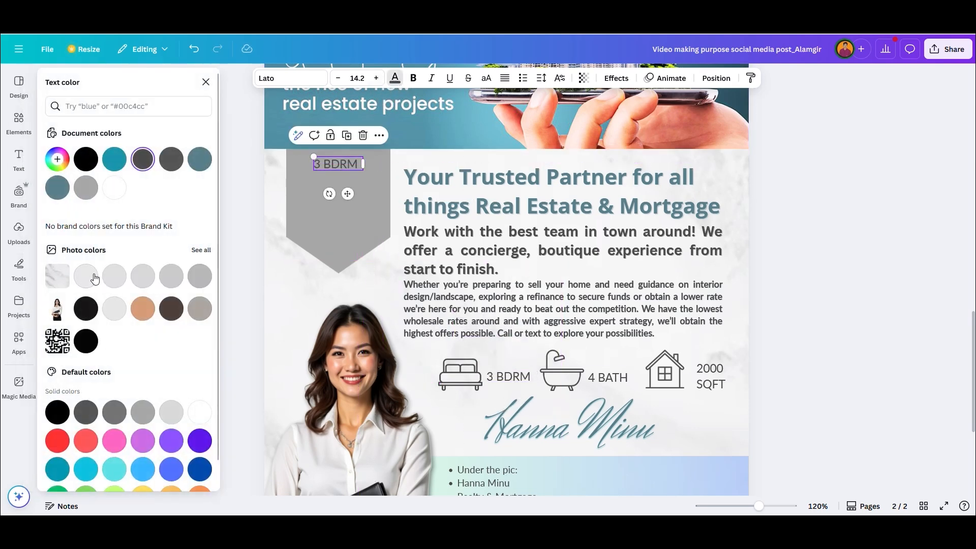
{"action": "left_click", "coordinate": [114, 187]}
{"action": "scroll", "coordinate": [295, 137], "scroll_direction": "up", "scroll_amount": 5}
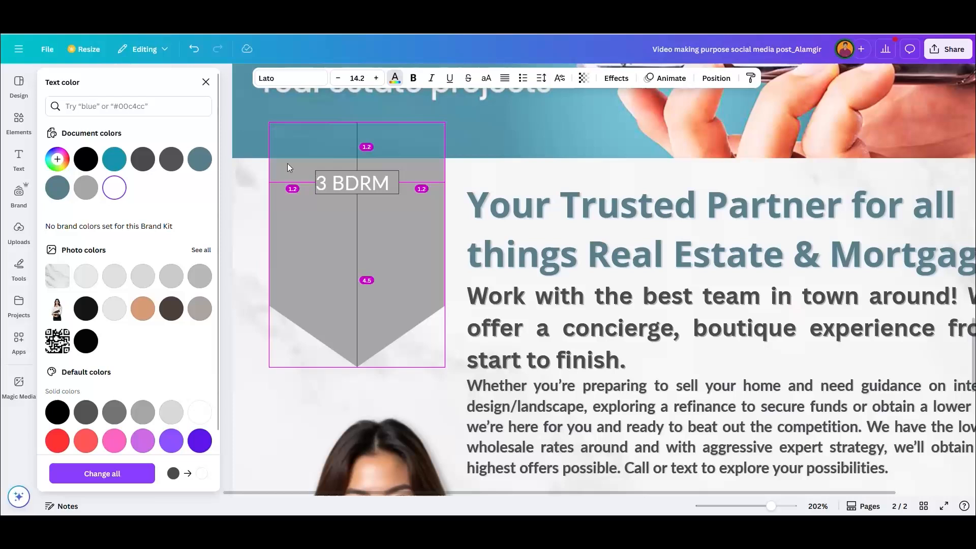
{"action": "left_click_drag", "start_coordinate": [364, 190], "coordinate": [363, 185]}
- Retype the label as 'New & Modern' and widen it to fit one line
{"action": "double_click", "coordinate": [361, 180]}
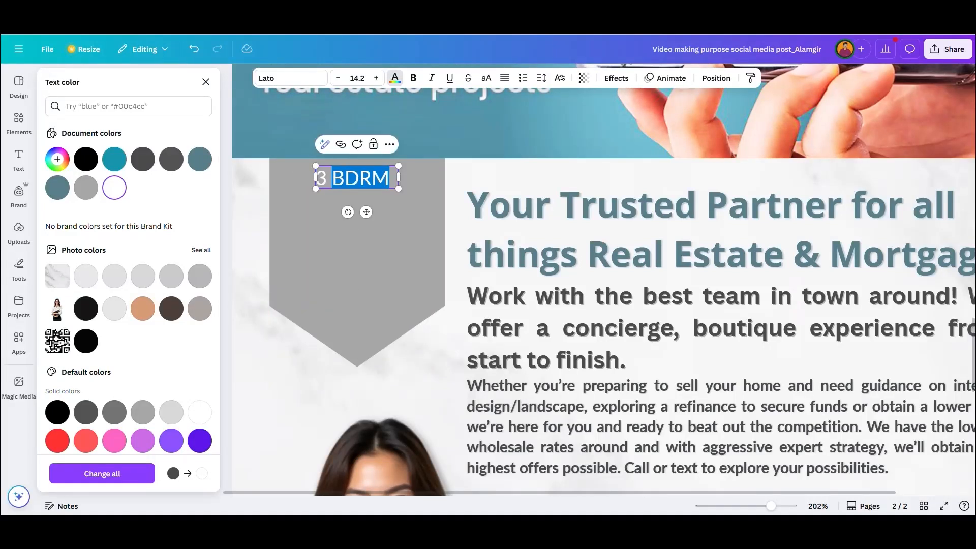
{"action": "left_click", "coordinate": [363, 181]}
{"action": "triple_click", "coordinate": [348, 180]}
{"action": "type", "text": "New"}
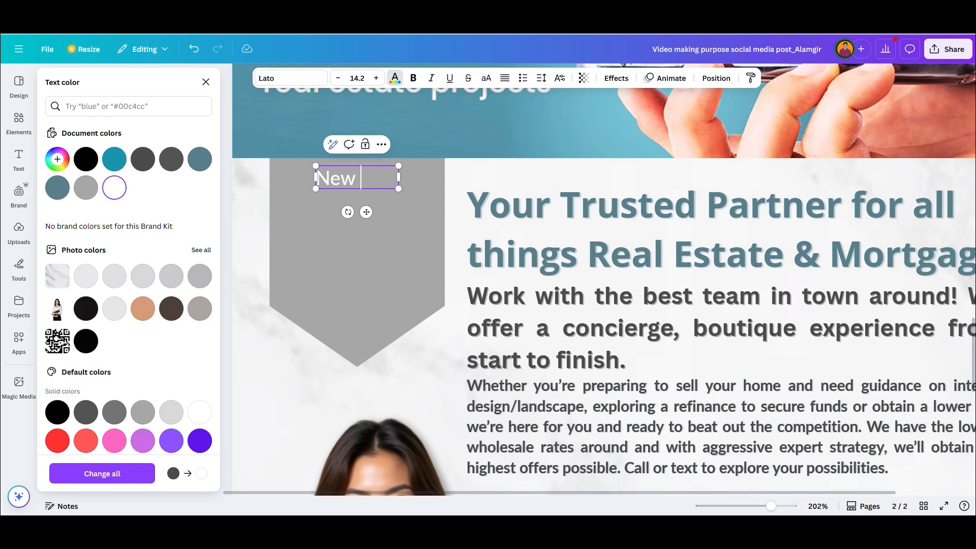
{"action": "type", "text": "Modern"}
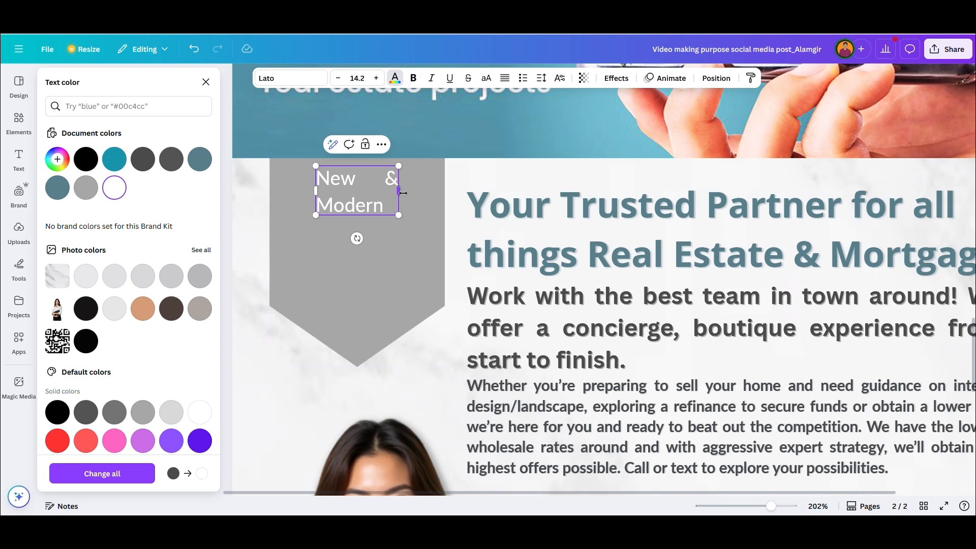
{"action": "left_click_drag", "start_coordinate": [398, 190], "coordinate": [453, 189]}
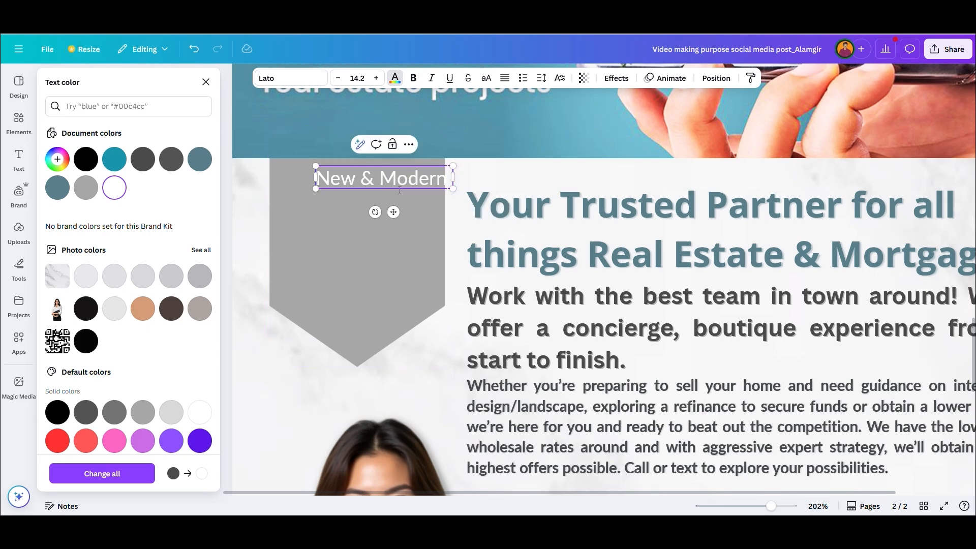
- Move New & Modern onto the grey pentagon and set it in the Allura font
{"action": "left_click", "coordinate": [368, 282]}
{"action": "left_click", "coordinate": [384, 180]}
{"action": "left_click_drag", "start_coordinate": [384, 180], "coordinate": [359, 180]}
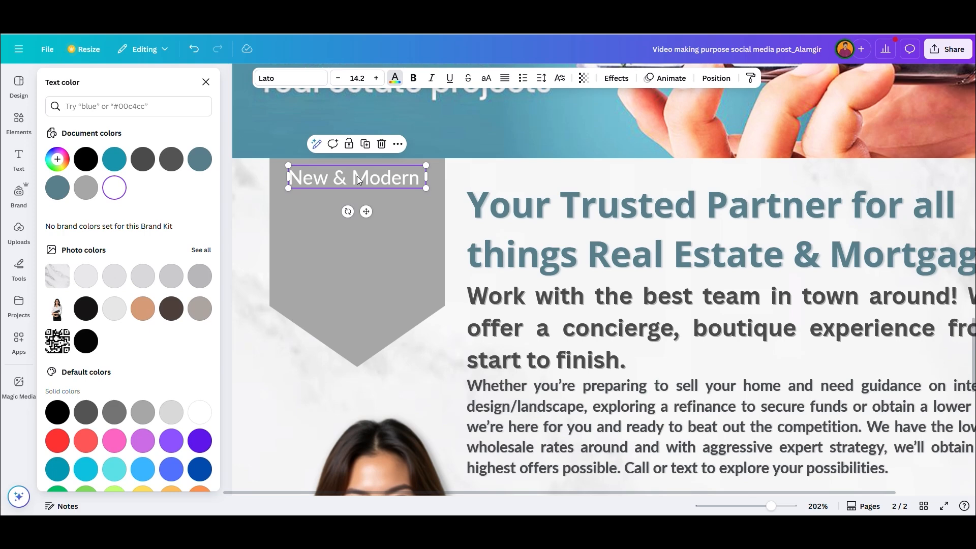
{"action": "left_click", "coordinate": [291, 78]}
{"action": "type", "text": "He"}
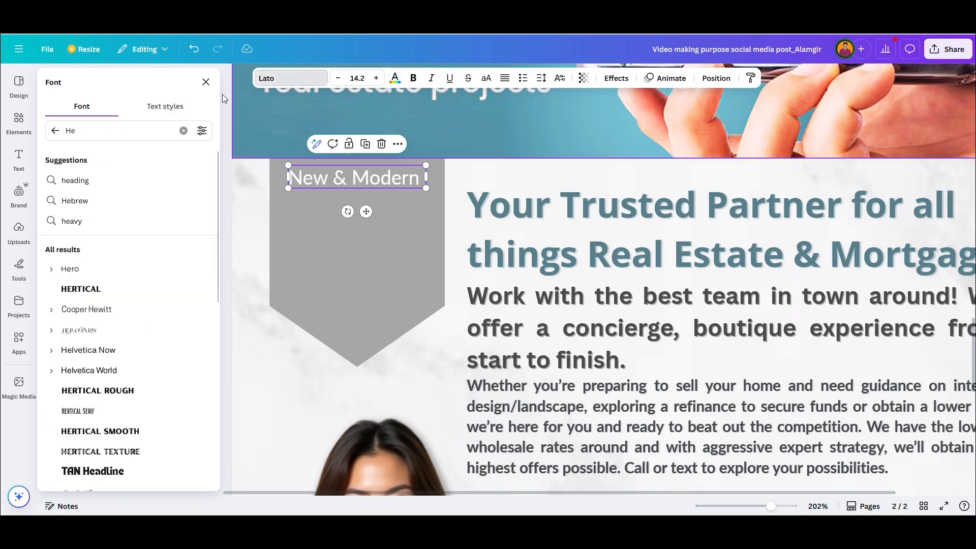
{"action": "type", "text": "allu"}
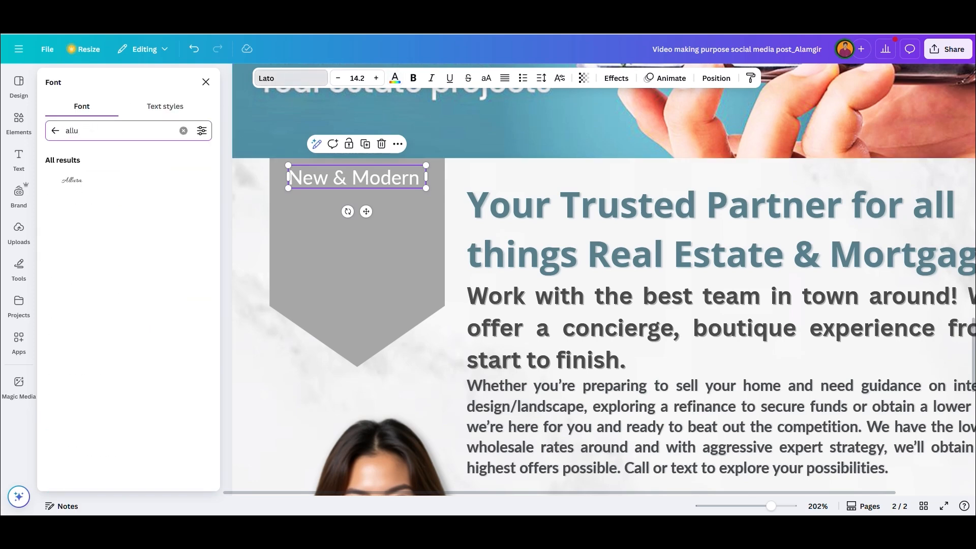
{"action": "left_click", "coordinate": [68, 180]}
- Duplicate New & Modern, retype the copy as HOUSE, and set it in Barlow Condensed
{"action": "left_click_drag", "start_coordinate": [374, 176], "coordinate": [387, 199]}
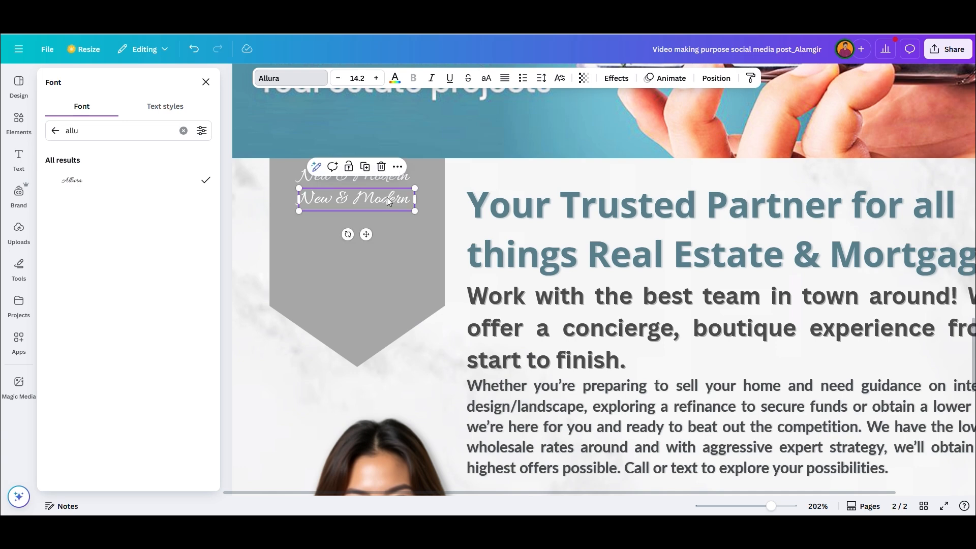
{"action": "triple_click", "coordinate": [381, 198]}
{"action": "type", "text": "HOUSE"}
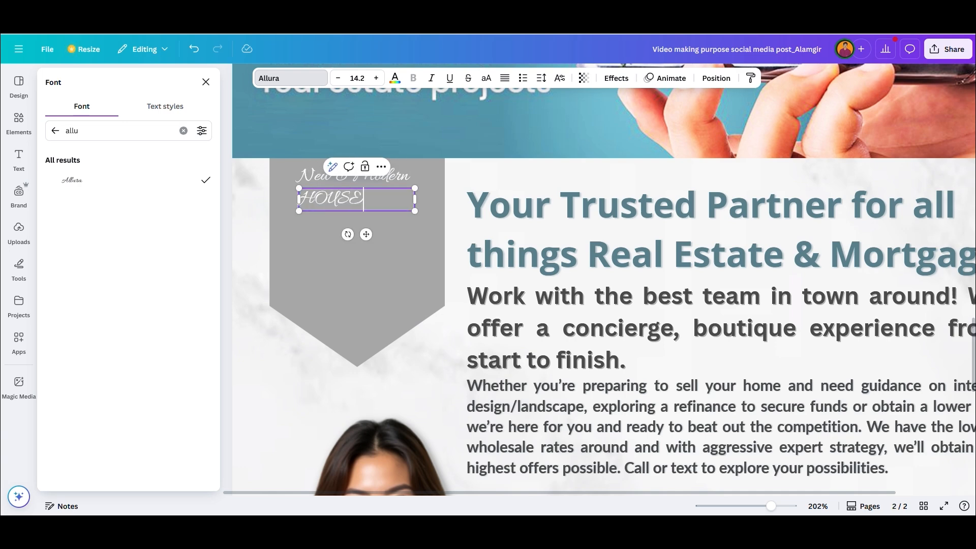
{"action": "left_click", "coordinate": [55, 131]}
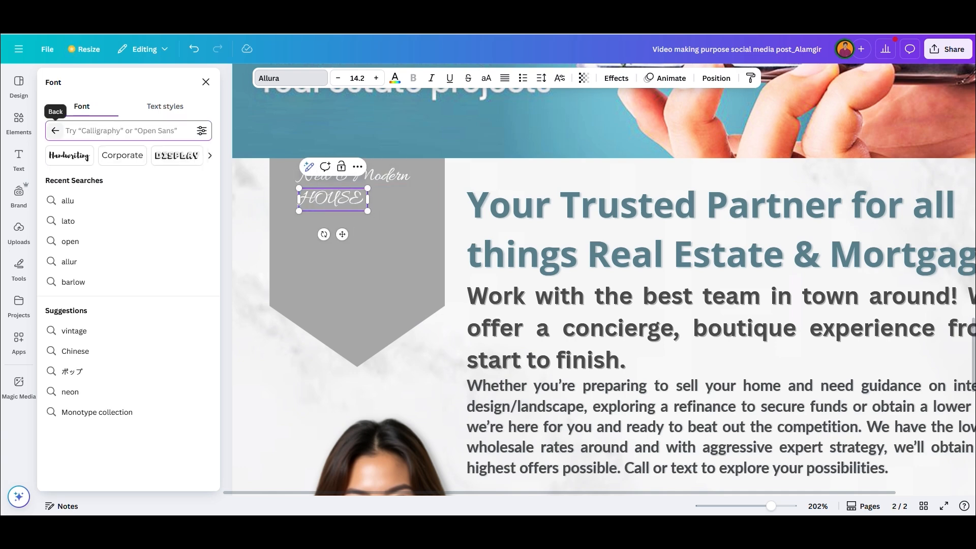
{"action": "type", "text": "BARLOW"}
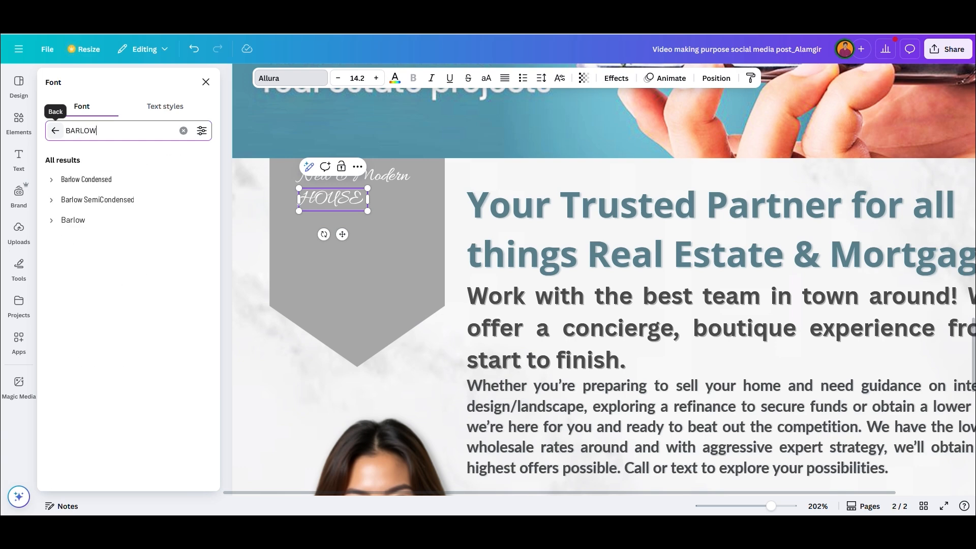
{"action": "left_click", "coordinate": [87, 179]}
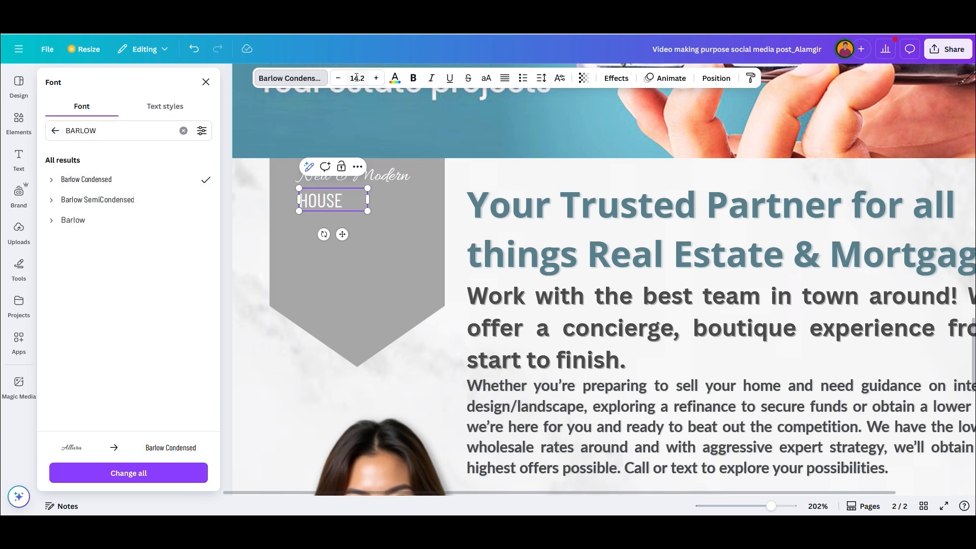
- Increase the HOUSE text size four steps and nudge it up and right
{"action": "left_click", "coordinate": [376, 79]}
{"action": "left_click", "coordinate": [377, 79]}
{"action": "left_click", "coordinate": [377, 79]}
{"action": "left_click", "coordinate": [377, 79]}
{"action": "left_click", "coordinate": [376, 79]}
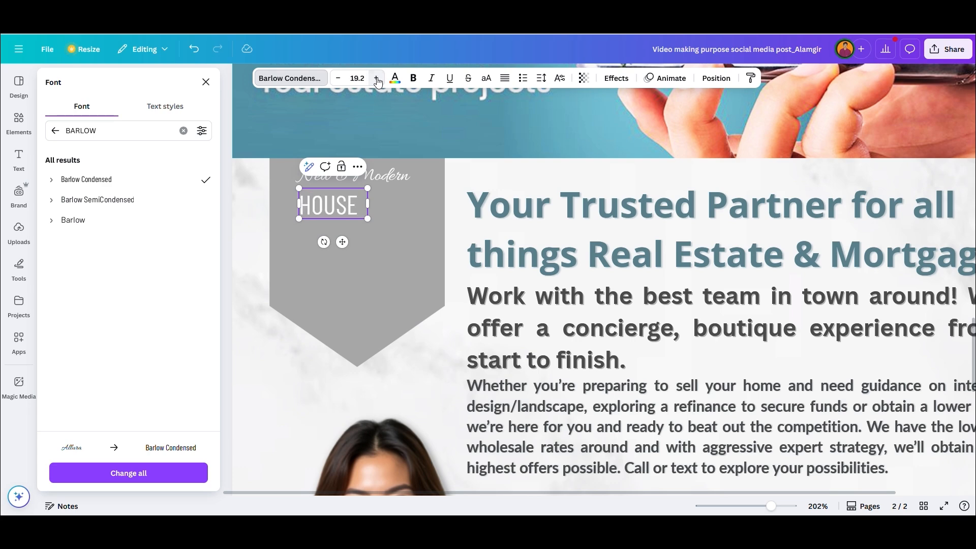
{"action": "left_click", "coordinate": [377, 79]}
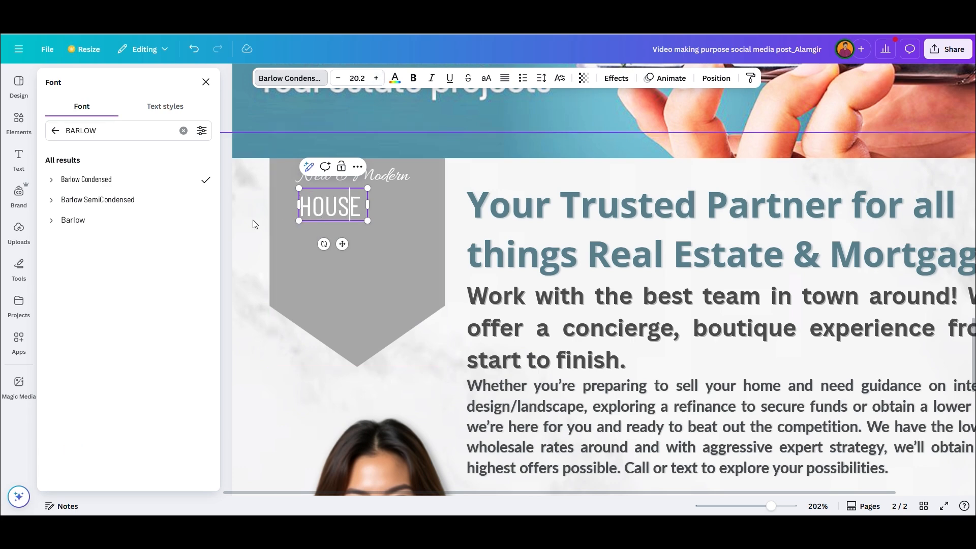
{"action": "left_click", "coordinate": [253, 222]}
{"action": "left_click_drag", "start_coordinate": [215, 210], "coordinate": [239, 204]}
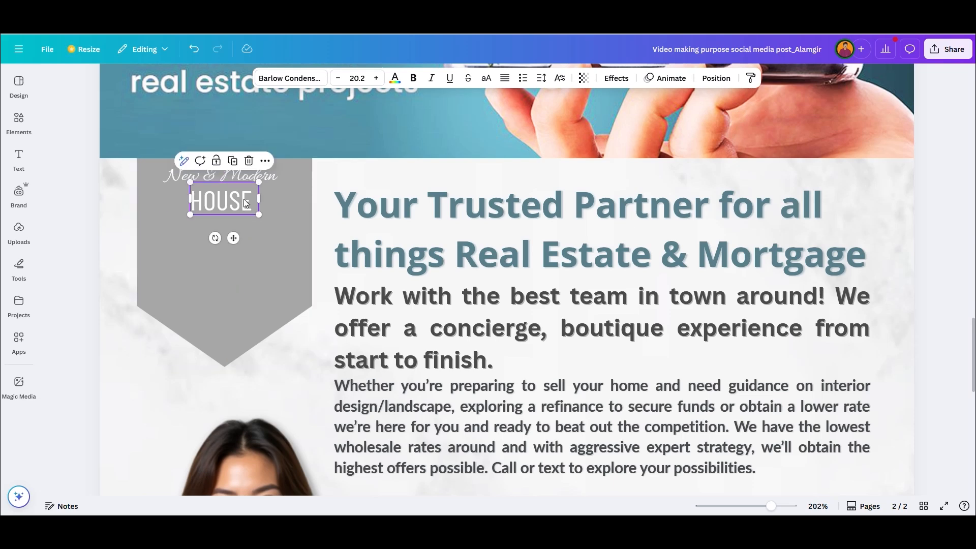
- Duplicate HOUSE below itself, retype it as FOR SALE, and widen it to one line
{"action": "left_click_drag", "start_coordinate": [241, 204], "coordinate": [247, 230]}
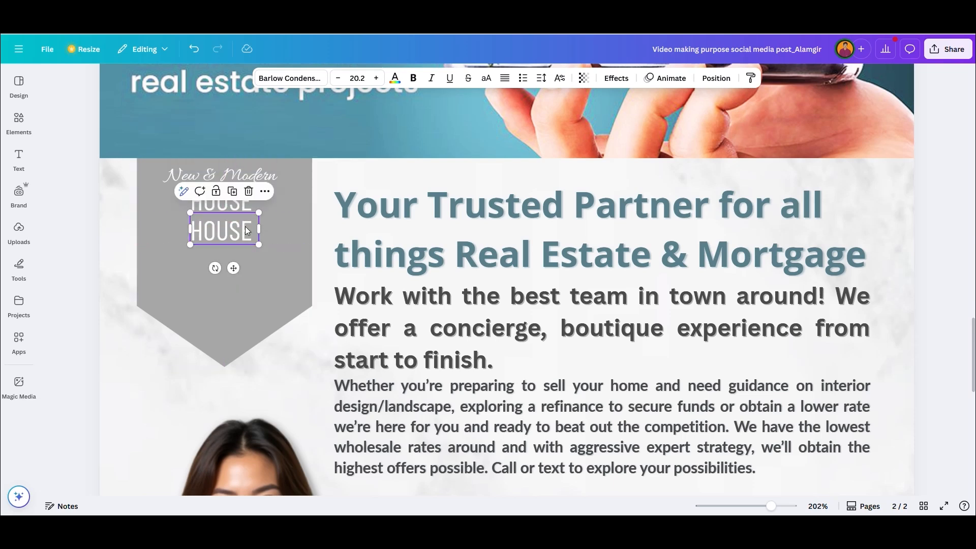
{"action": "scroll", "coordinate": [247, 231], "scroll_direction": "up", "scroll_amount": 2}
{"action": "double_click", "coordinate": [231, 303]}
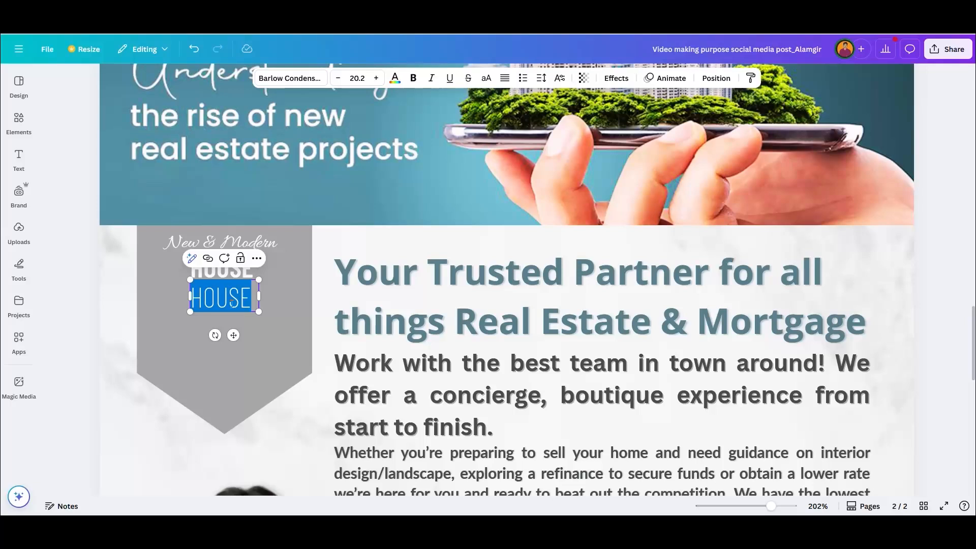
{"action": "type", "text": "FOR S"}
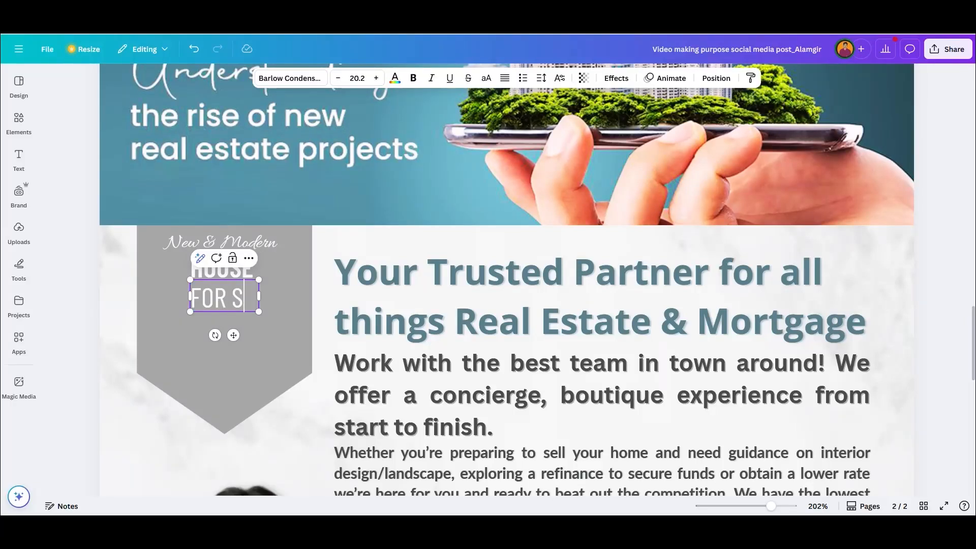
{"action": "type", "text": "ALE"}
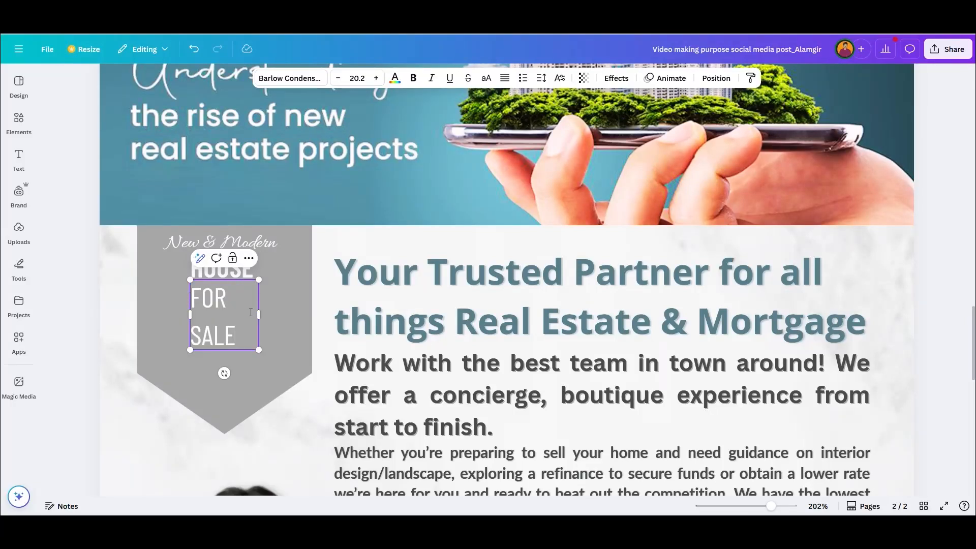
{"action": "left_click_drag", "start_coordinate": [259, 314], "coordinate": [224, 311]}
- Enlarge HOUSE further, centre it under New & Modern, and duplicate FOR SALE below
{"action": "left_click", "coordinate": [227, 278]}
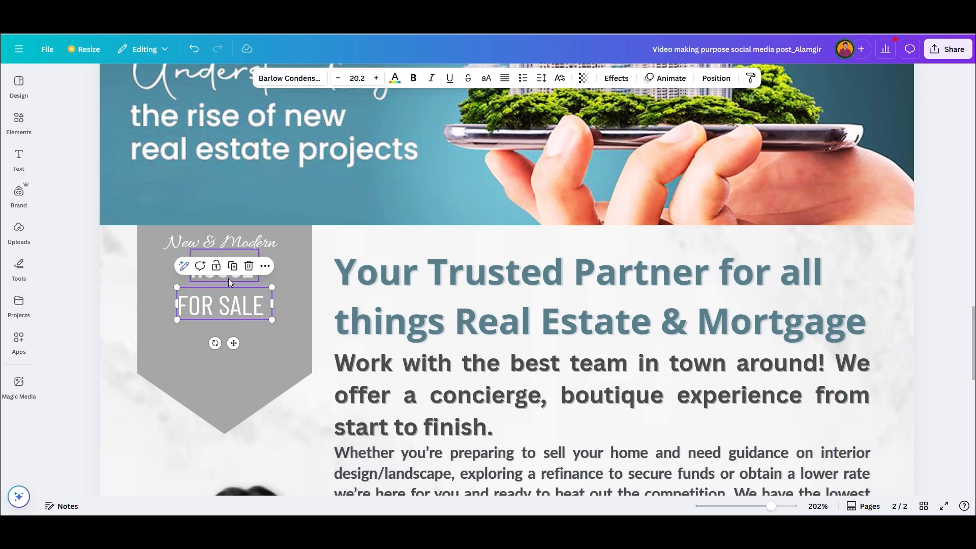
{"action": "left_click", "coordinate": [377, 79]}
{"action": "left_click", "coordinate": [376, 78]}
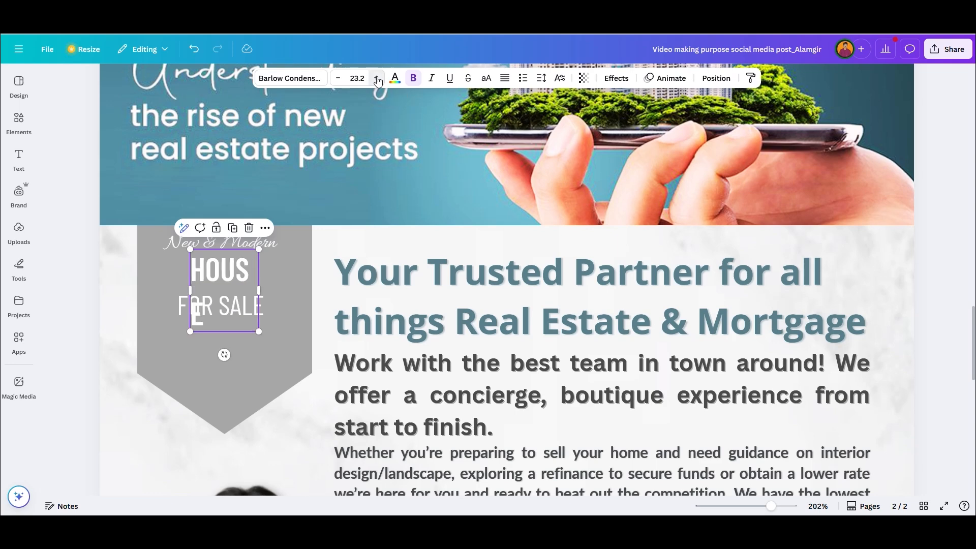
{"action": "left_click", "coordinate": [376, 78]}
{"action": "left_click", "coordinate": [377, 78]}
{"action": "left_click", "coordinate": [376, 78]}
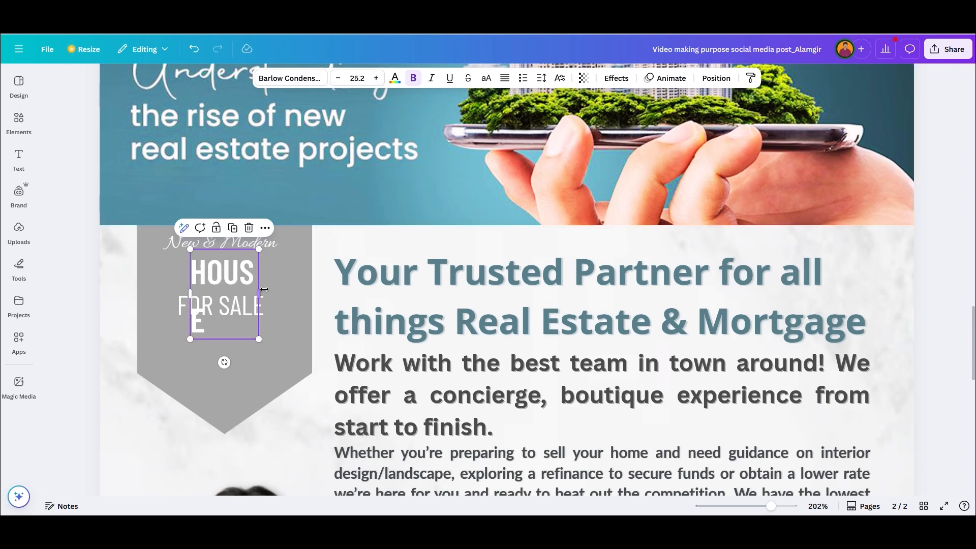
{"action": "left_click_drag", "start_coordinate": [259, 292], "coordinate": [247, 272]}
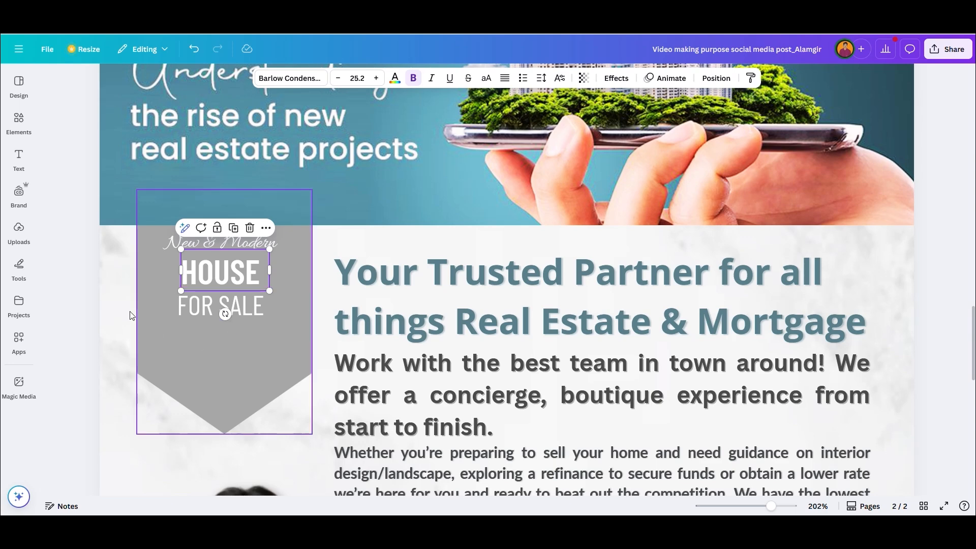
{"action": "left_click", "coordinate": [227, 323]}
{"action": "left_click", "coordinate": [232, 316]}
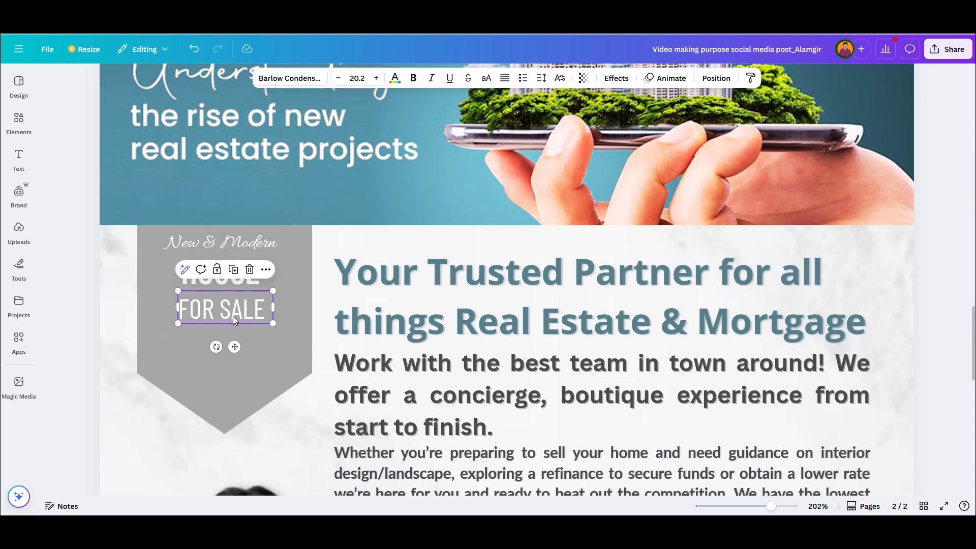
{"action": "left_click_drag", "start_coordinate": [234, 314], "coordinate": [234, 340]}
- Retype the FOR SALE copy as 'Price Start at' and widen it to one line
{"action": "double_click", "coordinate": [234, 340]}
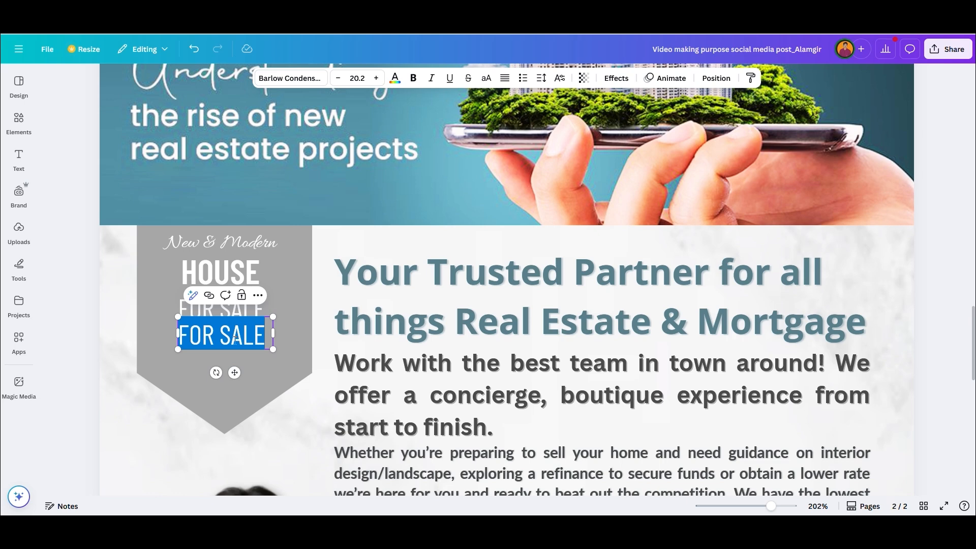
{"action": "type", "text": "Pr"}
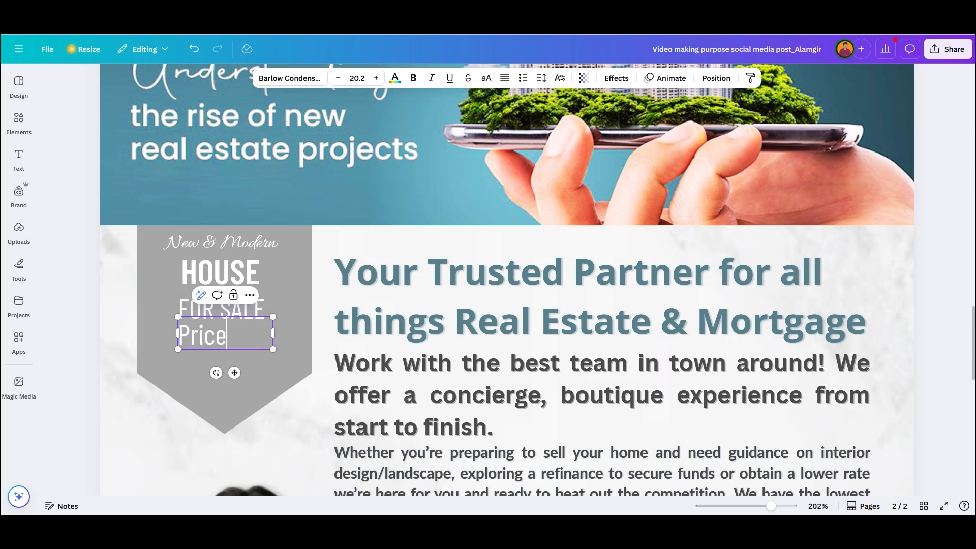
{"action": "type", "text": "ice "}
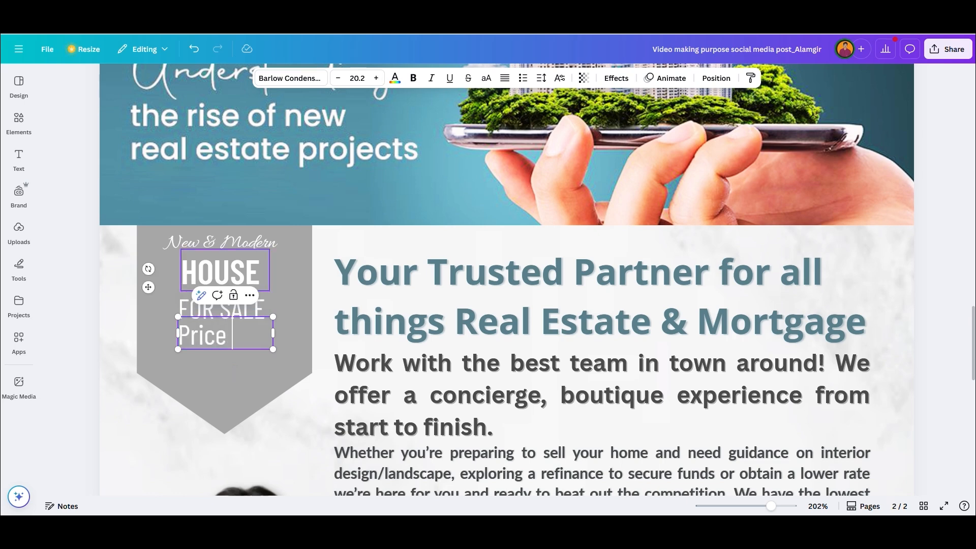
{"action": "type", "text": "Start a"}
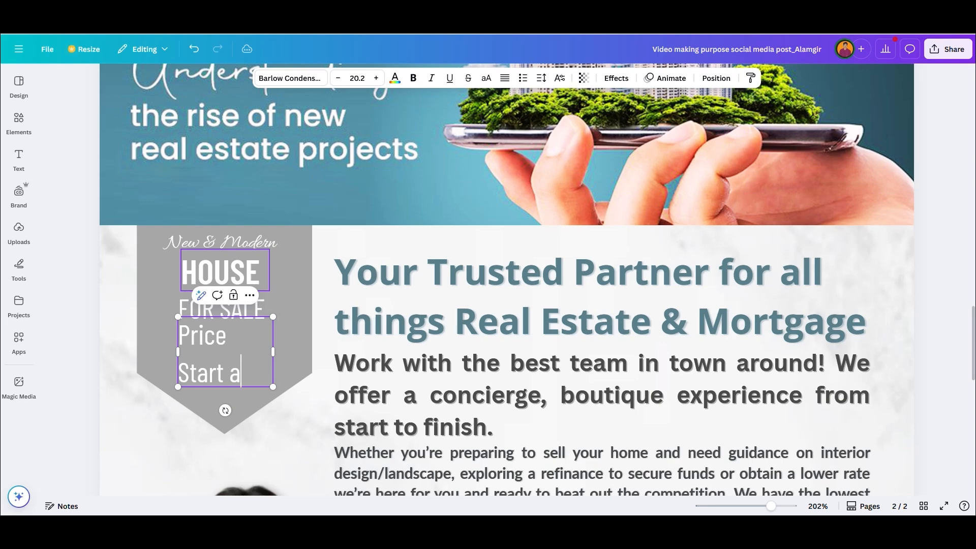
{"action": "type", "text": "t"}
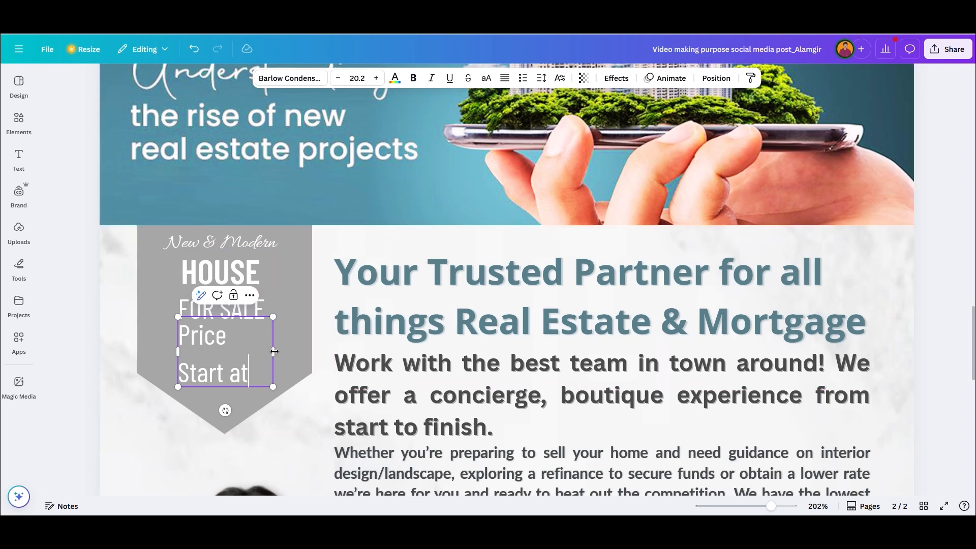
{"action": "left_click_drag", "start_coordinate": [273, 351], "coordinate": [246, 340]}
{"action": "left_click", "coordinate": [154, 352]}
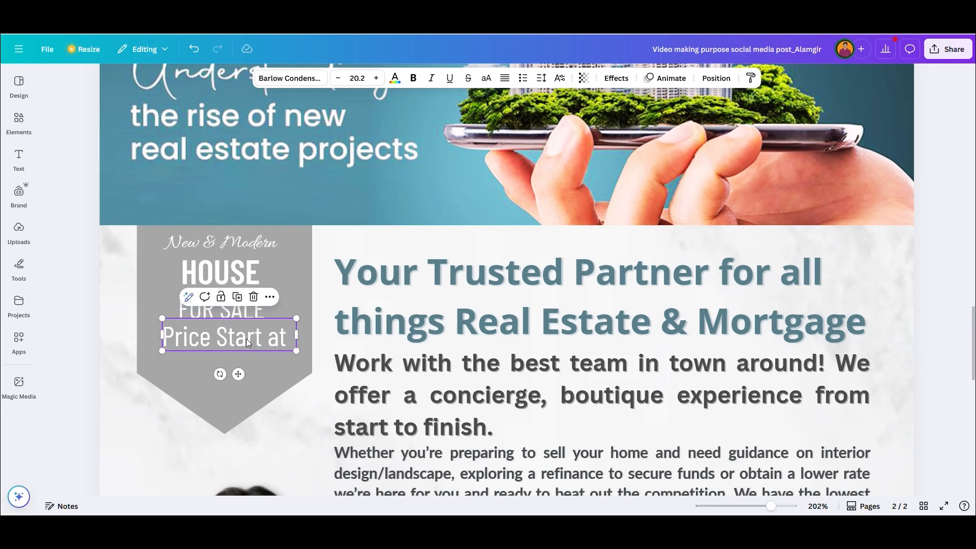
- Set Price Start at to Barlow SemiCondensed Thin
{"action": "left_click", "coordinate": [295, 78]}
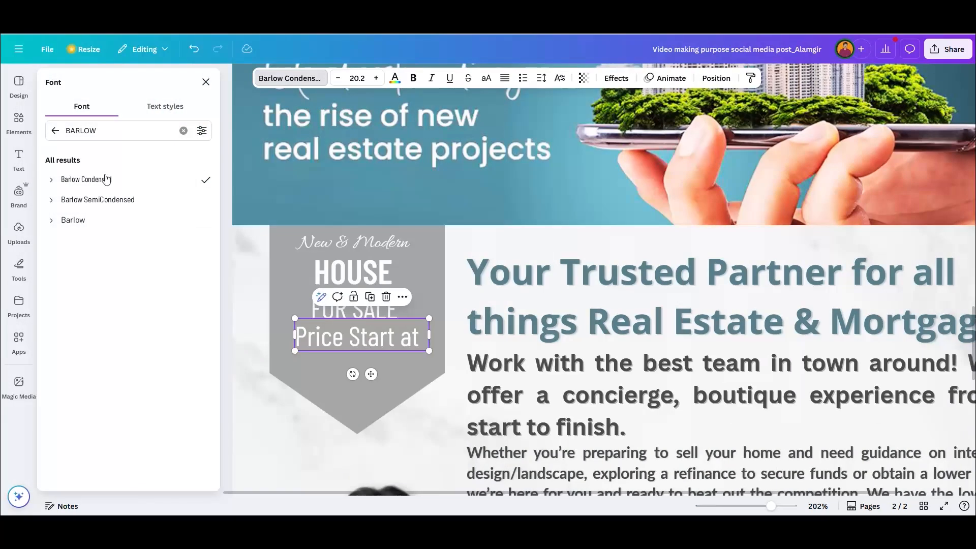
{"action": "left_click", "coordinate": [52, 180]}
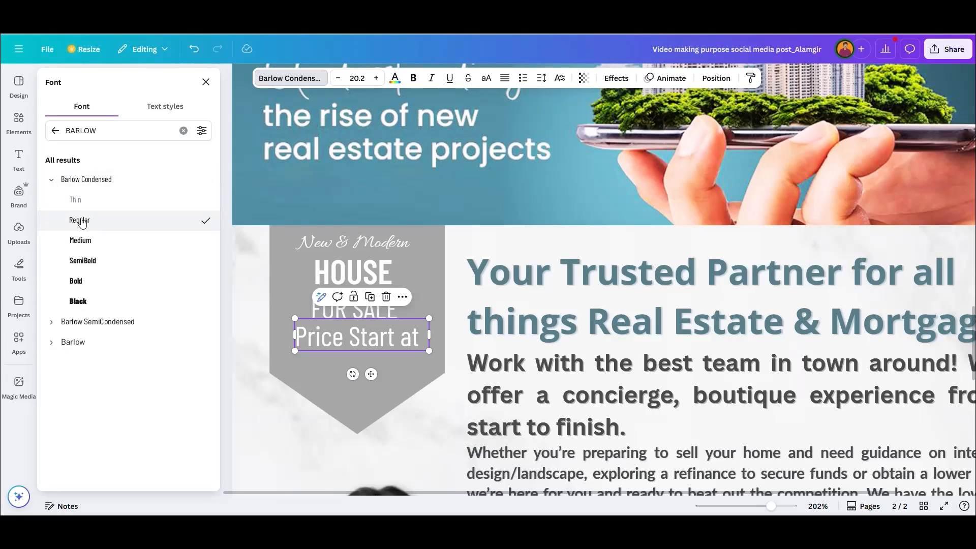
{"action": "left_click", "coordinate": [52, 179]}
{"action": "left_click", "coordinate": [52, 200]}
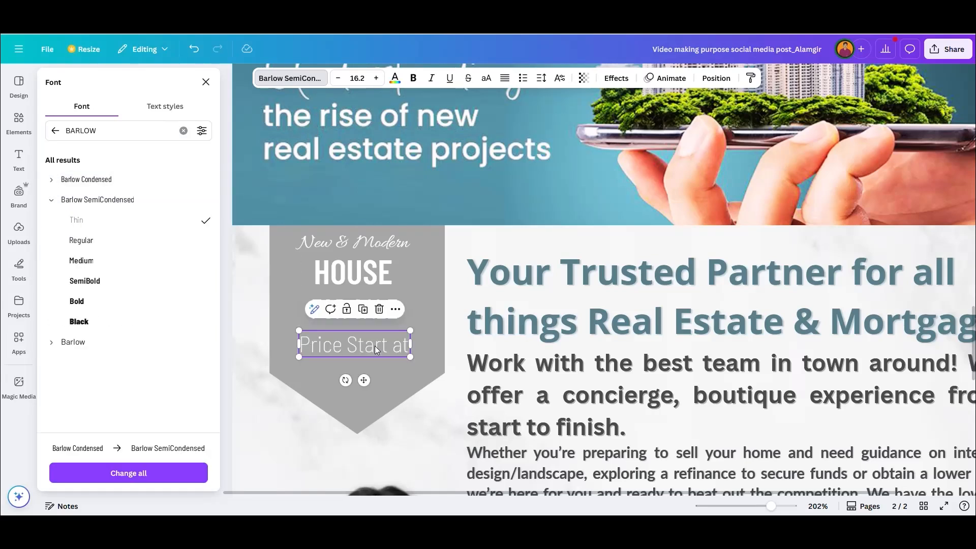
{"action": "left_click", "coordinate": [263, 303]}
- Copy FOR SALE below Price Start at and clear its text for the price
{"action": "left_click", "coordinate": [232, 315]}
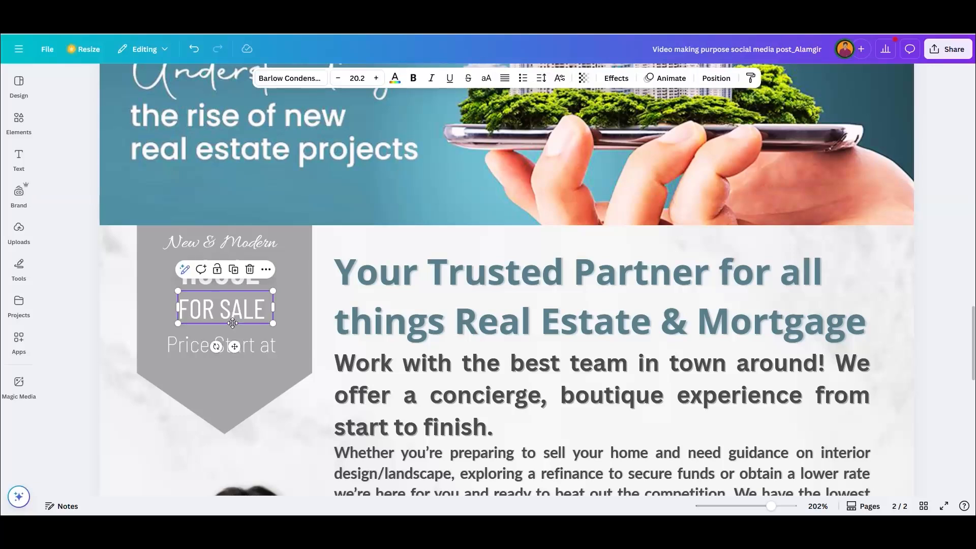
{"action": "left_click_drag", "start_coordinate": [233, 323], "coordinate": [234, 374]}
{"action": "double_click", "coordinate": [234, 374]}
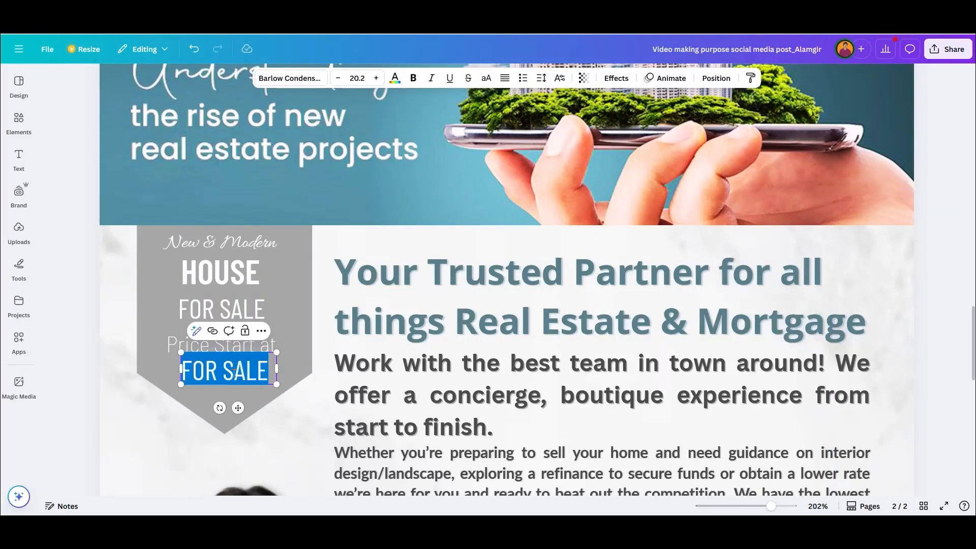
{"action": "key", "text": "BackSpace"}
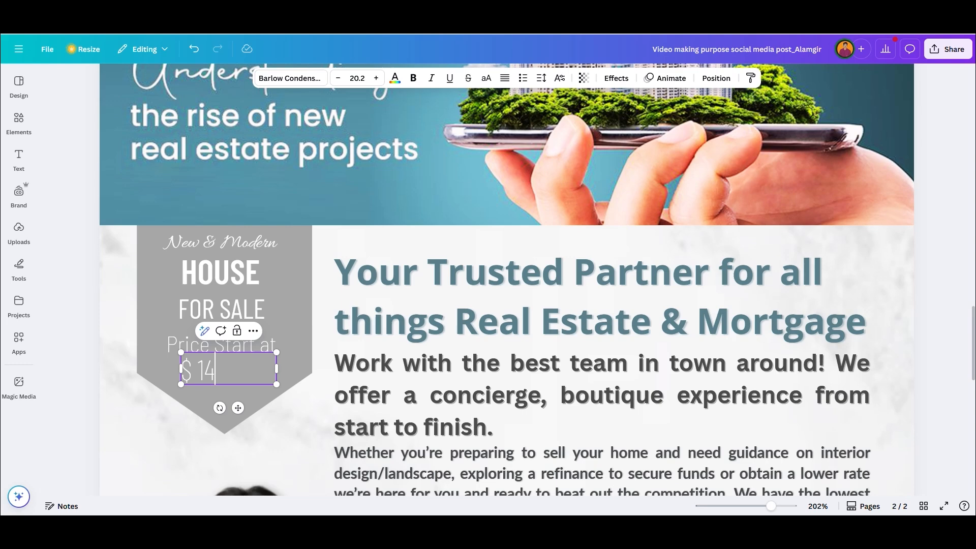
- Set the $ 14,000 price to Barlow SemiCondensed SemiBold and align it
{"action": "left_click", "coordinate": [137, 282]}
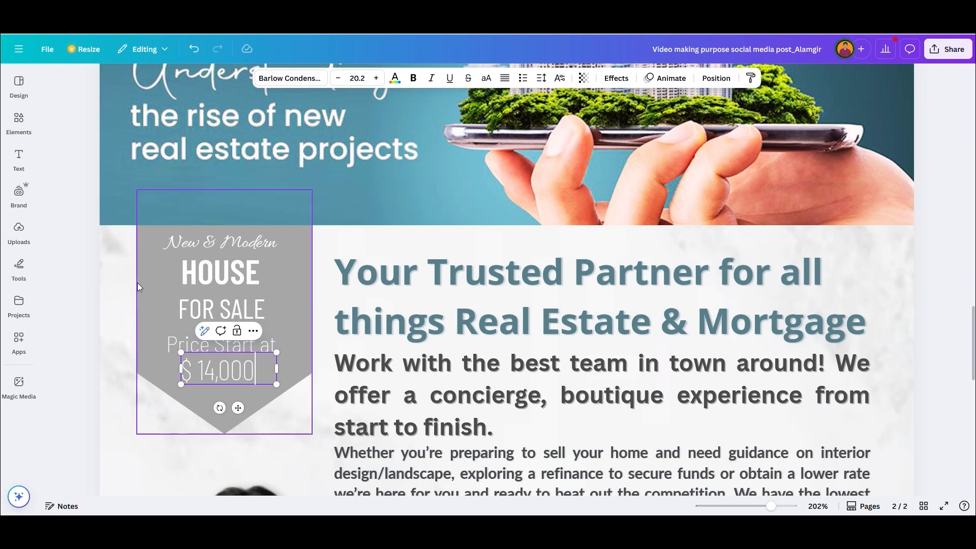
{"action": "left_click", "coordinate": [224, 380]}
{"action": "left_click", "coordinate": [224, 373]}
{"action": "left_click", "coordinate": [279, 76]}
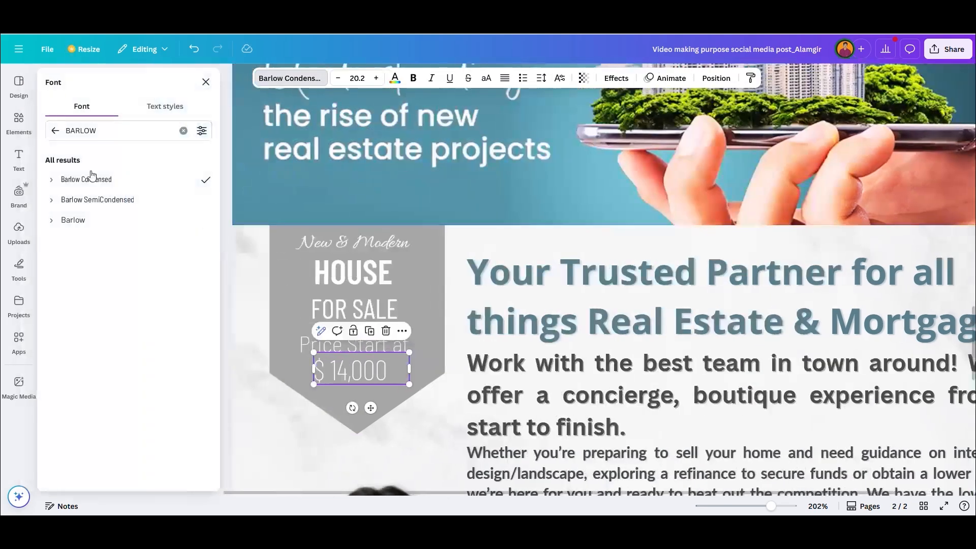
{"action": "left_click", "coordinate": [52, 199]}
{"action": "left_click", "coordinate": [88, 284]}
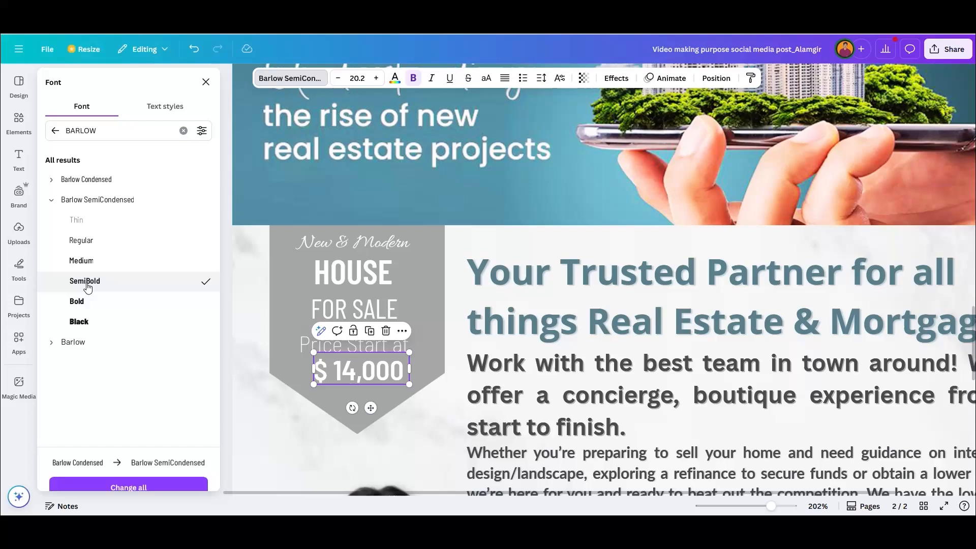
{"action": "left_click", "coordinate": [242, 338]}
{"action": "left_click_drag", "start_coordinate": [267, 376], "coordinate": [257, 344]}
- Shrink Price Start at and centre it under FOR SALE
{"action": "key", "text": "ctrl+shift+comma"}
{"action": "key", "text": "ctrl+shift+comma"}
{"action": "key", "text": "ctrl+shift+comma"}
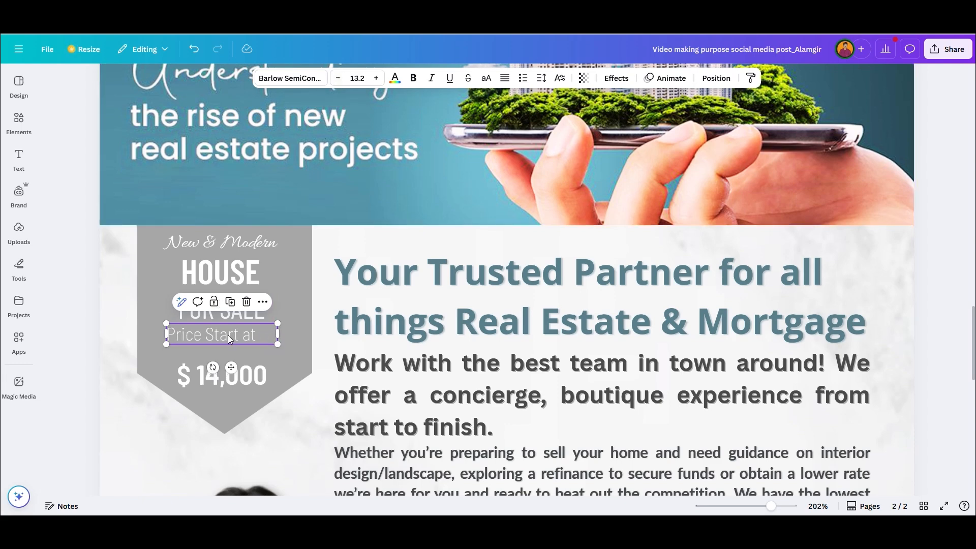
{"action": "left_click", "coordinate": [123, 331]}
{"action": "left_click", "coordinate": [275, 339]}
{"action": "left_click_drag", "start_coordinate": [278, 334], "coordinate": [239, 336]}
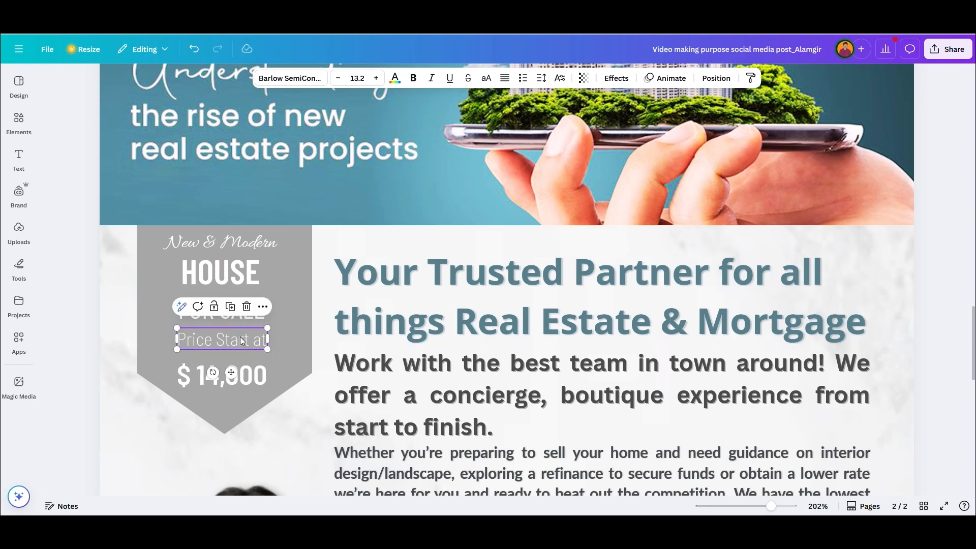
{"action": "left_click", "coordinate": [120, 324]}
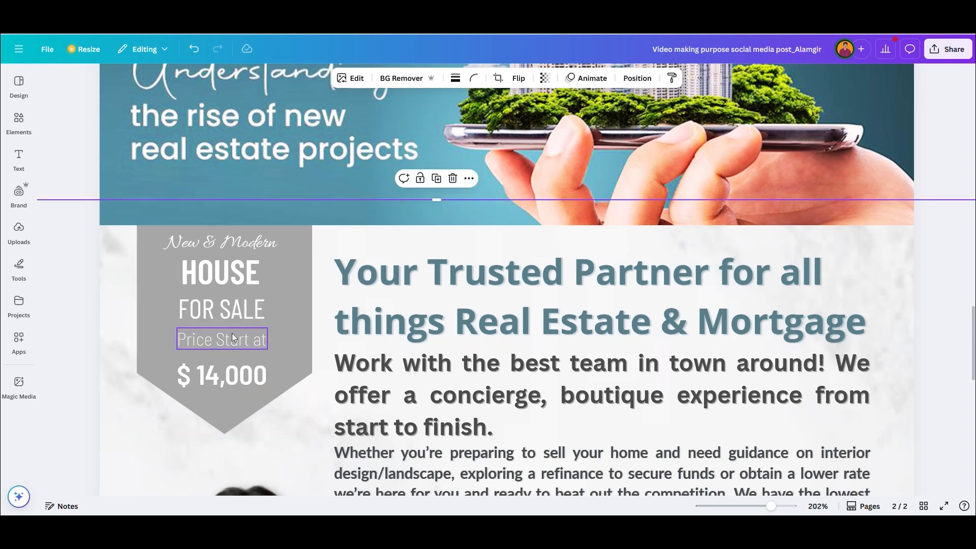
- Add a straight line from recently used elements and move it onto the grey label
{"action": "left_click", "coordinate": [19, 154]}
{"action": "left_click", "coordinate": [19, 119]}
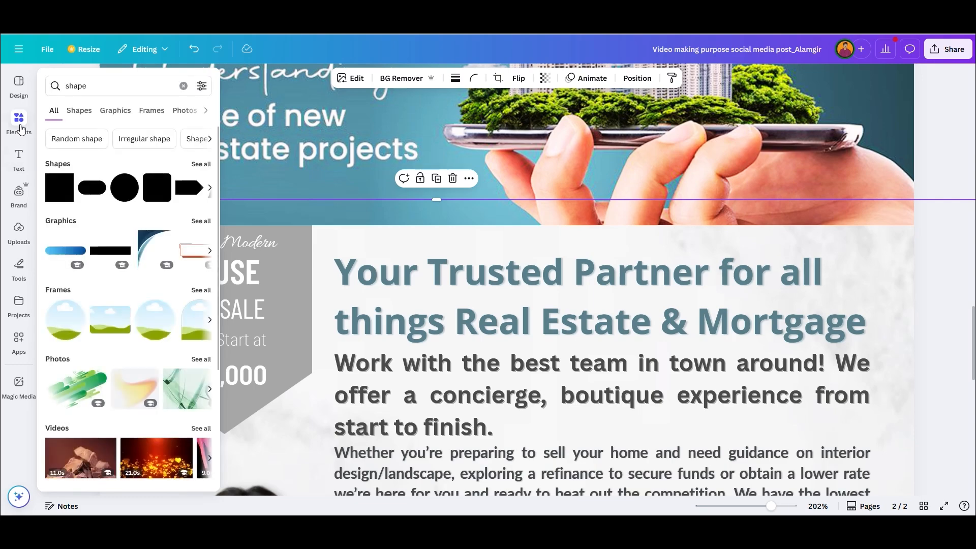
{"action": "left_click", "coordinate": [209, 167]}
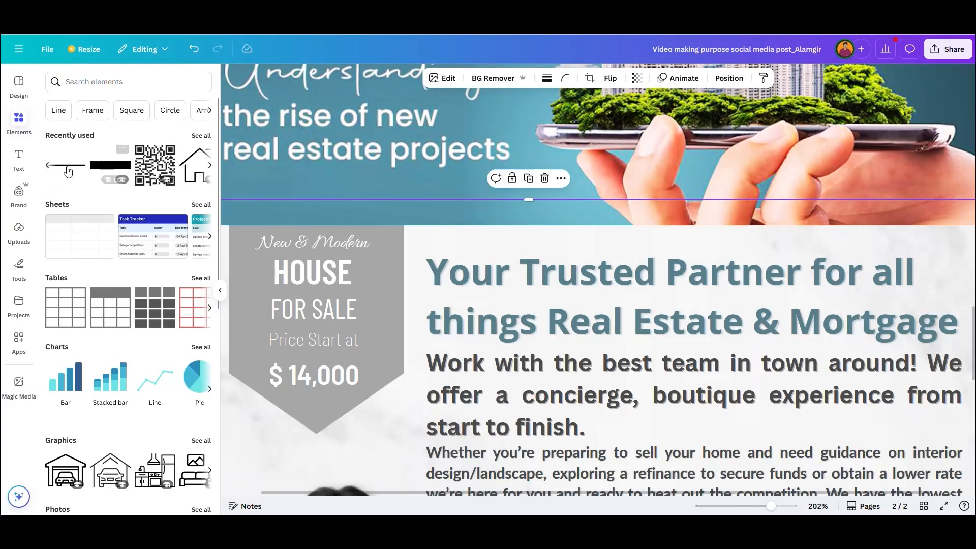
{"action": "left_click", "coordinate": [66, 167]}
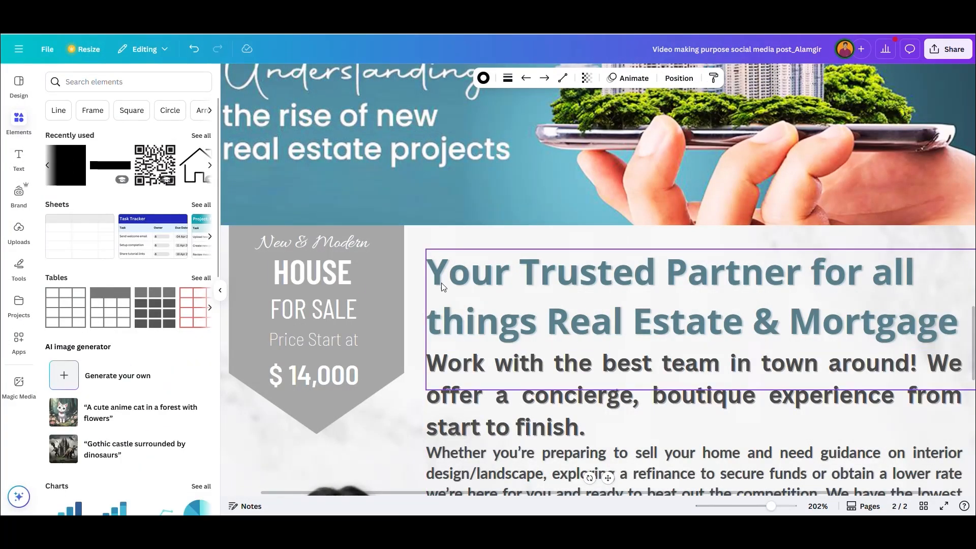
{"action": "scroll", "coordinate": [501, 257], "scroll_direction": "down", "scroll_amount": 4}
{"action": "scroll", "coordinate": [604, 381], "scroll_direction": "up", "scroll_amount": 3}
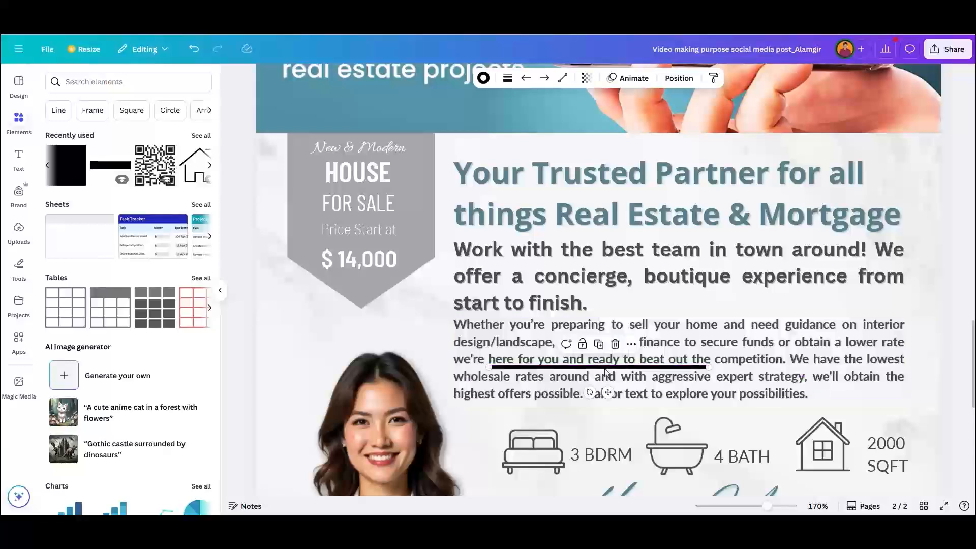
{"action": "left_click_drag", "start_coordinate": [605, 372], "coordinate": [377, 190]}
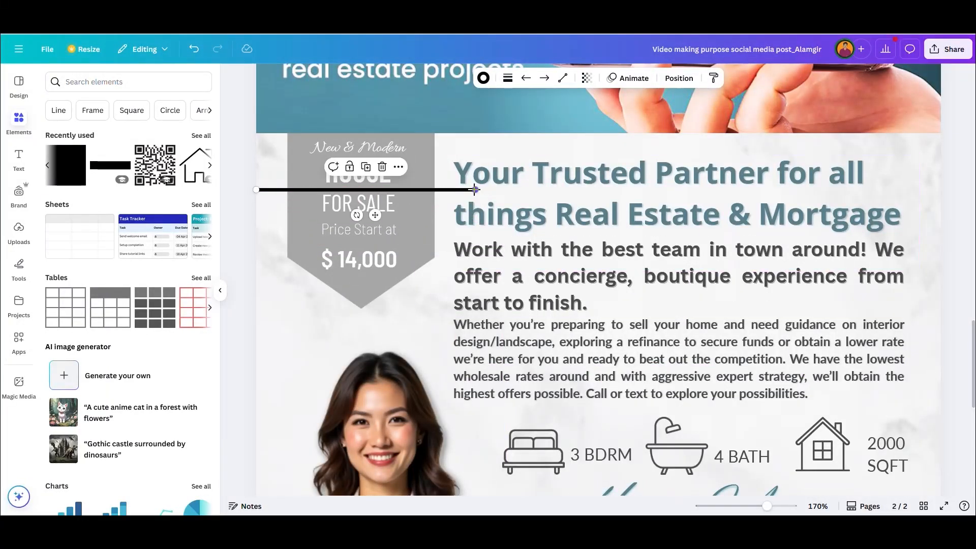
- Trim both ends of the line so it fits under HOUSE
{"action": "left_click_drag", "start_coordinate": [475, 190], "coordinate": [399, 188]}
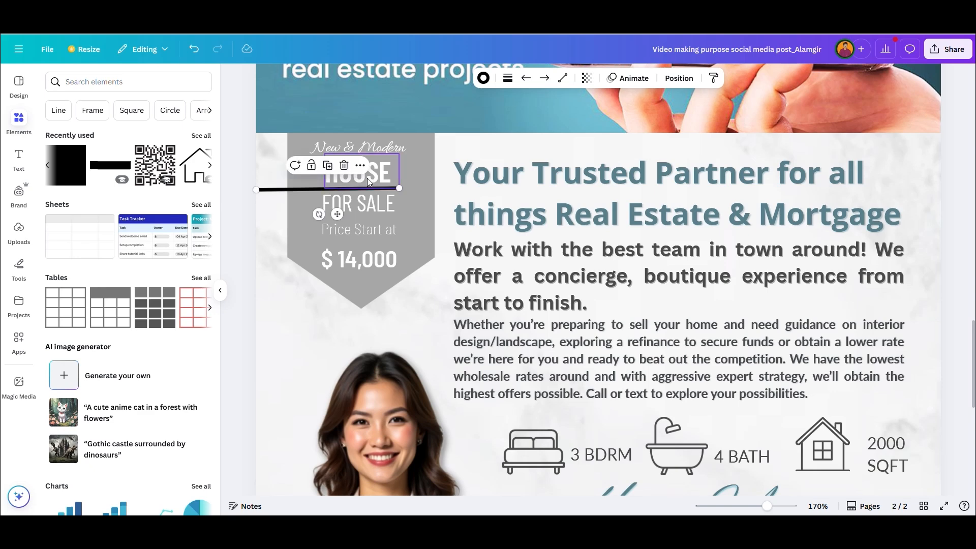
{"action": "scroll", "coordinate": [316, 165], "scroll_direction": "up", "scroll_amount": 3}
{"action": "key", "text": "ctrl+z"}
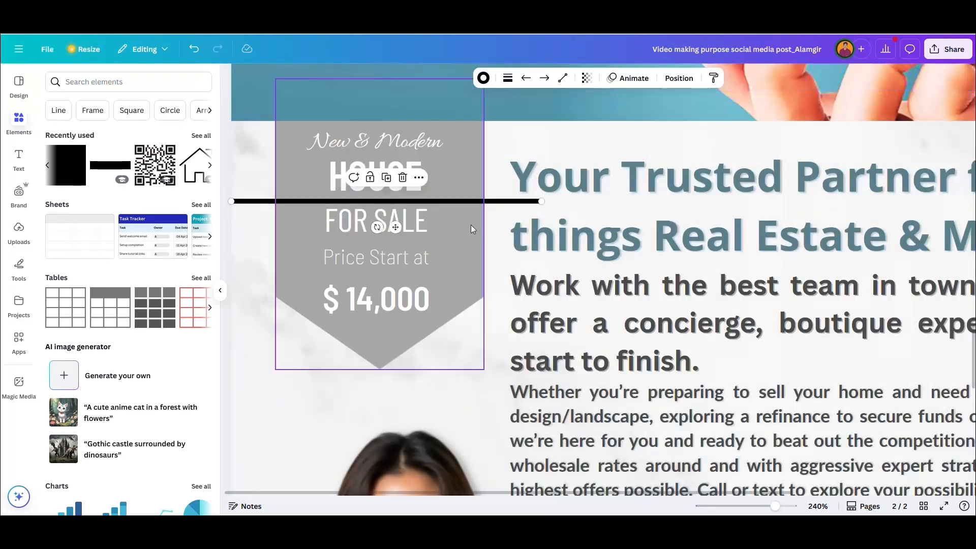
{"action": "left_click_drag", "start_coordinate": [541, 202], "coordinate": [436, 200]}
{"action": "left_click_drag", "start_coordinate": [232, 201], "coordinate": [328, 201]}
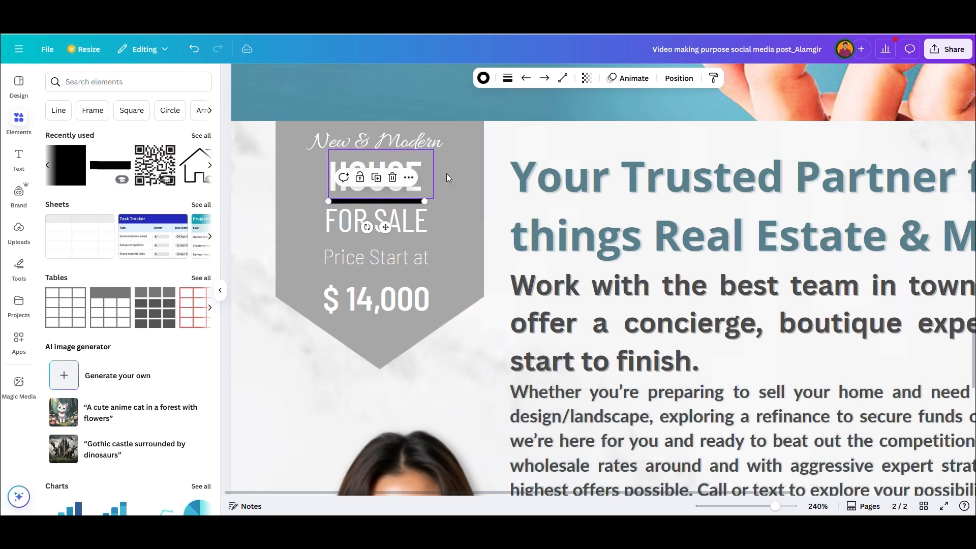
- Give the divider a light colour and thin it to line weight 2
{"action": "left_click", "coordinate": [483, 78]}
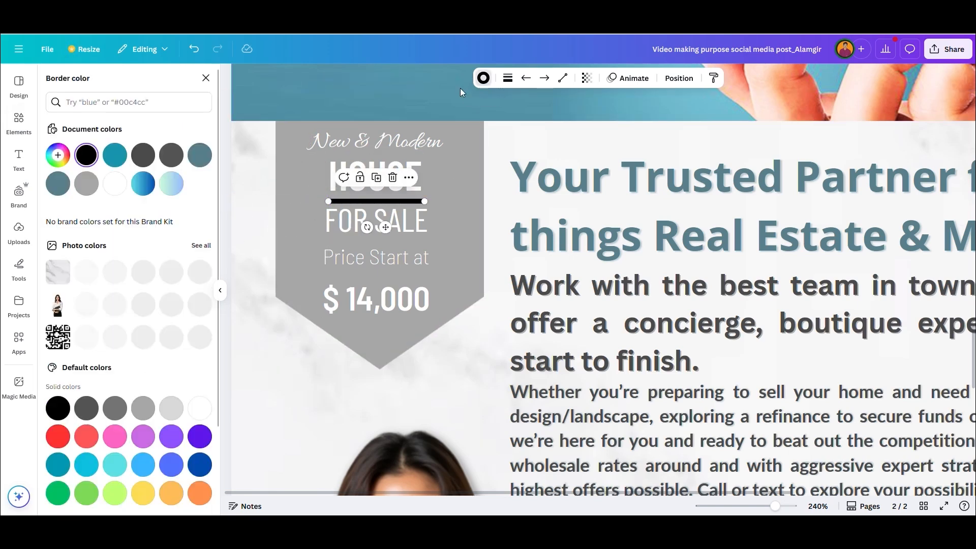
{"action": "left_click", "coordinate": [120, 188]}
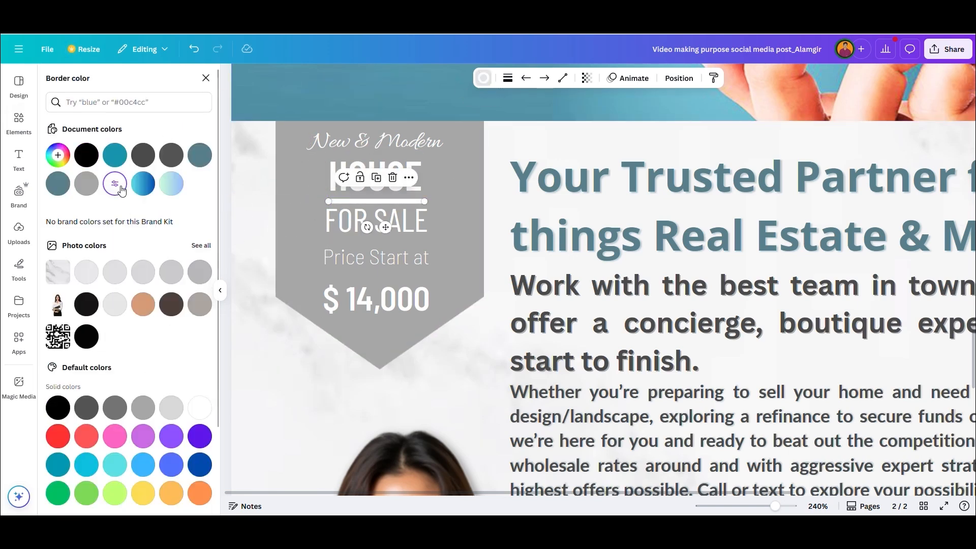
{"action": "left_click", "coordinate": [247, 201]}
{"action": "left_click", "coordinate": [390, 201]}
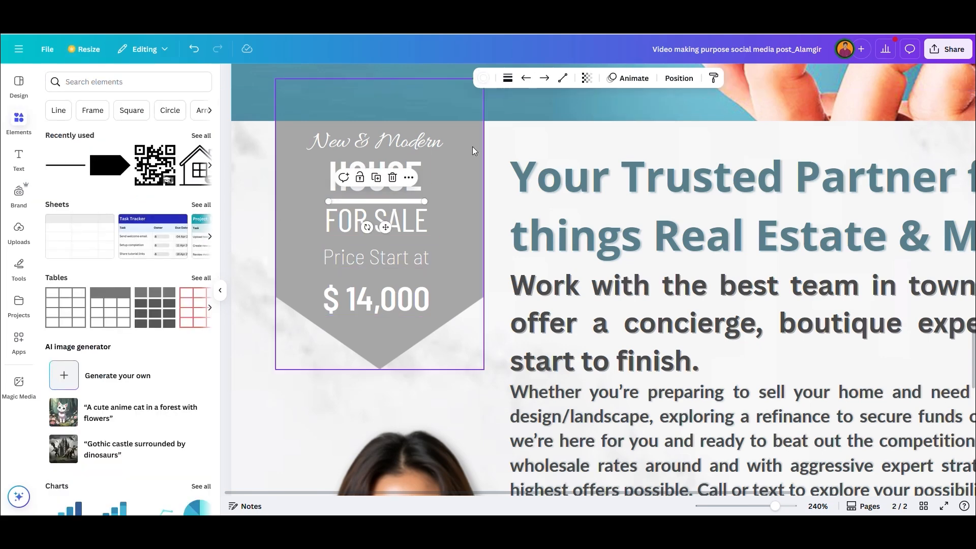
{"action": "left_click", "coordinate": [507, 78]}
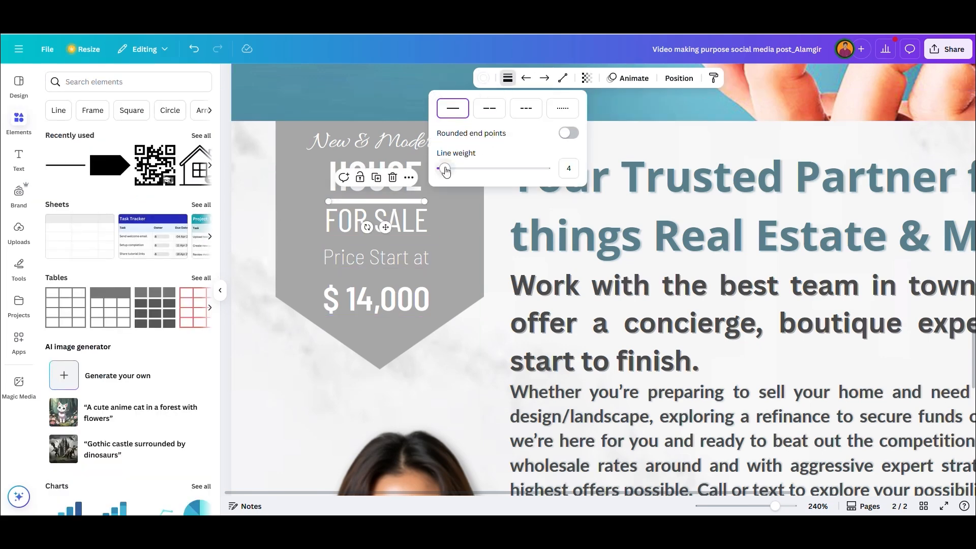
{"action": "left_click_drag", "start_coordinate": [445, 171], "coordinate": [445, 173]}
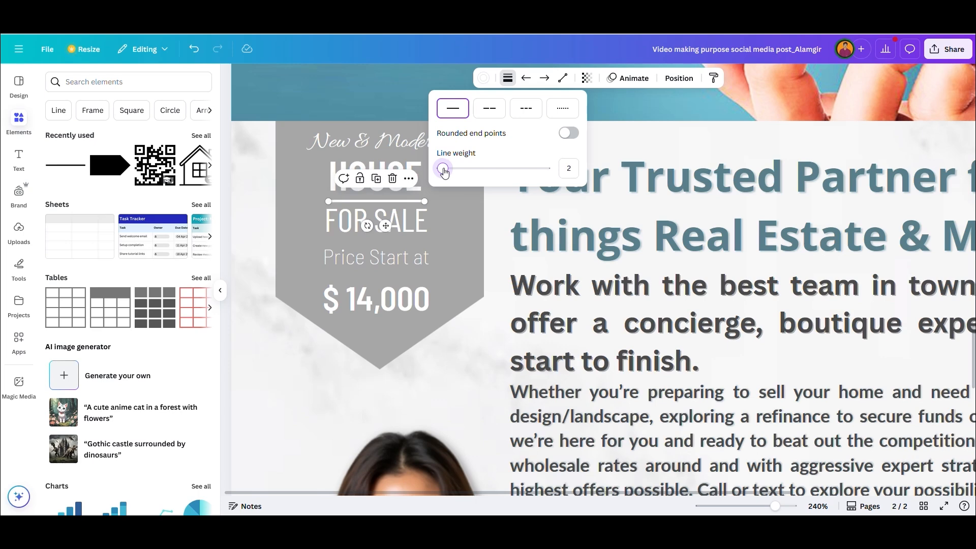
{"action": "left_click", "coordinate": [270, 177]}
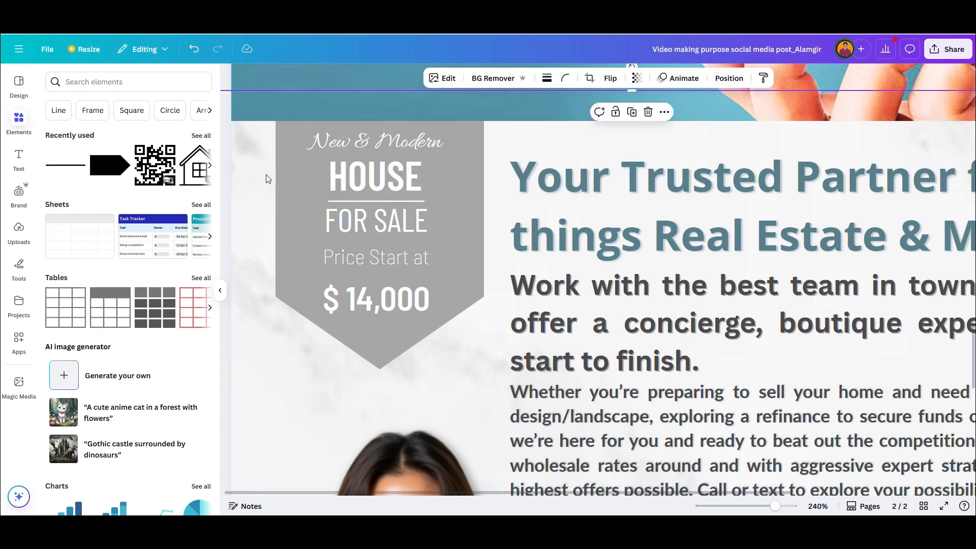
{"action": "scroll", "coordinate": [361, 257], "scroll_direction": "up", "scroll_amount": 3}
- Lengthen the divider line and shrink FOR SALE to 18.2 in a narrower box, nudged down
{"action": "left_click_drag", "start_coordinate": [361, 257], "coordinate": [424, 316]}
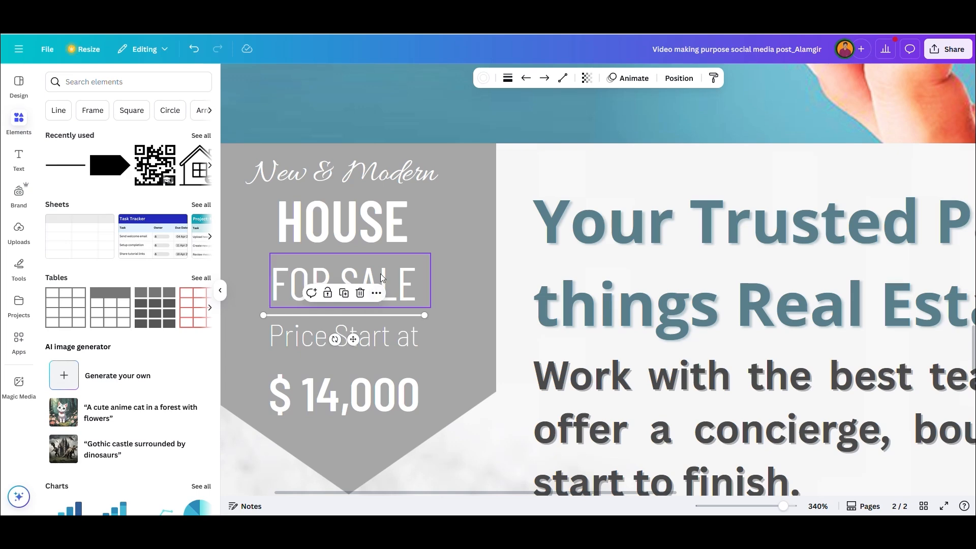
{"action": "left_click", "coordinate": [349, 284]}
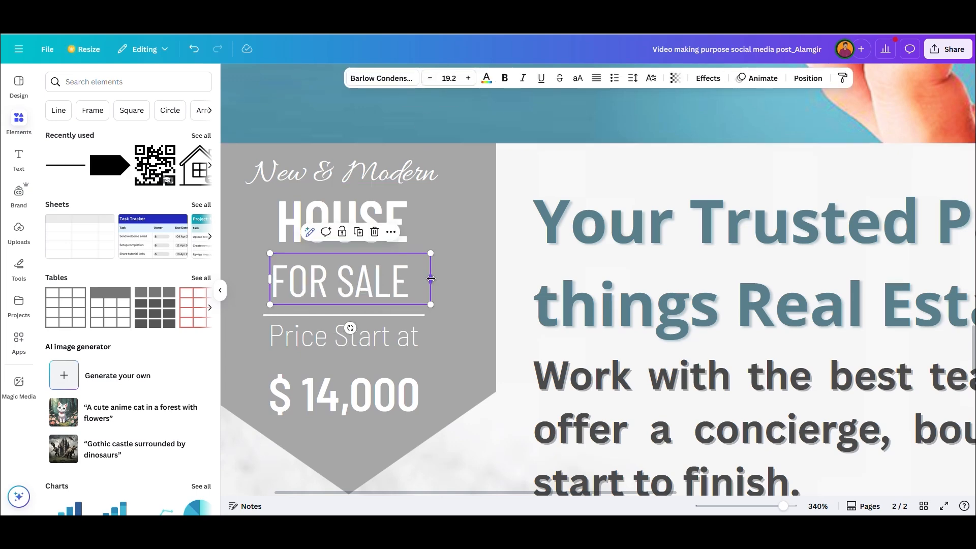
{"action": "left_click_drag", "start_coordinate": [430, 279], "coordinate": [399, 266]}
{"action": "left_click", "coordinate": [430, 78]}
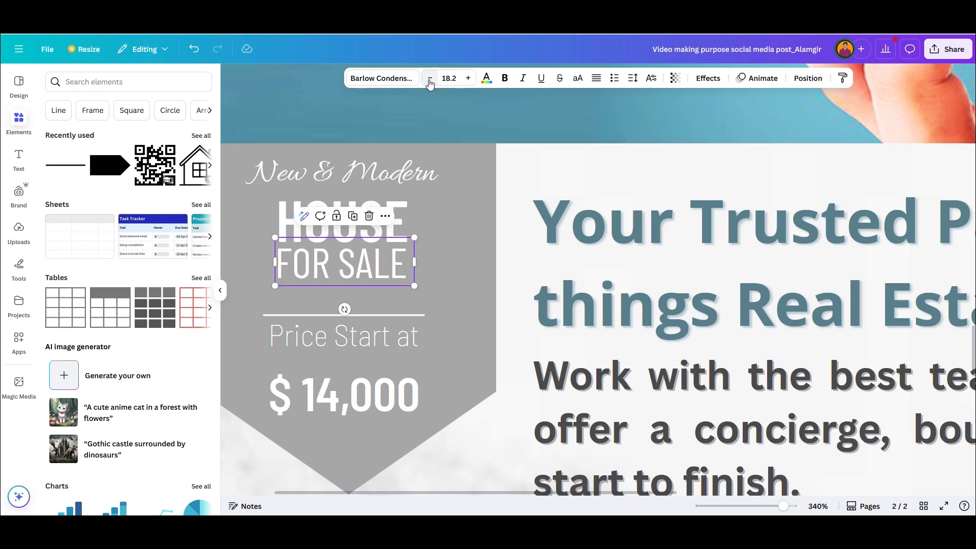
{"action": "left_click_drag", "start_coordinate": [408, 293], "coordinate": [405, 291]}
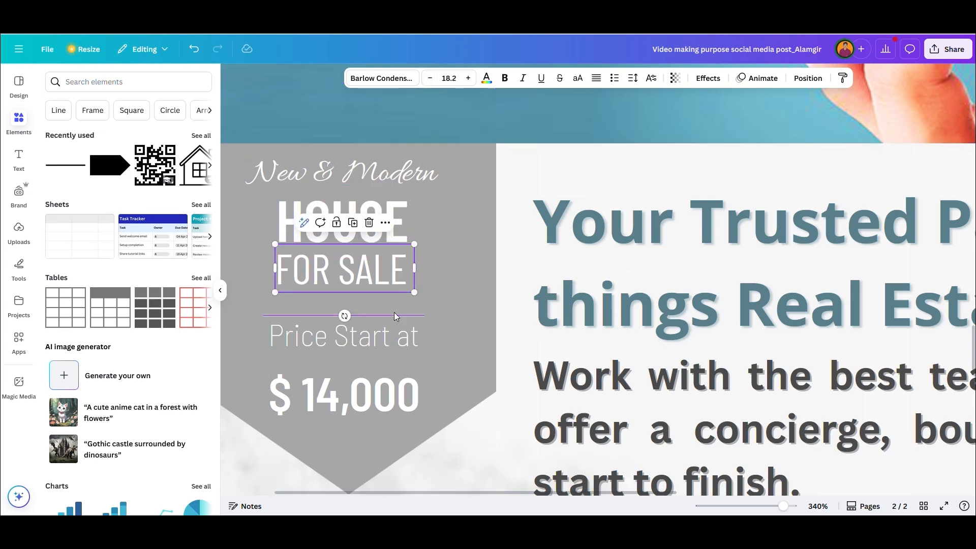
- Move 'Price Start at' and '$ 14,000' up closer beneath the divider on the grey badge
{"action": "left_click", "coordinate": [391, 316]}
{"action": "left_click", "coordinate": [392, 339]}
{"action": "left_click", "coordinate": [381, 389], "text": "shift"}
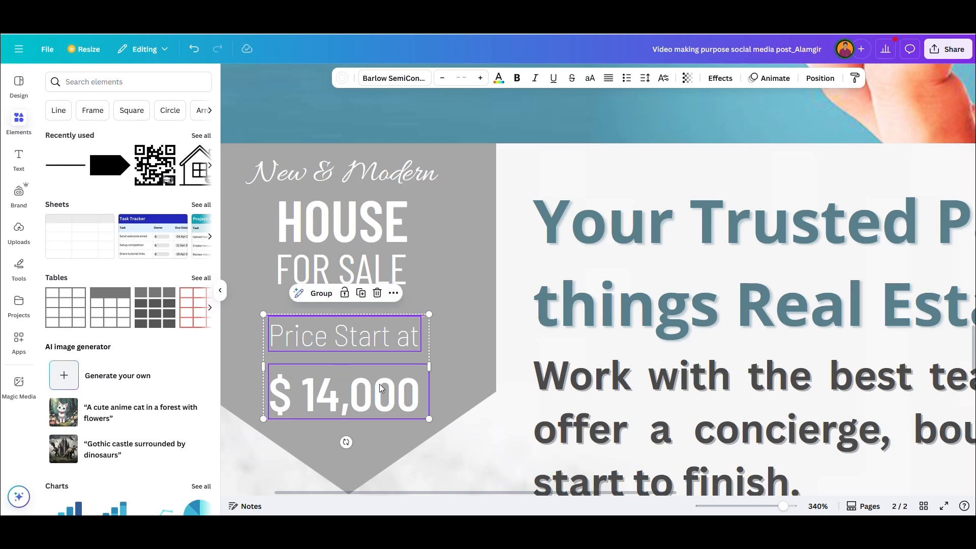
{"action": "left_click_drag", "start_coordinate": [399, 396], "coordinate": [408, 381]}
{"action": "left_click", "coordinate": [450, 377]}
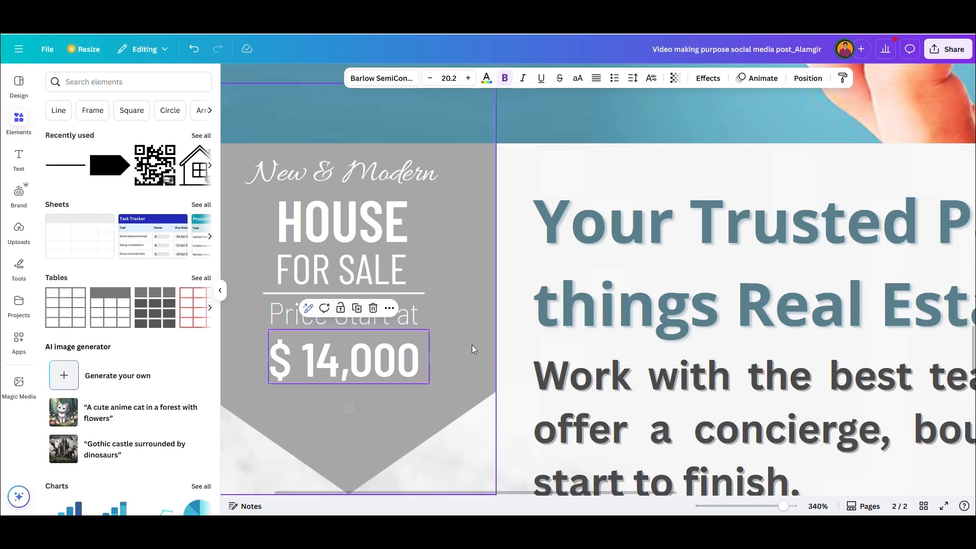
{"action": "left_click", "coordinate": [471, 342]}
{"action": "key", "text": "alt"}
{"action": "scroll", "coordinate": [398, 263], "scroll_direction": "down", "scroll_amount": 10}
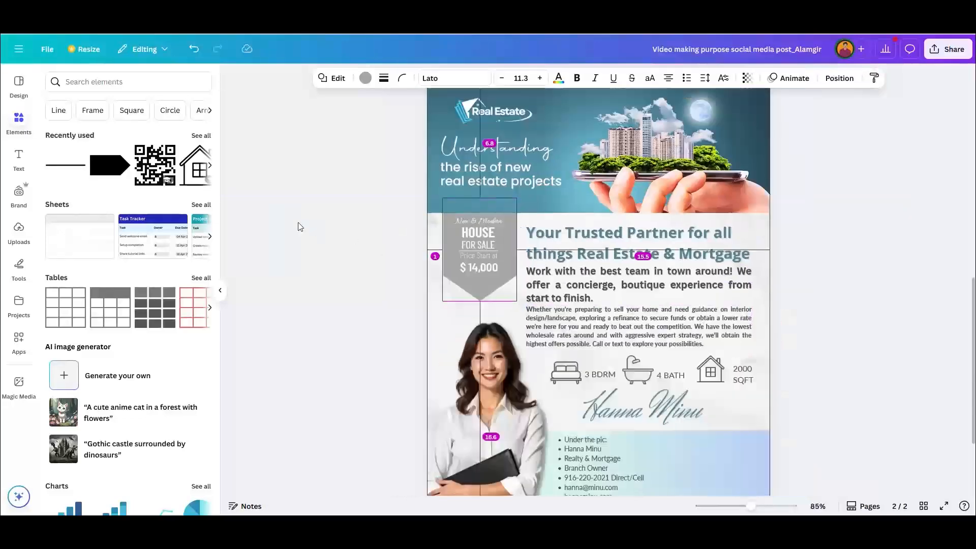
{"action": "scroll", "coordinate": [804, 396], "scroll_direction": "down", "scroll_amount": 3}
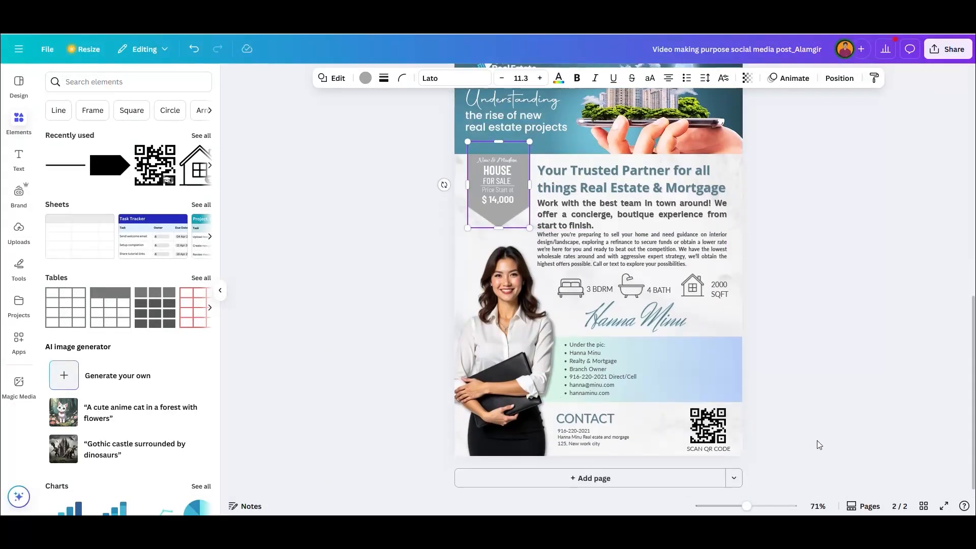
{"action": "scroll", "coordinate": [778, 423], "scroll_direction": "up", "scroll_amount": 2}
{"action": "scroll", "coordinate": [633, 376], "scroll_direction": "down", "scroll_amount": 5}
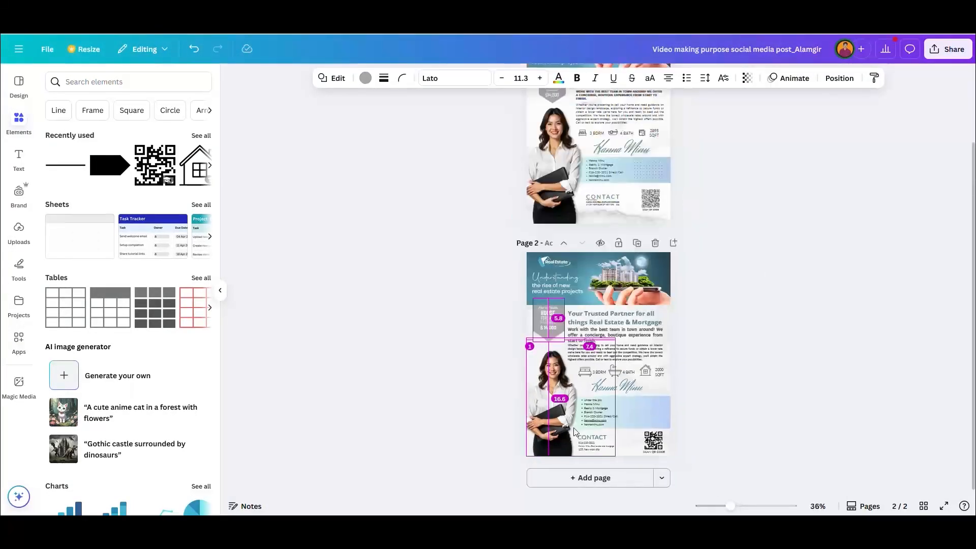
{"action": "scroll", "coordinate": [763, 339], "scroll_direction": "up", "scroll_amount": 3}
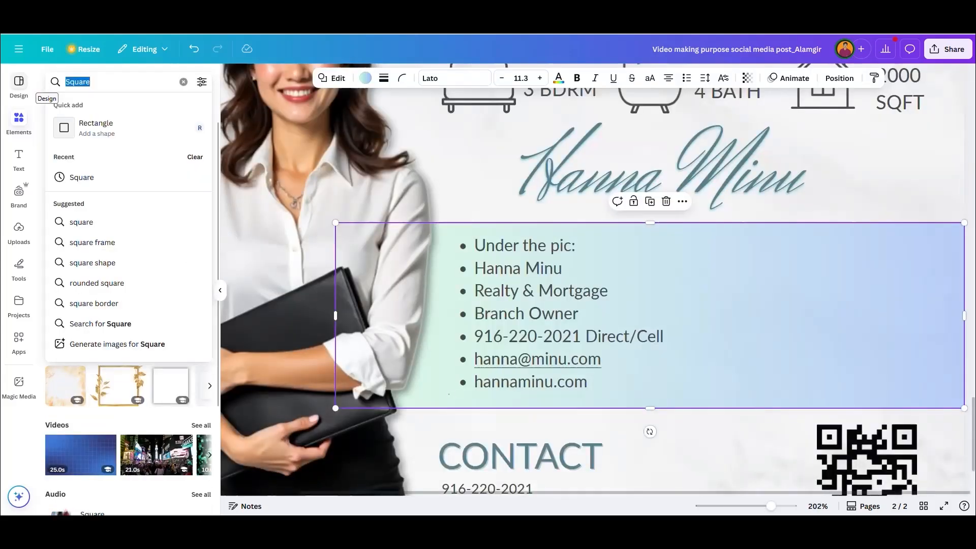
- Search Elements for 'round' and add the black circle photo to page 2
{"action": "type", "text": "ron"}
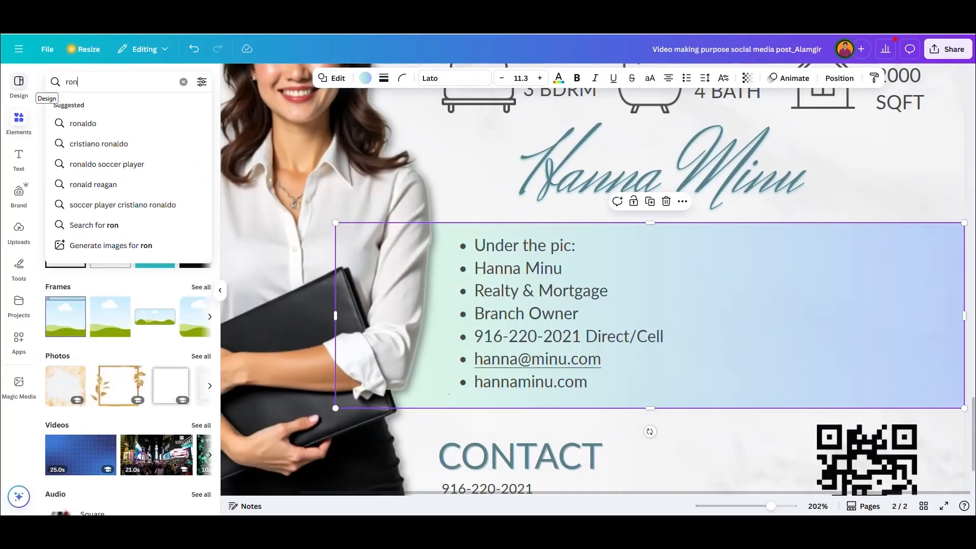
{"action": "type", "text": "und"}
{"action": "key", "text": "Return"}
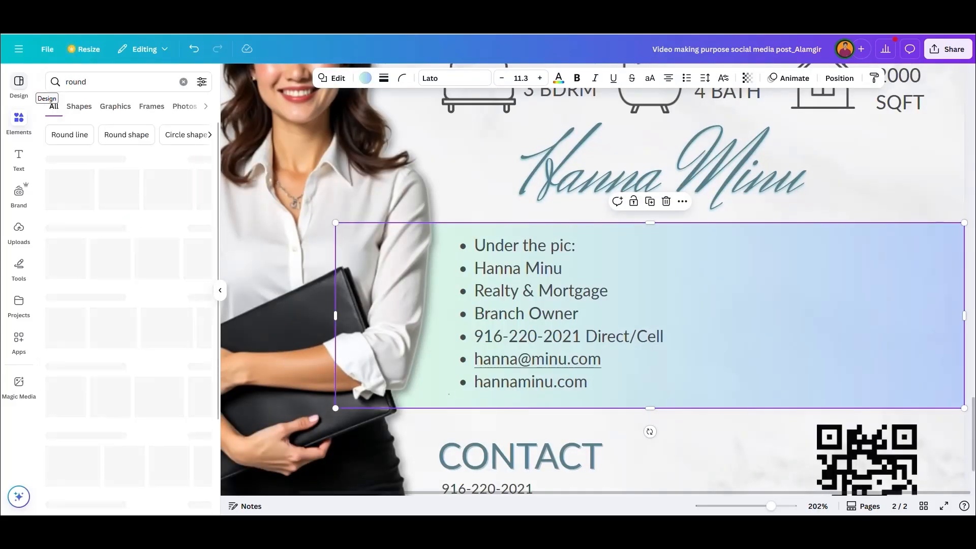
{"action": "left_click", "coordinate": [66, 327]}
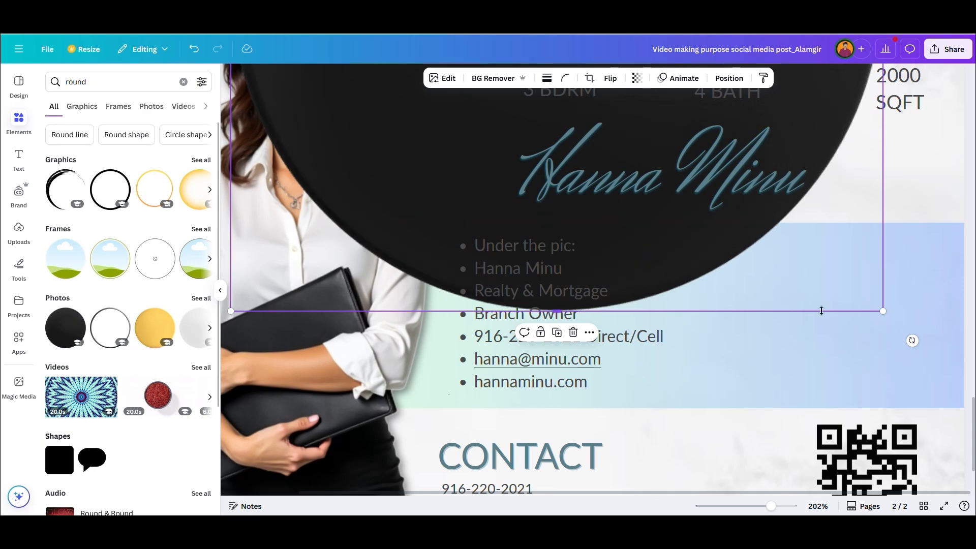
- Shrink the black circle to a tiny 0.1 × 0.1 dot on the blue contact panel
{"action": "left_click_drag", "start_coordinate": [681, 245], "coordinate": [684, 369]}
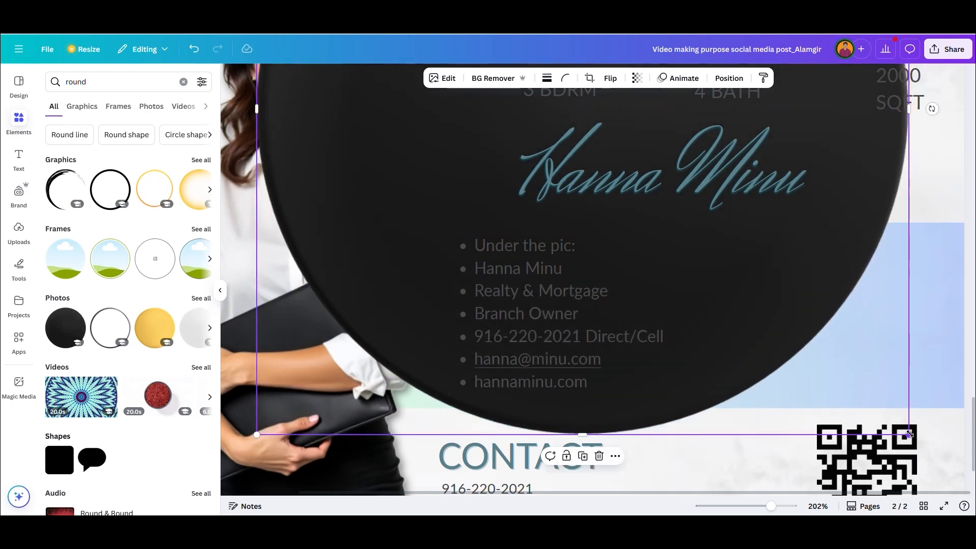
{"action": "left_click_drag", "start_coordinate": [908, 431], "coordinate": [526, 195]}
{"action": "left_click_drag", "start_coordinate": [381, 98], "coordinate": [570, 434]}
{"action": "left_click_drag", "start_coordinate": [791, 471], "coordinate": [529, 201]}
{"action": "left_click_drag", "start_coordinate": [478, 163], "coordinate": [792, 299]}
{"action": "scroll", "coordinate": [930, 333], "scroll_direction": "up", "scroll_amount": 5}
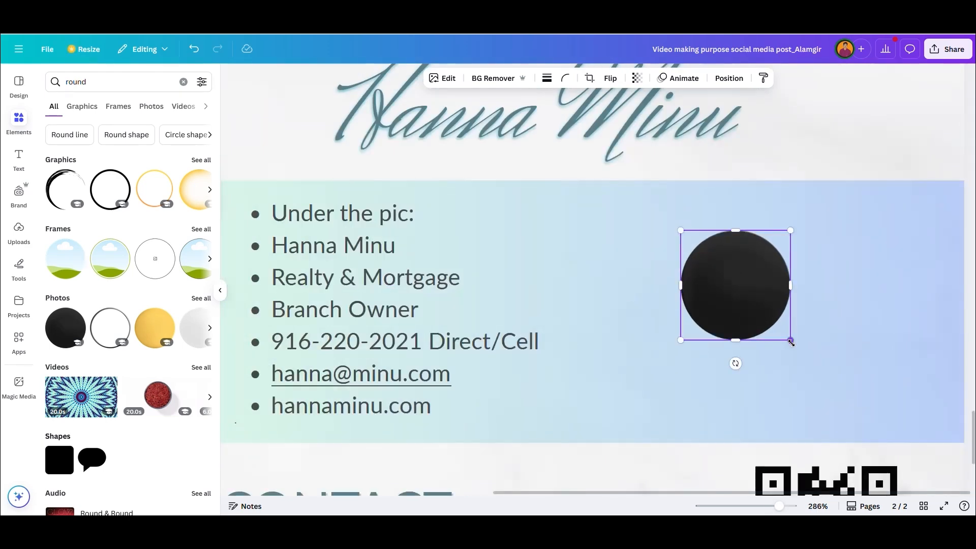
{"action": "left_click_drag", "start_coordinate": [791, 342], "coordinate": [685, 235]}
- Undo the last resize and make the circle a slightly smaller tiny dot
{"action": "key", "text": "ctrl+z"}
{"action": "scroll", "coordinate": [707, 236], "scroll_direction": "up", "scroll_amount": 4}
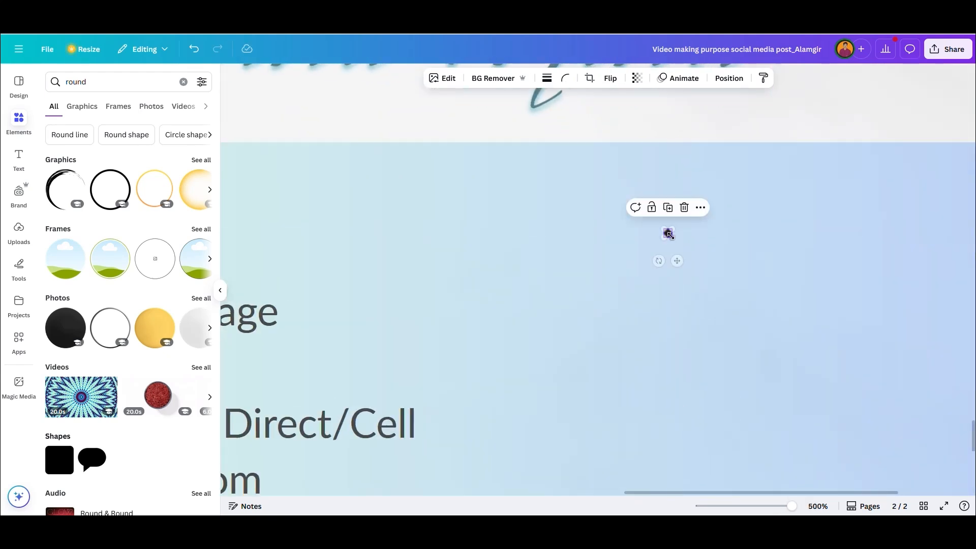
{"action": "scroll", "coordinate": [672, 237], "scroll_direction": "up", "scroll_amount": 2}
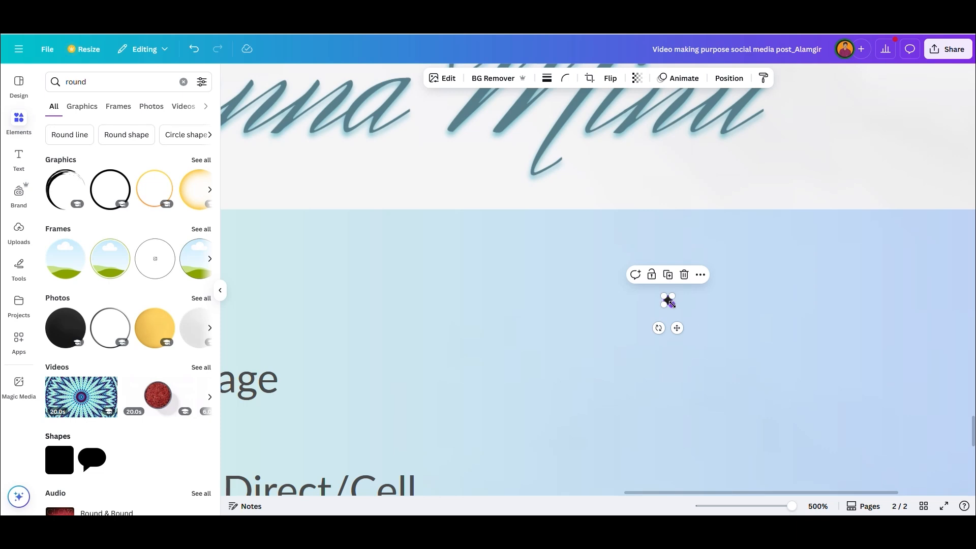
{"action": "left_click_drag", "start_coordinate": [672, 304], "coordinate": [669, 328]}
{"action": "left_click", "coordinate": [610, 277]}
{"action": "left_click", "coordinate": [668, 299]}
{"action": "left_click", "coordinate": [638, 299]}
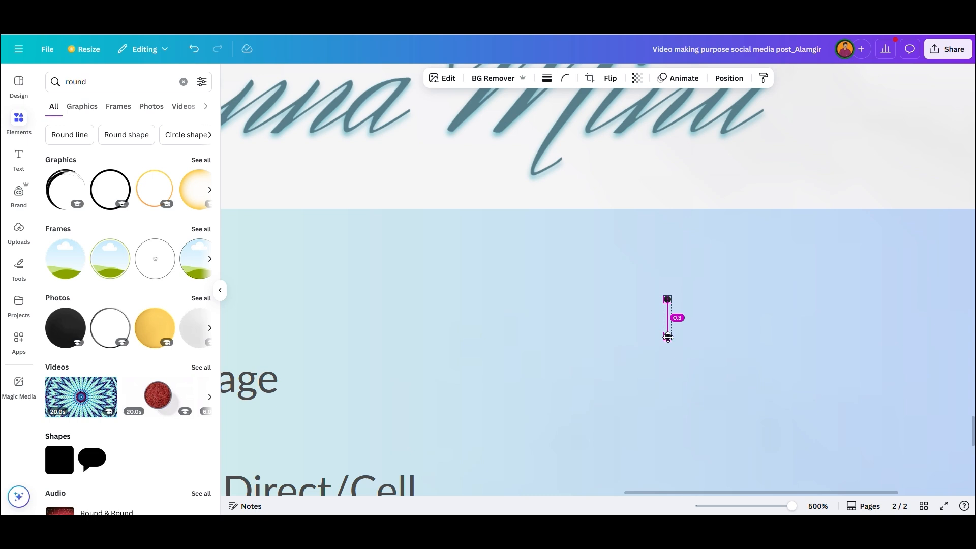
- Copy the dot below itself, then duplicate the pair into a four-dot column
{"action": "left_click_drag", "start_coordinate": [668, 337], "coordinate": [667, 336]}
{"action": "left_click", "coordinate": [669, 300], "text": "shift"}
{"action": "key", "text": "ctrl+d"}
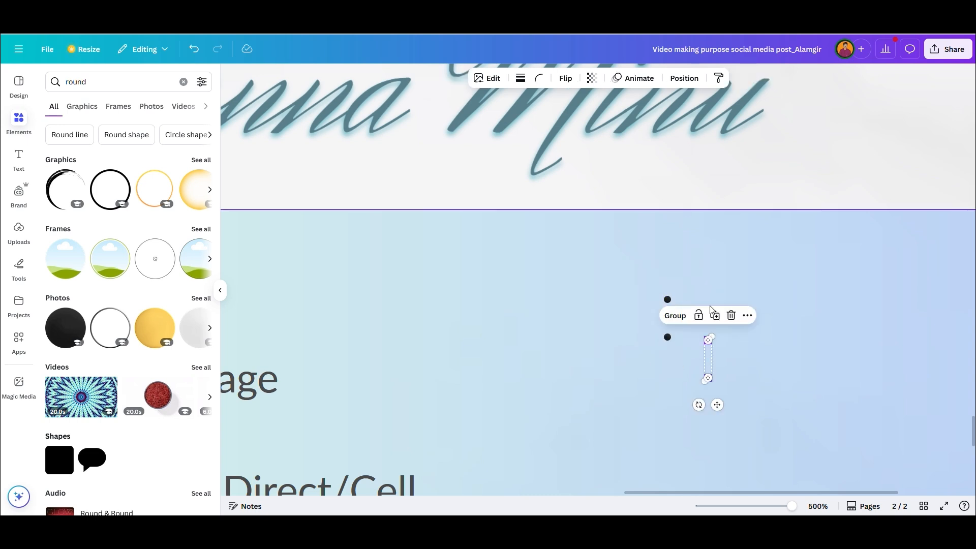
{"action": "scroll", "coordinate": [719, 309], "scroll_direction": "down", "scroll_amount": 3}
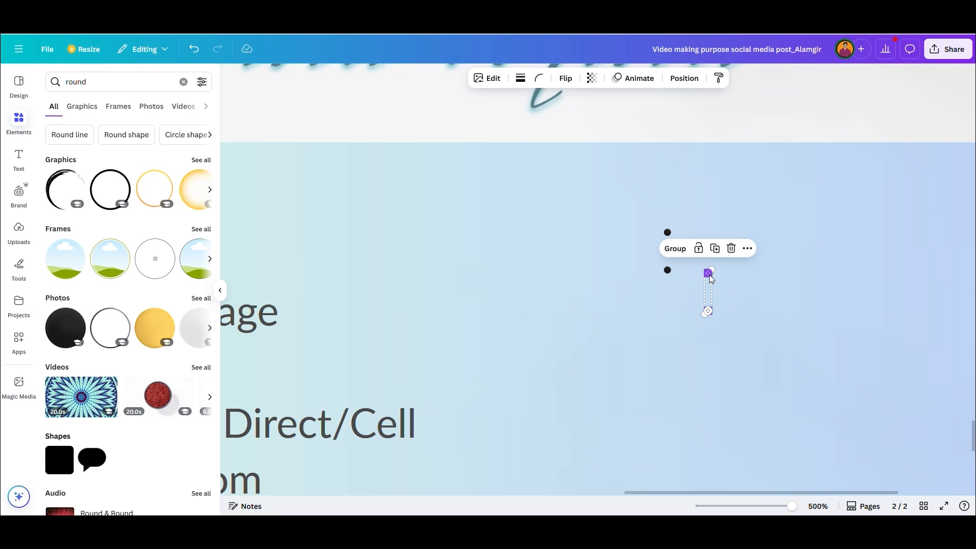
{"action": "left_click_drag", "start_coordinate": [708, 273], "coordinate": [669, 302]}
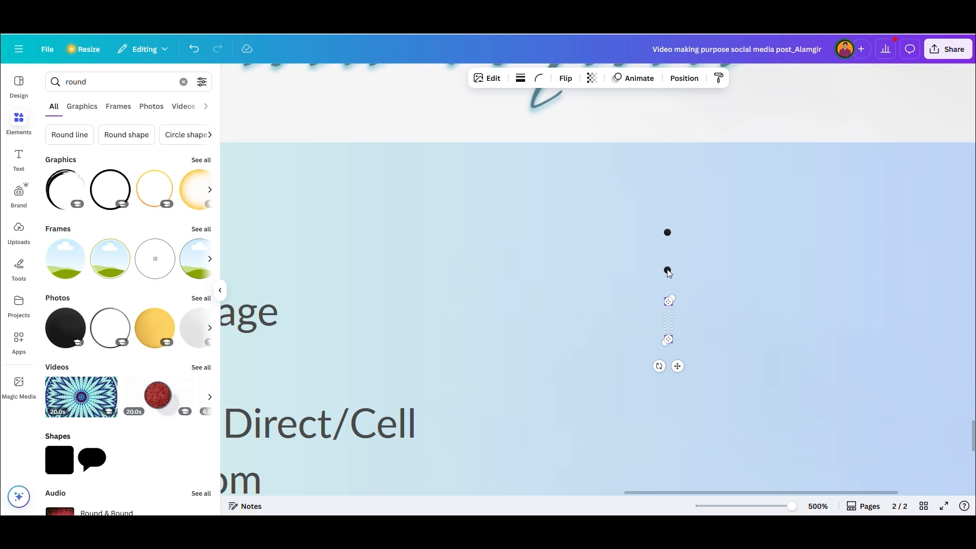
- Duplicate the four dots and line the copies up below, extending the column to seven dots
{"action": "left_click", "coordinate": [690, 356]}
{"action": "left_click", "coordinate": [668, 339]}
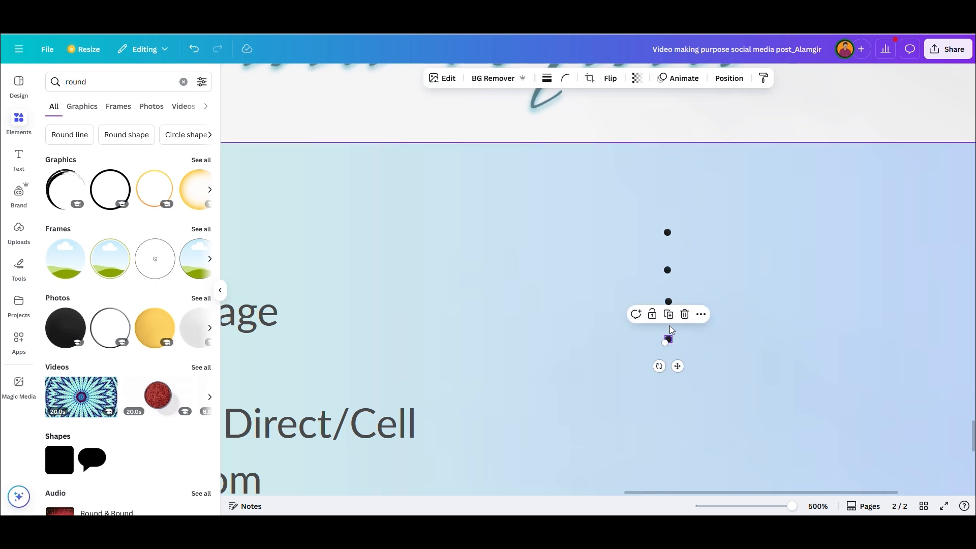
{"action": "left_click", "coordinate": [668, 301], "text": "shift"}
{"action": "left_click", "coordinate": [667, 269], "text": "shift"}
{"action": "left_click", "coordinate": [667, 233], "text": "shift"}
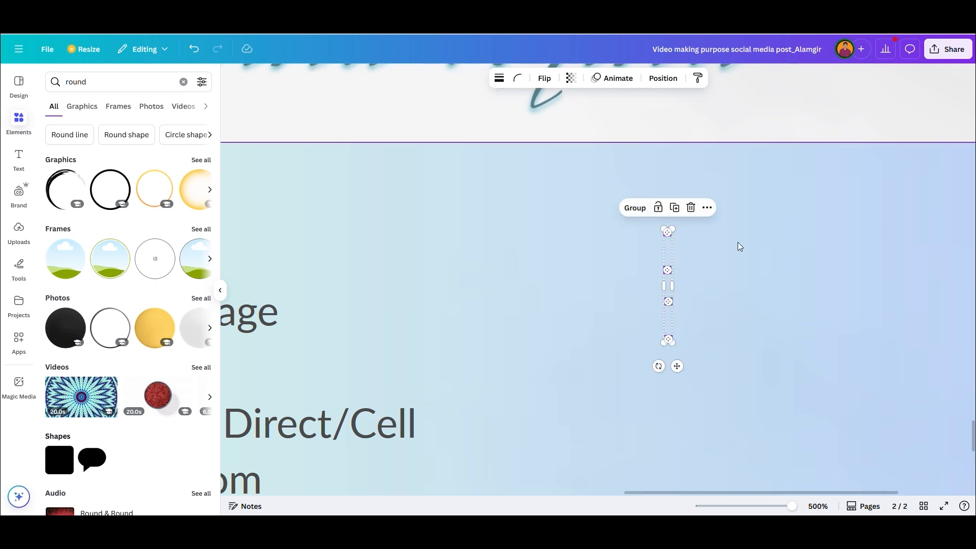
{"action": "key", "text": "ctrl+d"}
{"action": "scroll", "coordinate": [729, 289], "scroll_direction": "down", "scroll_amount": 1}
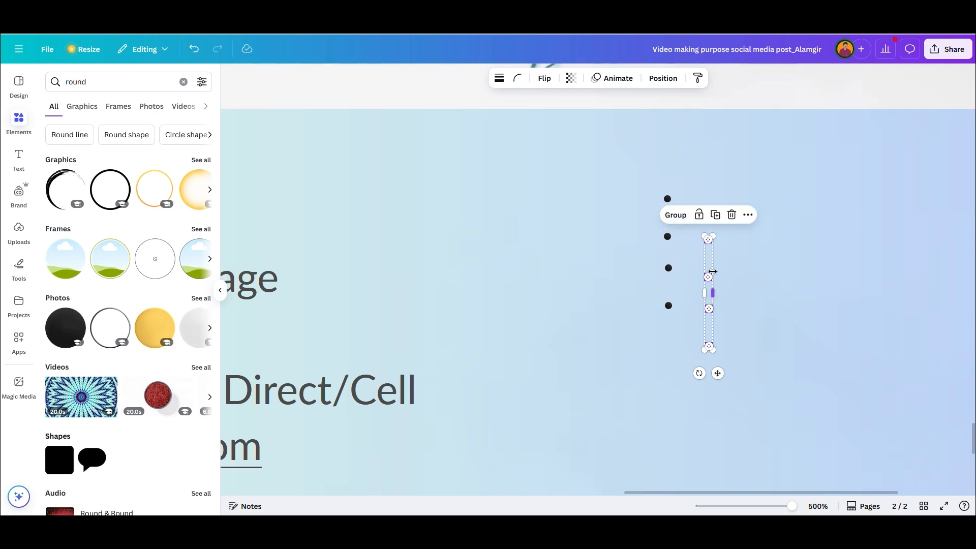
{"action": "left_click_drag", "start_coordinate": [710, 281], "coordinate": [681, 347]}
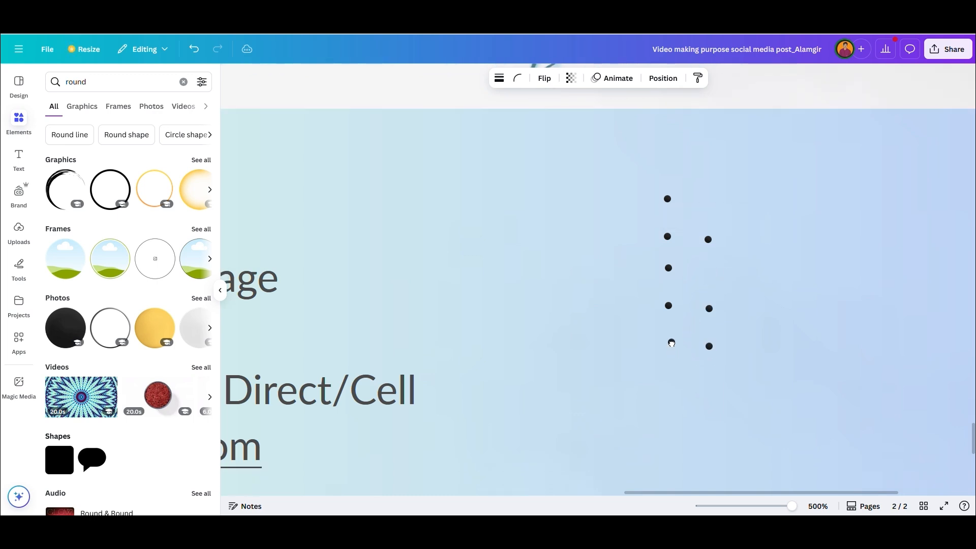
{"action": "left_click_drag", "start_coordinate": [669, 343], "coordinate": [670, 374]}
- Select all the dots in the column and bring up their more-options menu
{"action": "left_click", "coordinate": [747, 349]}
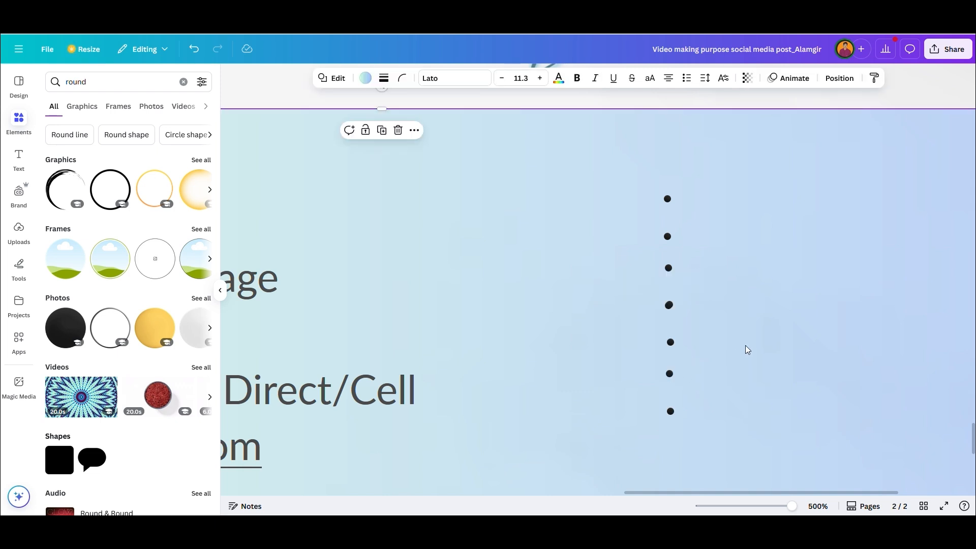
{"action": "left_click", "coordinate": [738, 311]}
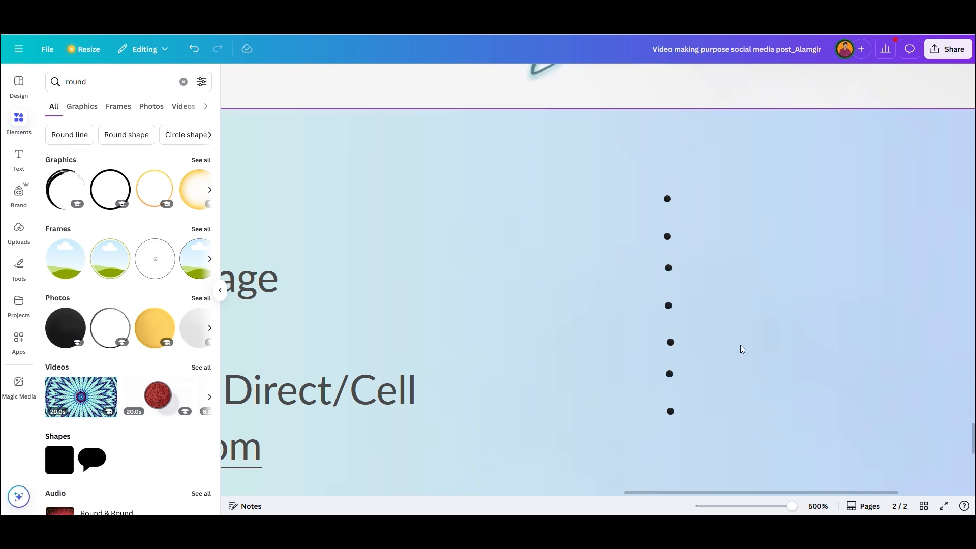
{"action": "left_click", "coordinate": [667, 199]}
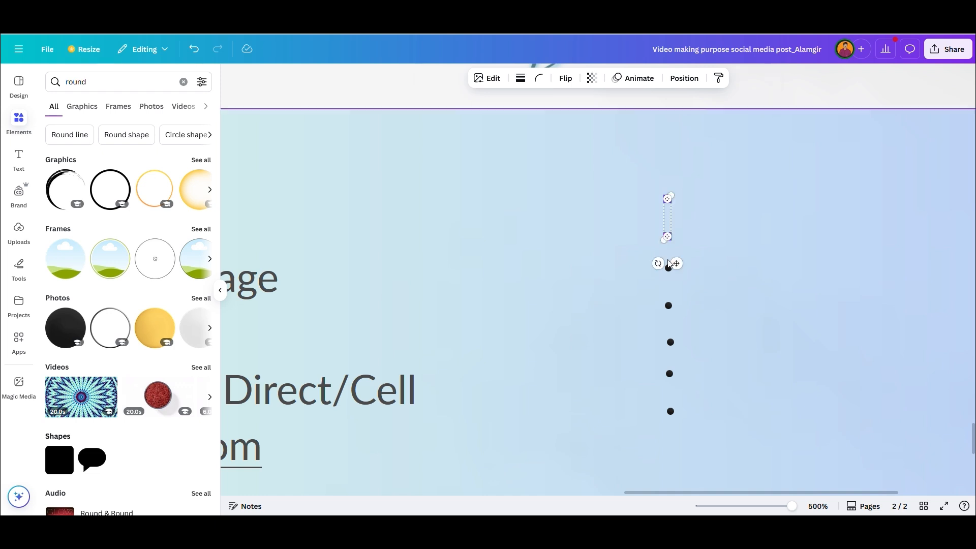
{"action": "left_click", "coordinate": [669, 267], "text": "shift"}
{"action": "left_click", "coordinate": [668, 305], "text": "shift"}
{"action": "left_click", "coordinate": [670, 342], "text": "shift"}
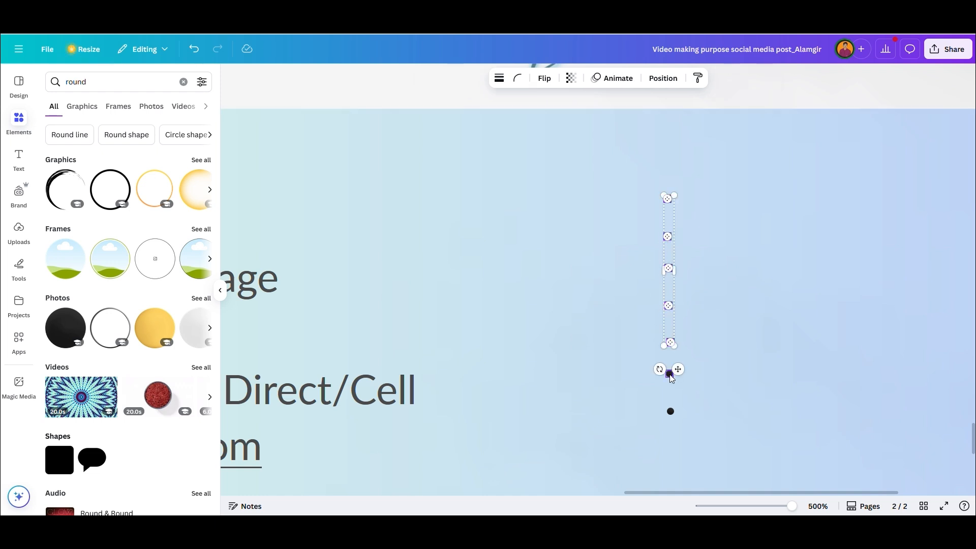
{"action": "left_click", "coordinate": [668, 374], "text": "shift"}
{"action": "left_click", "coordinate": [670, 411], "text": "shift"}
- Align the selected dots of the column on their left edges
{"action": "left_click", "coordinate": [708, 174]}
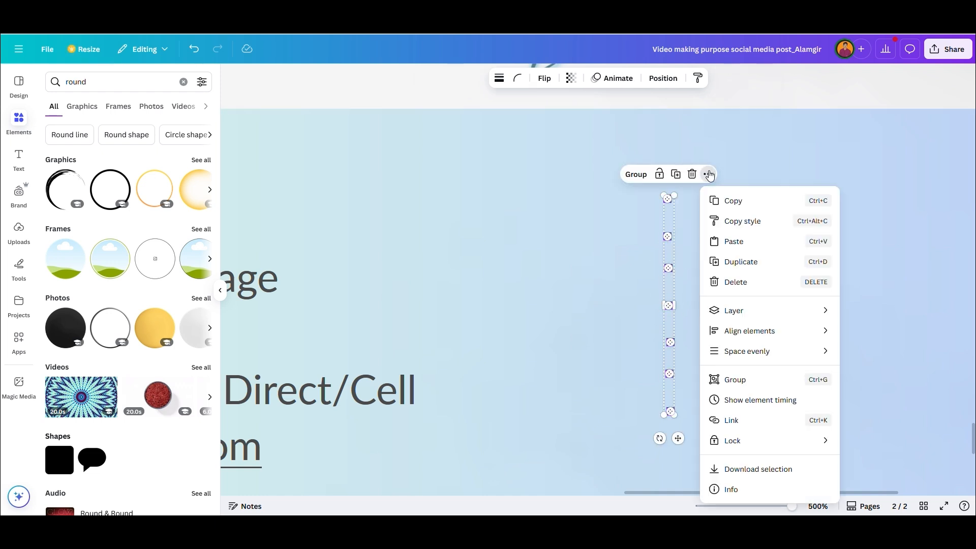
{"action": "mouse_move", "coordinate": [756, 330]}
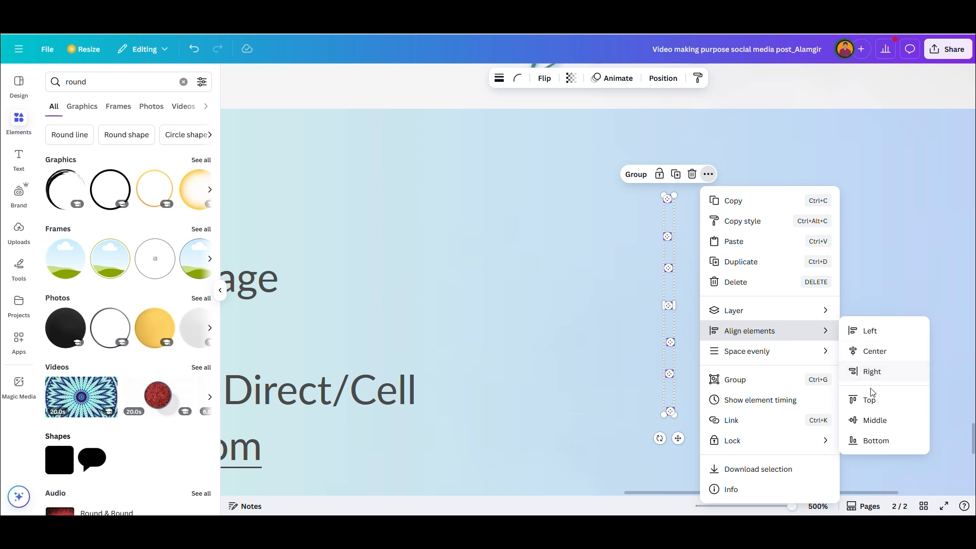
{"action": "left_click", "coordinate": [853, 333]}
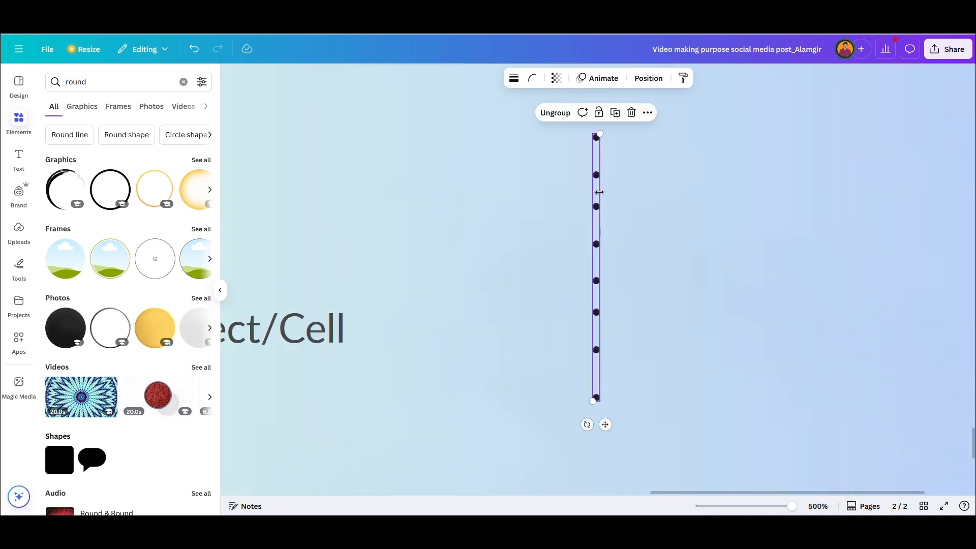
- Alt-drag copies of the dot column into several columns extending to the right
{"action": "left_click_drag", "start_coordinate": [597, 174], "coordinate": [930, 173]}
{"action": "left_click", "coordinate": [702, 191]}
{"action": "key", "text": "ctrl+z"}
{"action": "left_click", "coordinate": [748, 193]}
{"action": "left_click", "coordinate": [801, 190]}
{"action": "left_click", "coordinate": [781, 181]}
{"action": "left_click", "coordinate": [861, 188]}
{"action": "left_click", "coordinate": [900, 179]}
{"action": "left_click", "coordinate": [919, 174]}
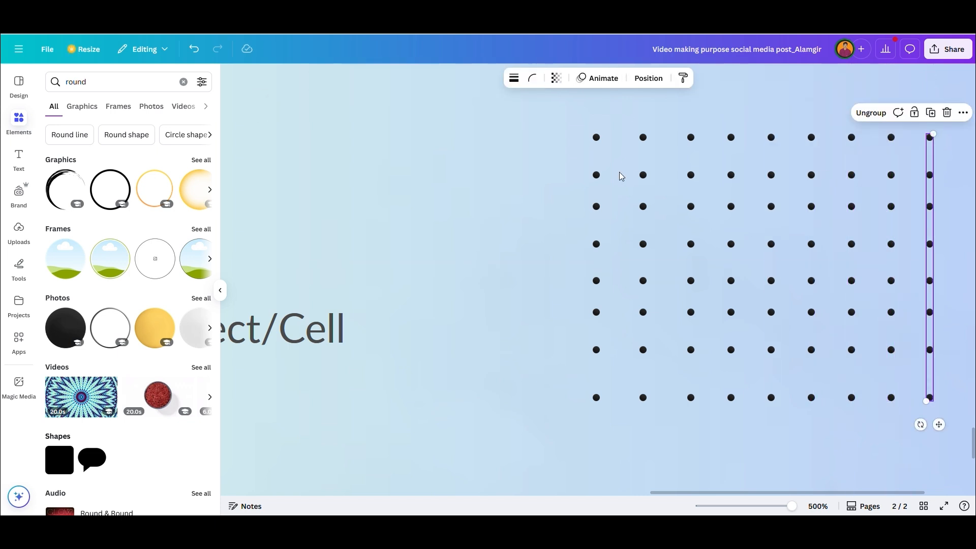
- Add more copies of the dot column on the left side of the grid
{"action": "left_click", "coordinate": [596, 175]}
{"action": "left_click", "coordinate": [588, 189]}
{"action": "left_click_drag", "start_coordinate": [595, 176], "coordinate": [517, 175]}
{"action": "left_click", "coordinate": [541, 183]}
{"action": "left_click", "coordinate": [558, 176]}
{"action": "scroll", "coordinate": [417, 224], "scroll_direction": "down", "scroll_amount": 5, "text": "ctrl"}
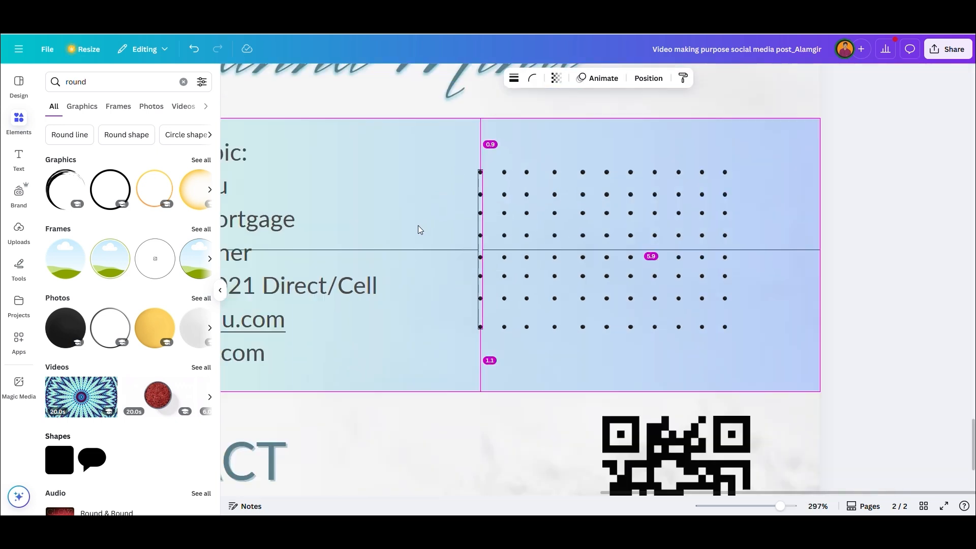
- Shift-select all eleven dot columns and group them into one grid with Ctrl+G
{"action": "left_click", "coordinate": [699, 311], "text": "shift"}
{"action": "left_click", "coordinate": [718, 311], "text": "shift"}
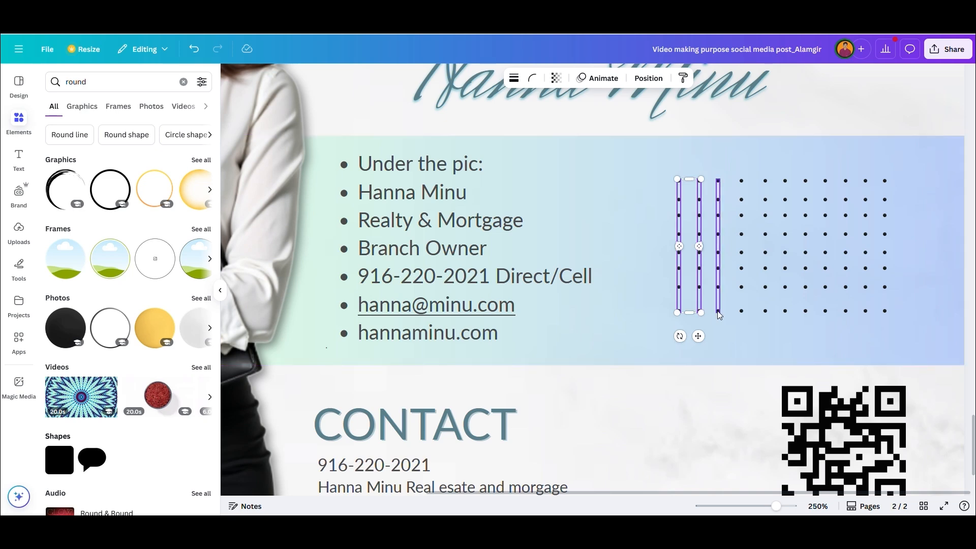
{"action": "left_click", "coordinate": [741, 311], "text": "shift"}
{"action": "left_click", "coordinate": [765, 312], "text": "shift"}
{"action": "left_click", "coordinate": [785, 311], "text": "shift"}
{"action": "left_click", "coordinate": [805, 312], "text": "shift"}
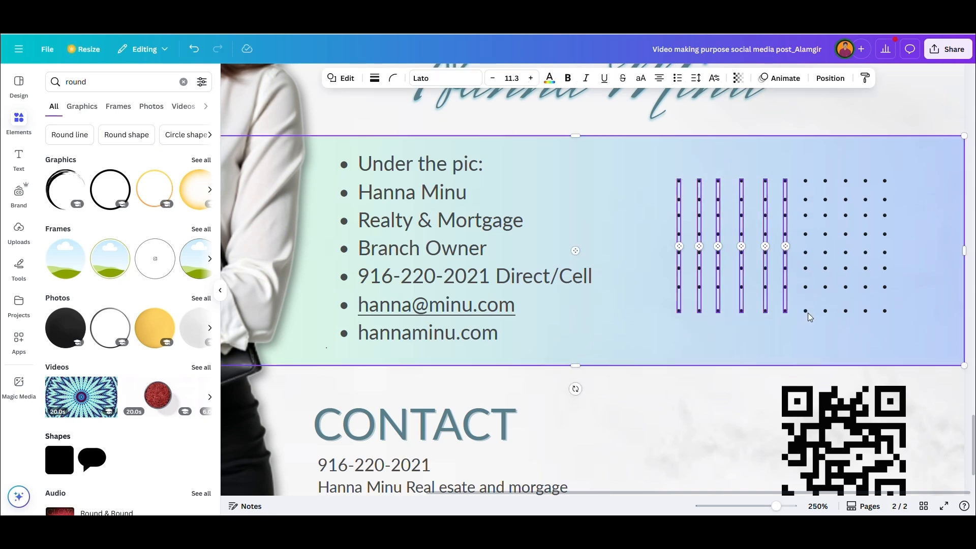
{"action": "left_click", "coordinate": [804, 314], "text": "shift"}
{"action": "left_click", "coordinate": [805, 314], "text": "shift"}
{"action": "left_click", "coordinate": [825, 315], "text": "shift"}
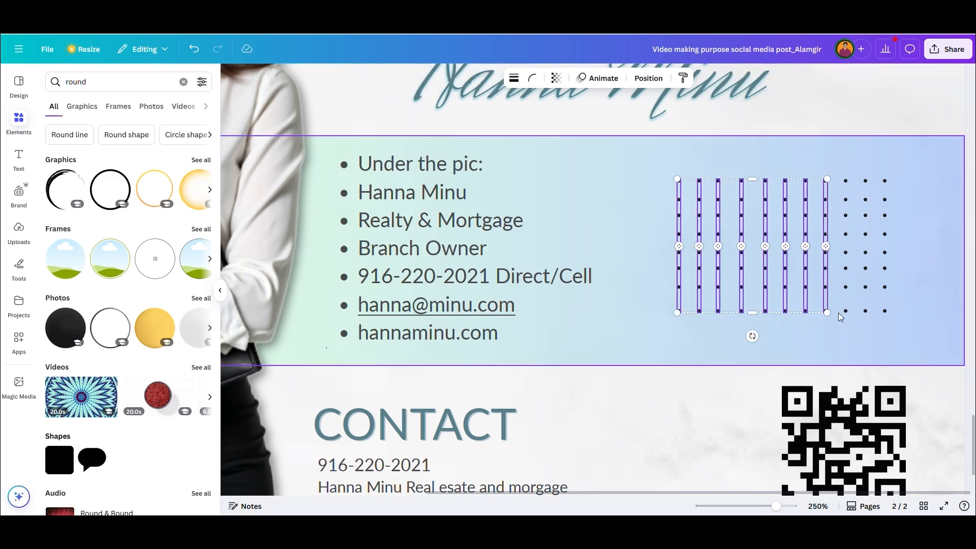
{"action": "left_click", "coordinate": [845, 316], "text": "shift"}
{"action": "left_click", "coordinate": [865, 311], "text": "shift"}
{"action": "left_click", "coordinate": [884, 311], "text": "shift"}
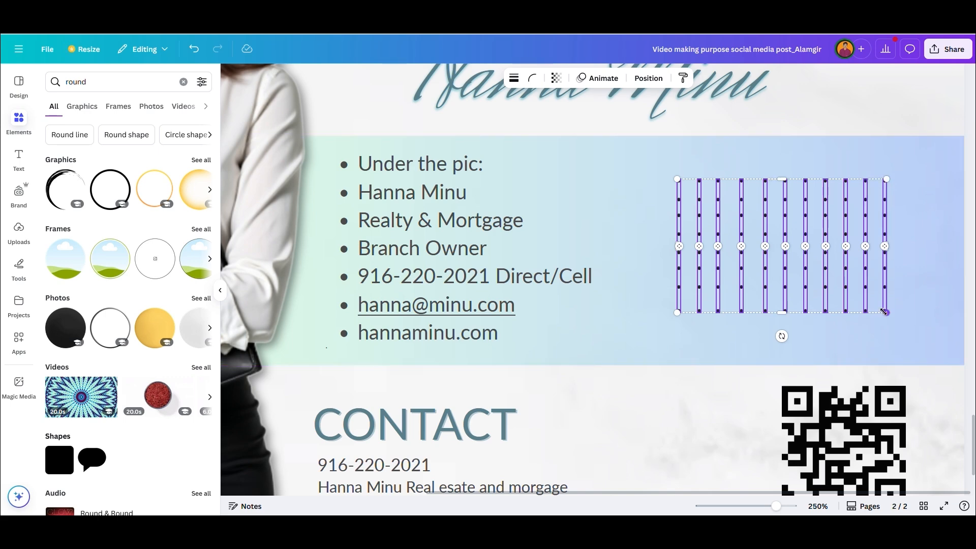
{"action": "key", "text": "ctrl+g"}
- Select the dot grid and shift it slightly to the right in the contact panel
{"action": "scroll", "coordinate": [801, 312], "scroll_direction": "down", "scroll_amount": 5}
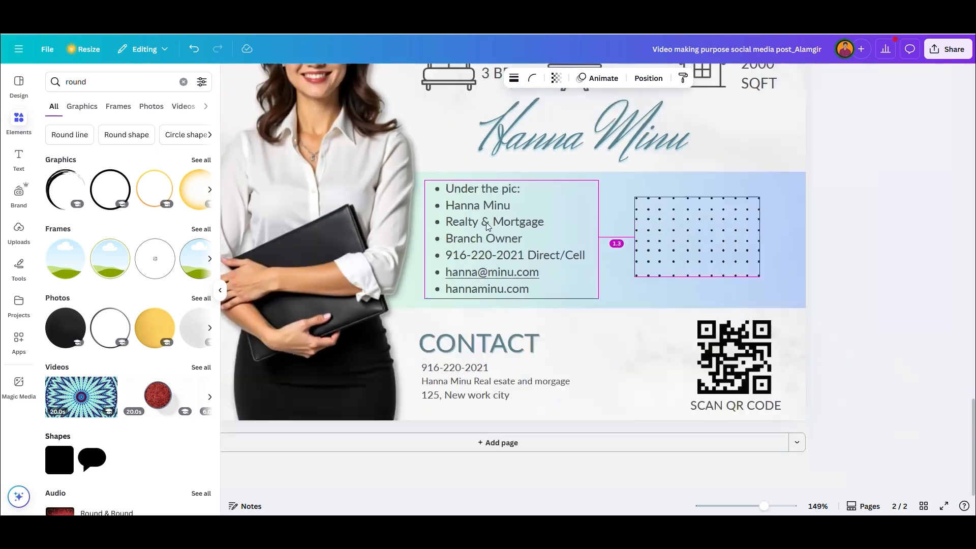
{"action": "left_click", "coordinate": [793, 266]}
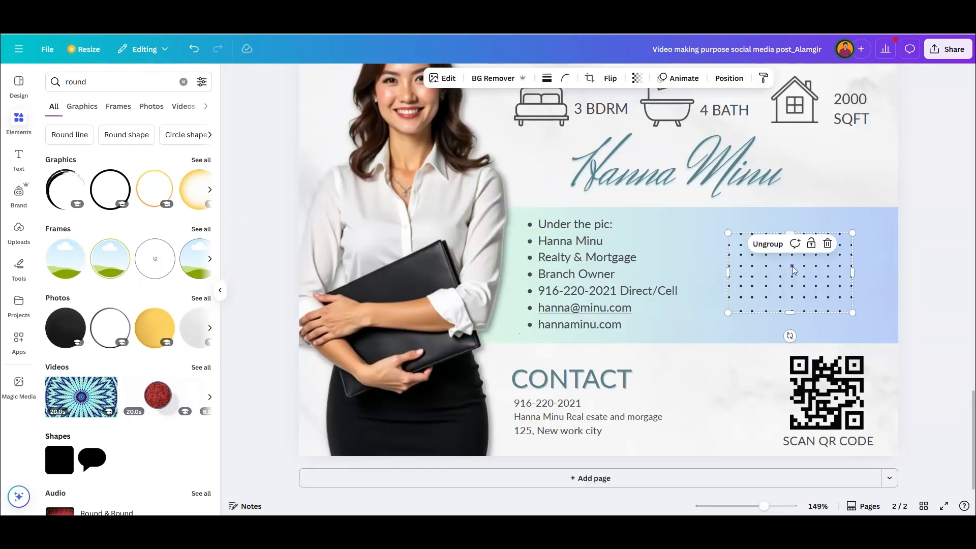
{"action": "left_click", "coordinate": [441, 79]}
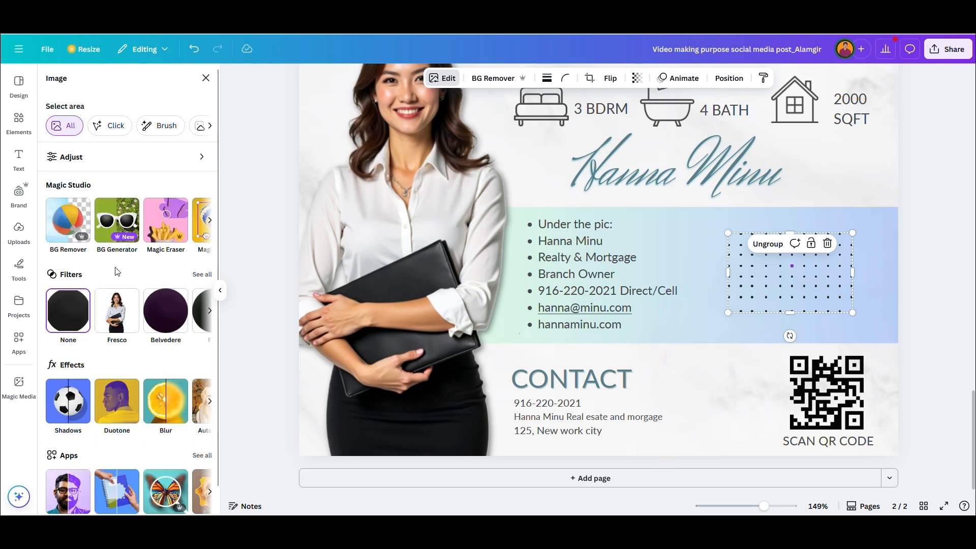
{"action": "left_click_drag", "start_coordinate": [790, 265], "coordinate": [809, 272]}
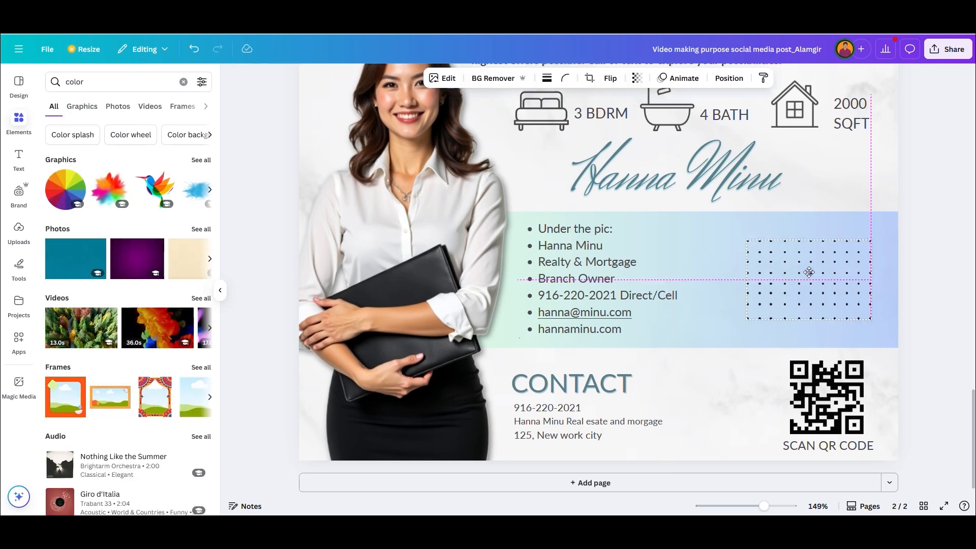
- Lower the dot grid's transparency to 55 so it looks faint
{"action": "left_click", "coordinate": [637, 77]}
{"action": "left_click_drag", "start_coordinate": [664, 119], "coordinate": [624, 122]}
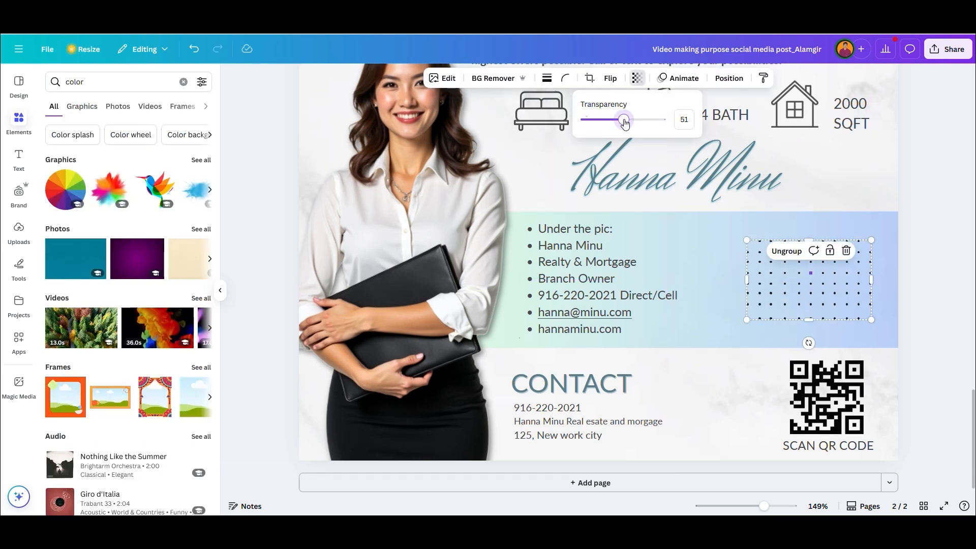
{"action": "left_click", "coordinate": [933, 298]}
{"action": "left_click", "coordinate": [928, 296]}
{"action": "scroll", "coordinate": [711, 259], "scroll_direction": "down", "scroll_amount": 3}
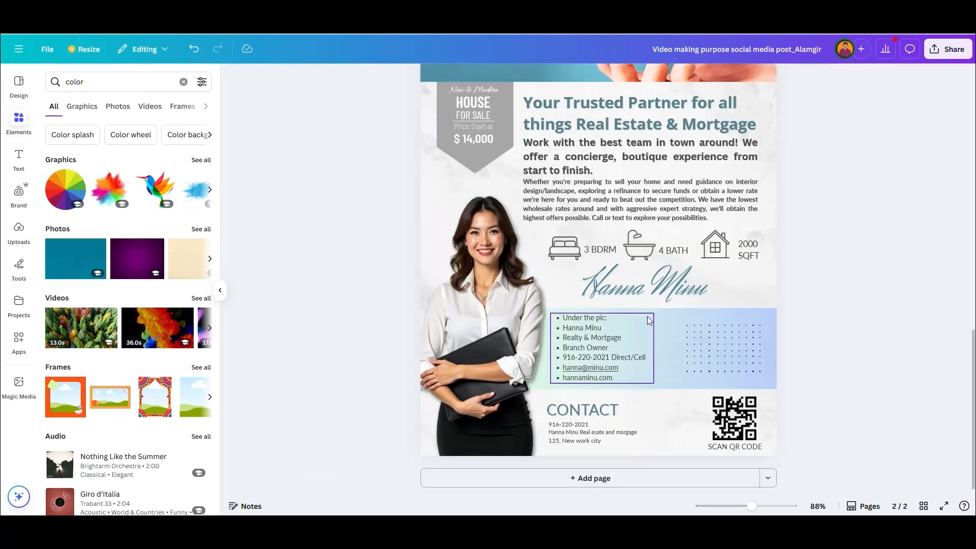
{"action": "scroll", "coordinate": [651, 321], "scroll_direction": "down", "scroll_amount": 1}
{"action": "left_click", "coordinate": [727, 368]}
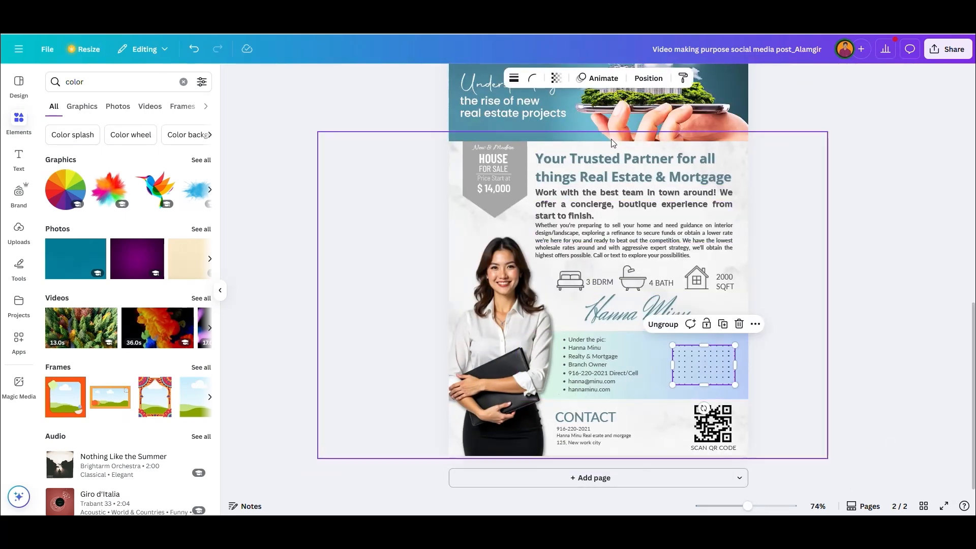
{"action": "left_click", "coordinate": [556, 78]}
{"action": "left_click_drag", "start_coordinate": [580, 119], "coordinate": [545, 121]}
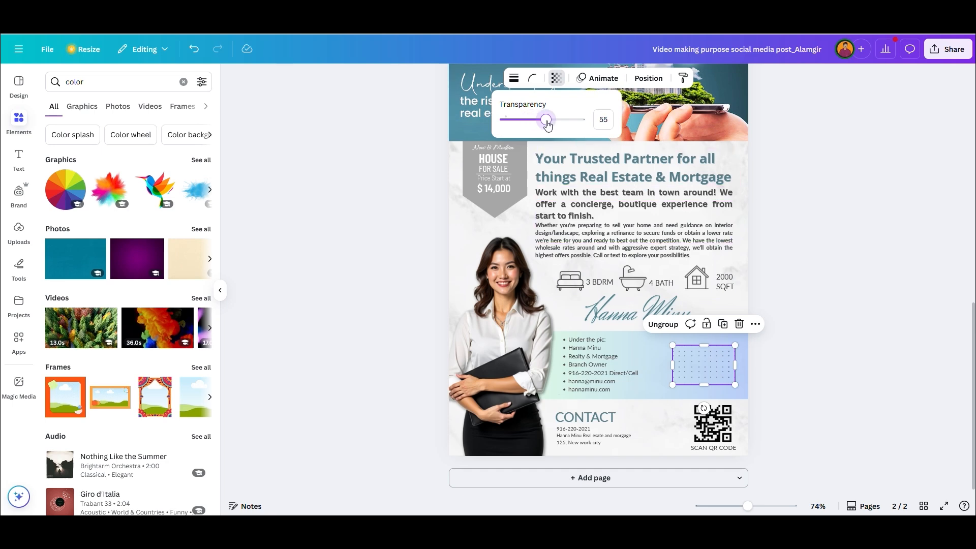
{"action": "key", "text": "Escape"}
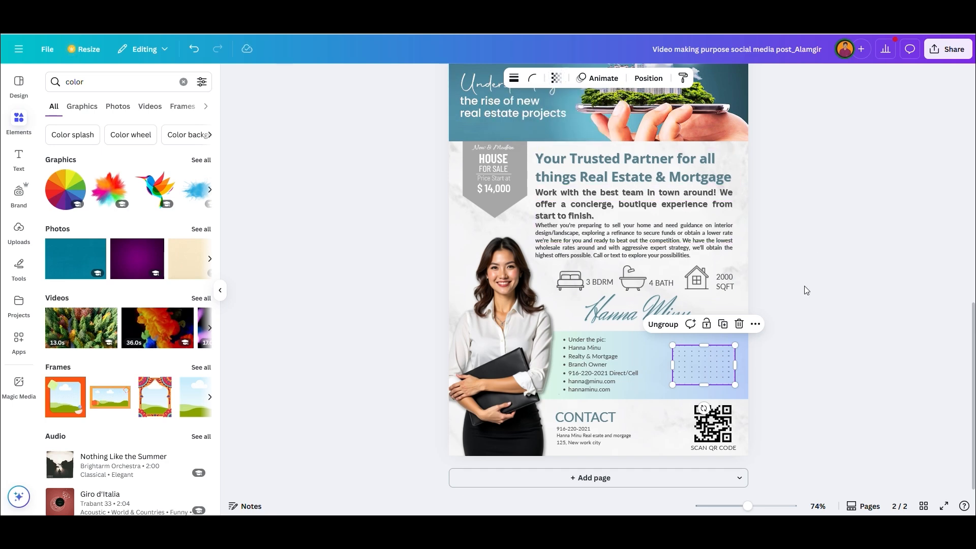
{"action": "left_click", "coordinate": [843, 292]}
{"action": "scroll", "coordinate": [746, 370], "scroll_direction": "up", "scroll_amount": 5}
- Download page 2 alone as a PDF Standard file via Share > Download
{"action": "scroll", "coordinate": [745, 370], "scroll_direction": "down", "scroll_amount": 6}
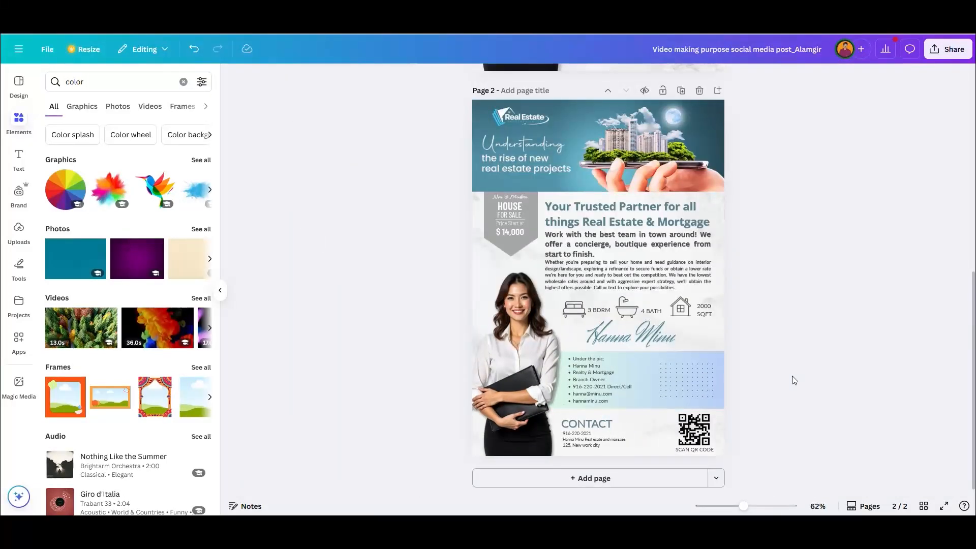
{"action": "left_click", "coordinate": [954, 51]}
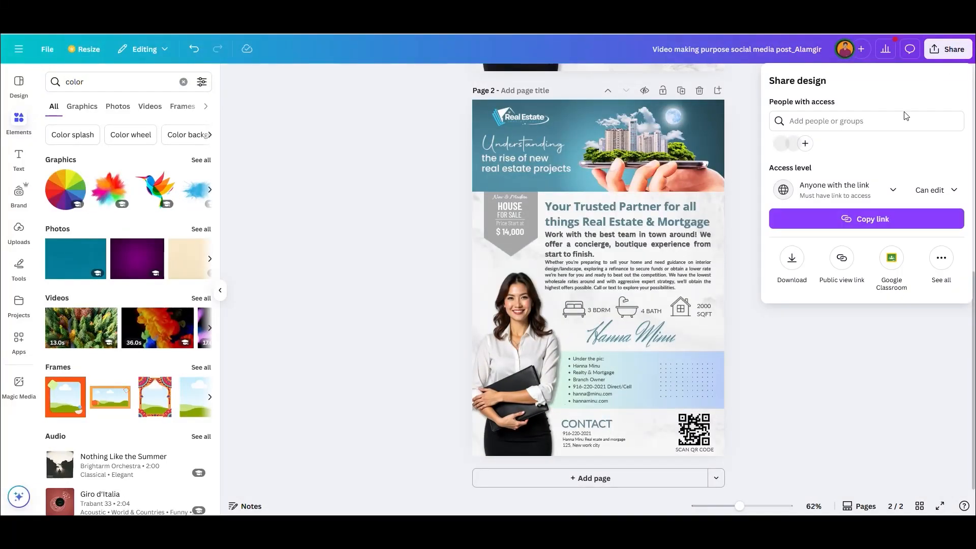
{"action": "left_click", "coordinate": [791, 257]}
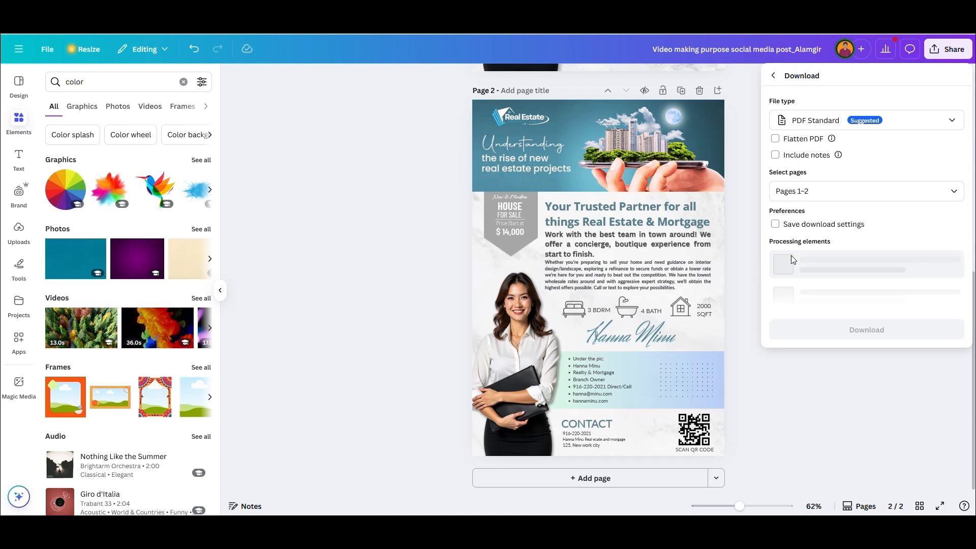
{"action": "left_click", "coordinate": [802, 191]}
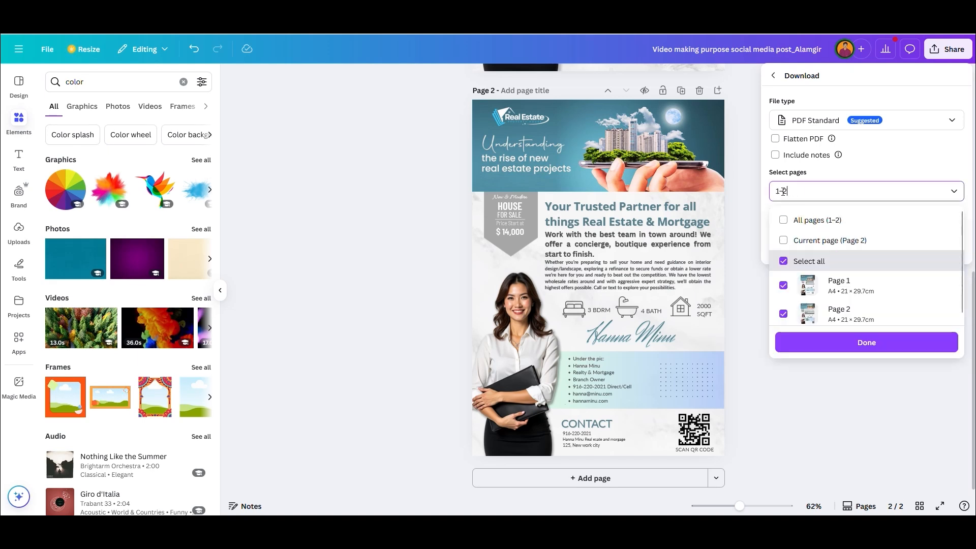
{"action": "left_click_drag", "start_coordinate": [785, 191], "coordinate": [755, 195]}
{"action": "key", "text": "BackSpace"}
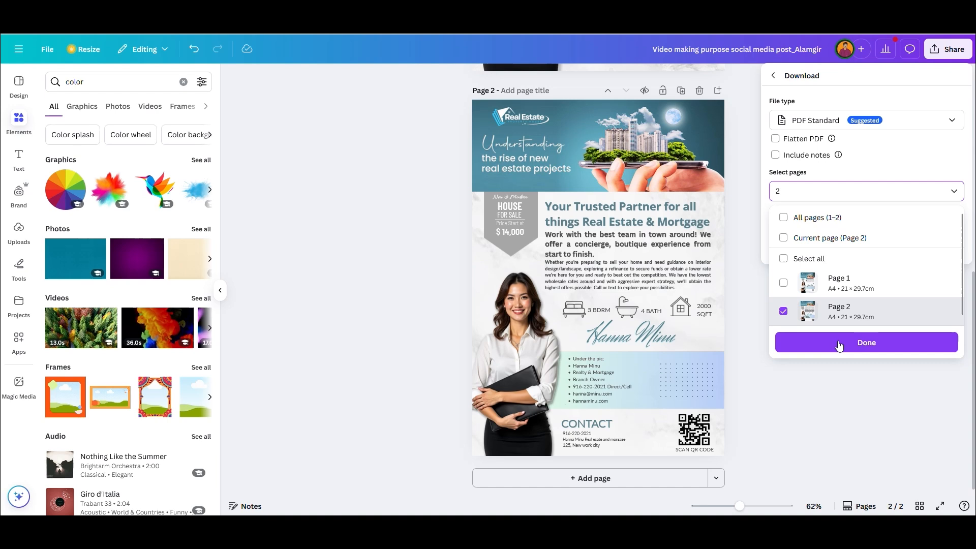
{"action": "left_click", "coordinate": [867, 345]}
{"action": "left_click", "coordinate": [858, 248]}
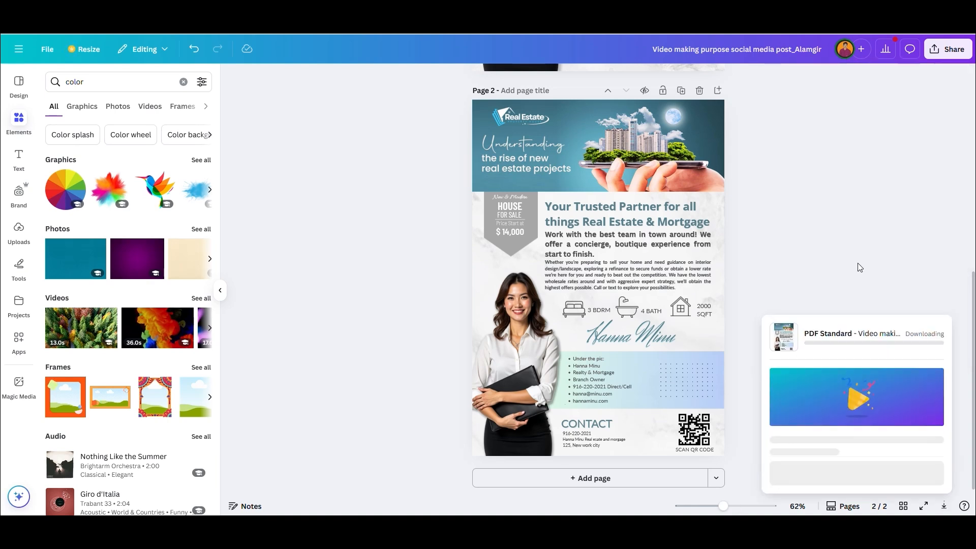